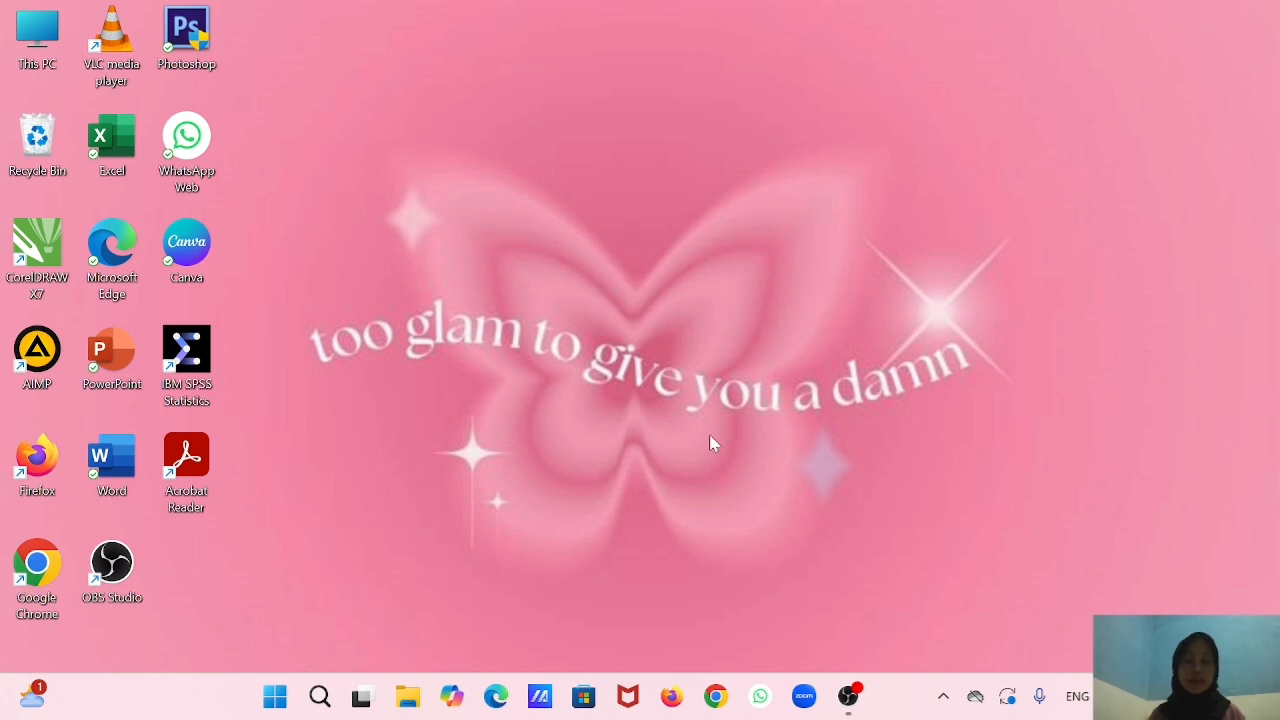
Start Excel and open the recent workbook STI PRAKTIK 7.
{"action": "double_click", "coordinate": [108, 151]}
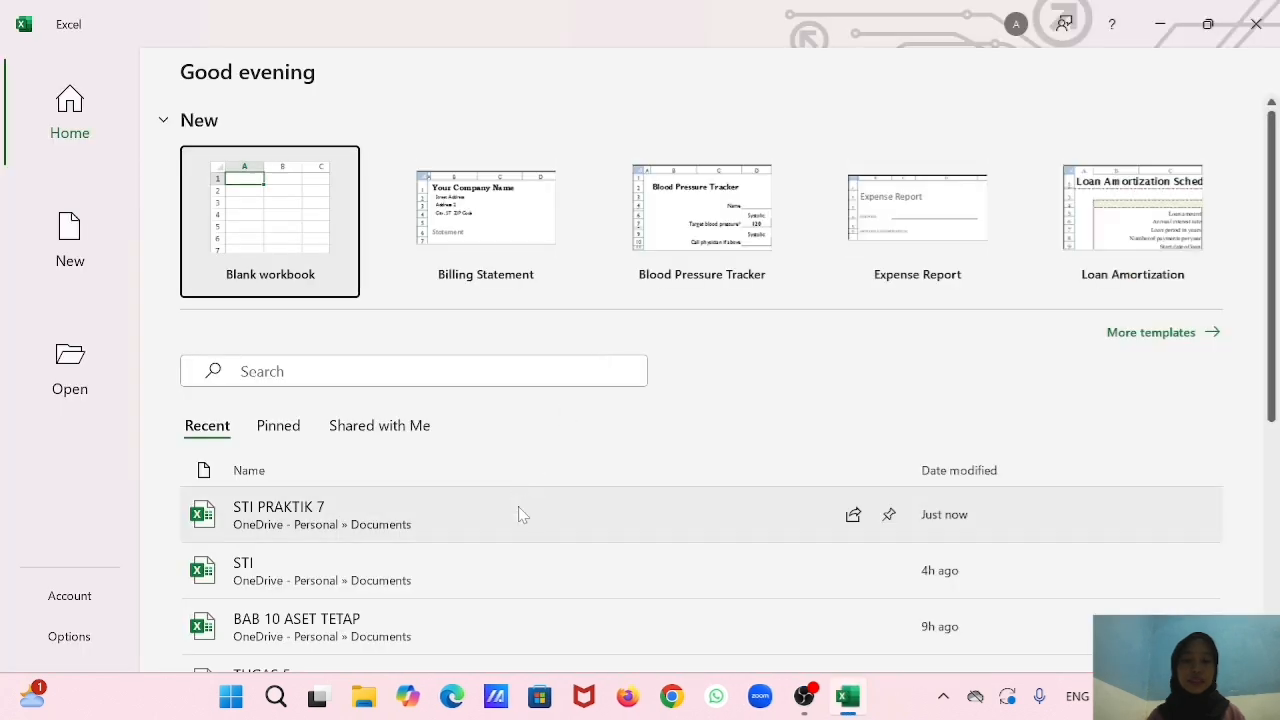
{"action": "left_click", "coordinate": [519, 521]}
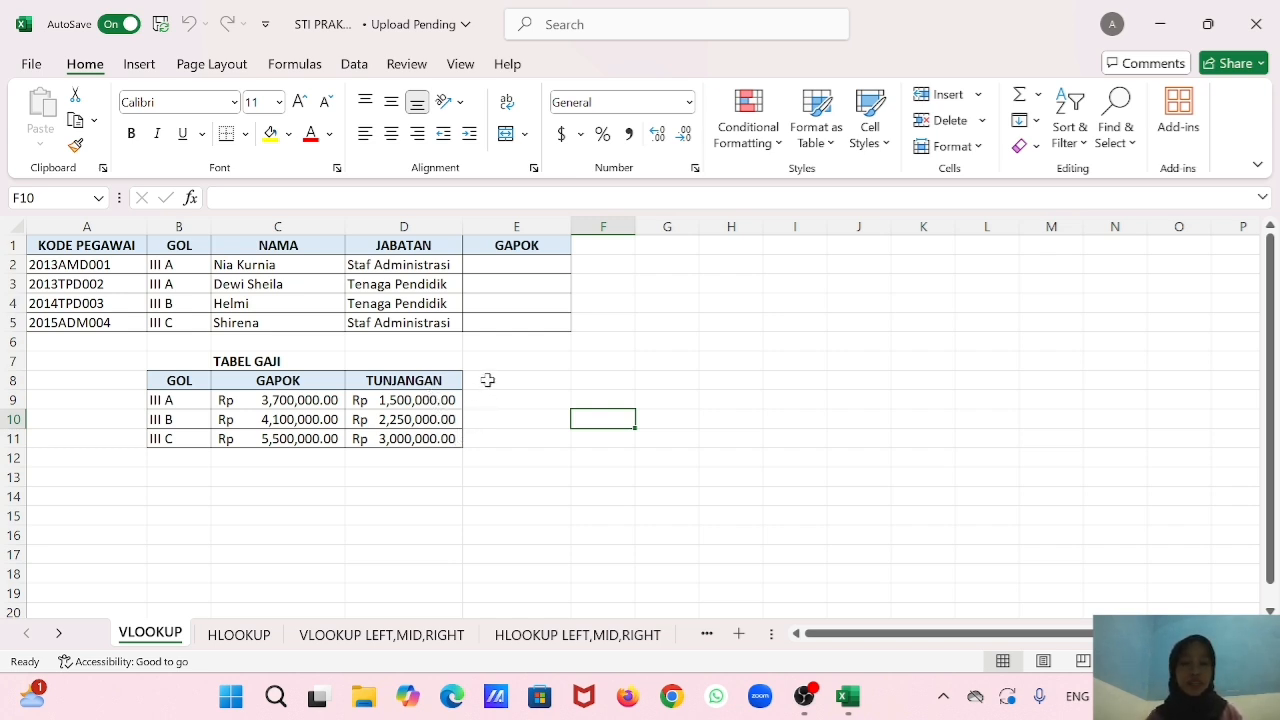
Begin a VLOOKUP formula in cell E2 of the VLOOKUP sheet, using B2 as the lookup value.
{"action": "left_click", "coordinate": [519, 265]}
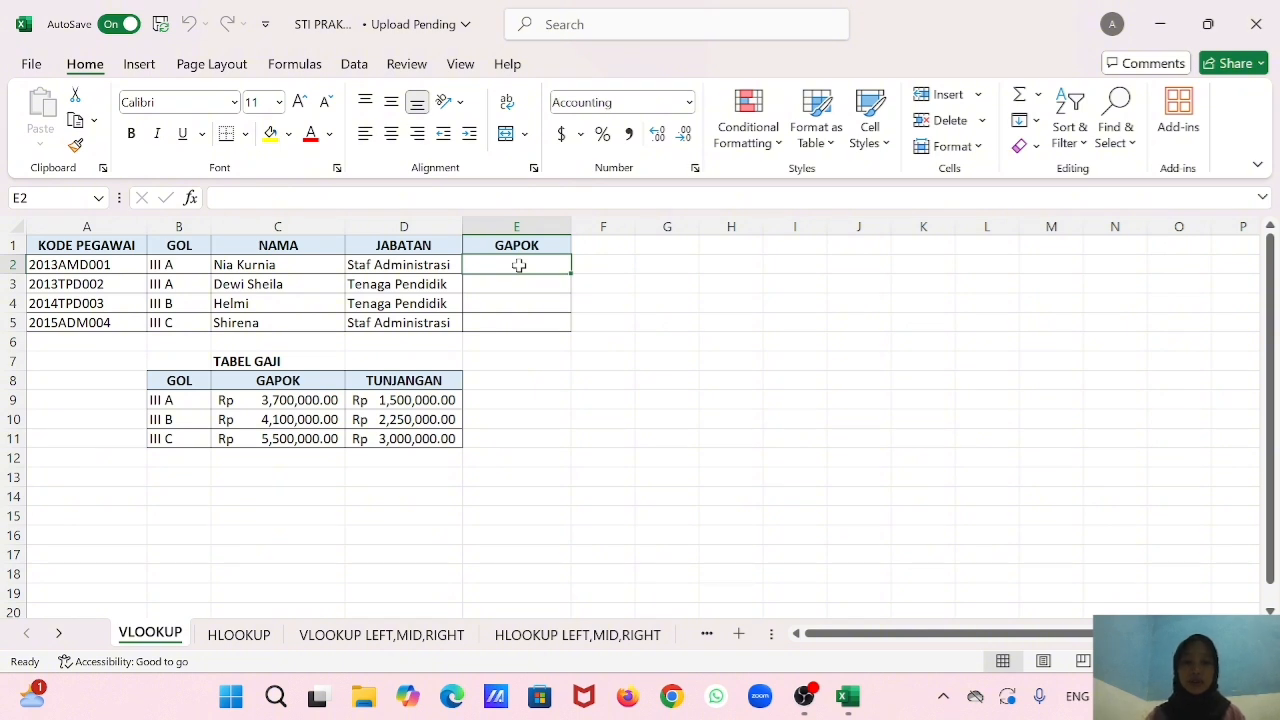
{"action": "type", "text": "=vlo"}
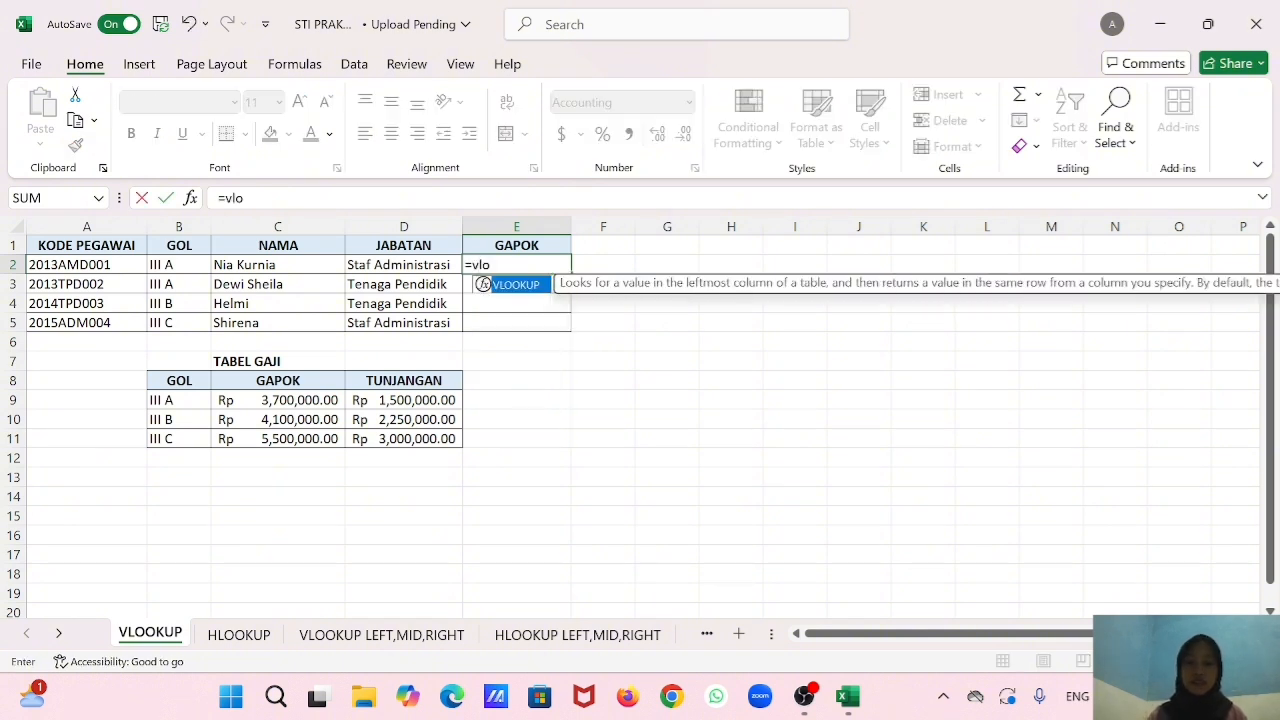
{"action": "double_click", "coordinate": [528, 287]}
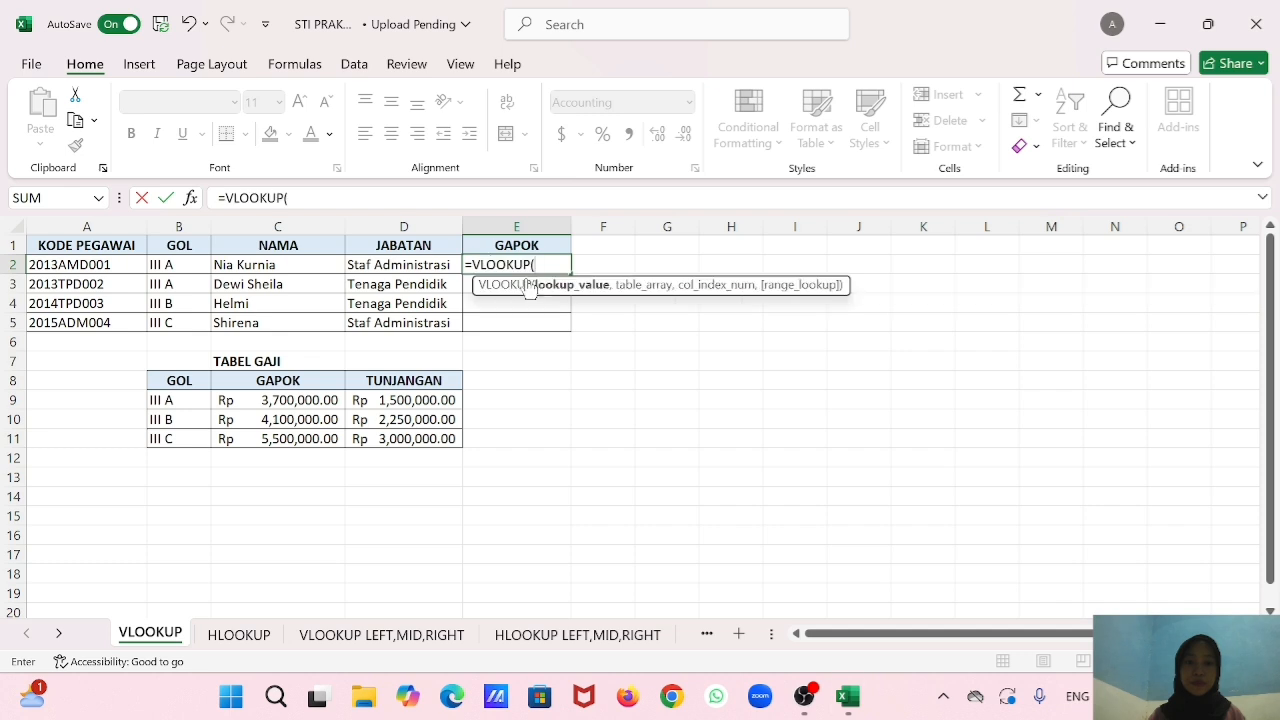
{"action": "left_click", "coordinate": [85, 264]}
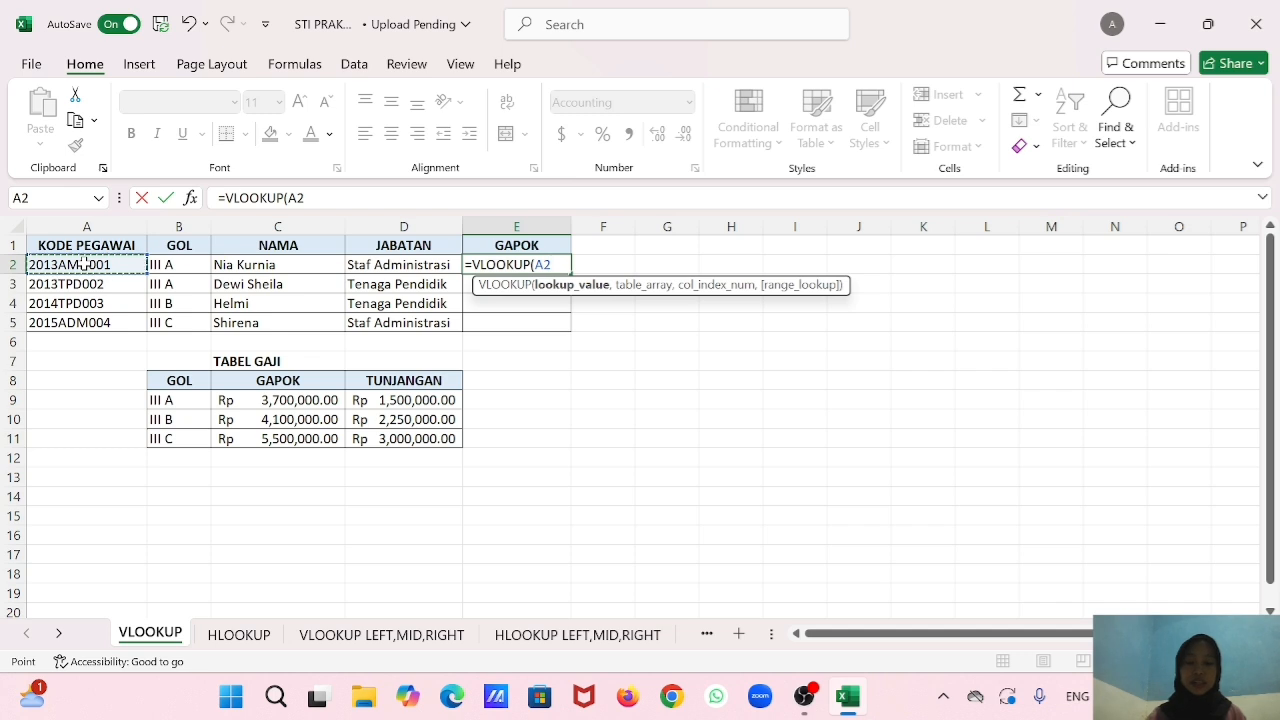
{"action": "key", "text": "BackSpace"}
{"action": "key", "text": "BackSpace"}
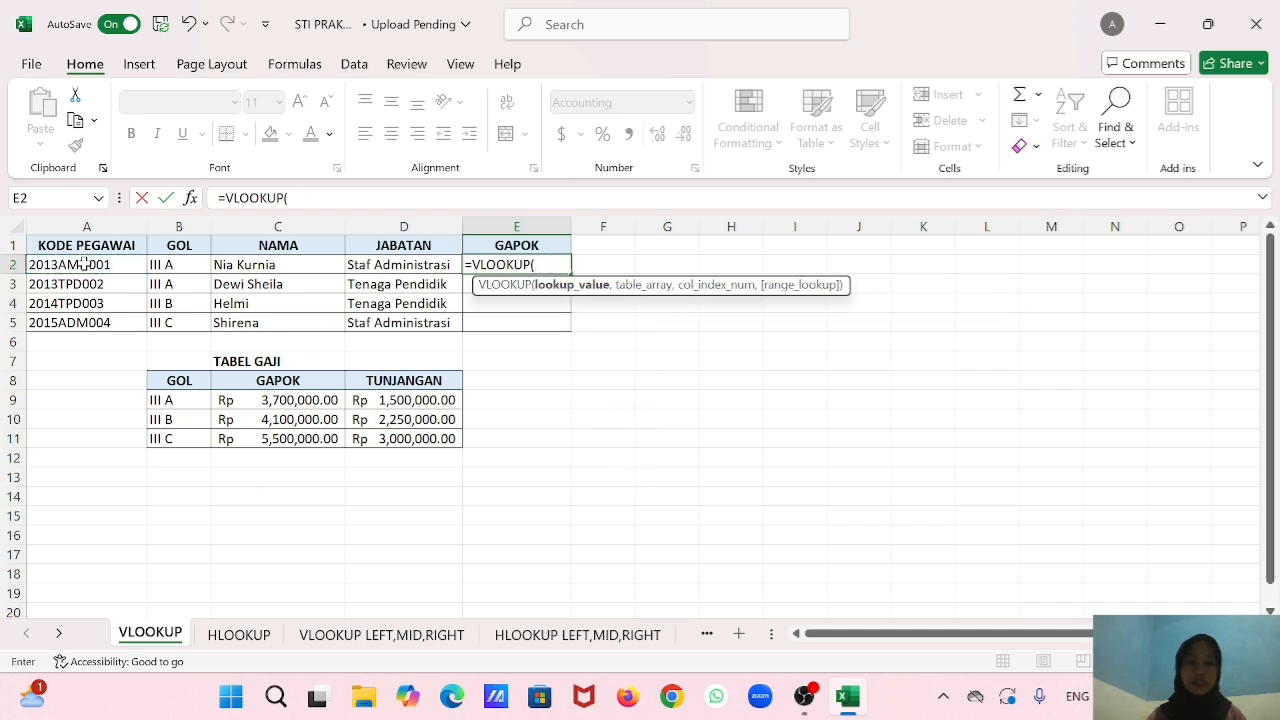
{"action": "left_click", "coordinate": [172, 265]}
{"action": "type", "text": ","}
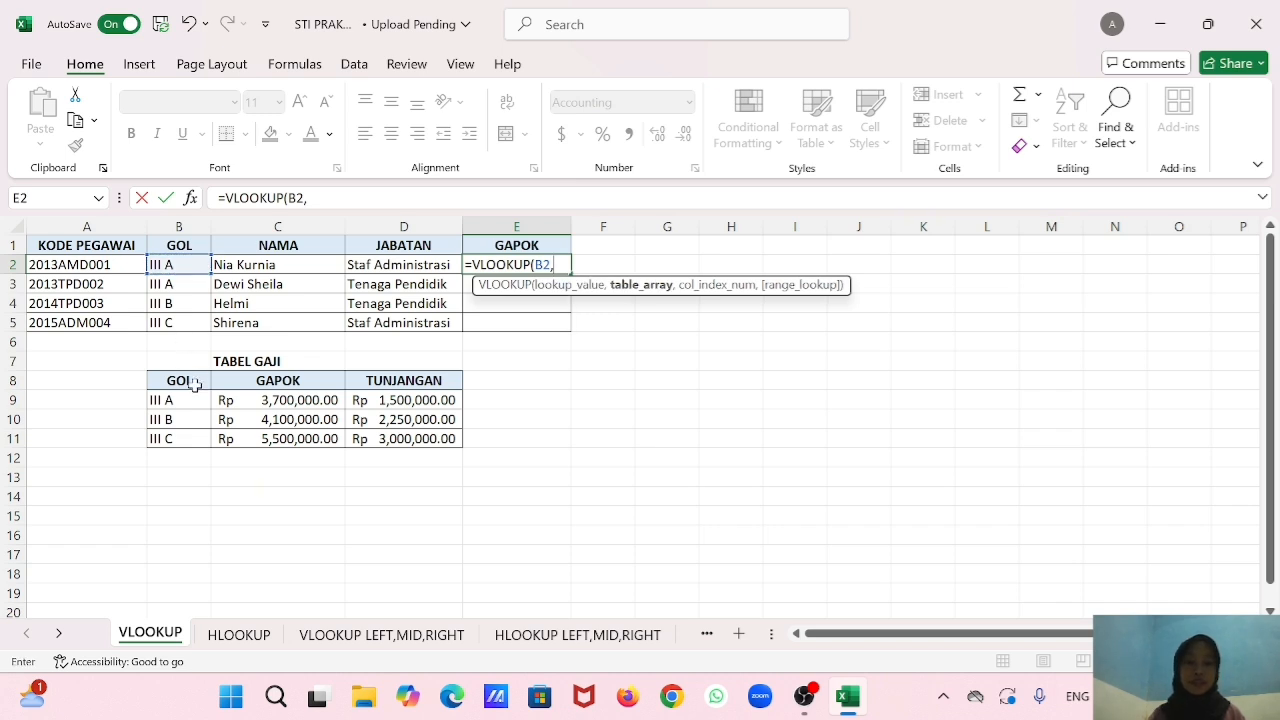
Complete the E2 VLOOKUP with the absolute table range $B$8:$D$11, column index 2 and range lookup 0.
{"action": "left_click_drag", "start_coordinate": [189, 381], "coordinate": [398, 435]}
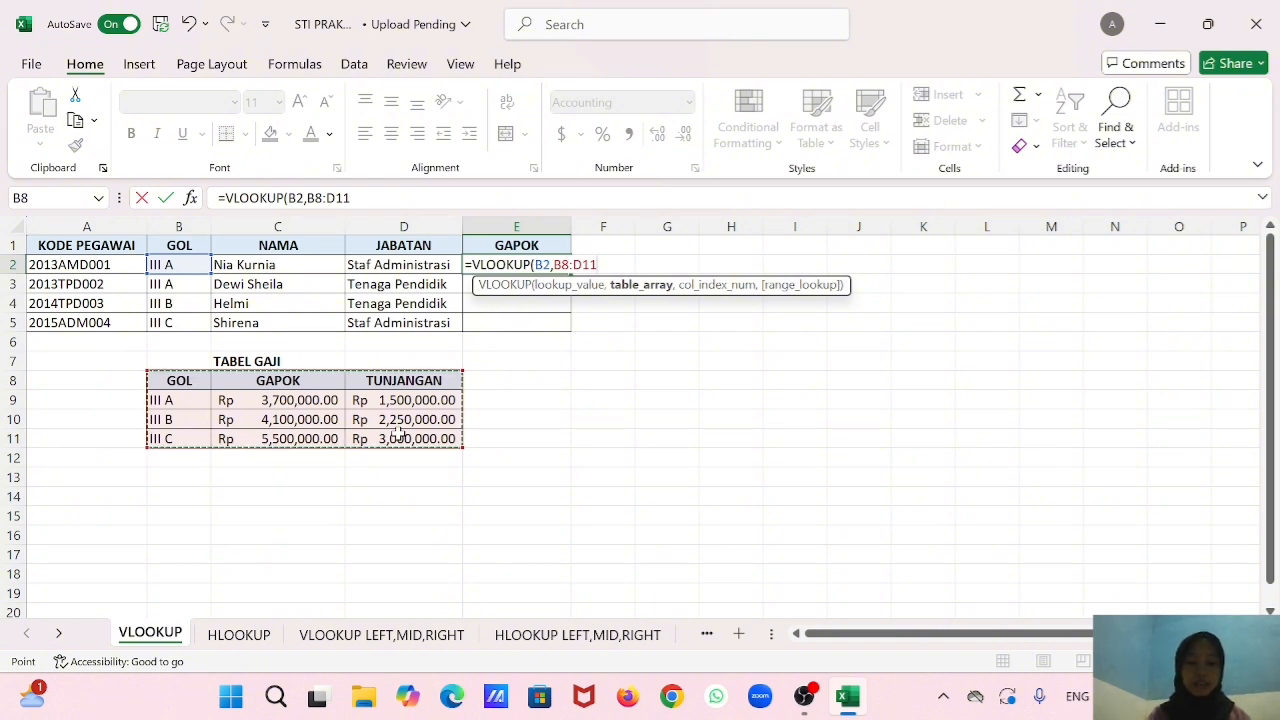
{"action": "key", "text": "F4"}
{"action": "type", "text": ","}
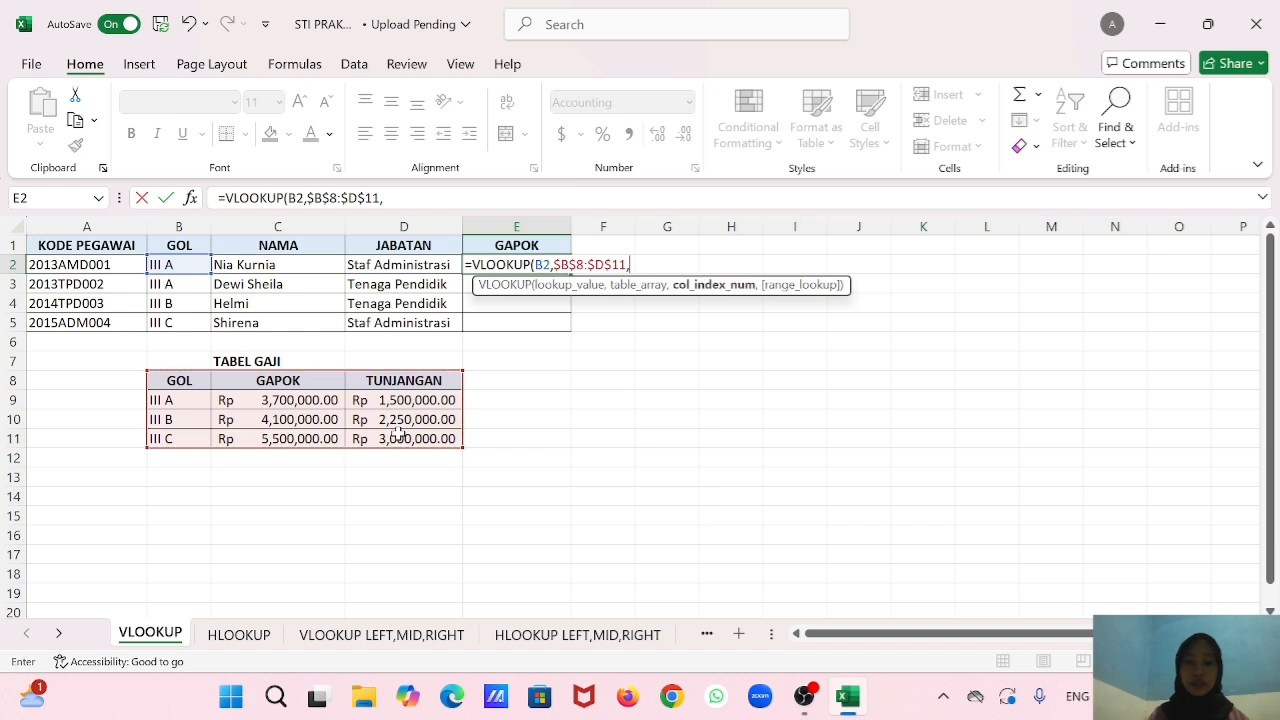
{"action": "type", "text": "2,0"}
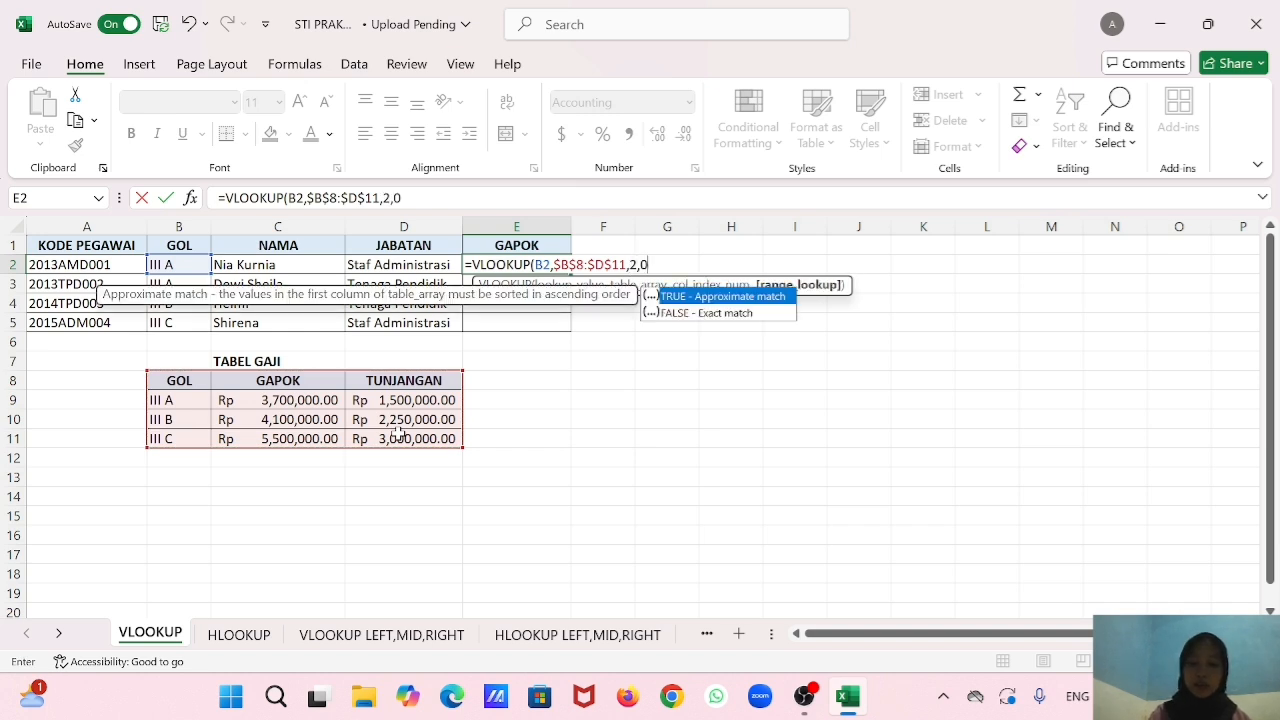
{"action": "type", "text": ")"}
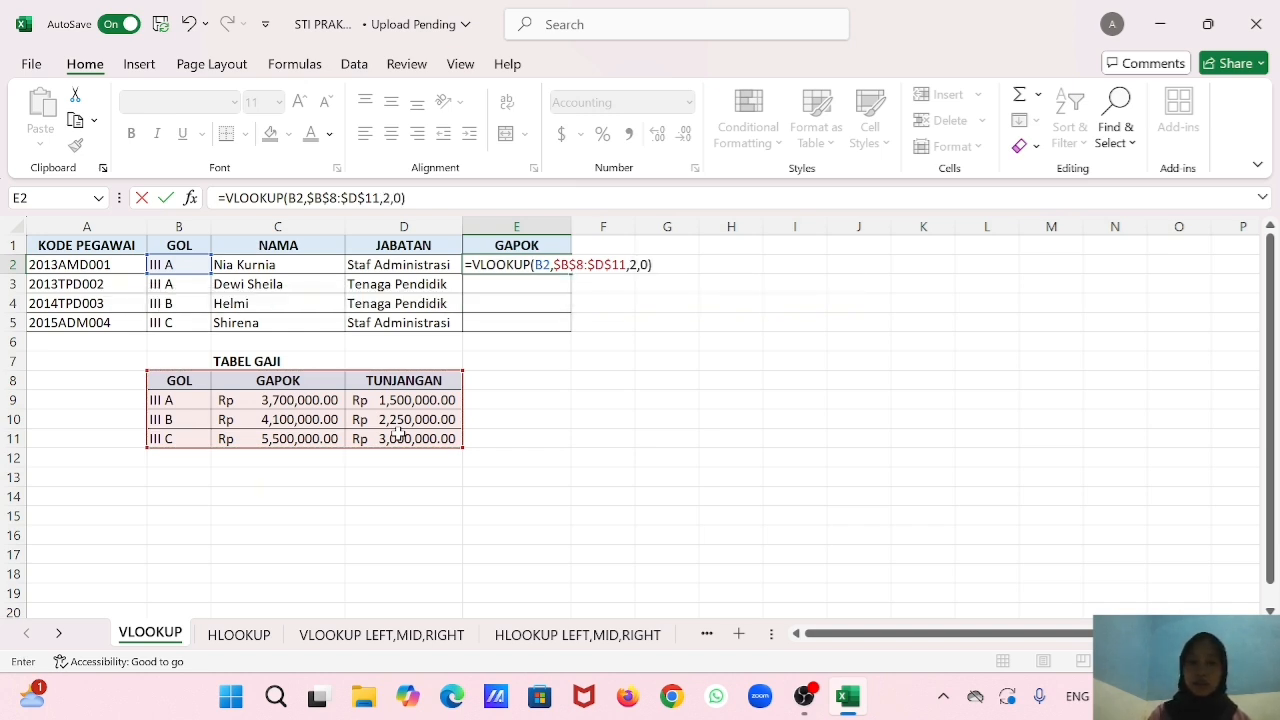
{"action": "key", "text": "Return"}
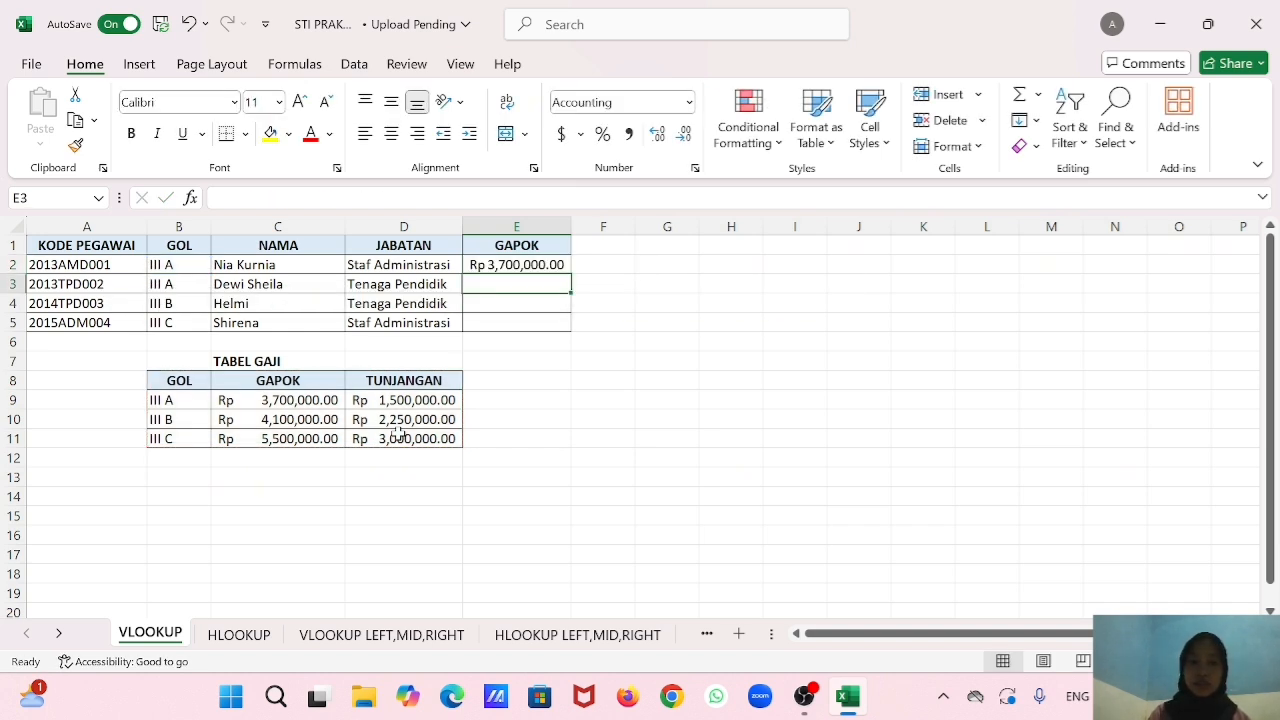
Fill the GAPOK formula from E2 down through E5.
{"action": "left_click", "coordinate": [562, 264]}
{"action": "left_click_drag", "start_coordinate": [570, 273], "coordinate": [560, 322]}
{"action": "left_click", "coordinate": [541, 378]}
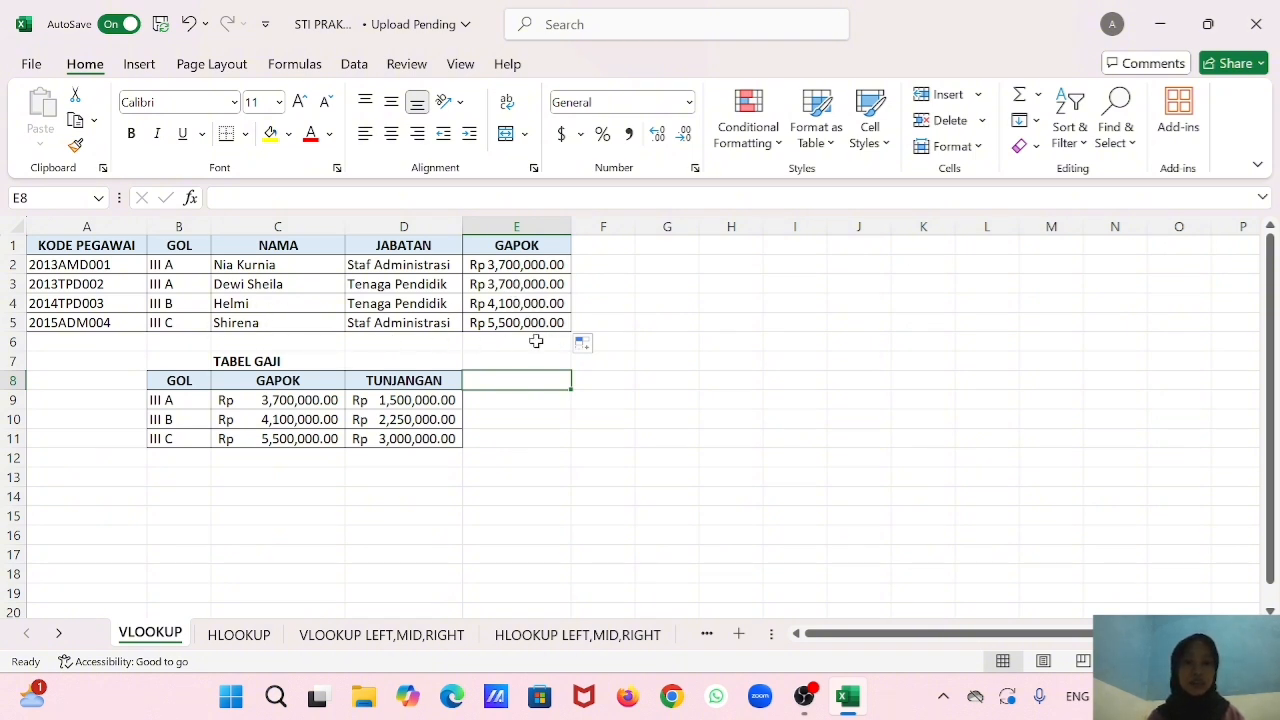
On the HLOOKUP sheet, begin an HLOOKUP formula in cell E2 with B2 as the lookup value.
{"action": "left_click", "coordinate": [257, 640]}
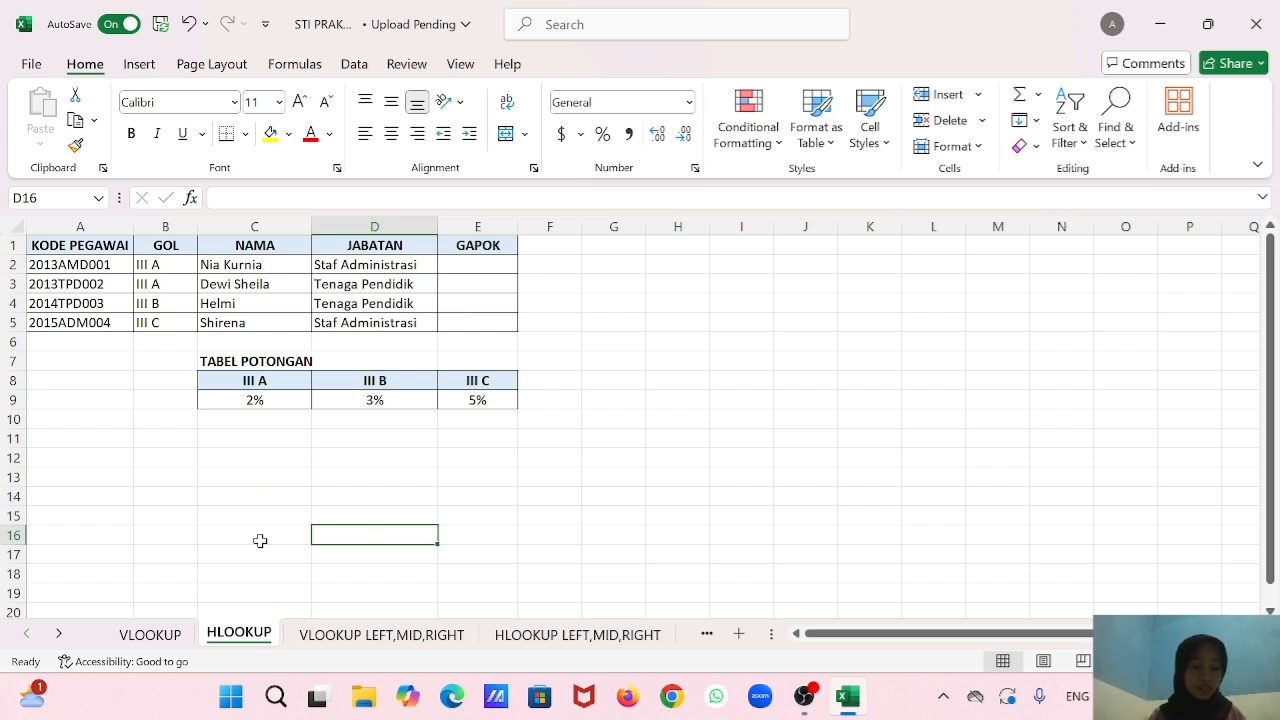
{"action": "left_click", "coordinate": [487, 268]}
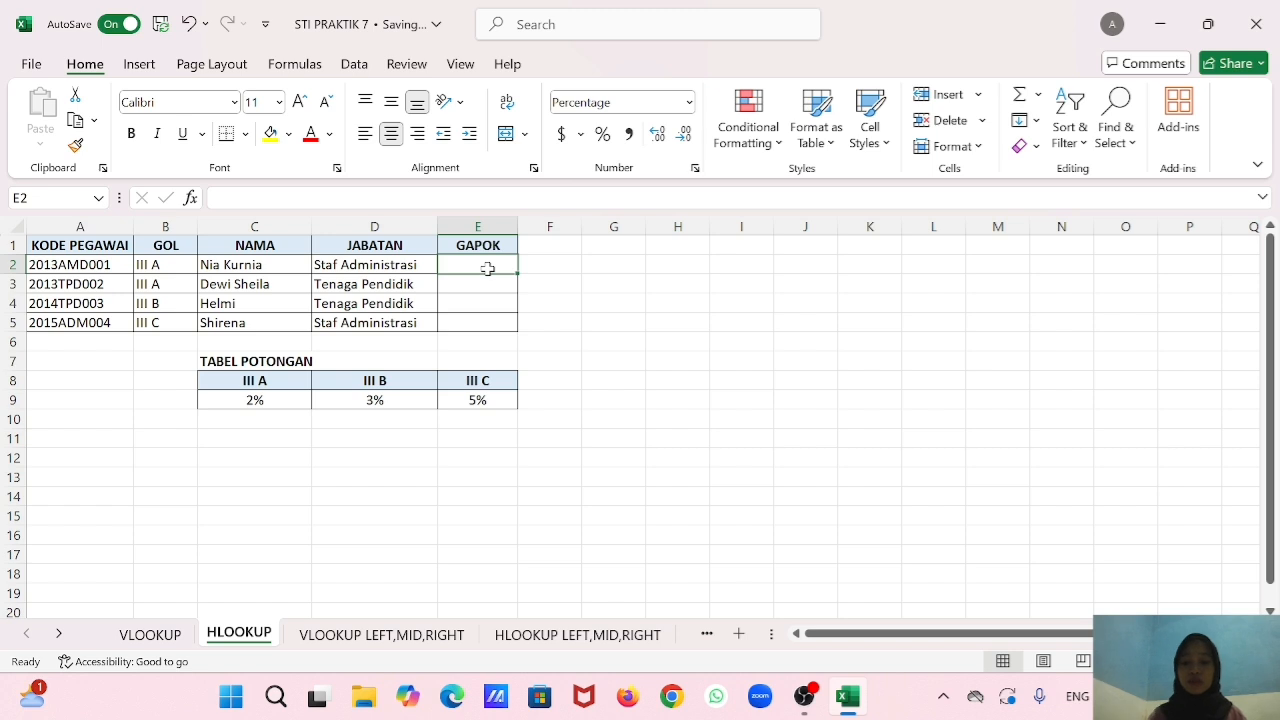
{"action": "type", "text": "=hloo"}
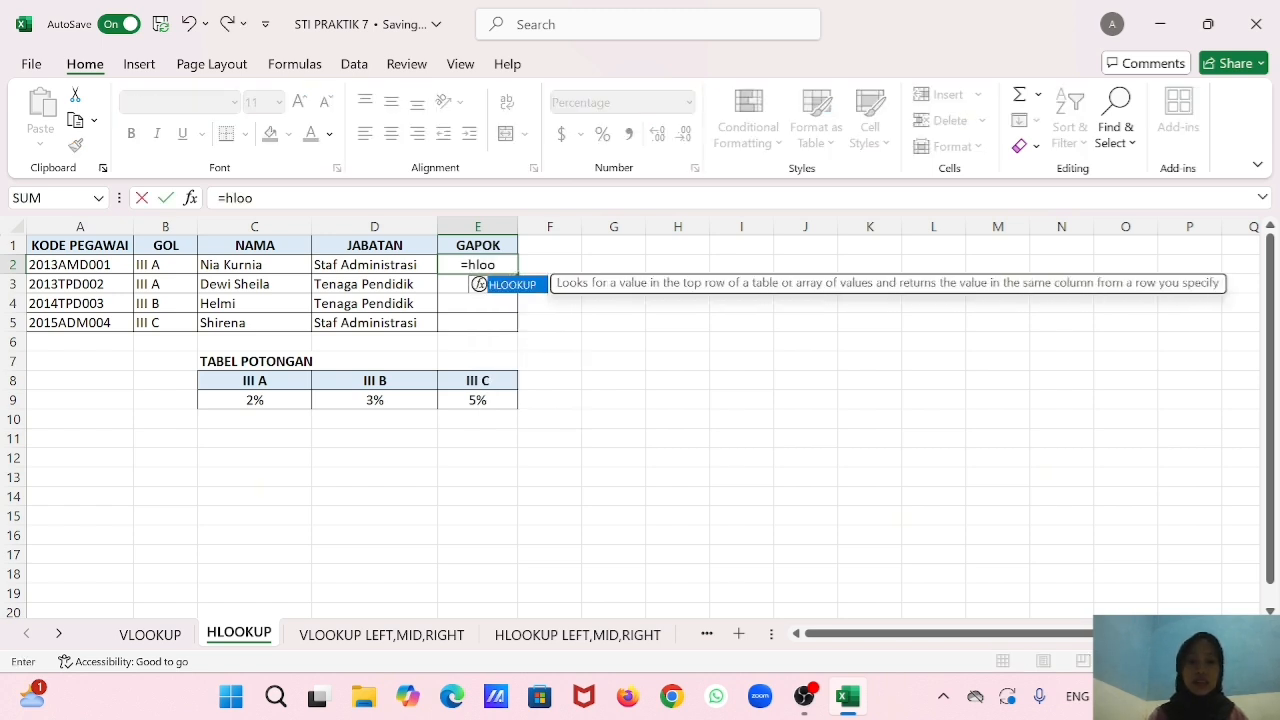
{"action": "double_click", "coordinate": [512, 285]}
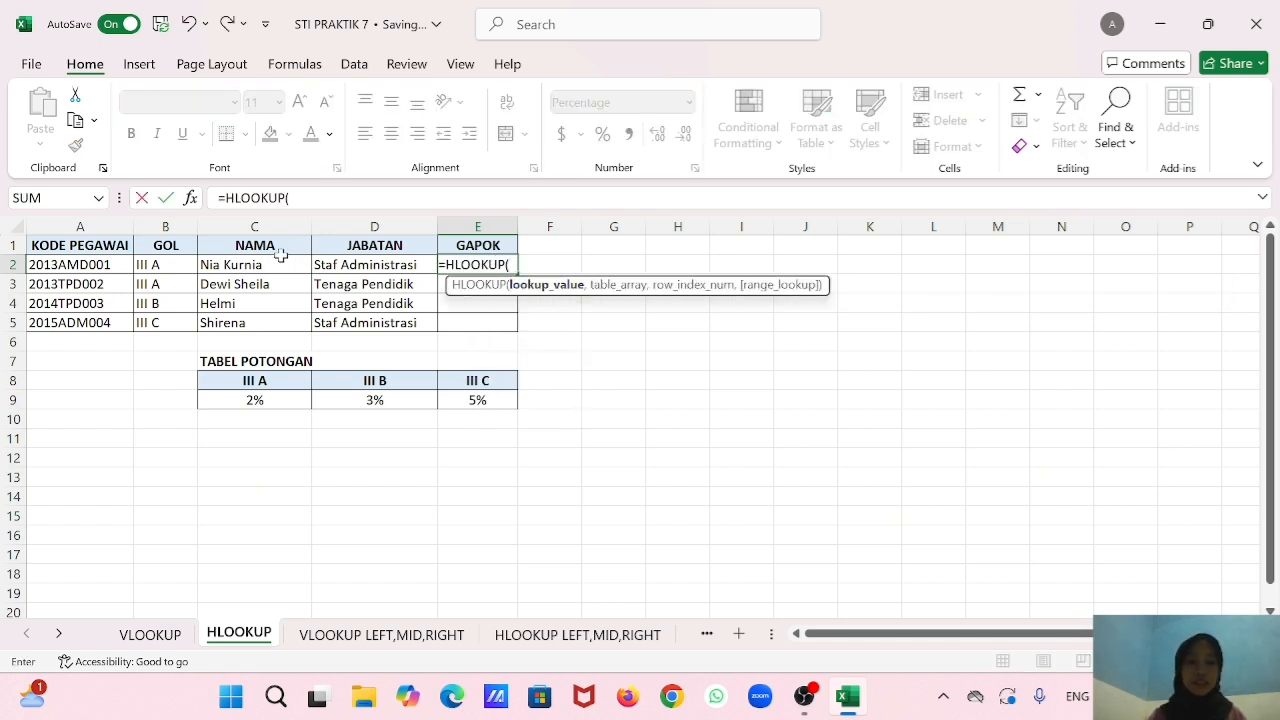
{"action": "left_click", "coordinate": [177, 267]}
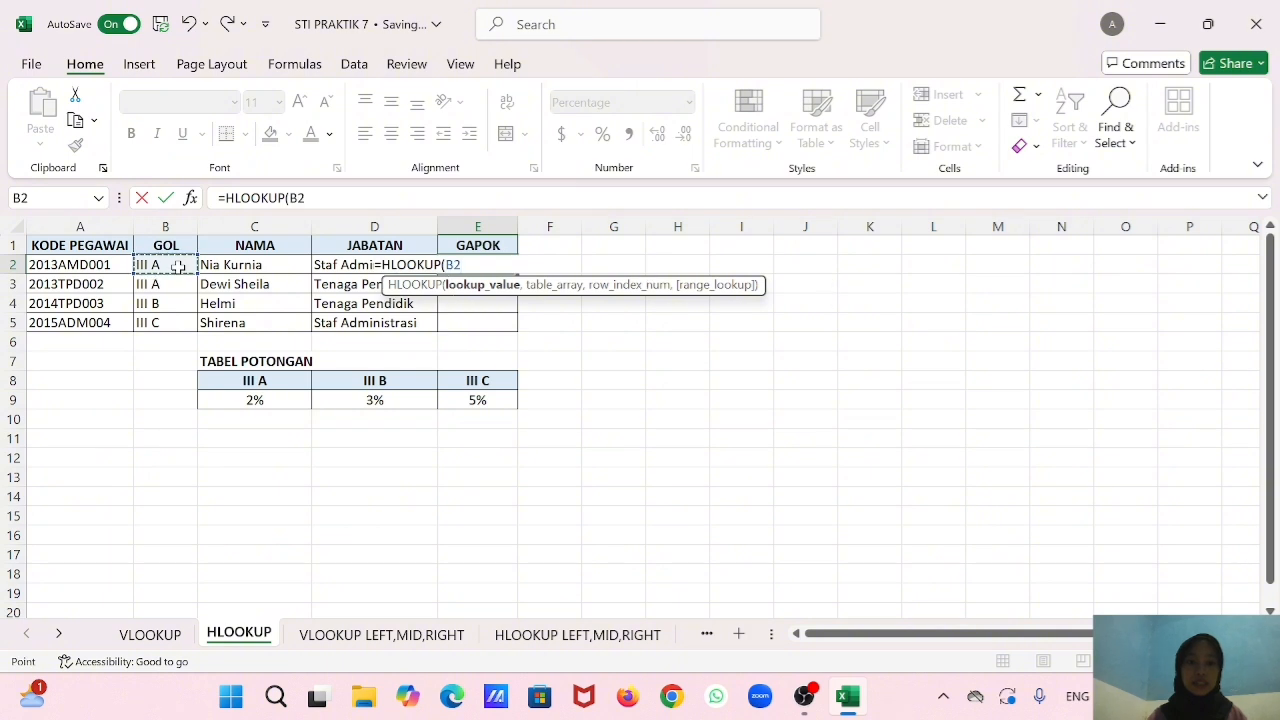
{"action": "type", "text": ","}
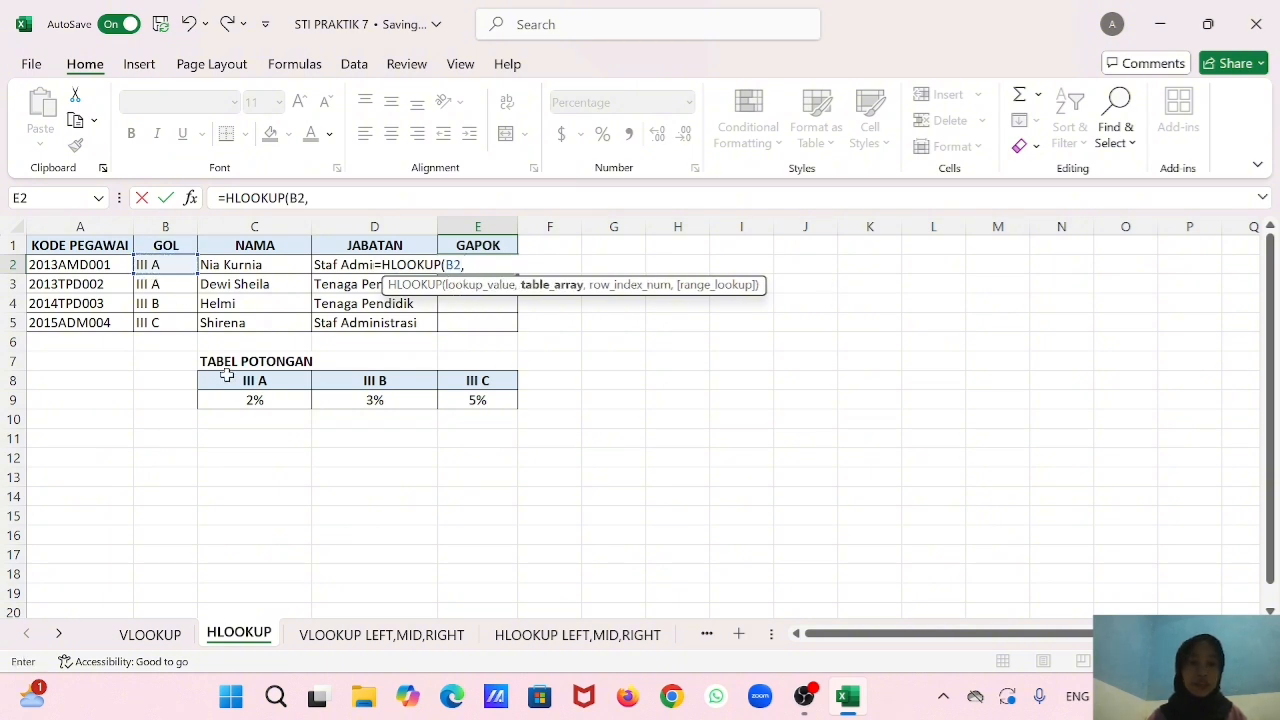
Complete the E2 HLOOKUP with the absolute table range $C$8:$E$9, row index 2 and range lookup 0.
{"action": "left_click_drag", "start_coordinate": [283, 379], "coordinate": [466, 400]}
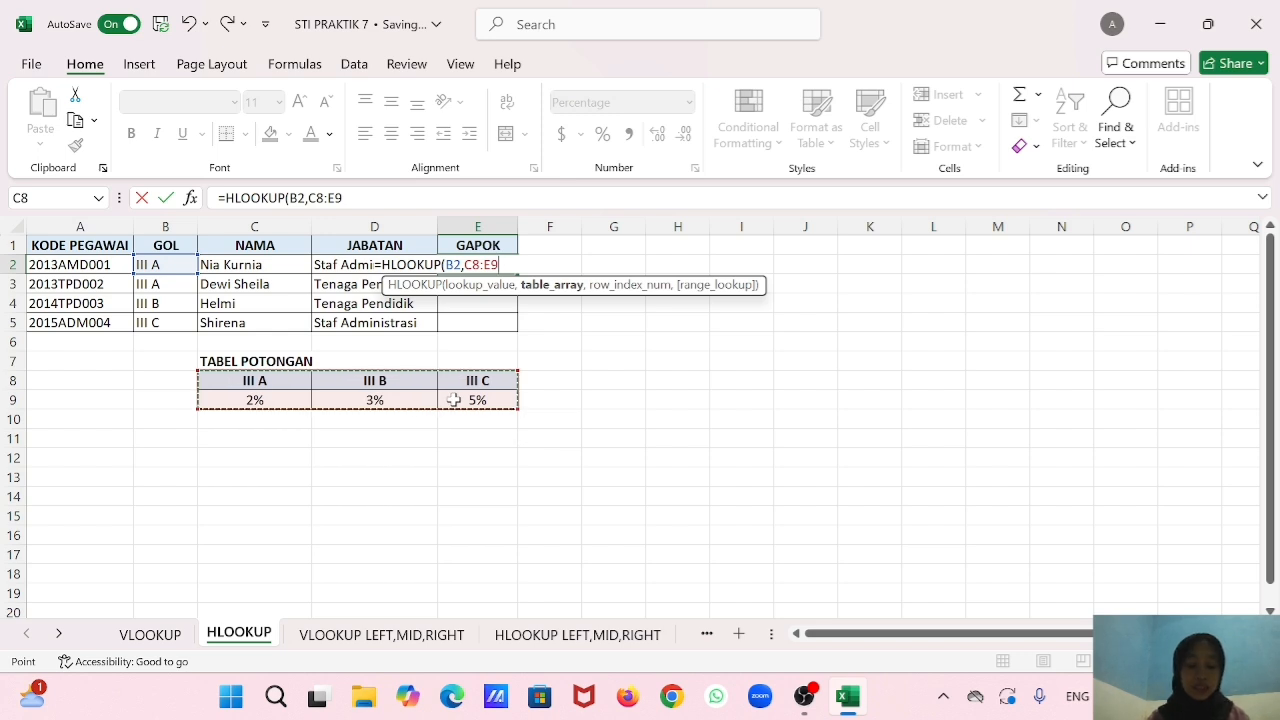
{"action": "key", "text": "F4"}
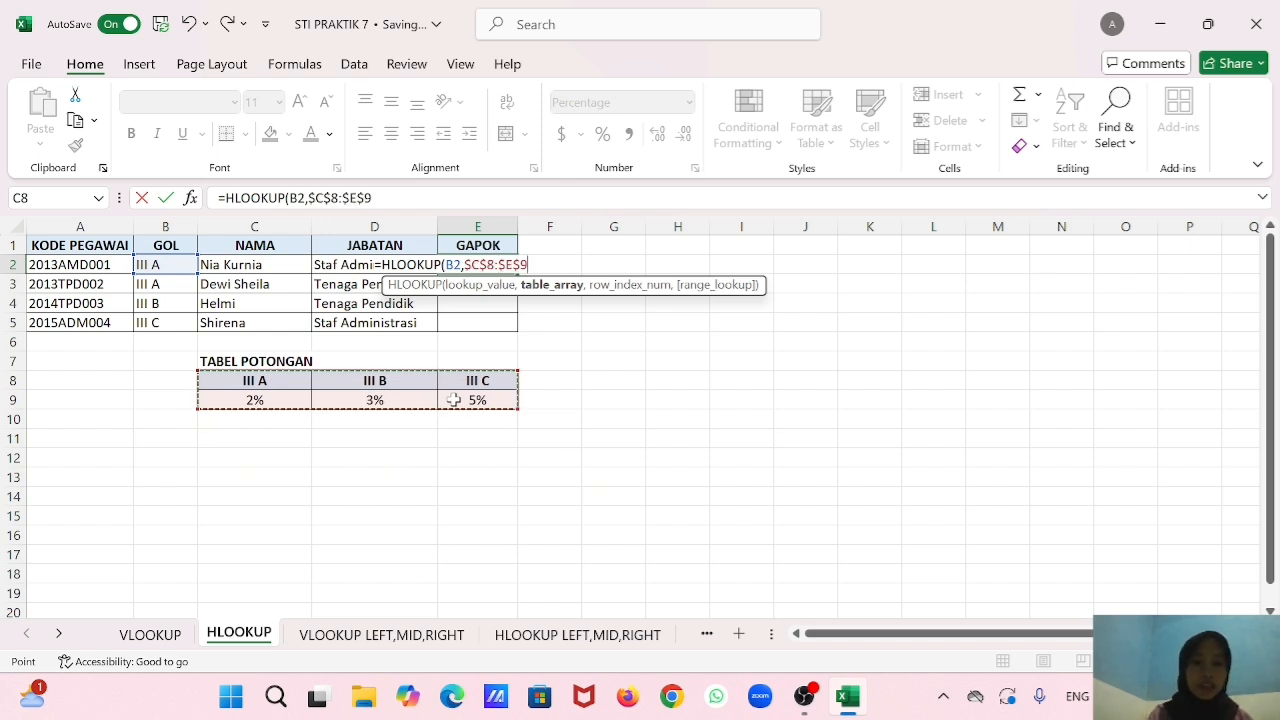
{"action": "type", "text": ",2"}
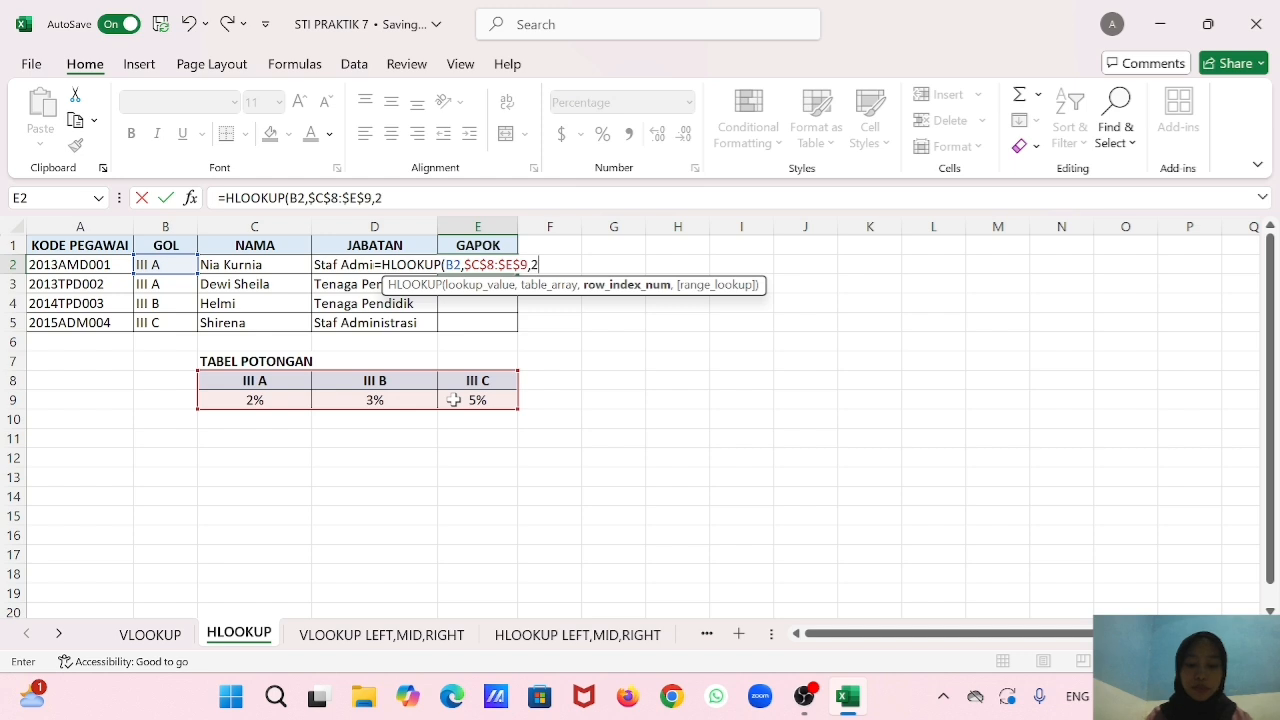
{"action": "type", "text": ",0"}
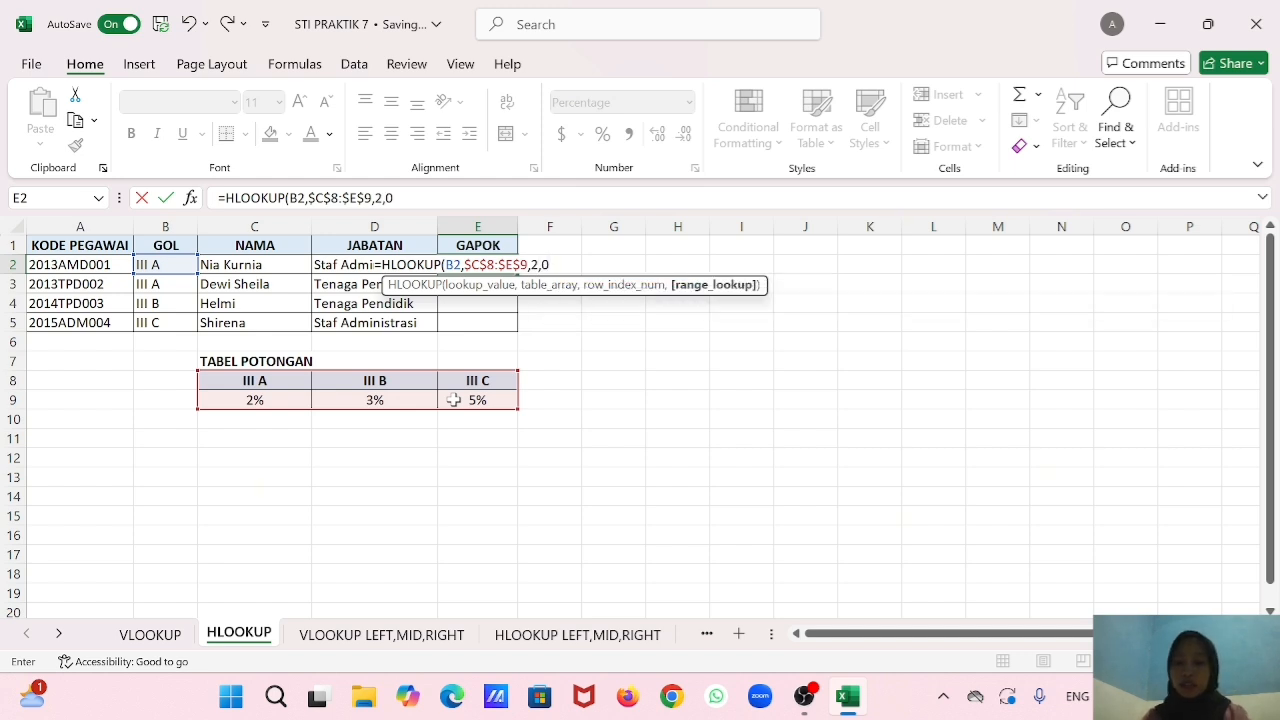
{"action": "type", "text": ")"}
{"action": "key", "text": "Return"}
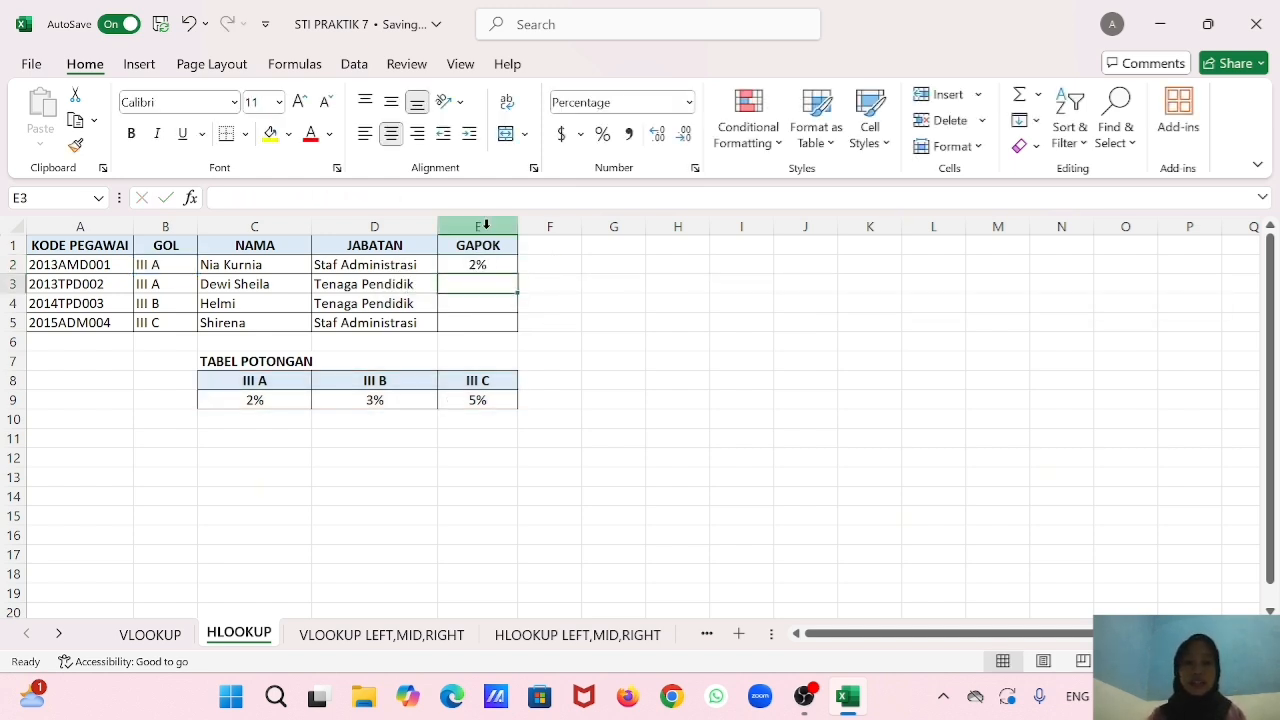
Fill the HLOOKUP formula from E2 down to E5 in the GAPOK column.
{"action": "left_click", "coordinate": [492, 265]}
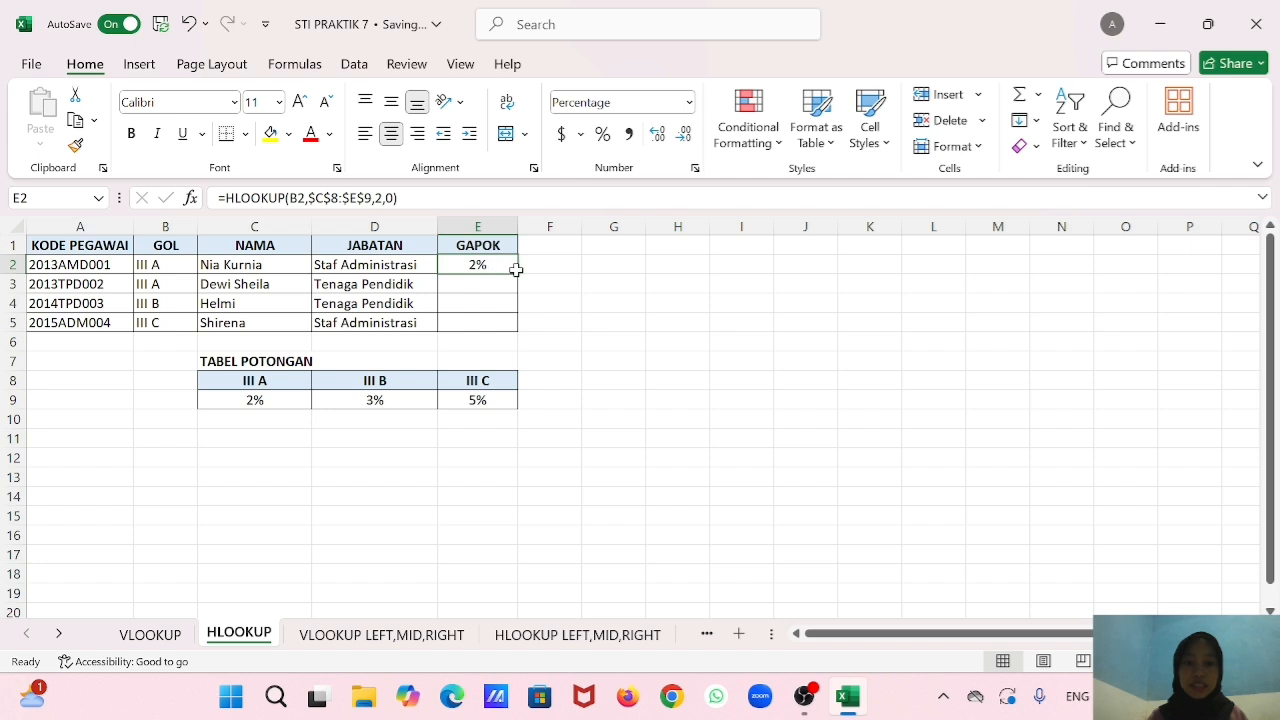
{"action": "left_click_drag", "start_coordinate": [514, 273], "coordinate": [505, 330]}
{"action": "left_click", "coordinate": [560, 305]}
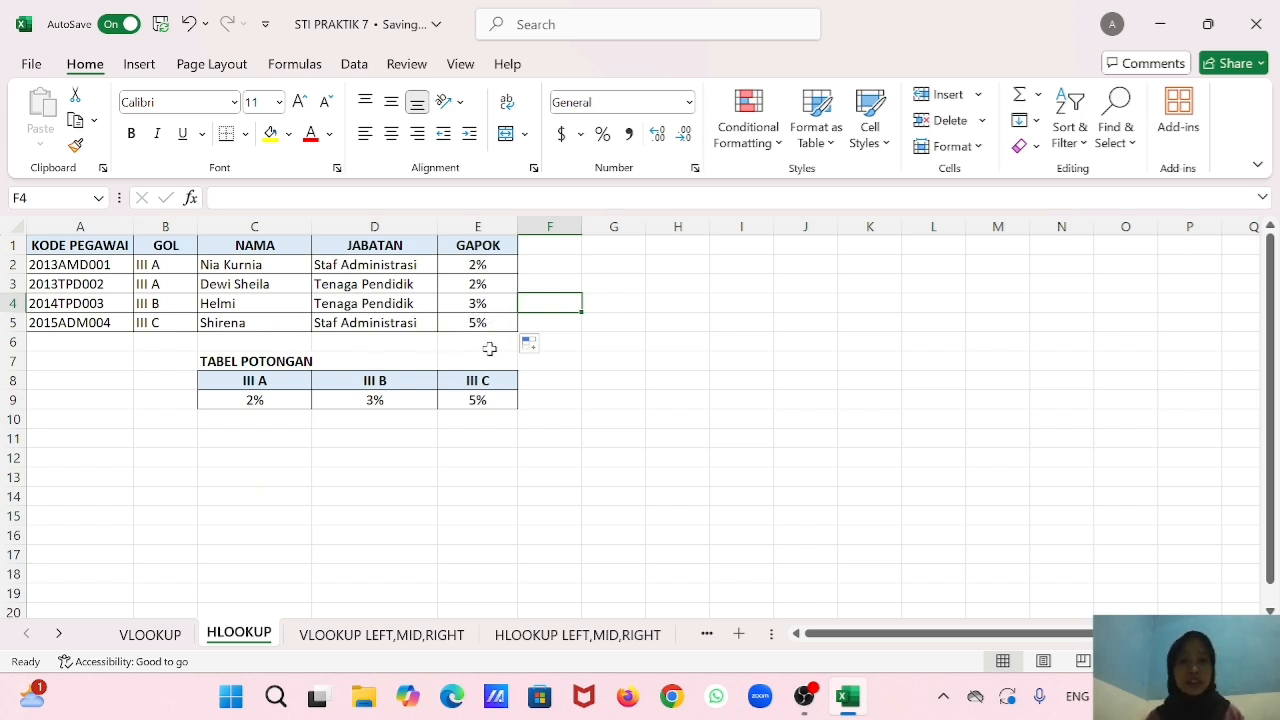
On the VLOOKUP LEFT,MID,RIGHT sheet, begin a VLOOKUP formula in cell B2 with LEFT(A2,3) as the lookup value.
{"action": "left_click", "coordinate": [381, 636]}
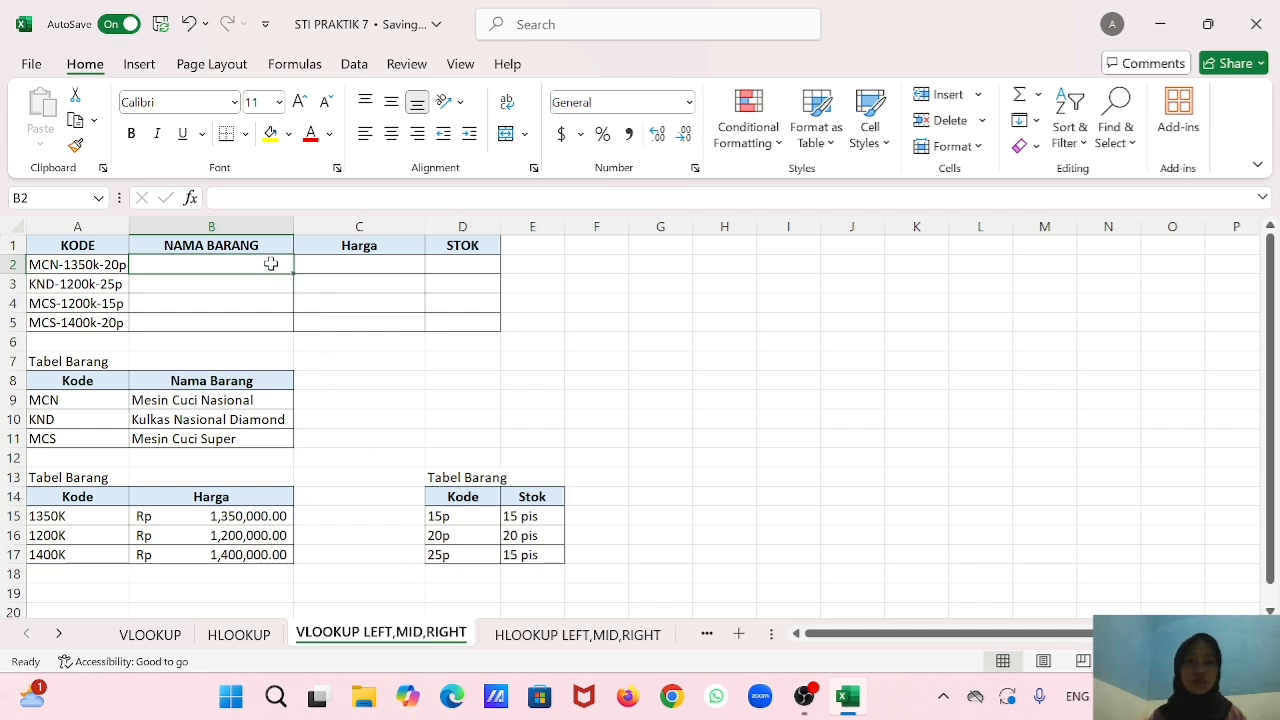
{"action": "type", "text": "="}
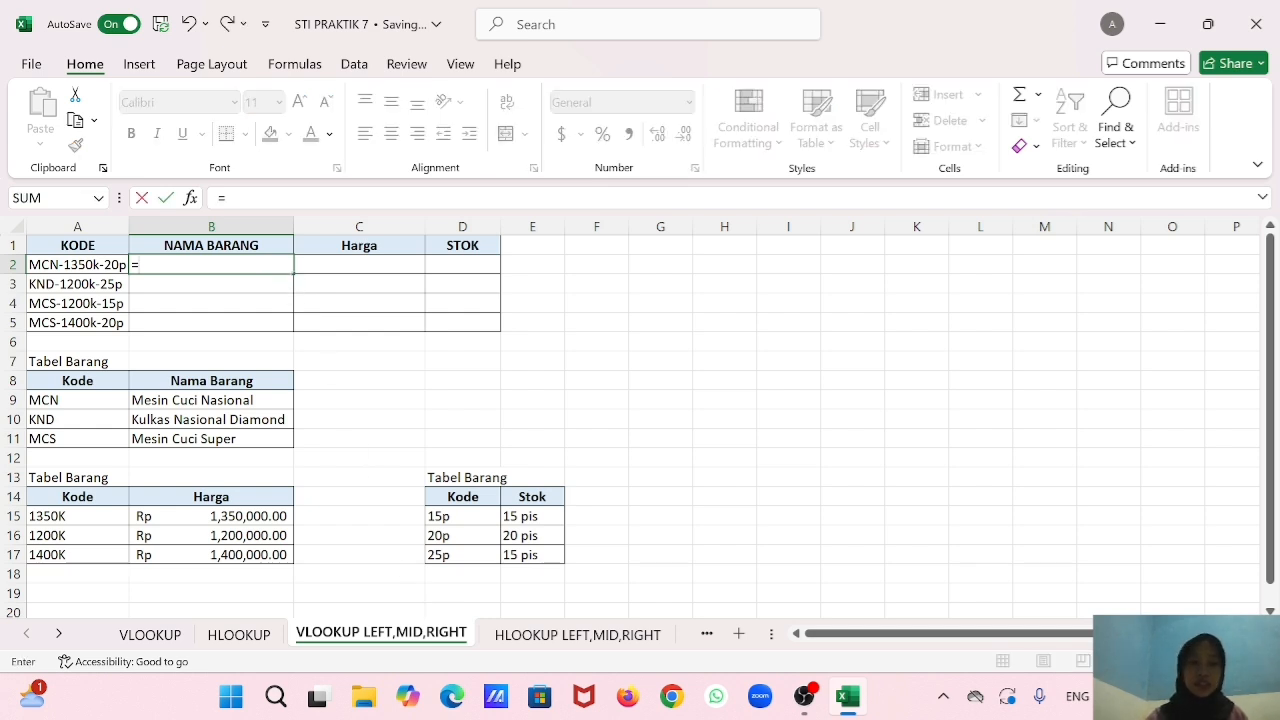
{"action": "type", "text": "vv"}
{"action": "key", "text": "BackSpace"}
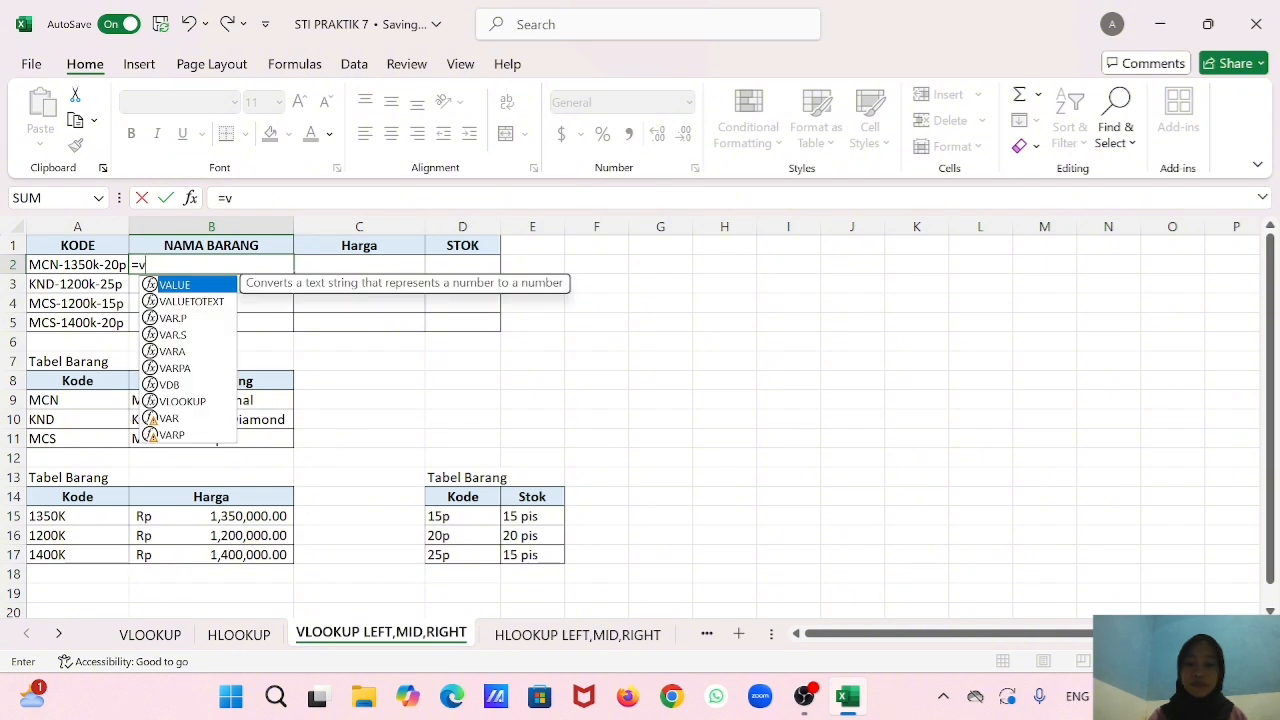
{"action": "type", "text": "l"}
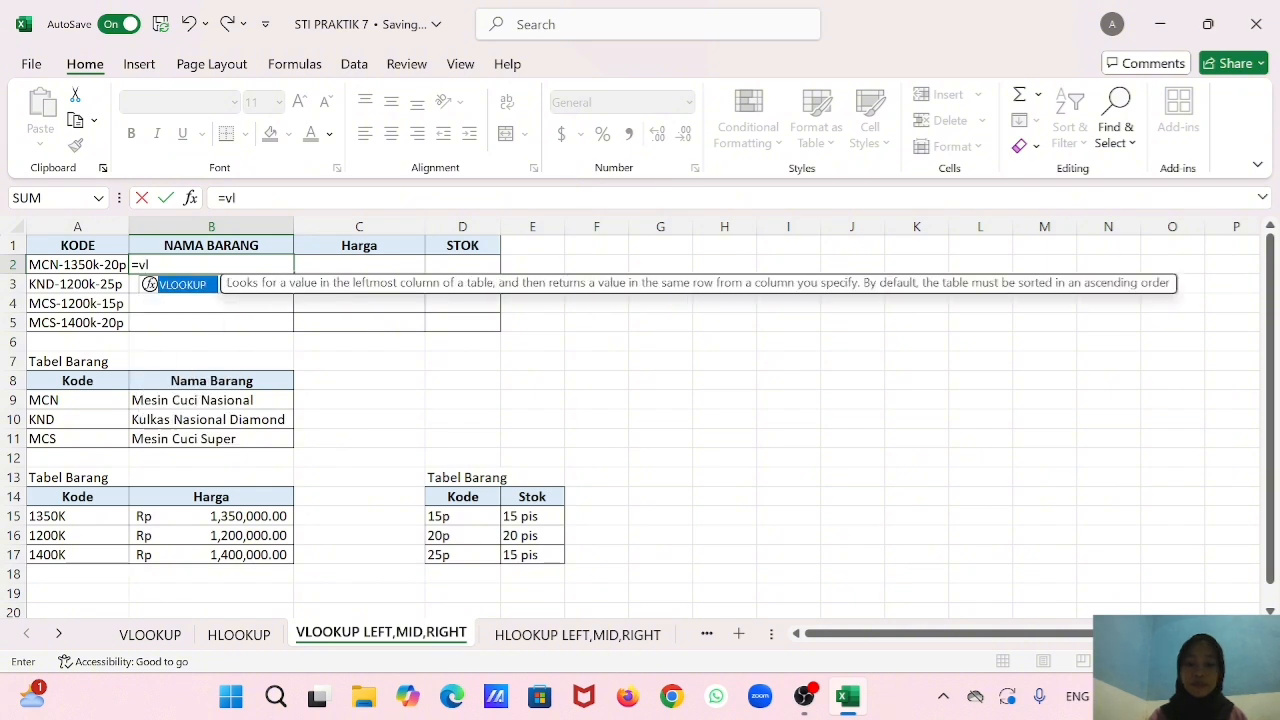
{"action": "double_click", "coordinate": [193, 288]}
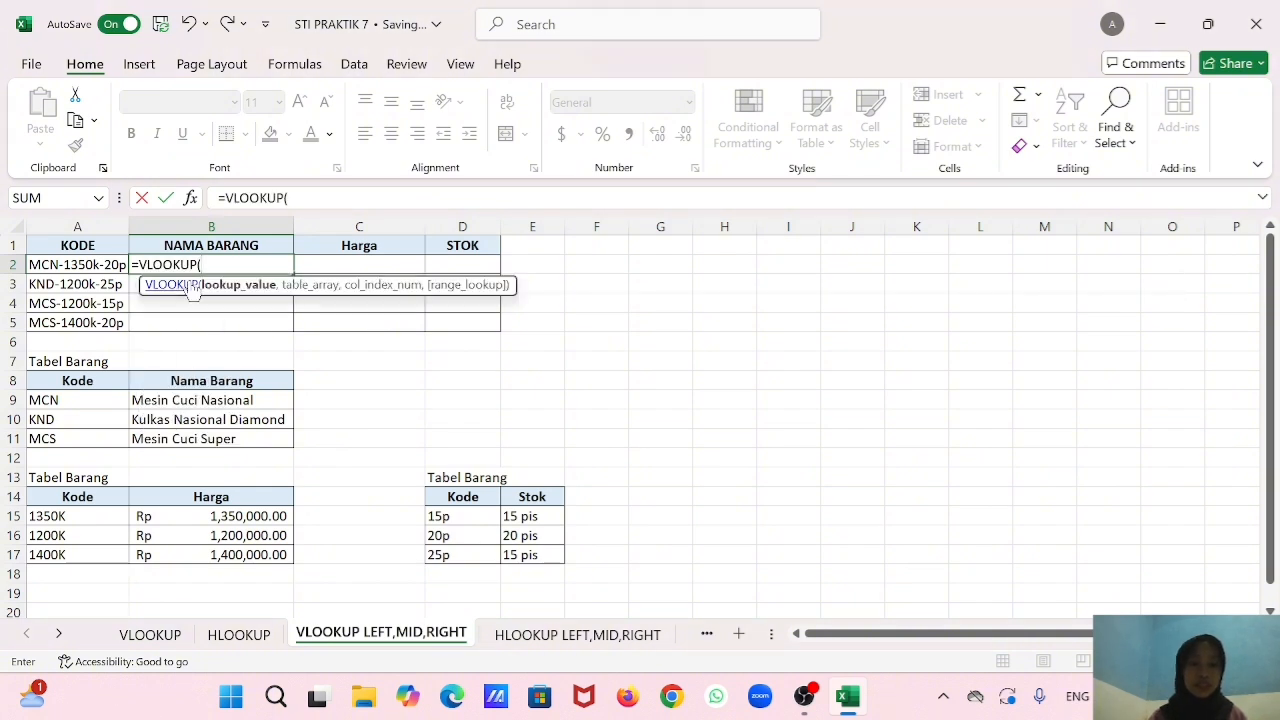
{"action": "type", "text": "lef"}
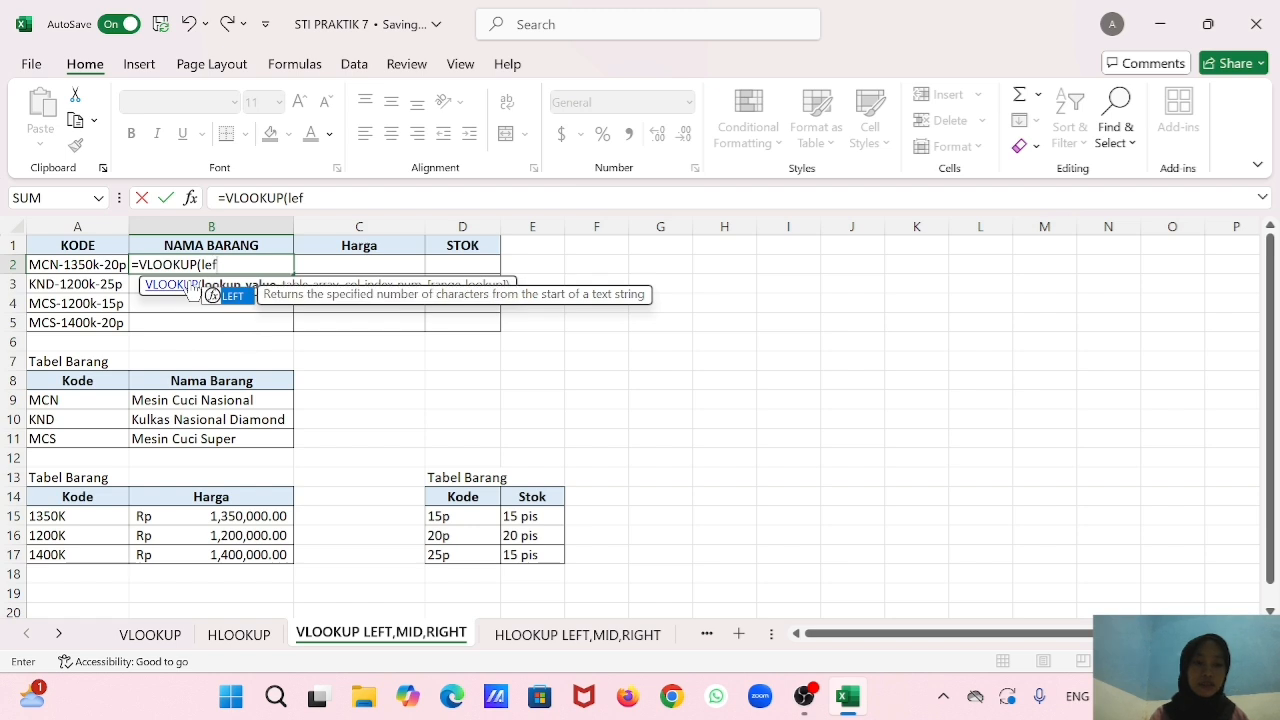
{"action": "double_click", "coordinate": [236, 296]}
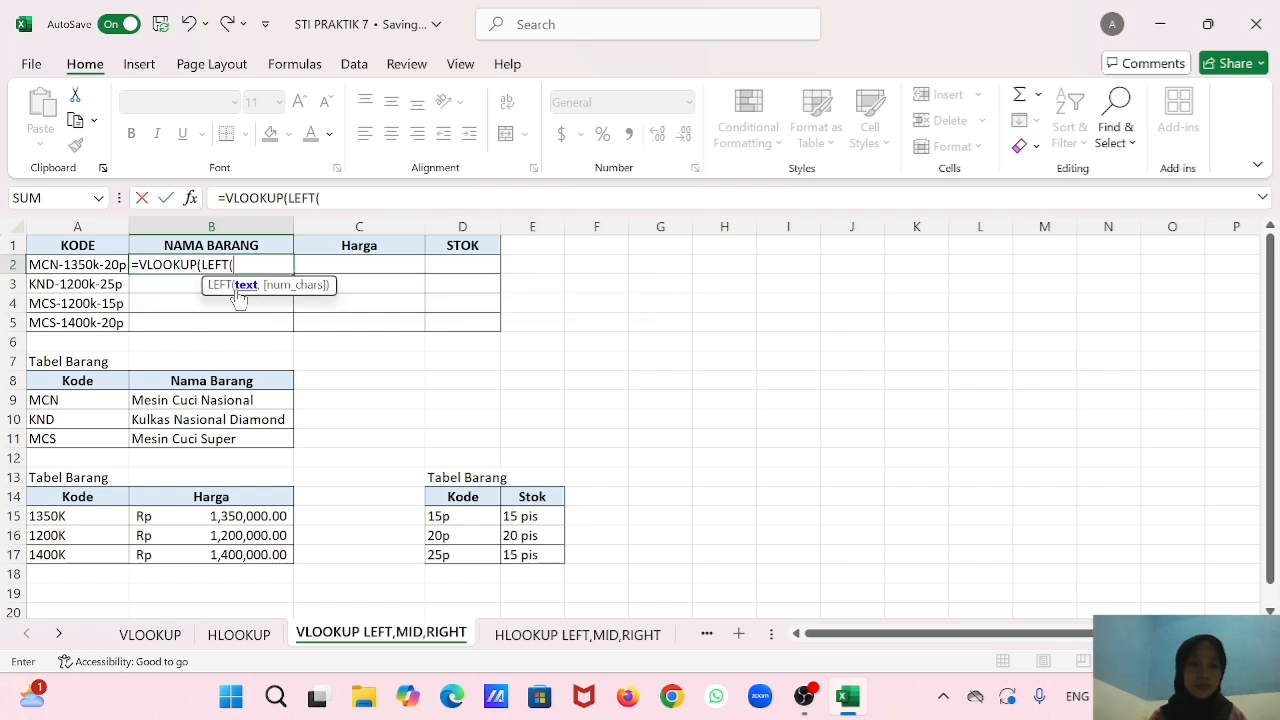
{"action": "left_click", "coordinate": [105, 264]}
{"action": "type", "text": ","}
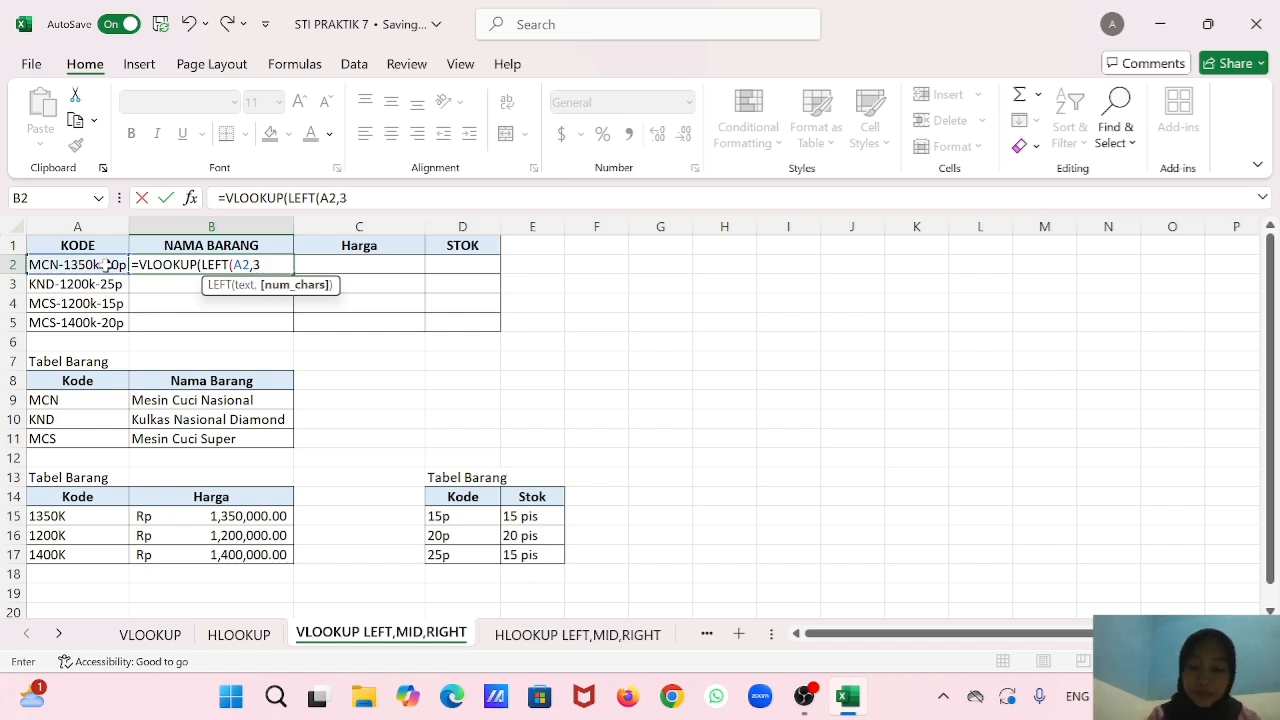
{"action": "type", "text": "3),"}
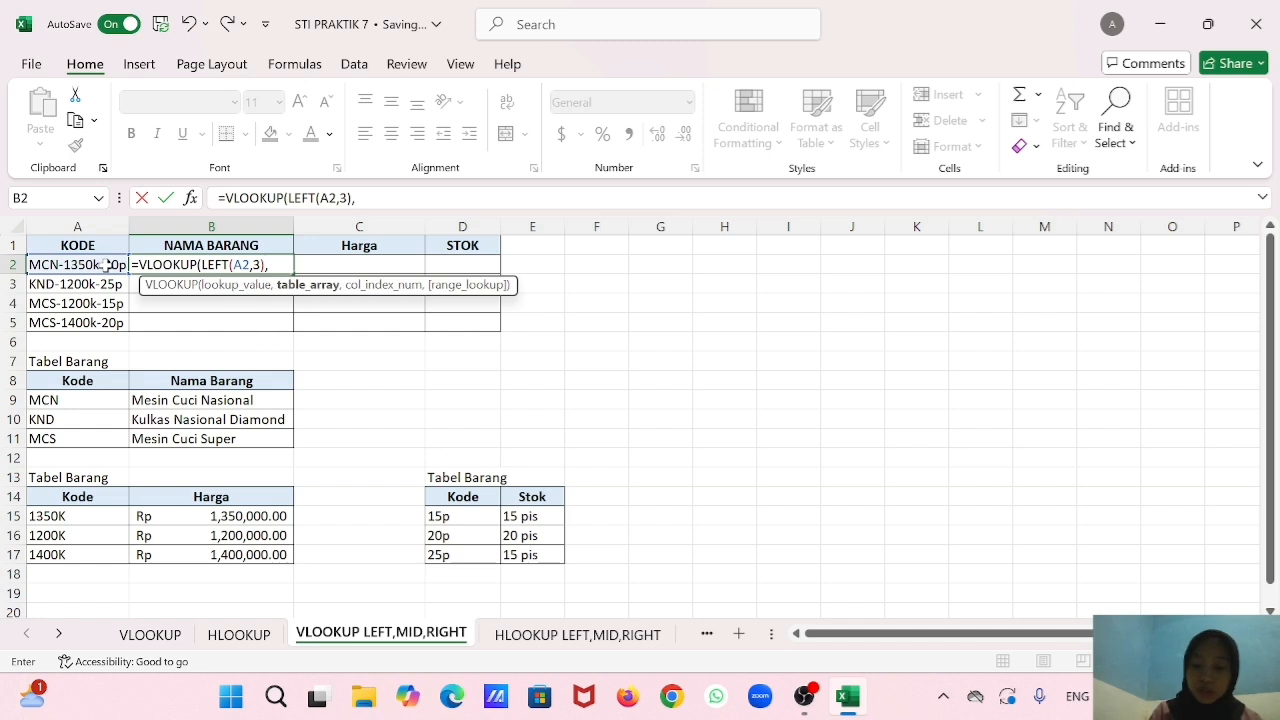
Complete the B2 VLOOKUP with table range $A$8:$B$11, column index 2 and range lookup 0, and fill it down to B5.
{"action": "left_click_drag", "start_coordinate": [78, 381], "coordinate": [205, 432]}
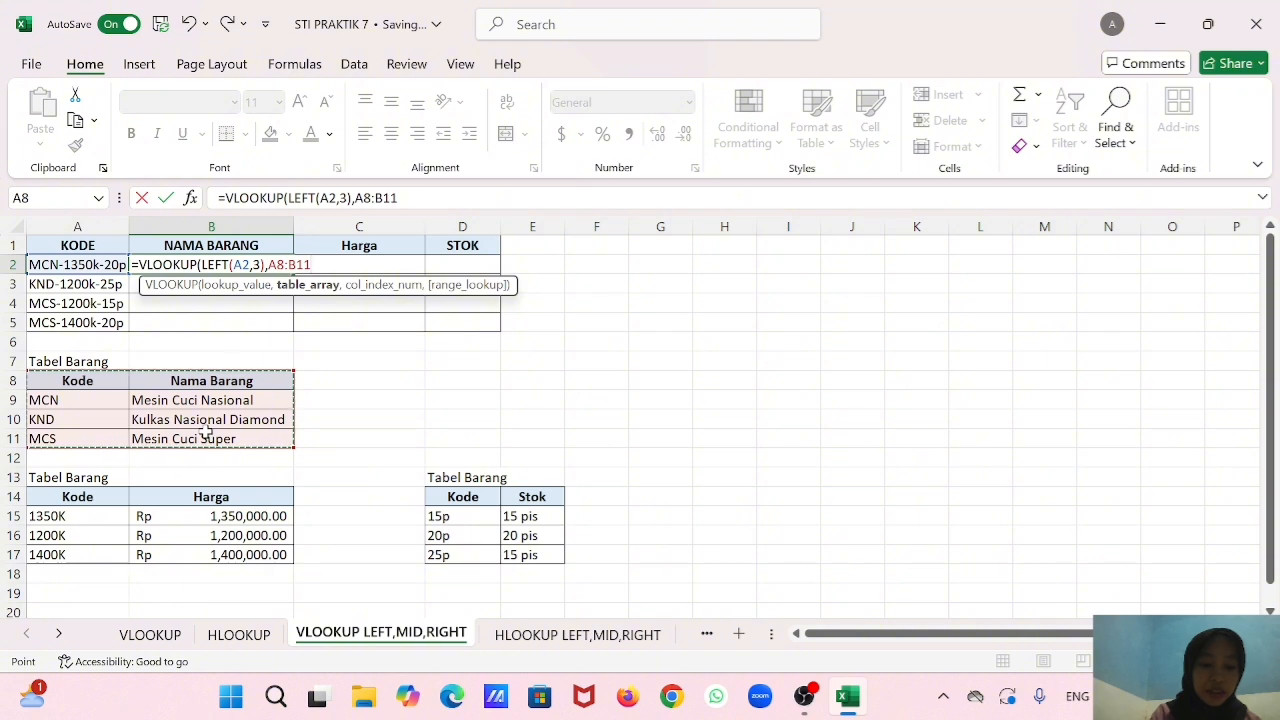
{"action": "key", "text": "F4"}
{"action": "type", "text": ","}
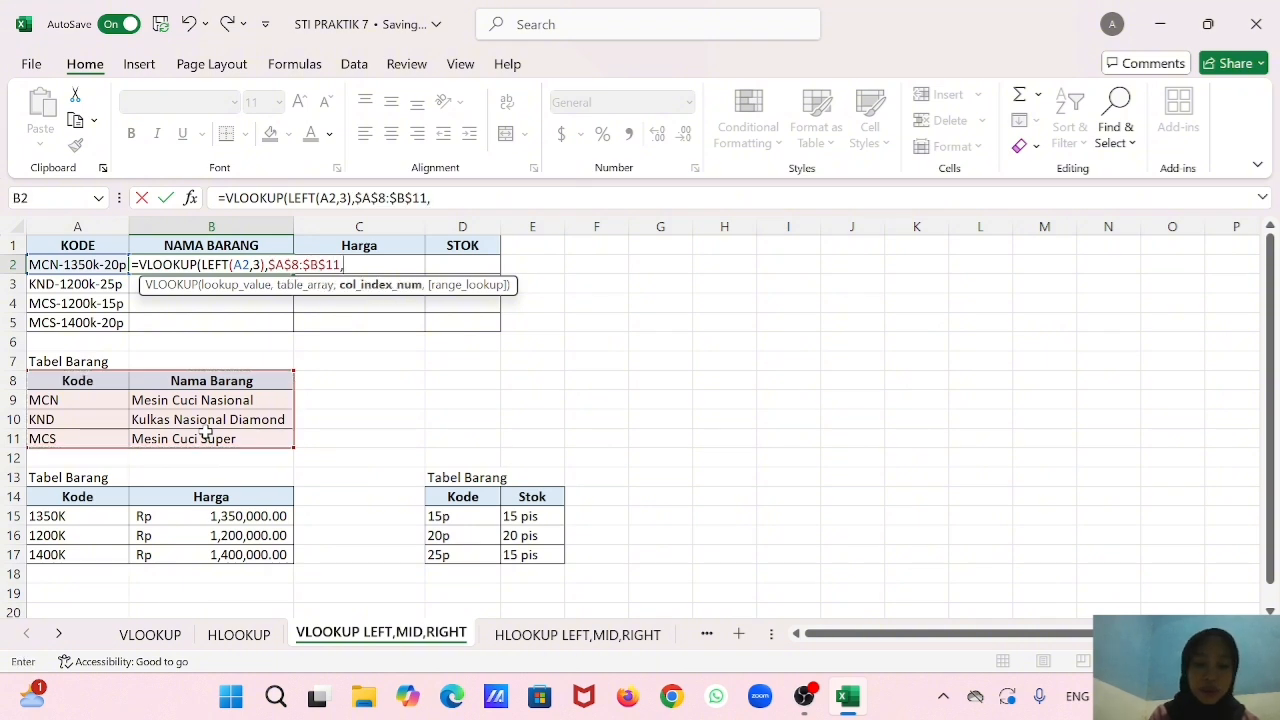
{"action": "type", "text": "2,"}
{"action": "type", "text": "0))"}
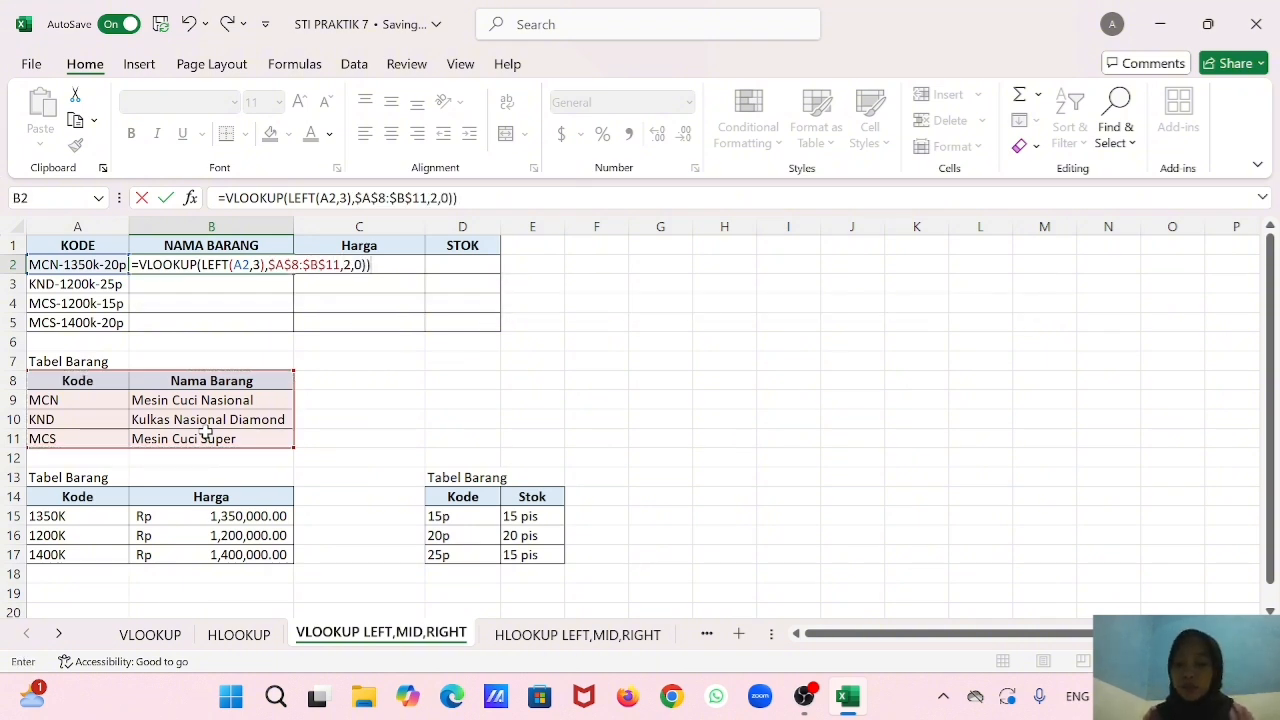
{"action": "key", "text": "Return"}
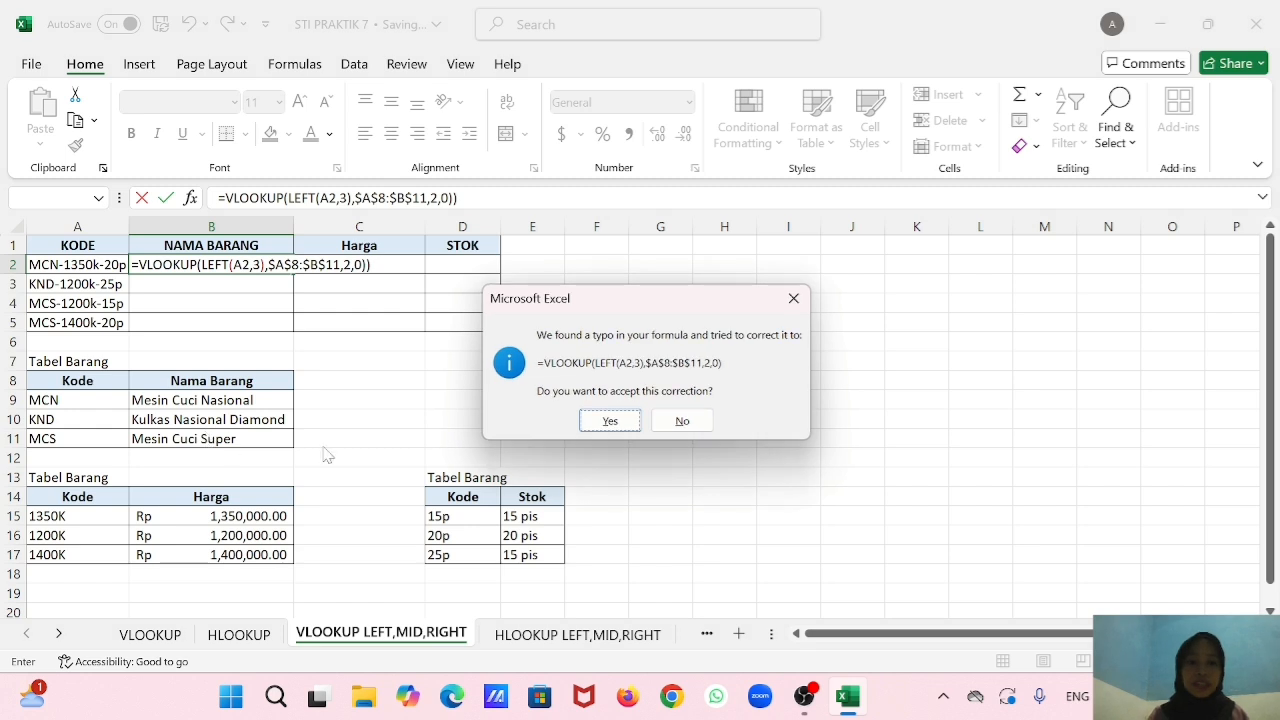
{"action": "left_click", "coordinate": [608, 421]}
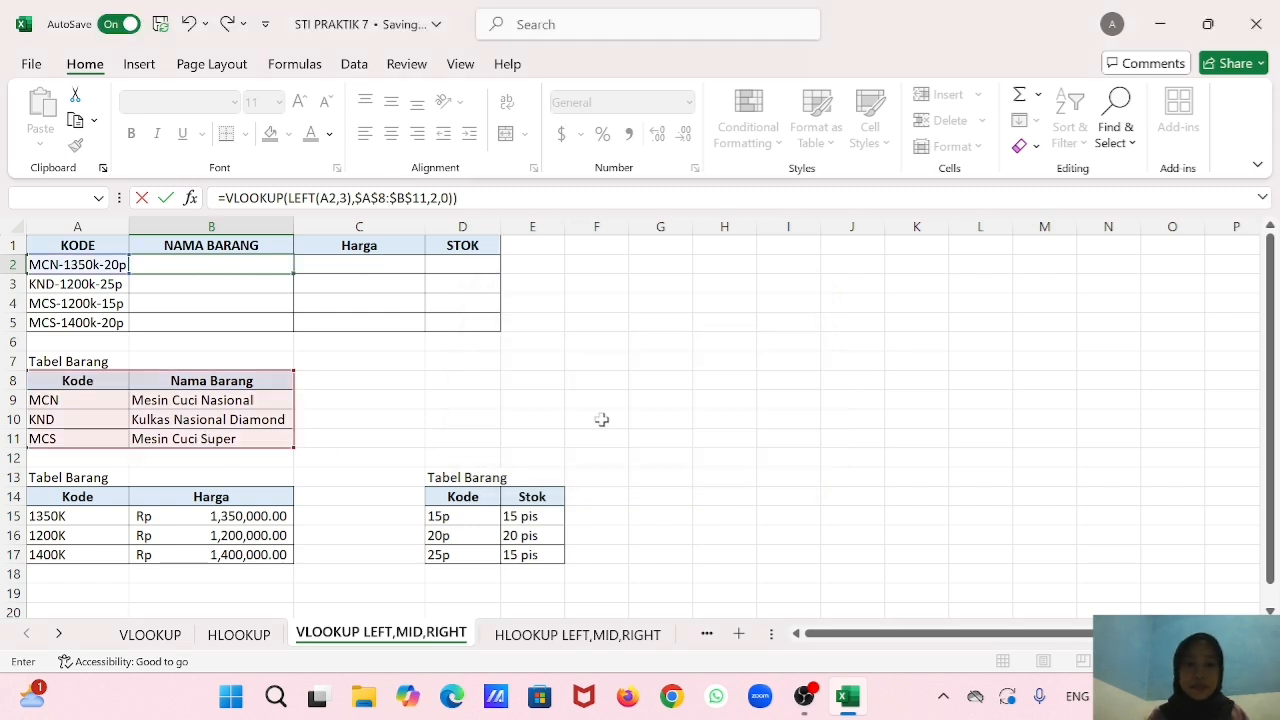
{"action": "left_click_drag", "start_coordinate": [281, 263], "coordinate": [315, 327]}
{"action": "left_click", "coordinate": [336, 365]}
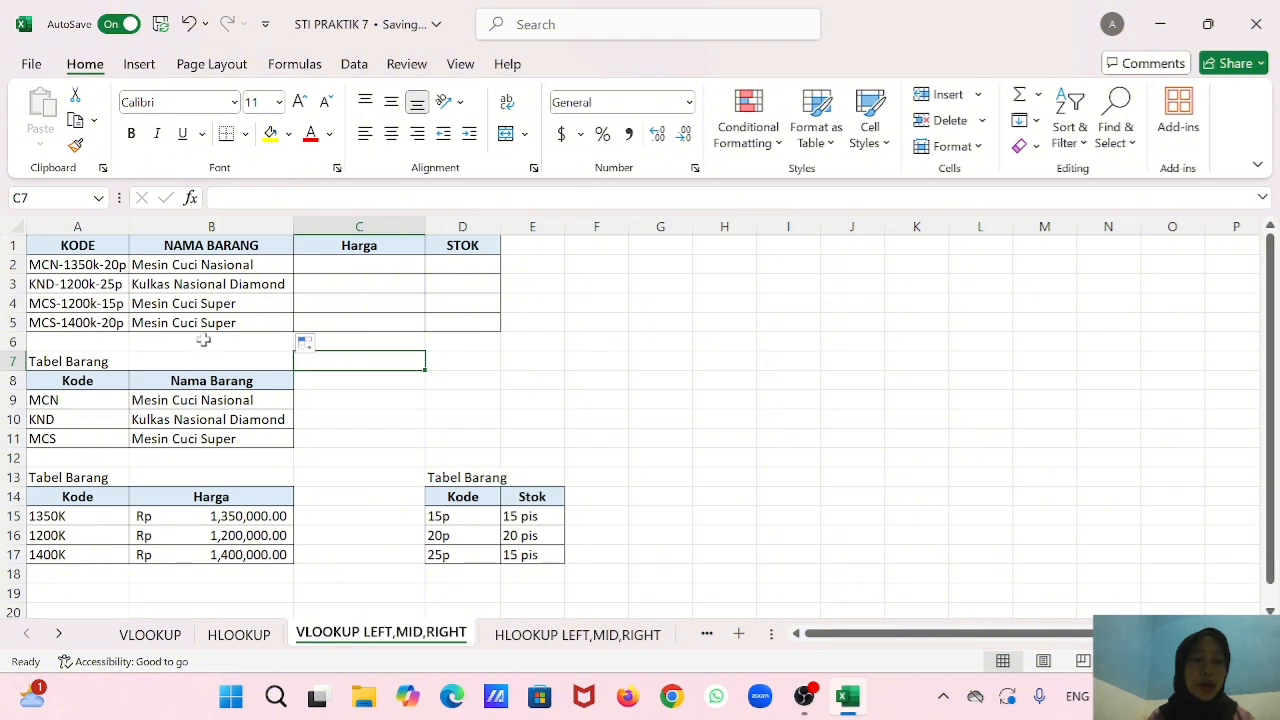
Begin a VLOOKUP formula in cell C2 of the Harga column with MID(A2,5,5) as the lookup value.
{"action": "left_click", "coordinate": [346, 268]}
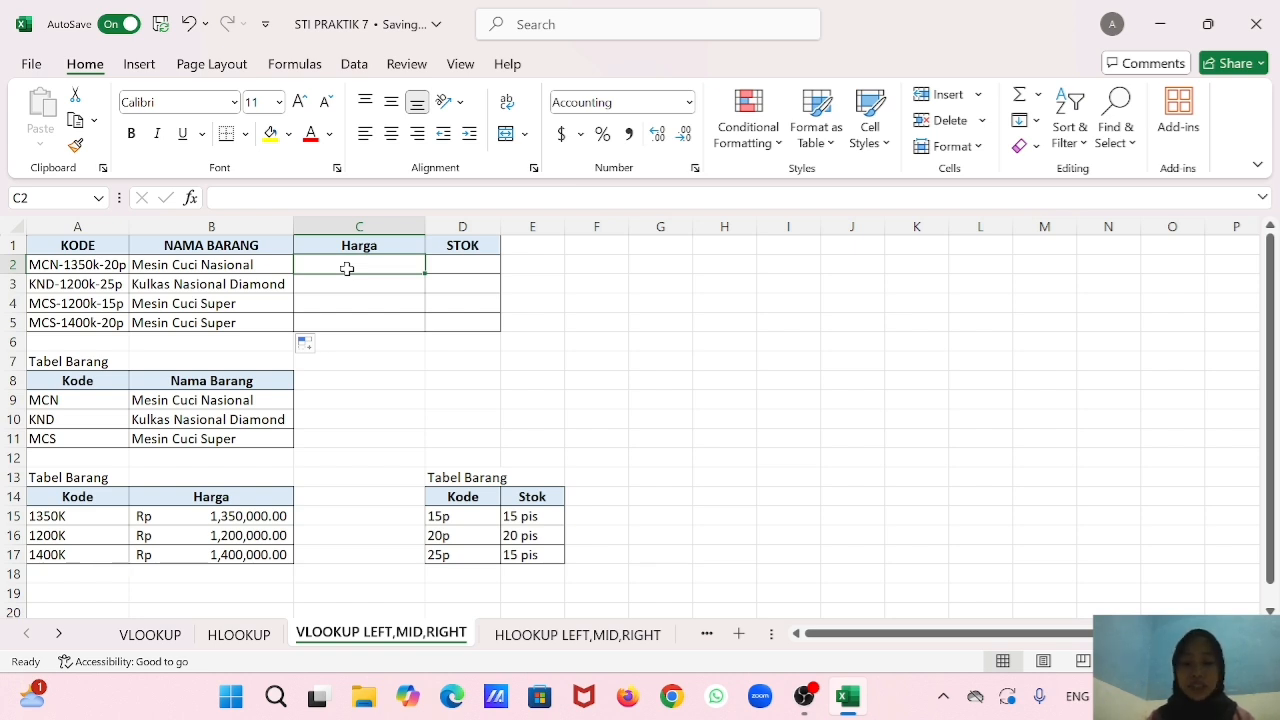
{"action": "type", "text": "=vlo"}
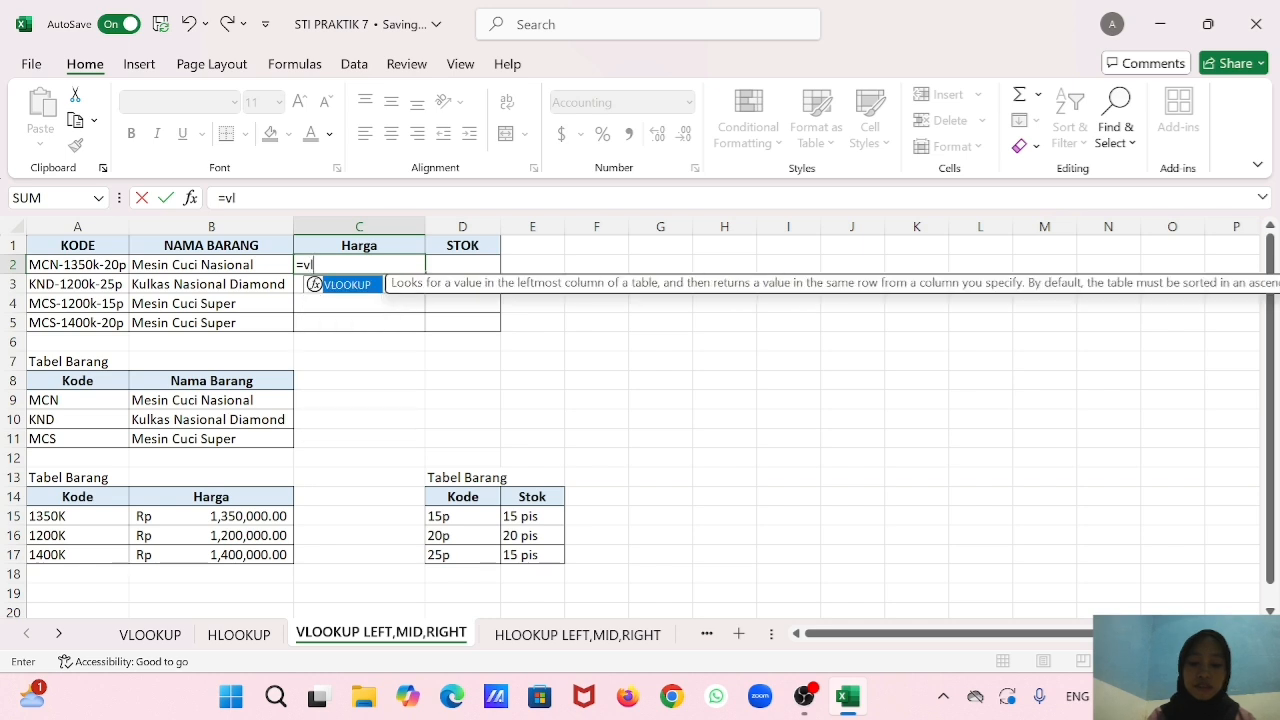
{"action": "double_click", "coordinate": [349, 287]}
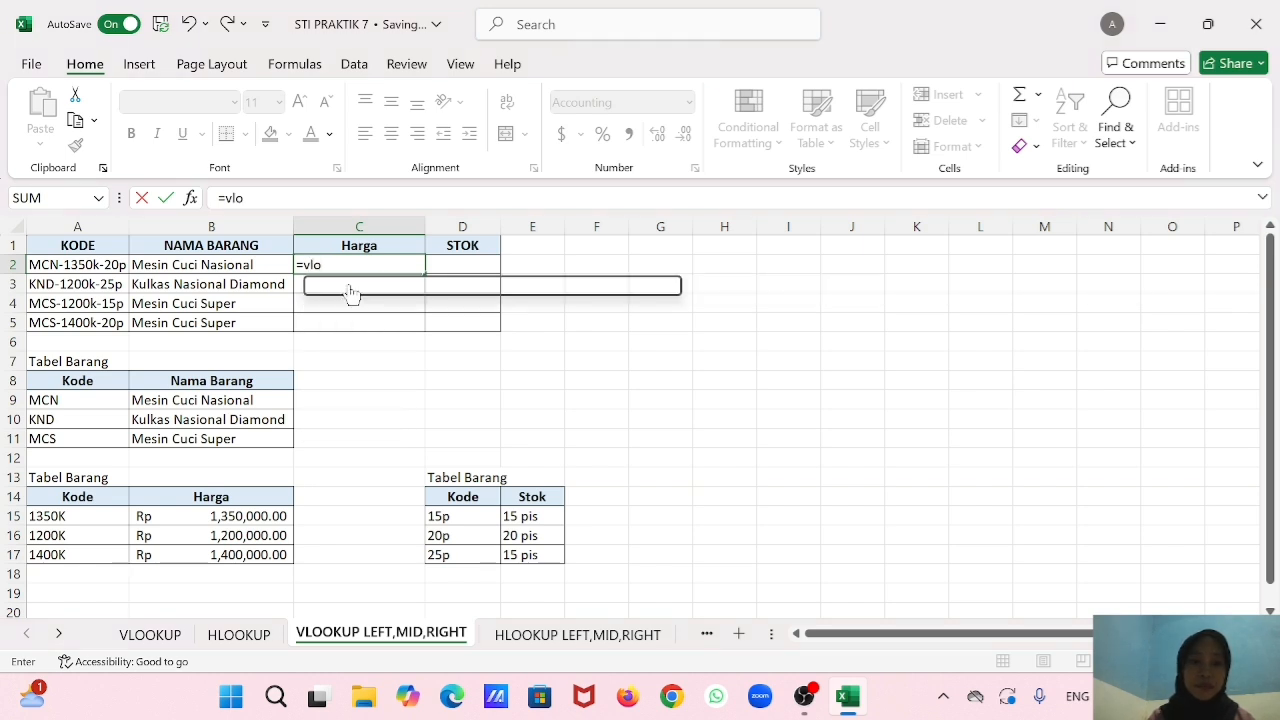
{"action": "type", "text": "mi"}
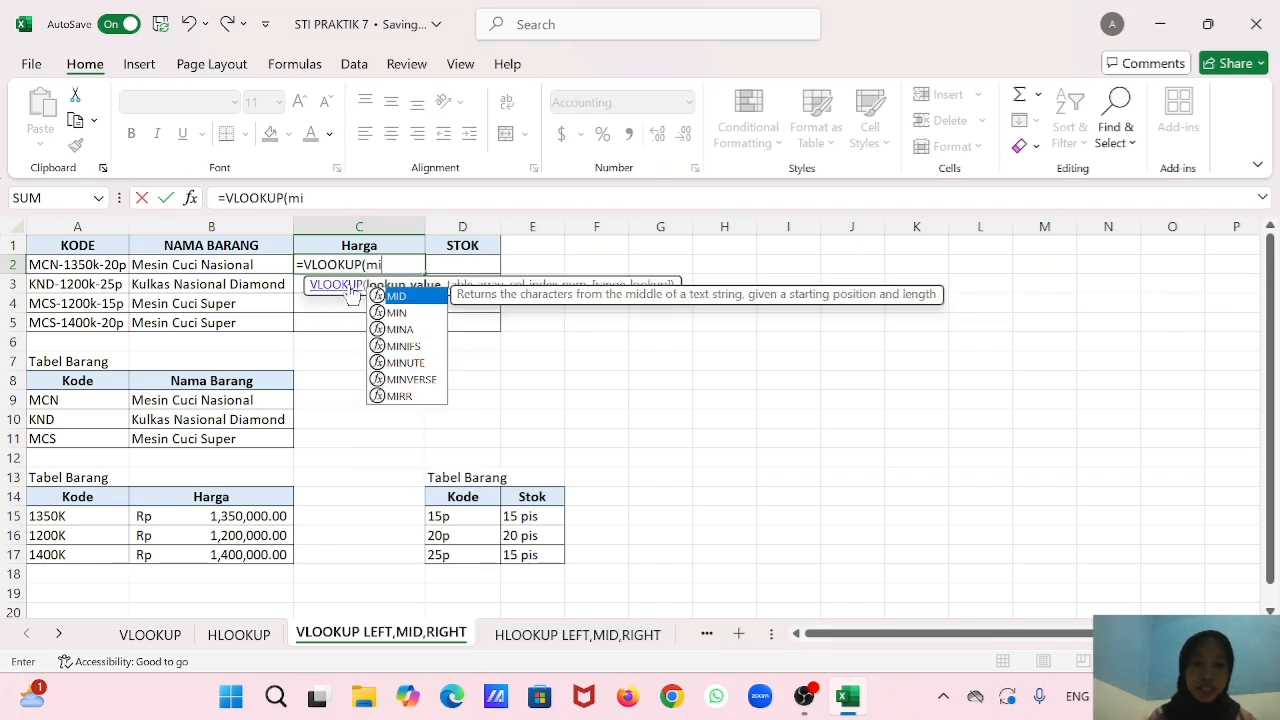
{"action": "double_click", "coordinate": [393, 296]}
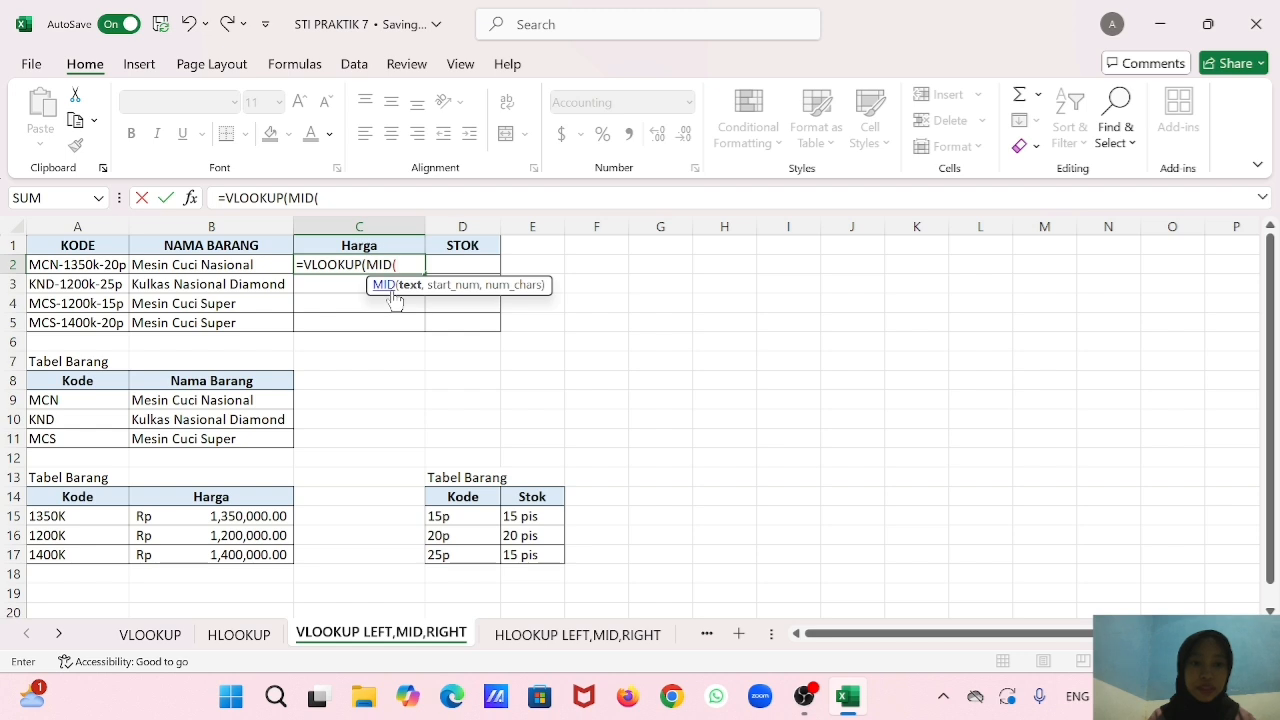
{"action": "left_click", "coordinate": [106, 267]}
{"action": "type", "text": ",5,"}
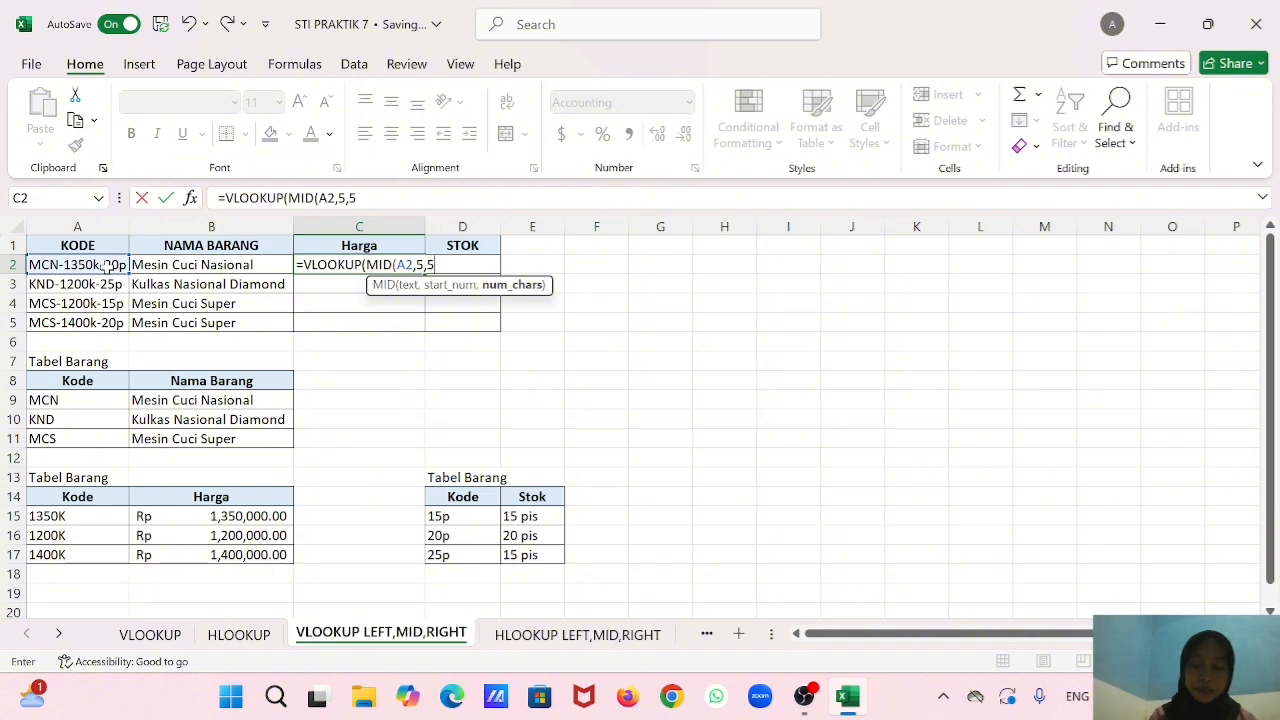
{"action": "type", "text": "5),"}
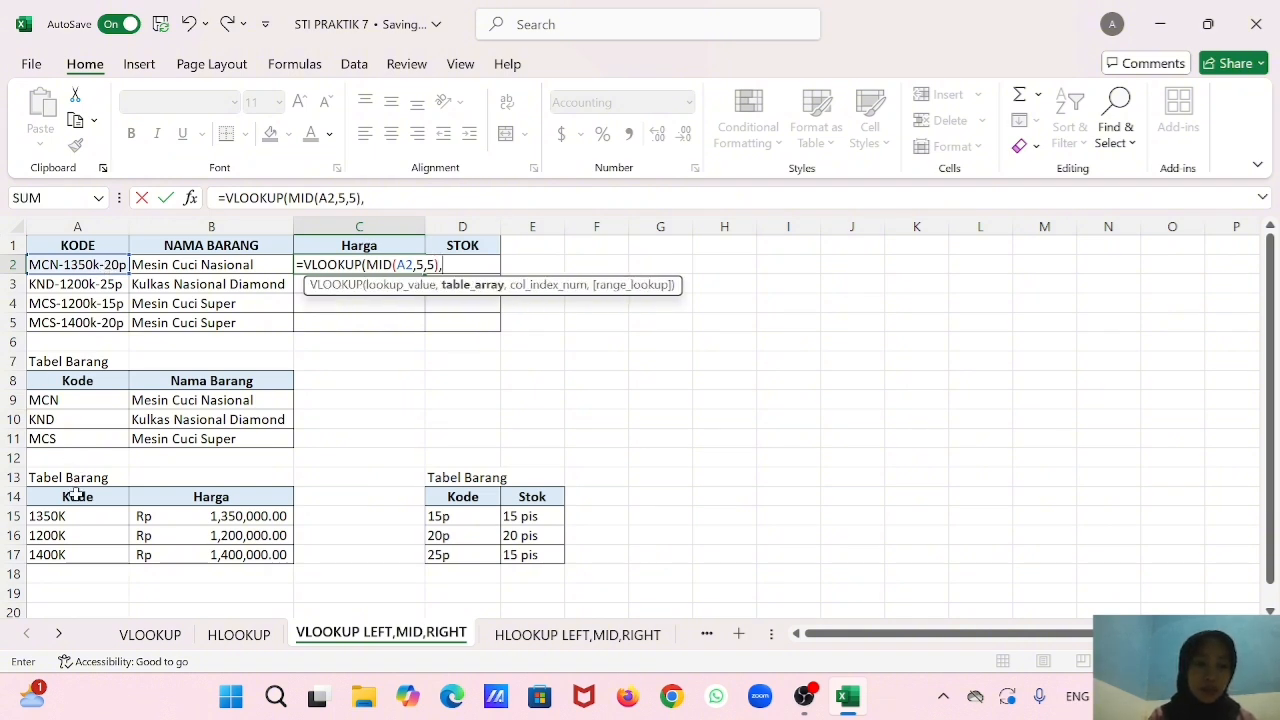
Complete the C2 VLOOKUP with the absolute table range $A$14:$B$17, column index 2 and range lookup 0.
{"action": "left_click_drag", "start_coordinate": [75, 500], "coordinate": [231, 555]}
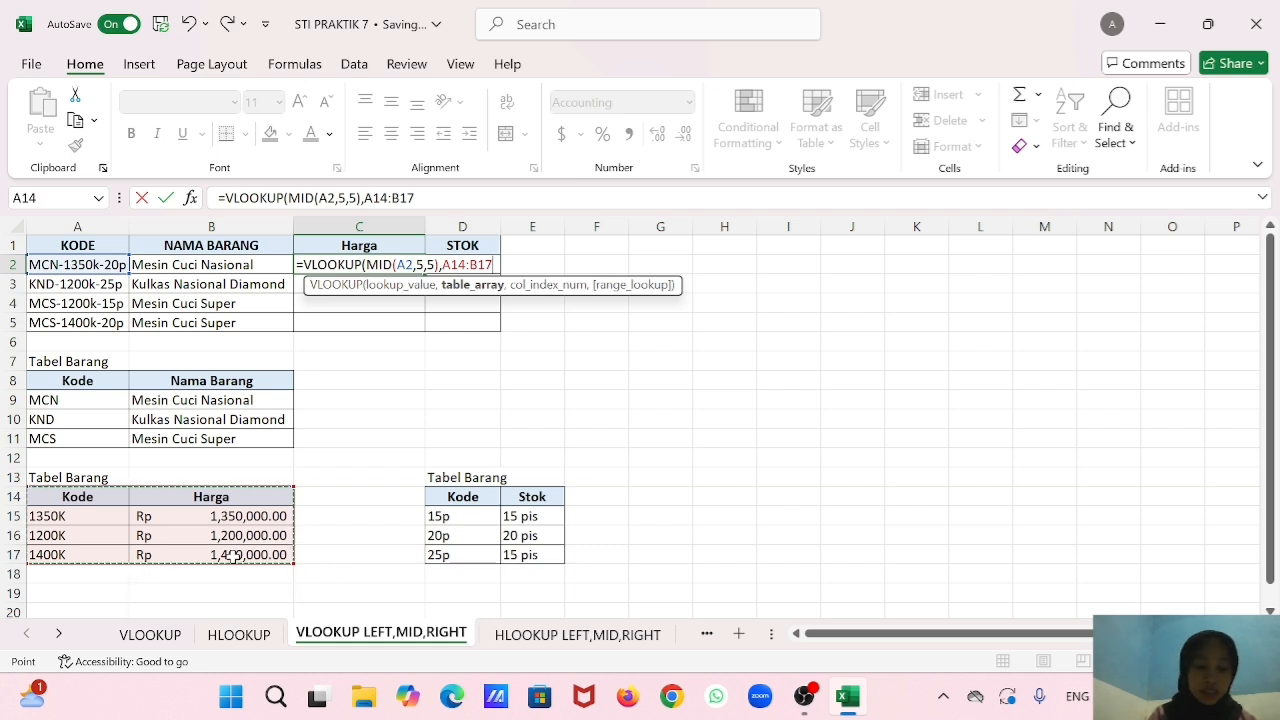
{"action": "key", "text": "F4"}
{"action": "type", "text": ",2,0))"}
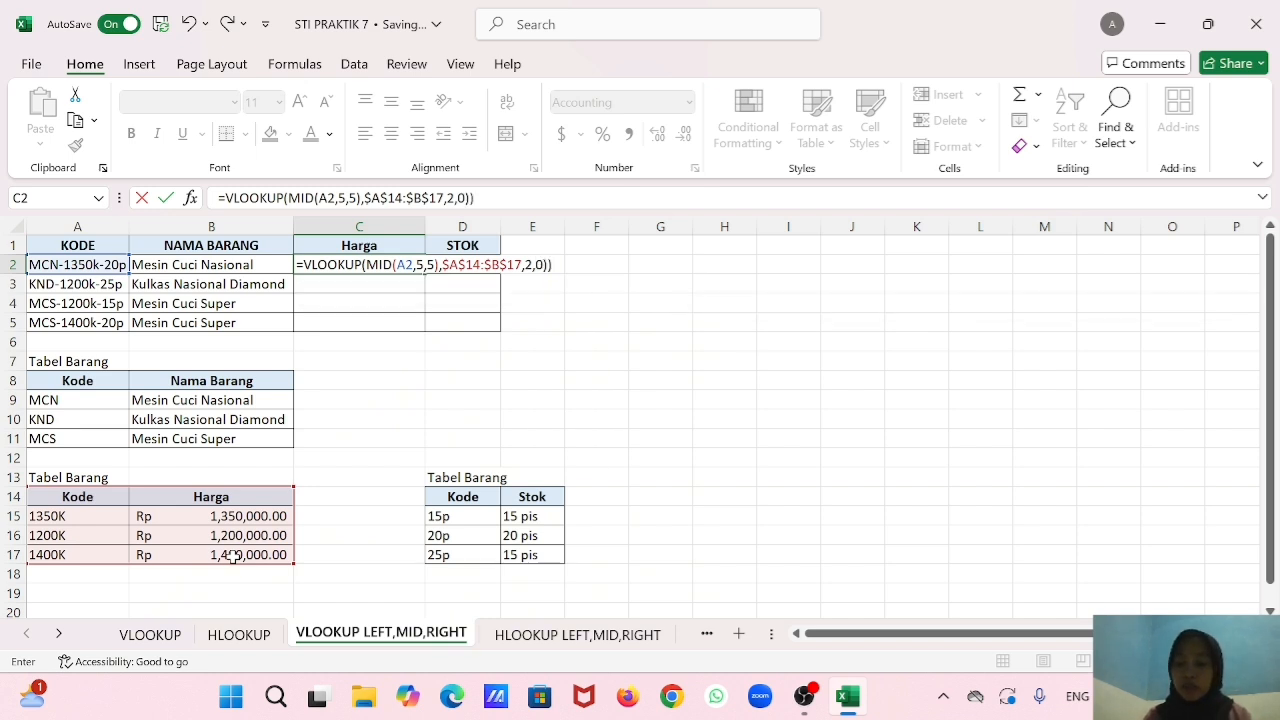
{"action": "key", "text": "Return"}
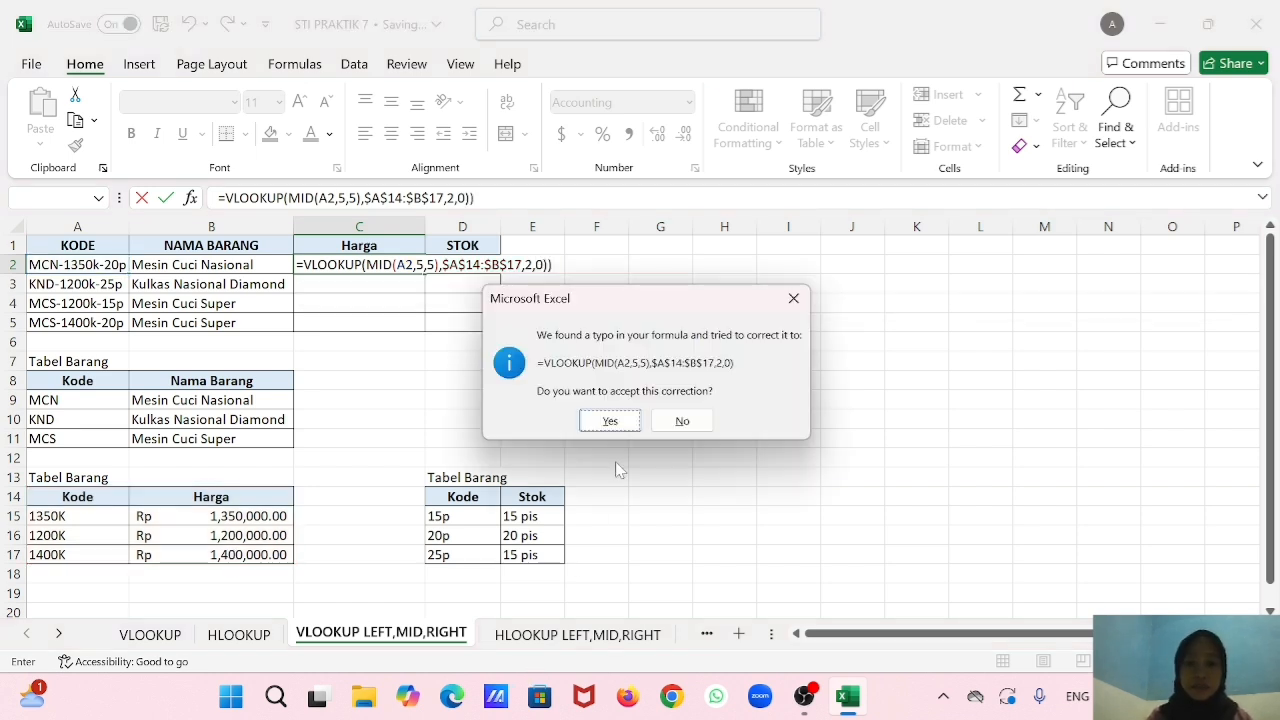
{"action": "left_click", "coordinate": [613, 421]}
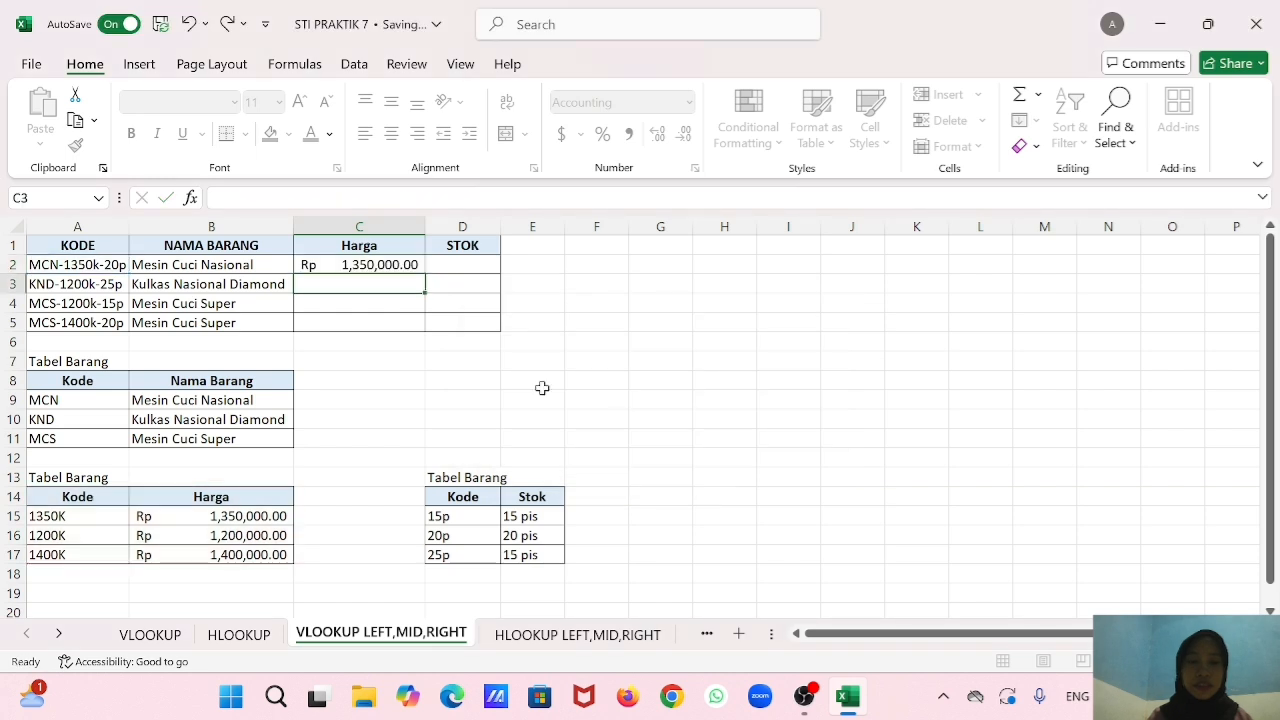
Fill the Harga formula from C2 down to C5.
{"action": "left_click", "coordinate": [419, 270]}
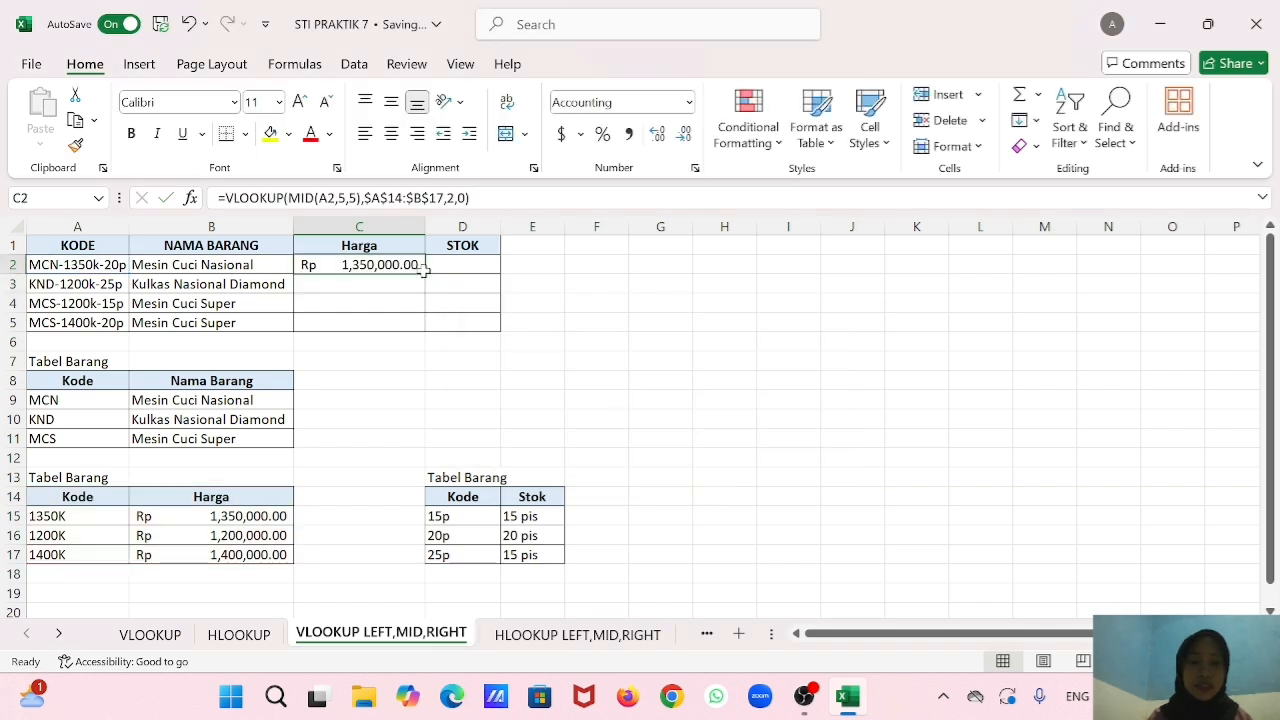
{"action": "left_click_drag", "start_coordinate": [424, 272], "coordinate": [417, 323]}
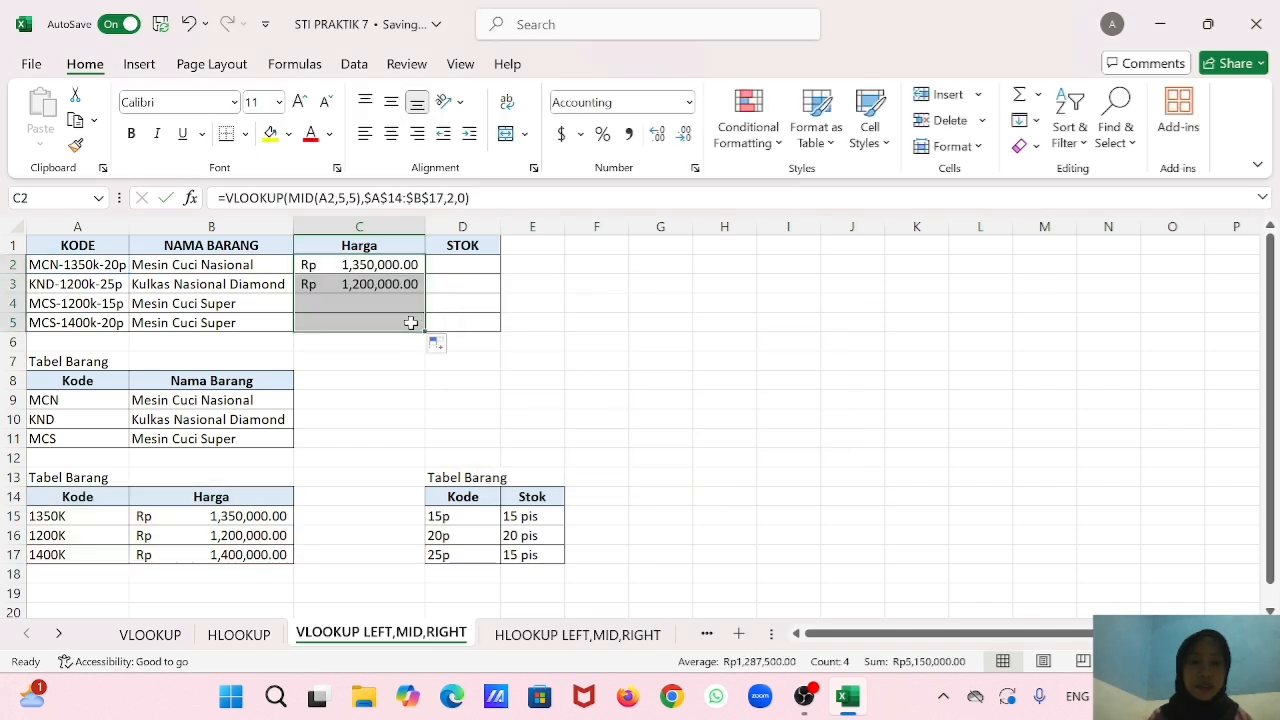
{"action": "left_click", "coordinate": [380, 362]}
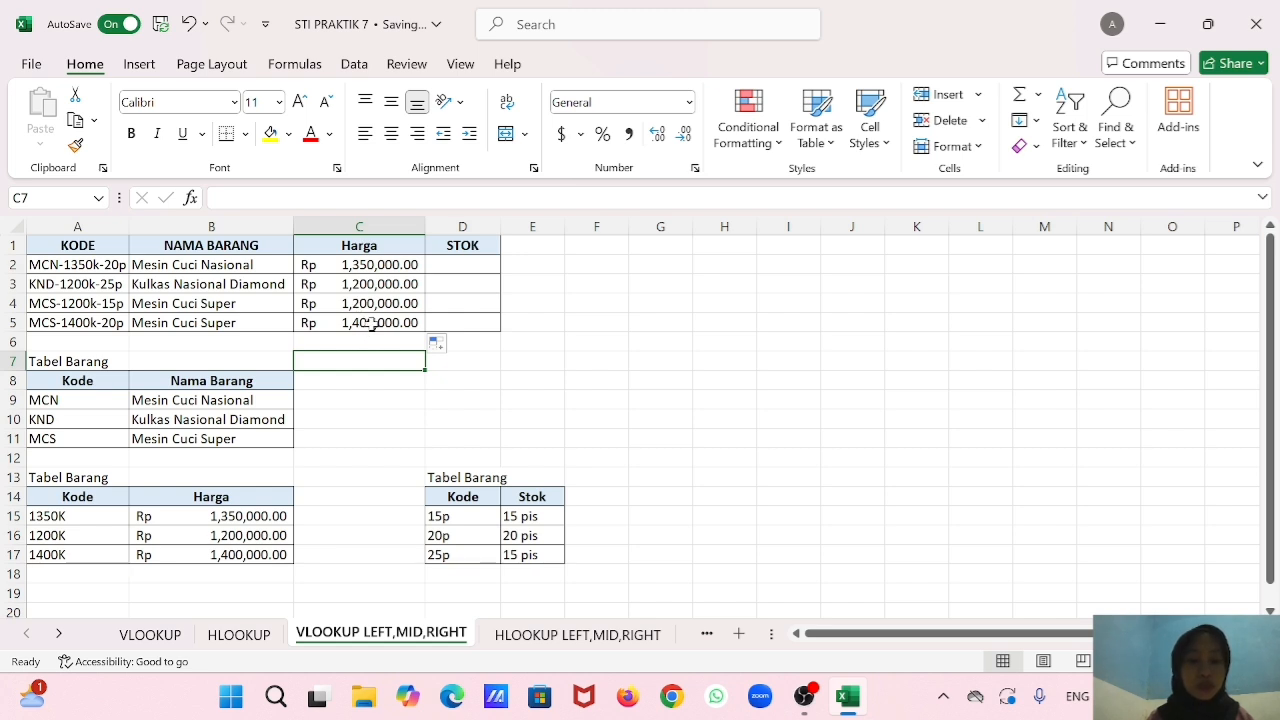
Begin a VLOOKUP formula in cell D2 of the STOK column with RIGHT(A2,3) as the lookup value.
{"action": "left_click", "coordinate": [456, 266]}
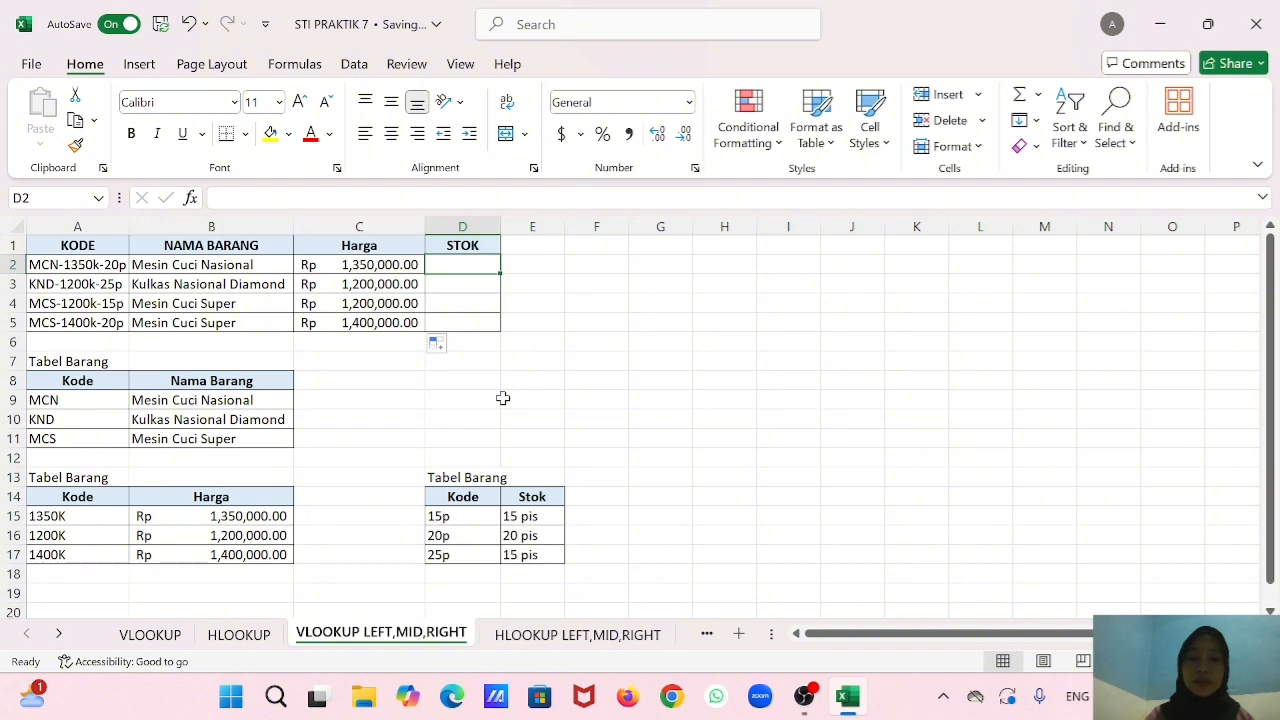
{"action": "type", "text": "="}
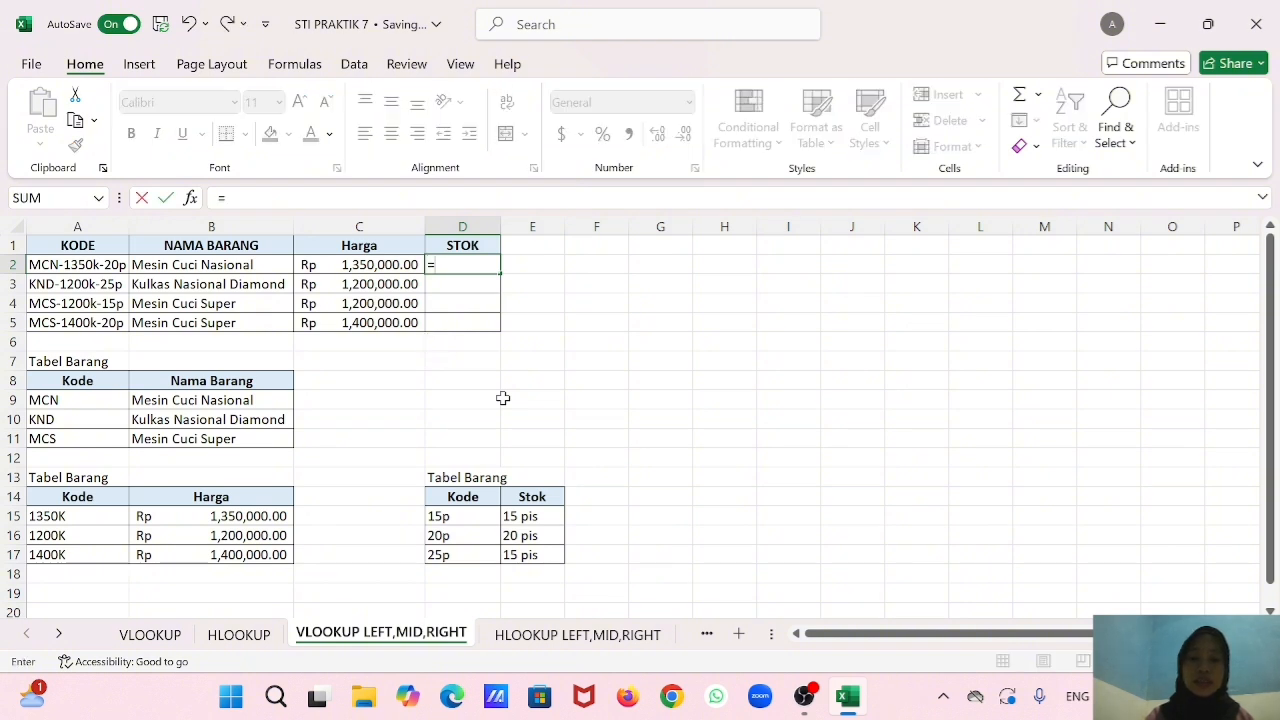
{"action": "type", "text": "vl"}
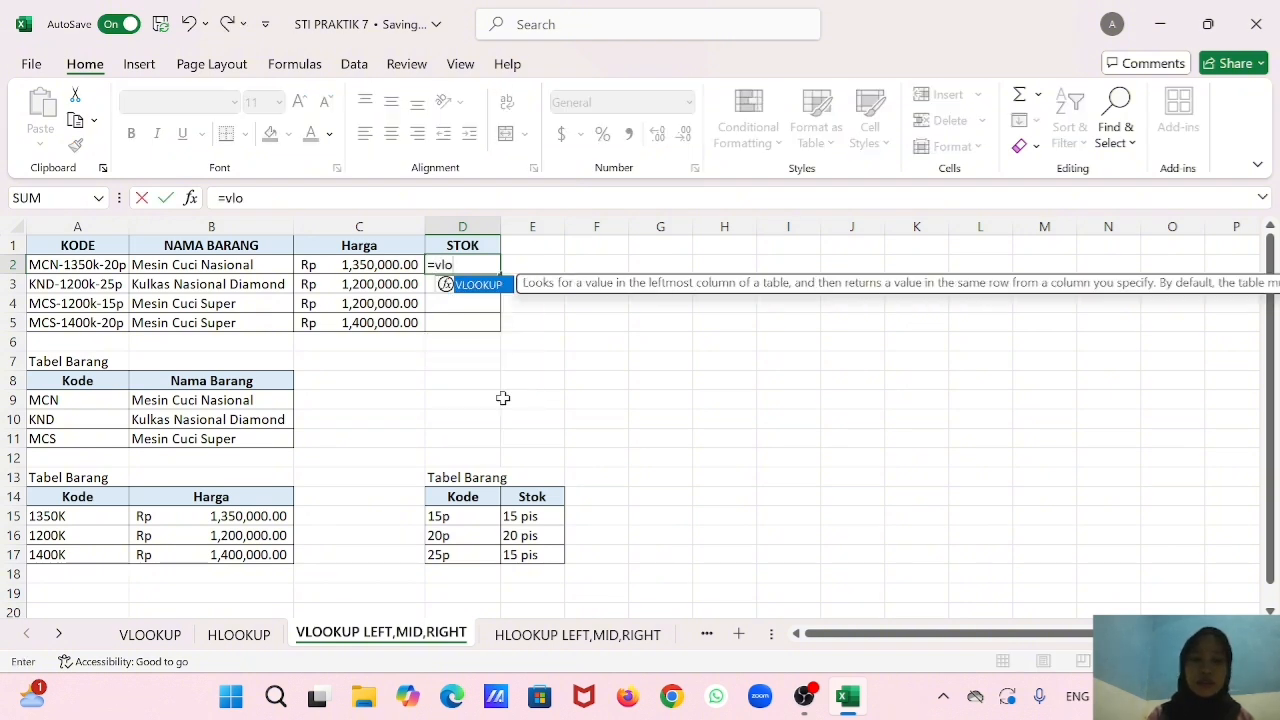
{"action": "type", "text": "o"}
{"action": "double_click", "coordinate": [496, 286]}
{"action": "type", "text": "rig"}
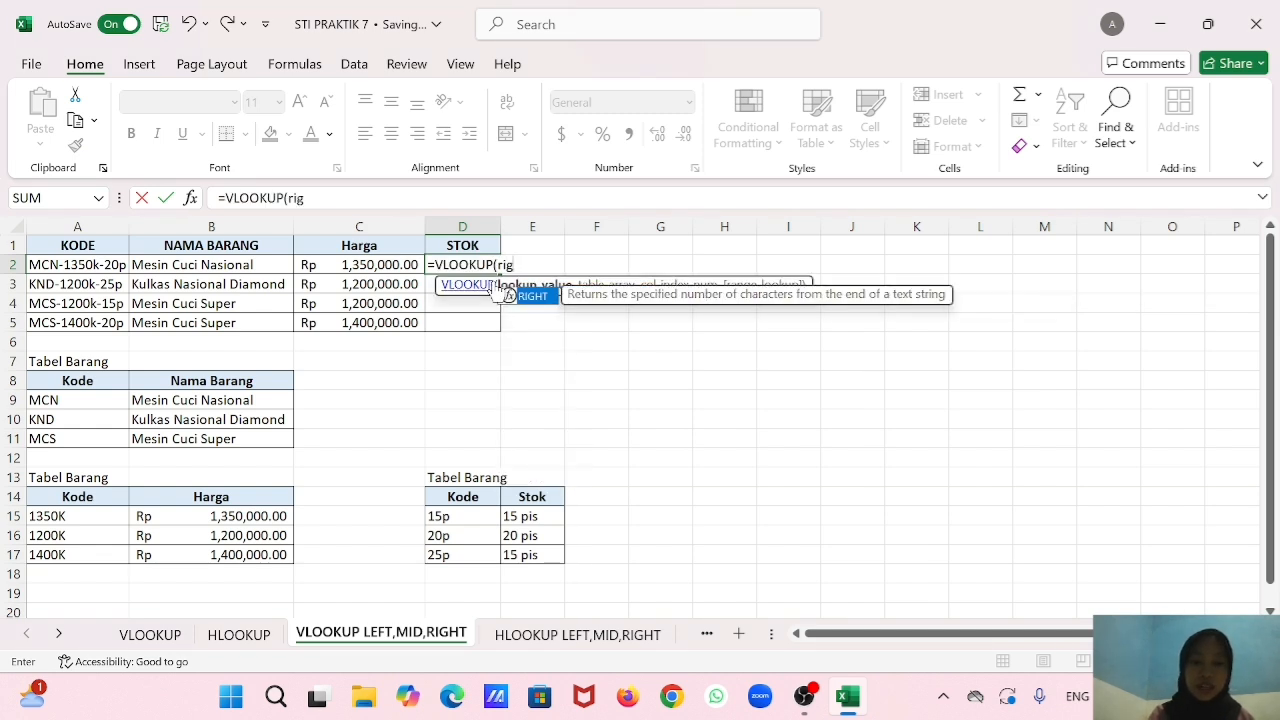
{"action": "double_click", "coordinate": [532, 297]}
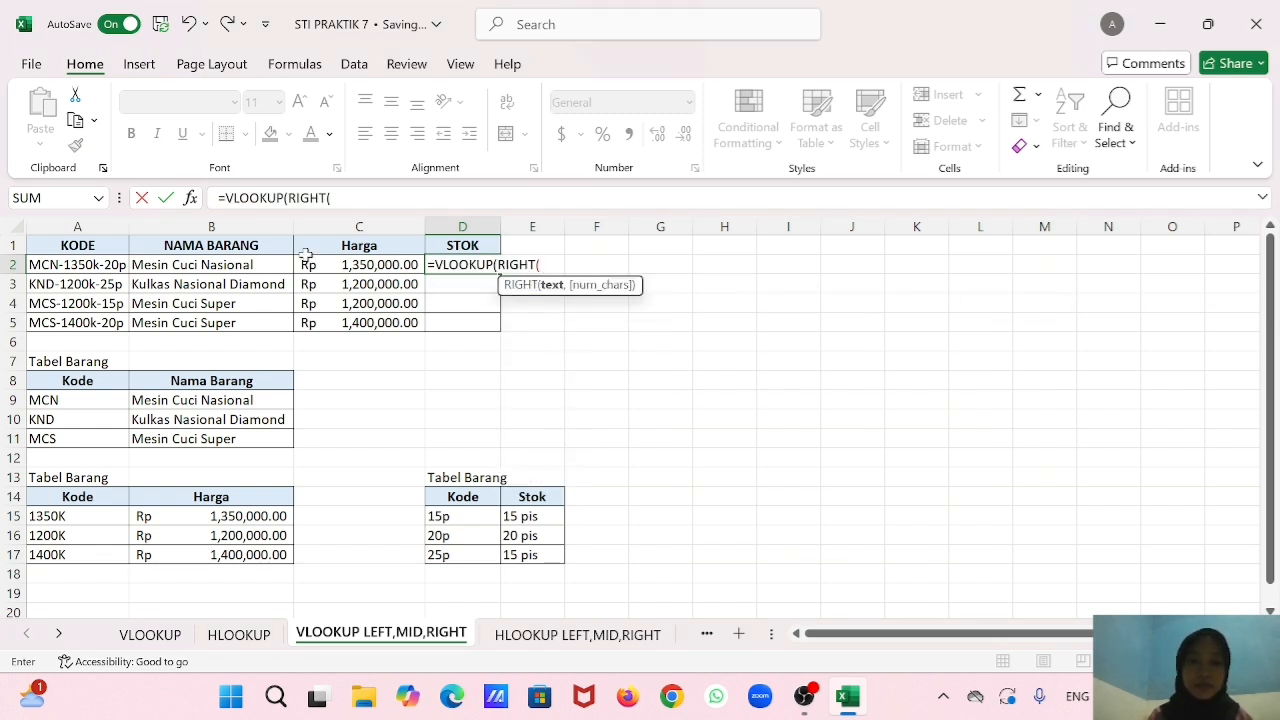
{"action": "left_click", "coordinate": [110, 268]}
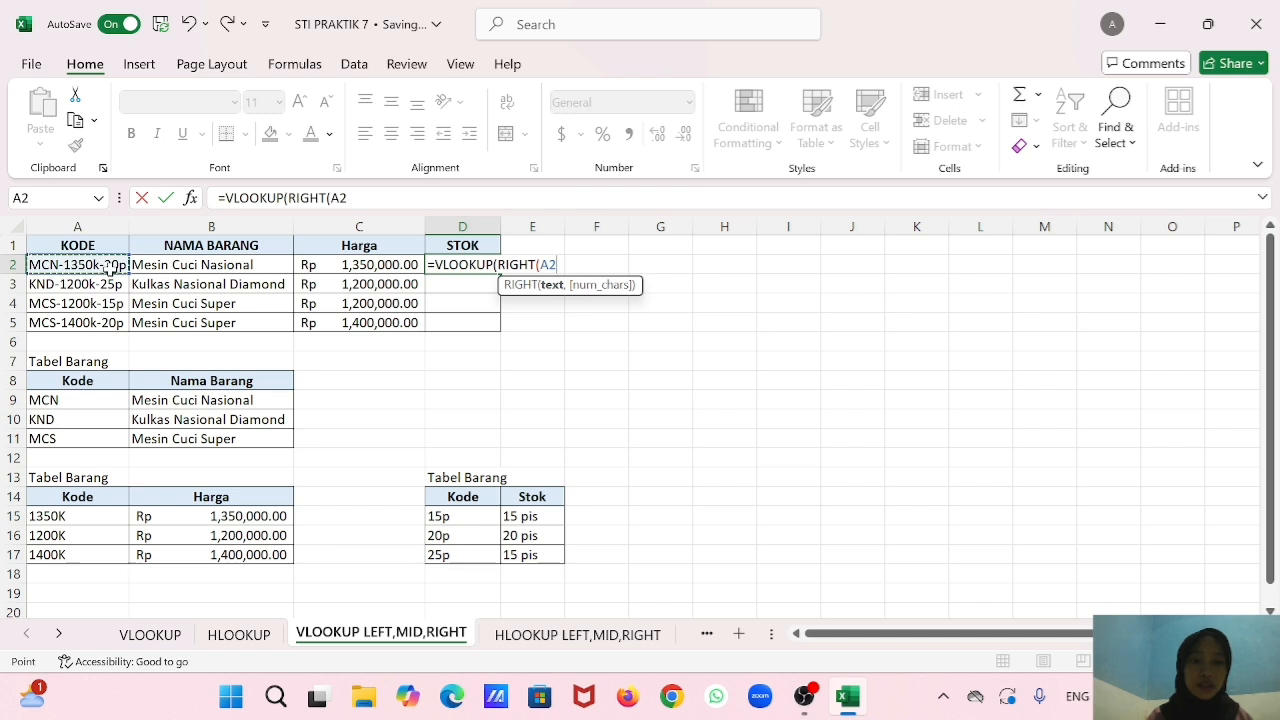
{"action": "type", "text": ","}
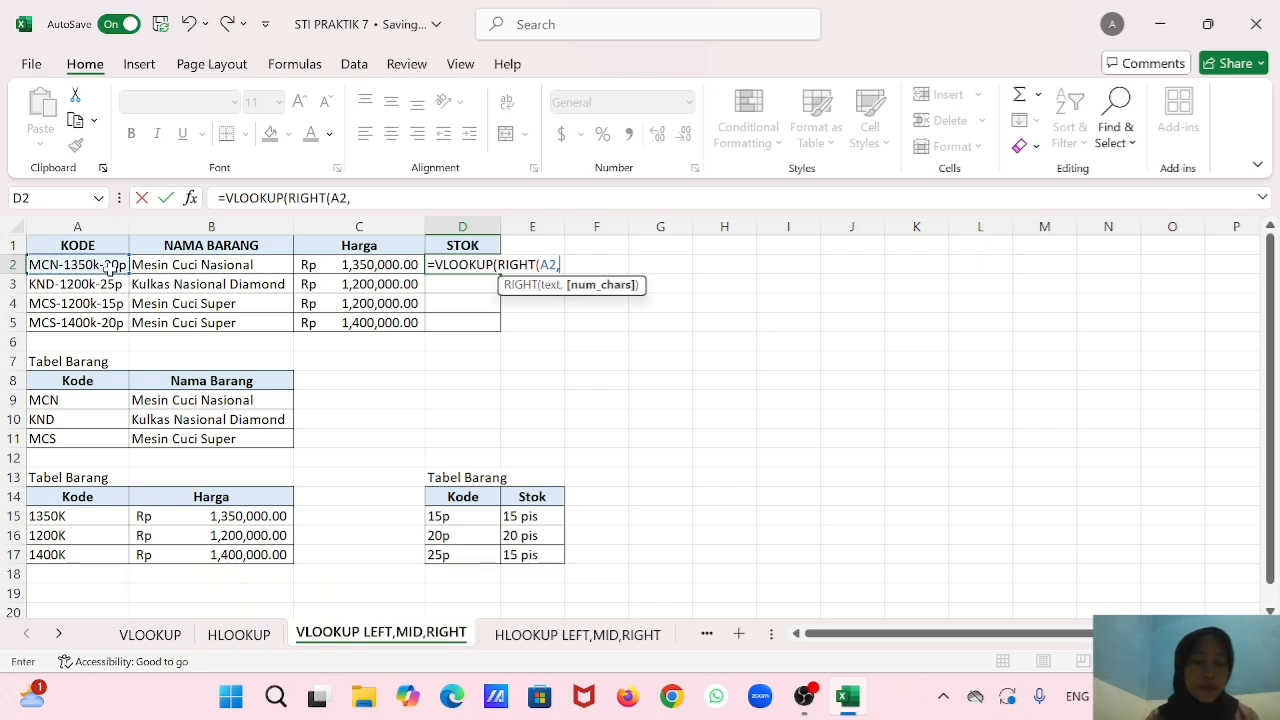
{"action": "type", "text": "3),"}
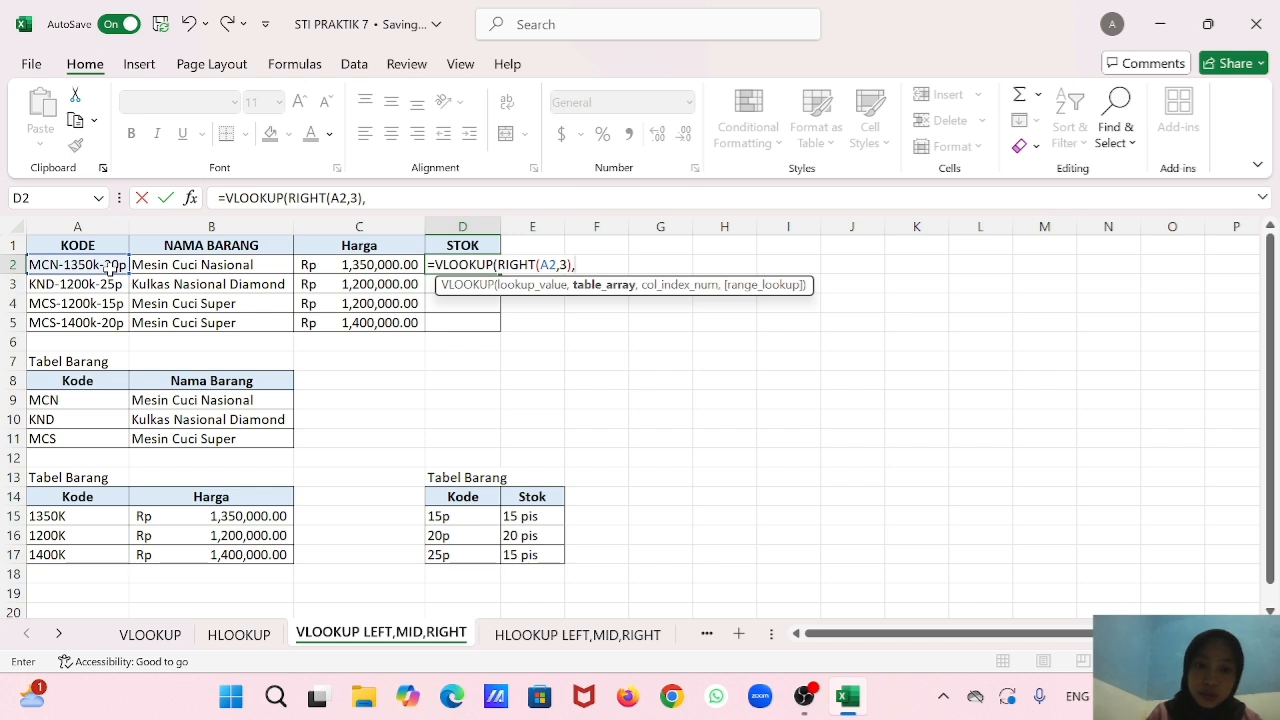
Complete the D2 VLOOKUP with the absolute table range $D$14:$E$17, column index 2 and range lookup 0.
{"action": "left_click_drag", "start_coordinate": [452, 503], "coordinate": [540, 555]}
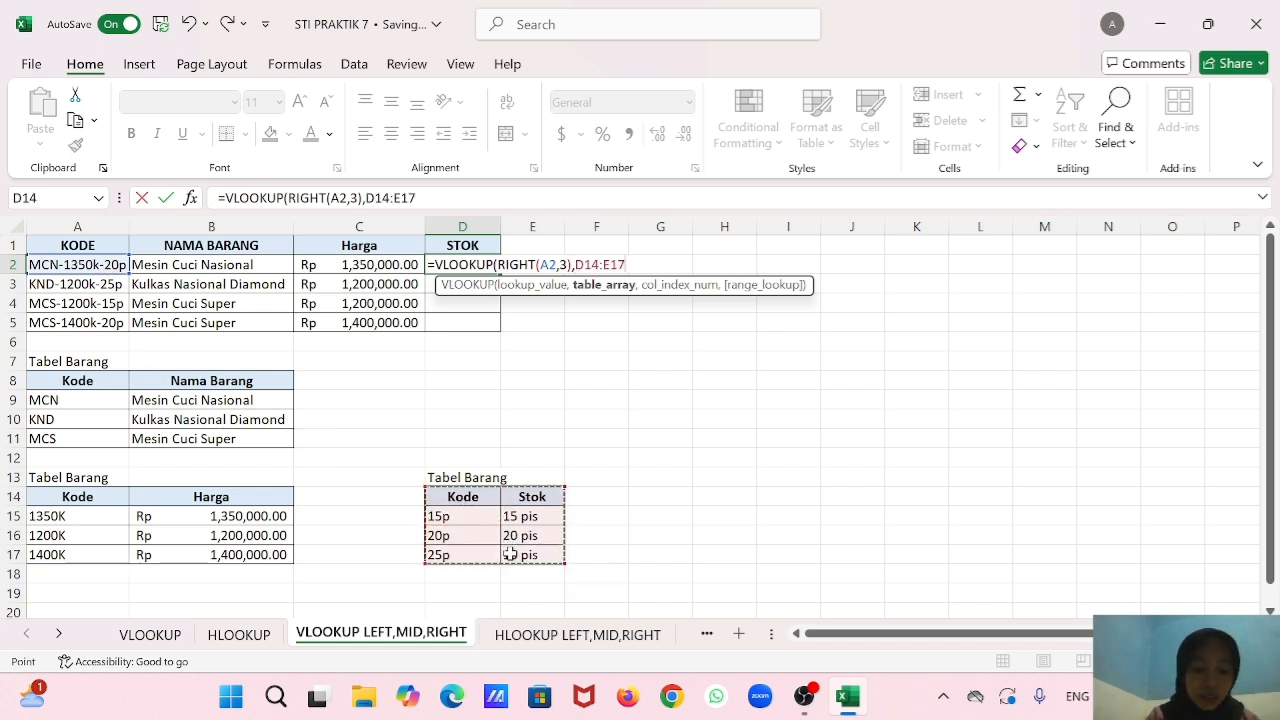
{"action": "key", "text": "F4"}
{"action": "type", "text": ",2,0))"}
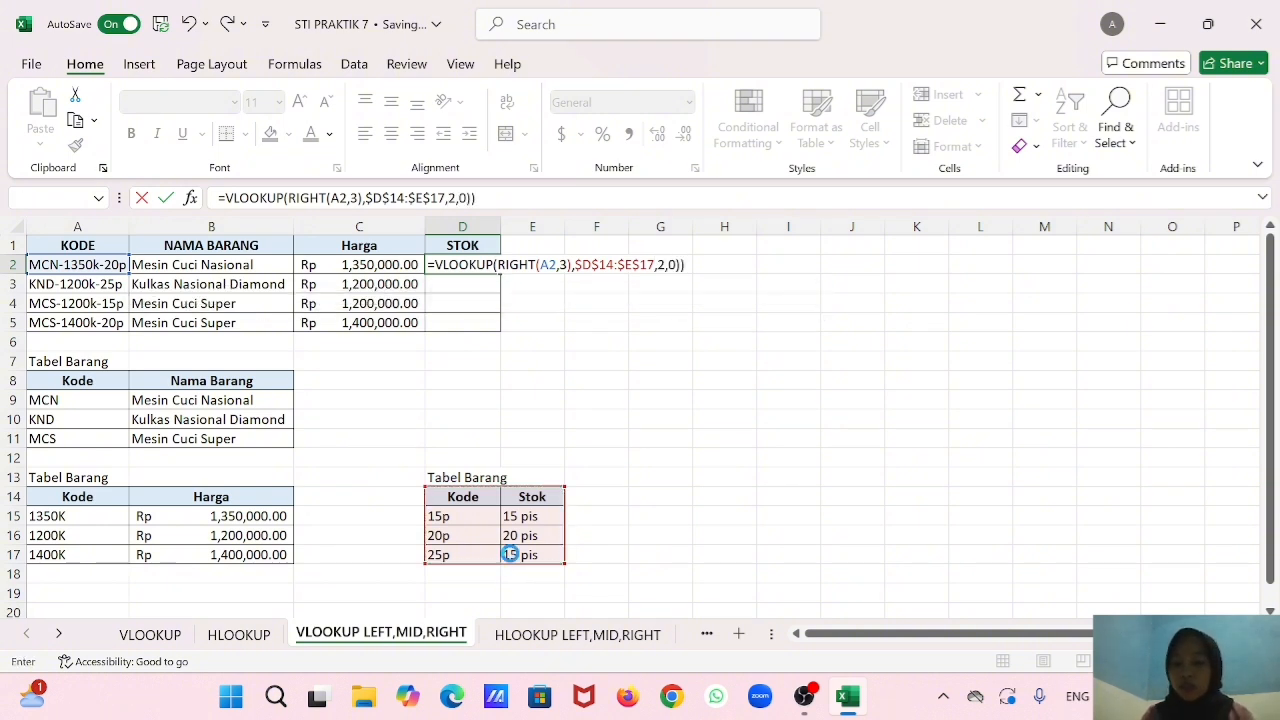
{"action": "key", "text": "Return"}
{"action": "left_click", "coordinate": [617, 419]}
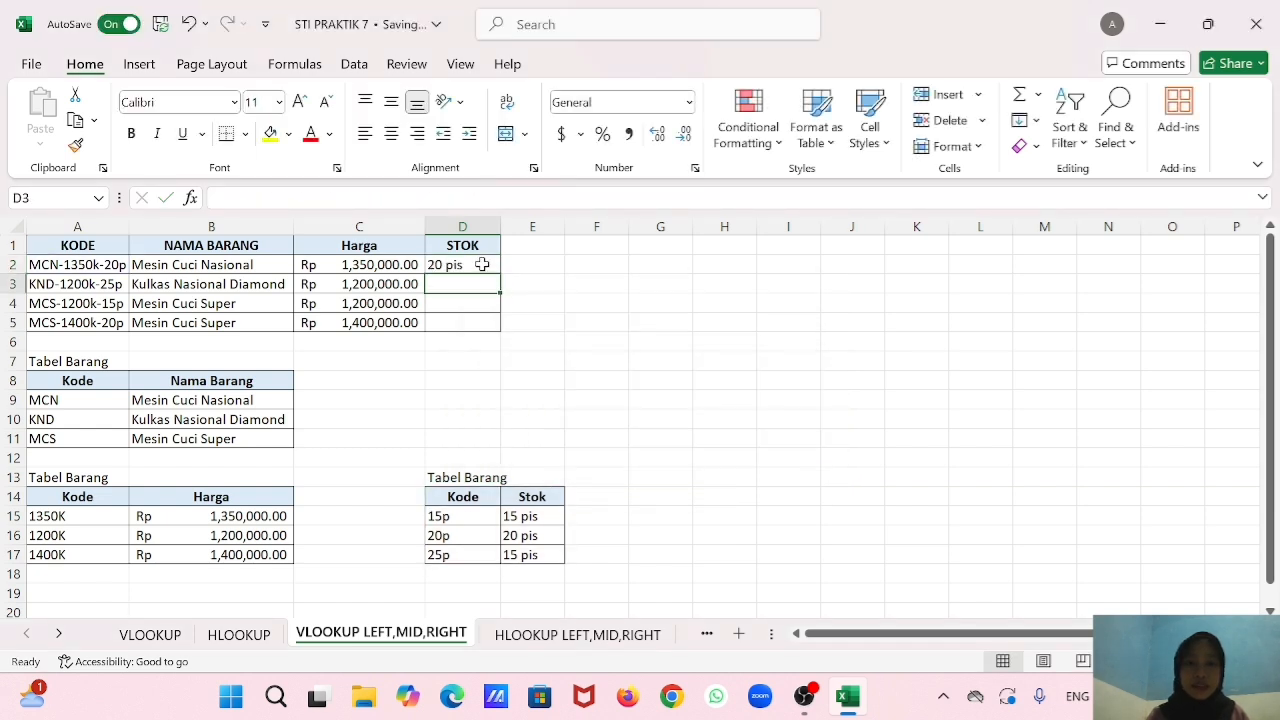
Fill the STOK formula from D2 down to D5.
{"action": "left_click", "coordinate": [491, 267]}
{"action": "left_click_drag", "start_coordinate": [491, 267], "coordinate": [491, 325]}
{"action": "left_click", "coordinate": [534, 299]}
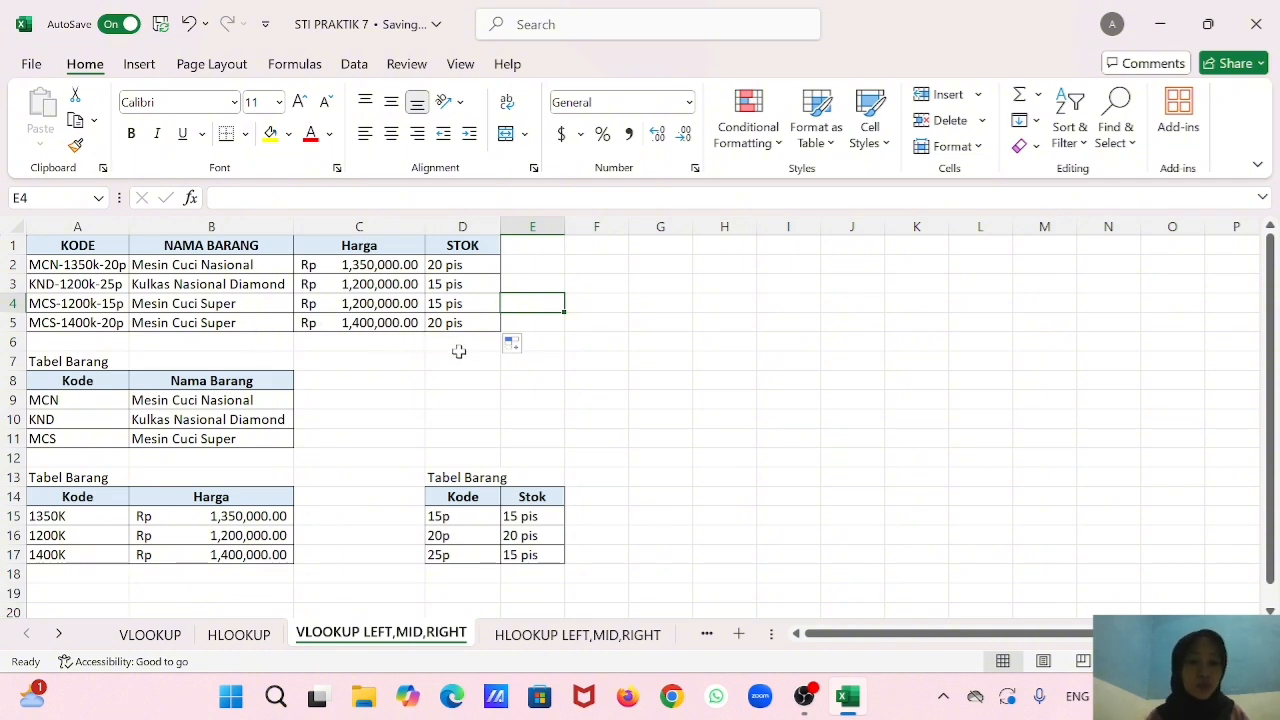
On the HLOOKUP LEFT,MID,RIGHT sheet, begin an HLOOKUP formula in B2 with LEFT(A2,3) as the lookup value.
{"action": "left_click", "coordinate": [546, 636]}
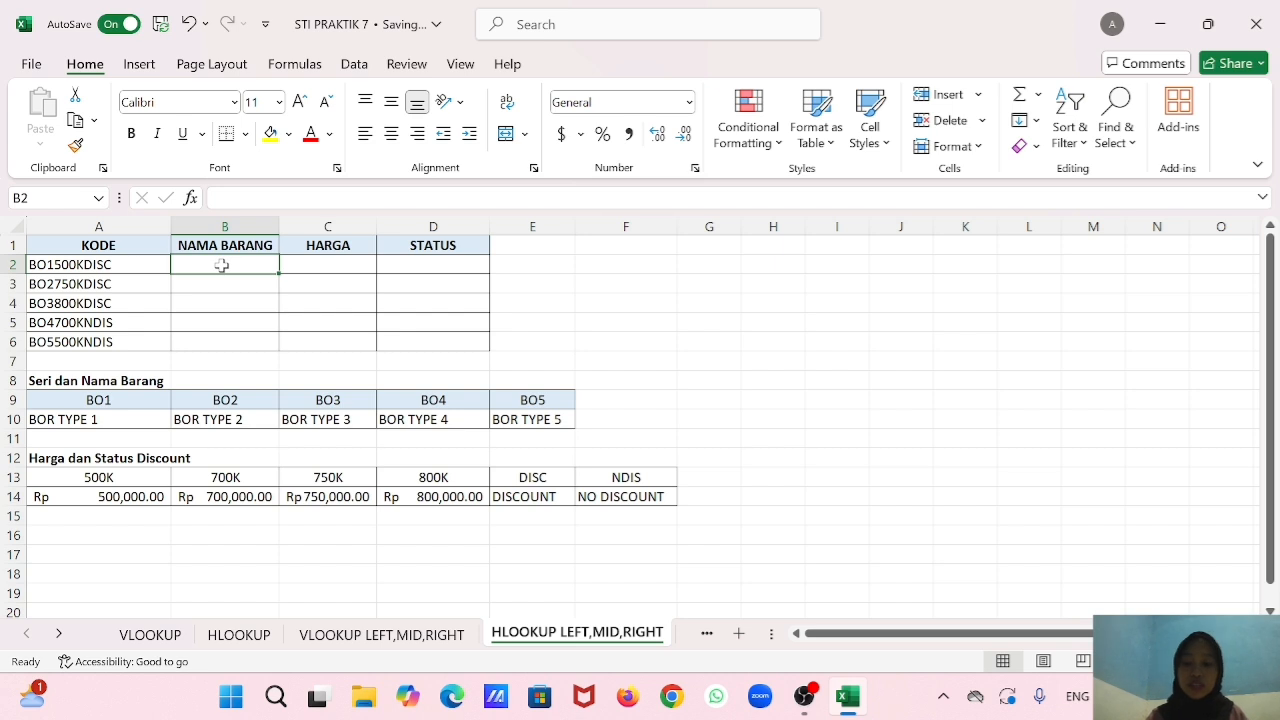
{"action": "type", "text": "="}
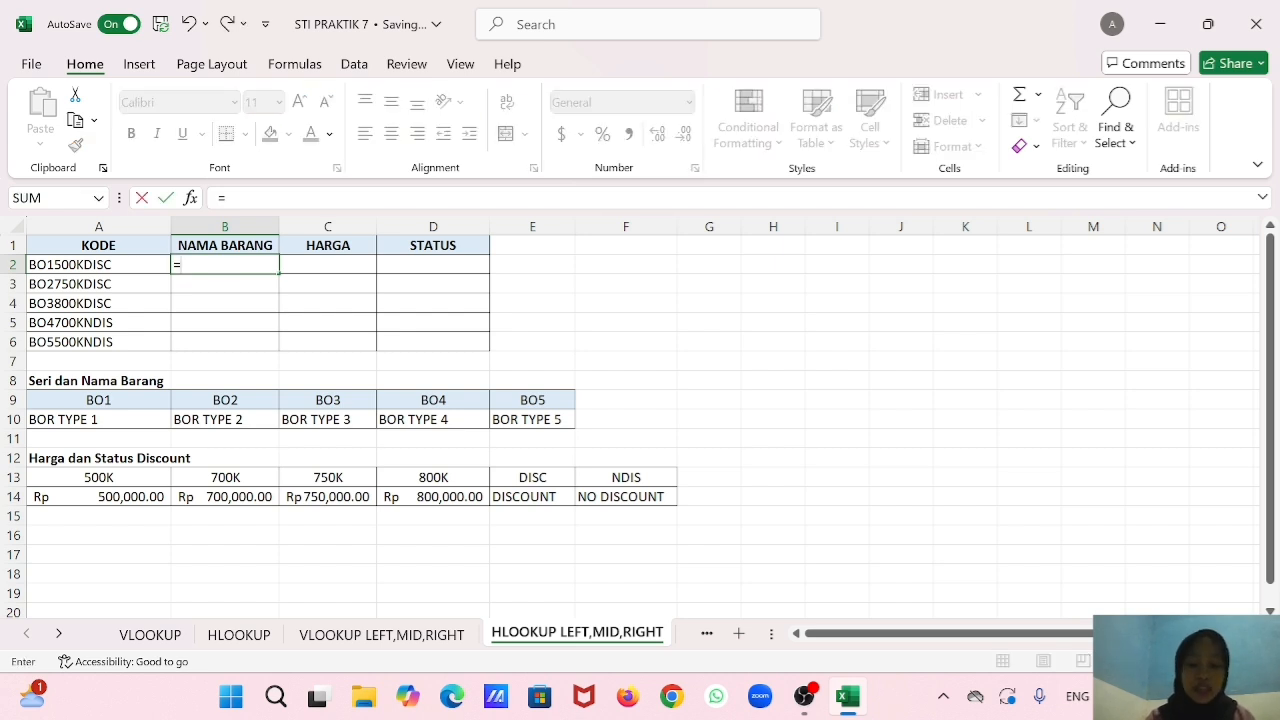
{"action": "type", "text": "hlo"}
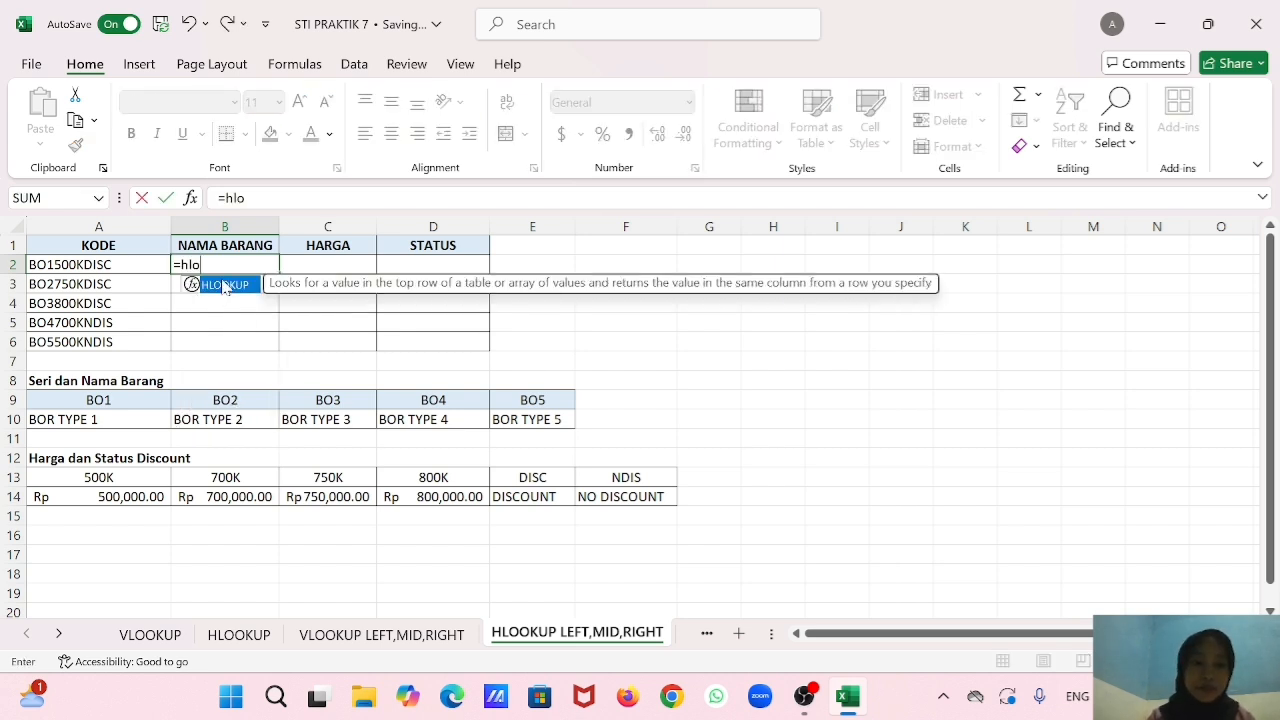
{"action": "key", "text": "Tab"}
{"action": "type", "text": "le"}
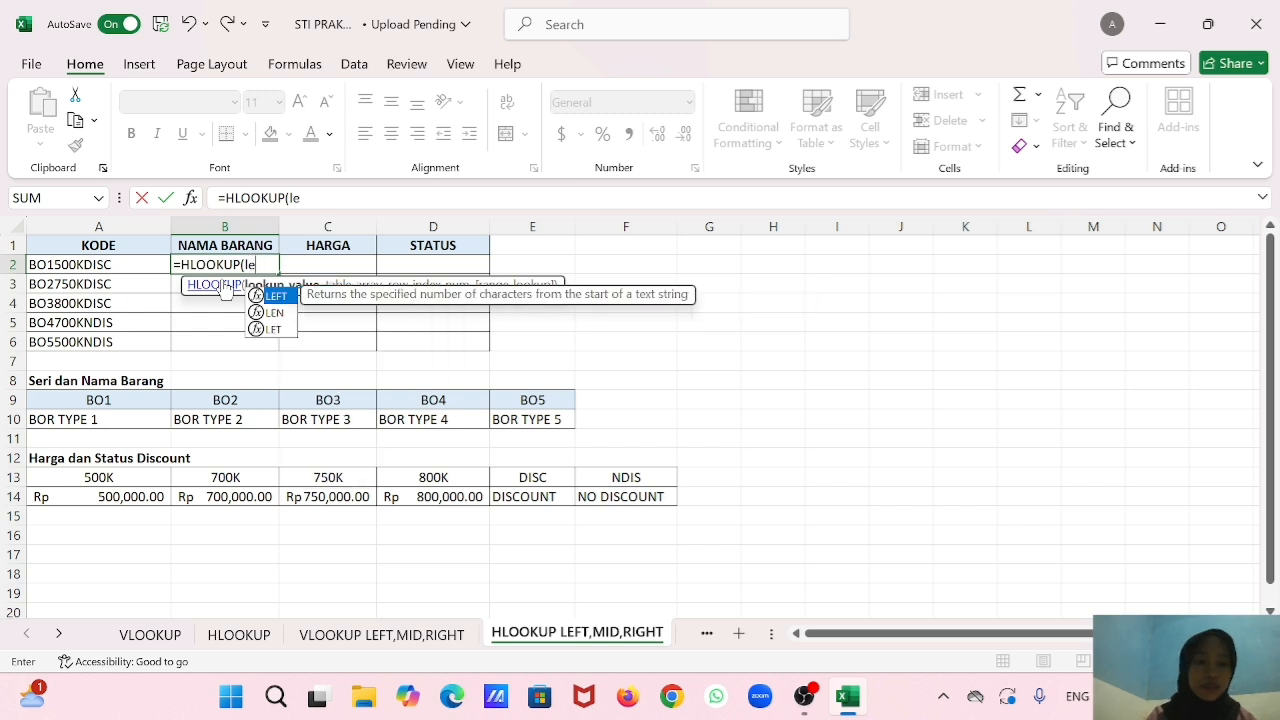
{"action": "double_click", "coordinate": [288, 297]}
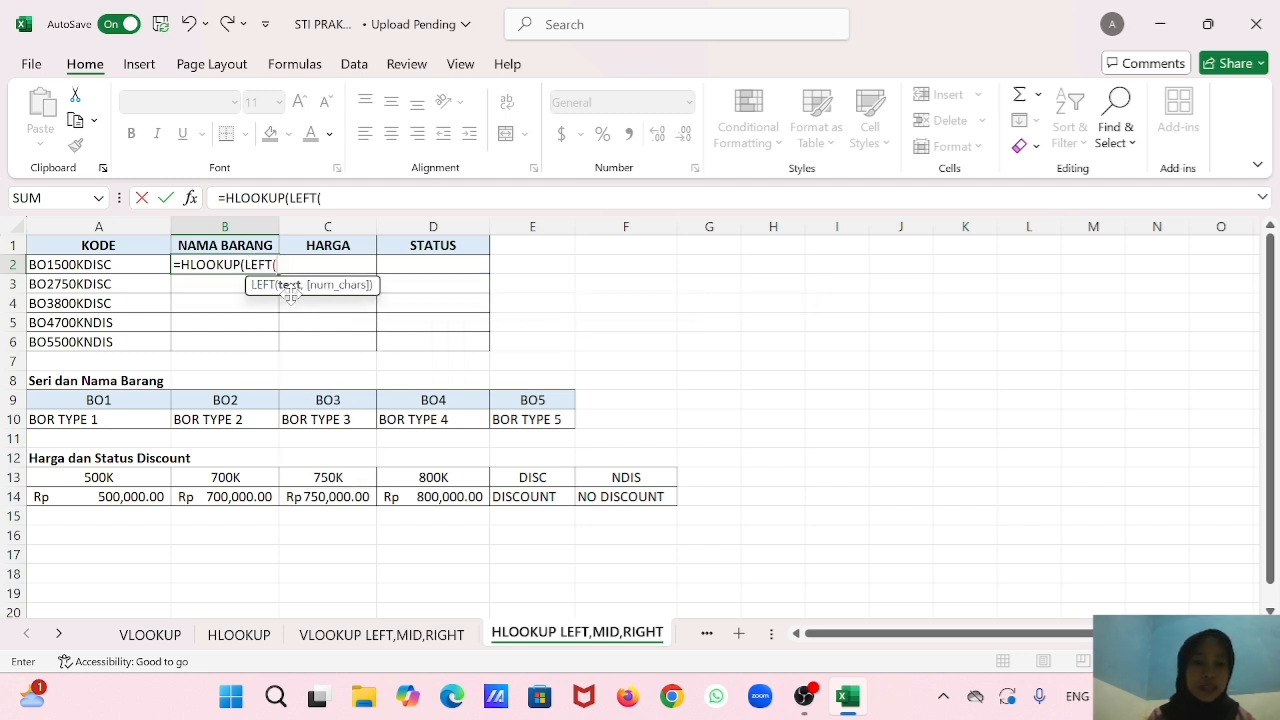
{"action": "left_click", "coordinate": [116, 265]}
{"action": "type", "text": ","}
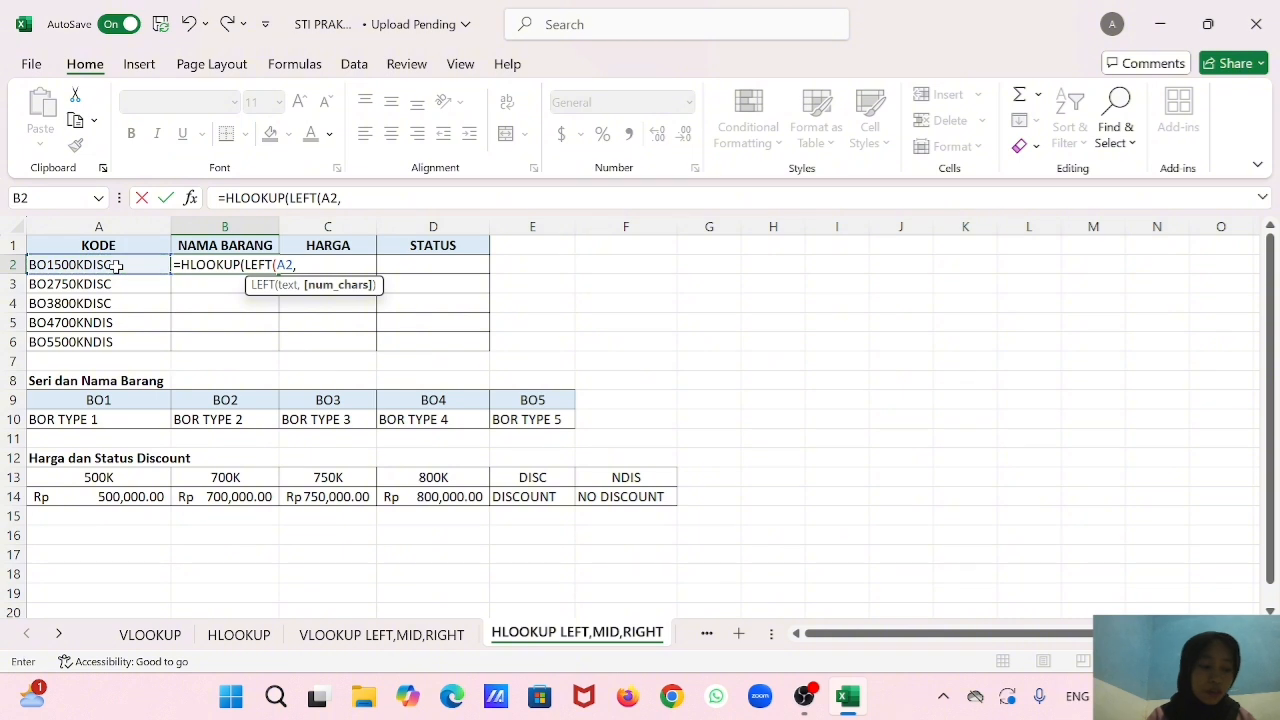
{"action": "type", "text": "3),"}
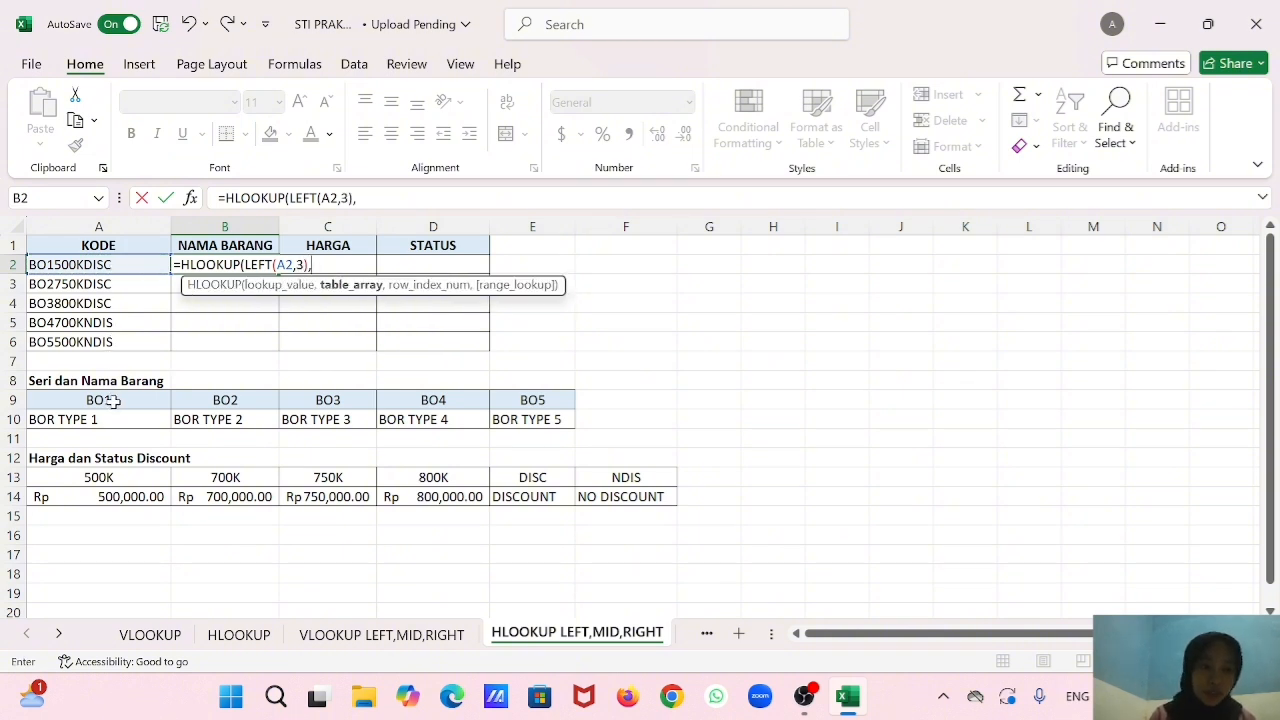
Complete the B2 HLOOKUP with table range A9:E10, row index 2 and range lookup 0.
{"action": "left_click_drag", "start_coordinate": [115, 400], "coordinate": [495, 423]}
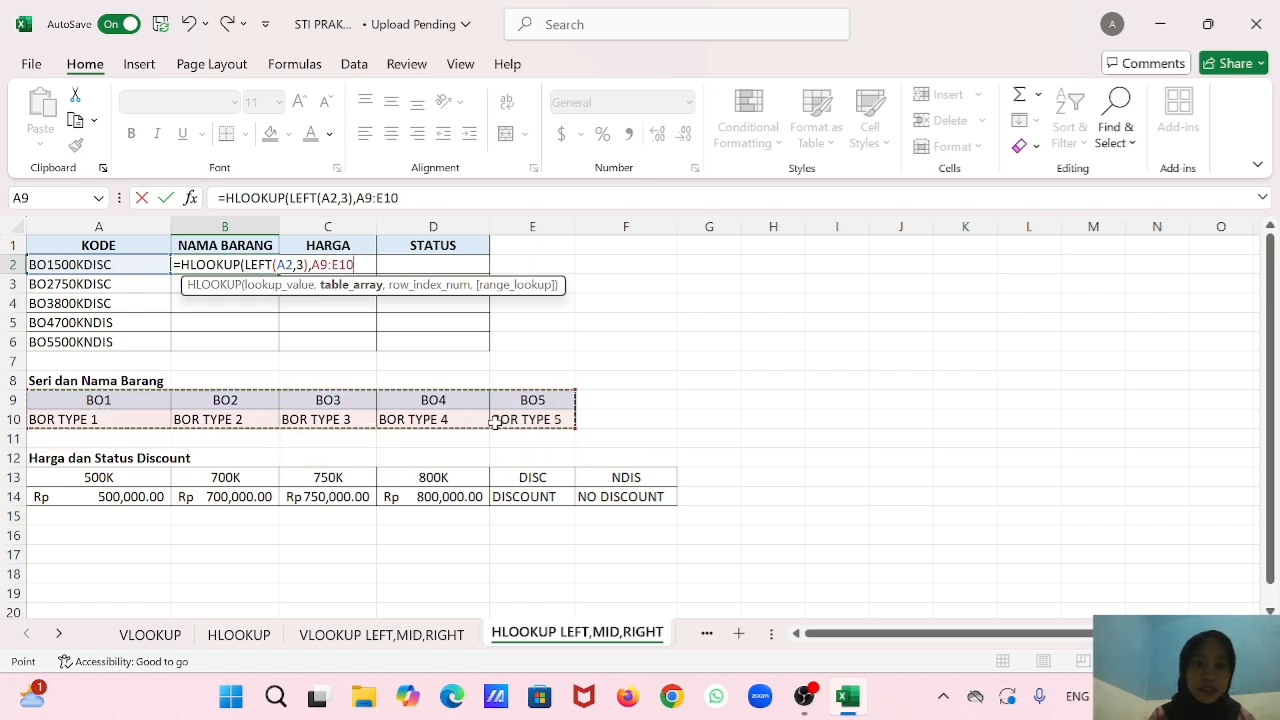
{"action": "type", "text": ",2,0"}
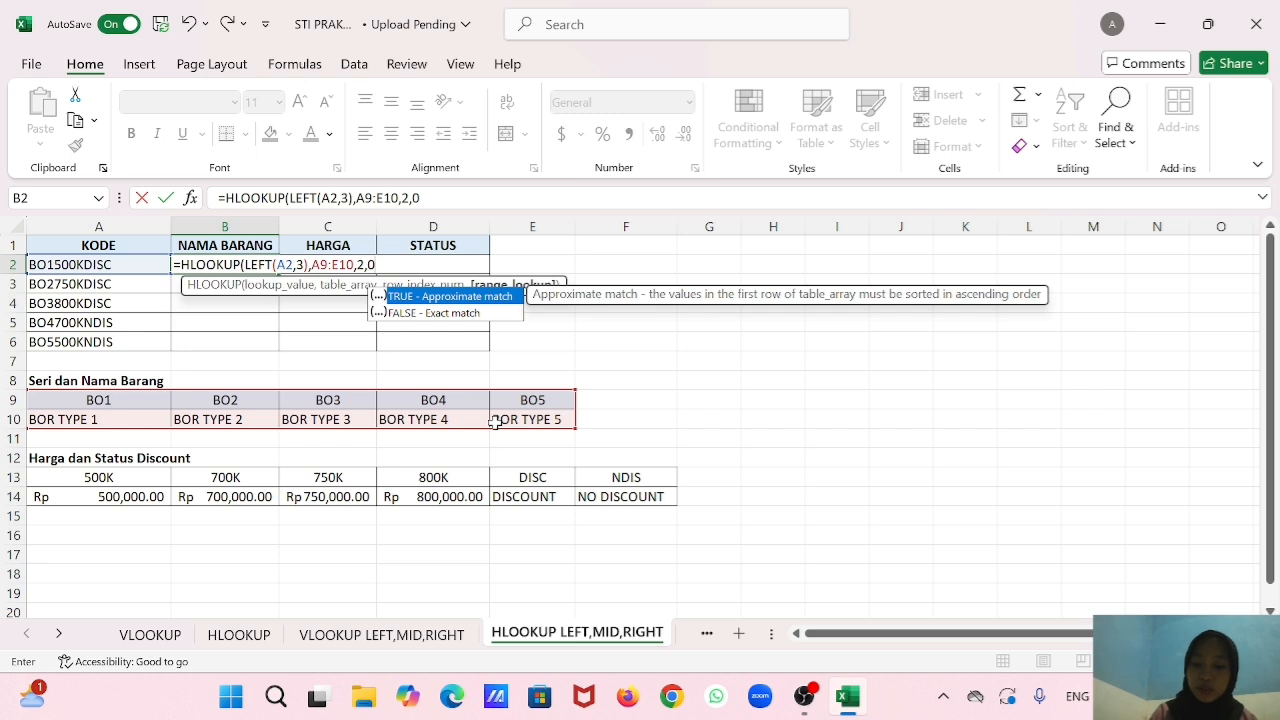
{"action": "type", "text": ")"}
{"action": "key", "text": "Return"}
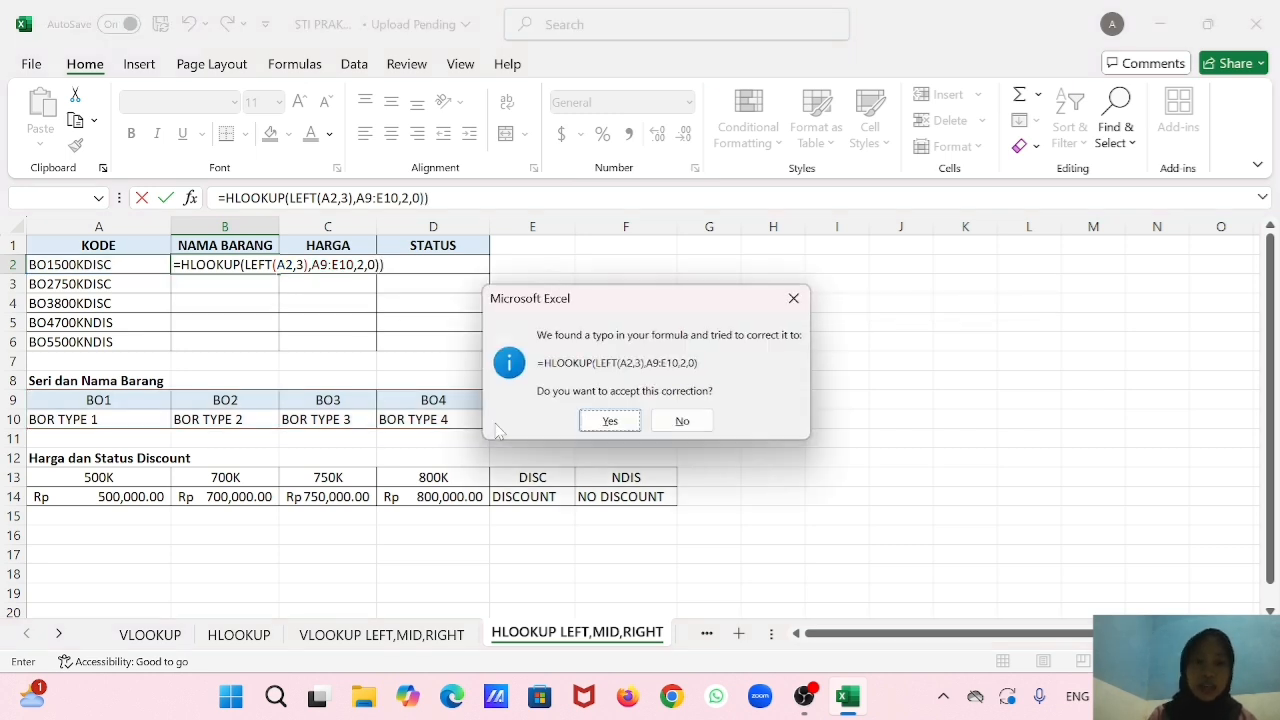
{"action": "left_click", "coordinate": [606, 424]}
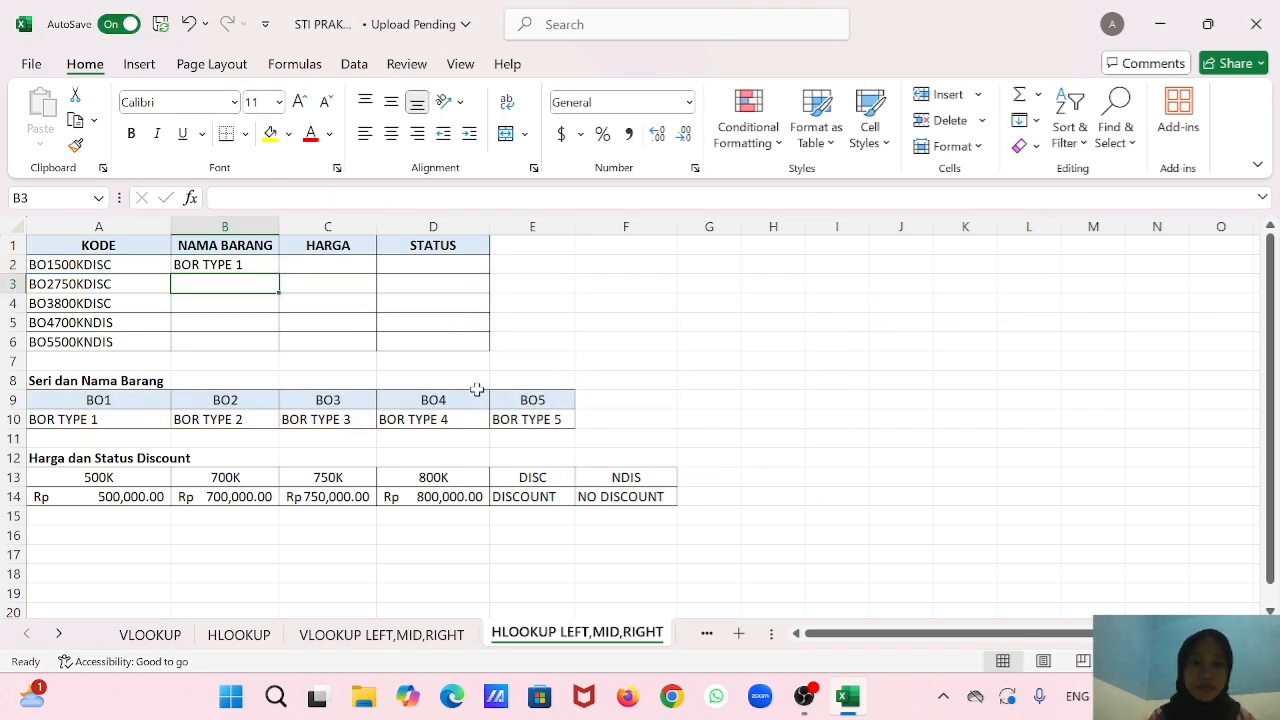
Fill the NAMA BARANG formula from B2 down to B6 and select B3.
{"action": "left_click", "coordinate": [268, 268]}
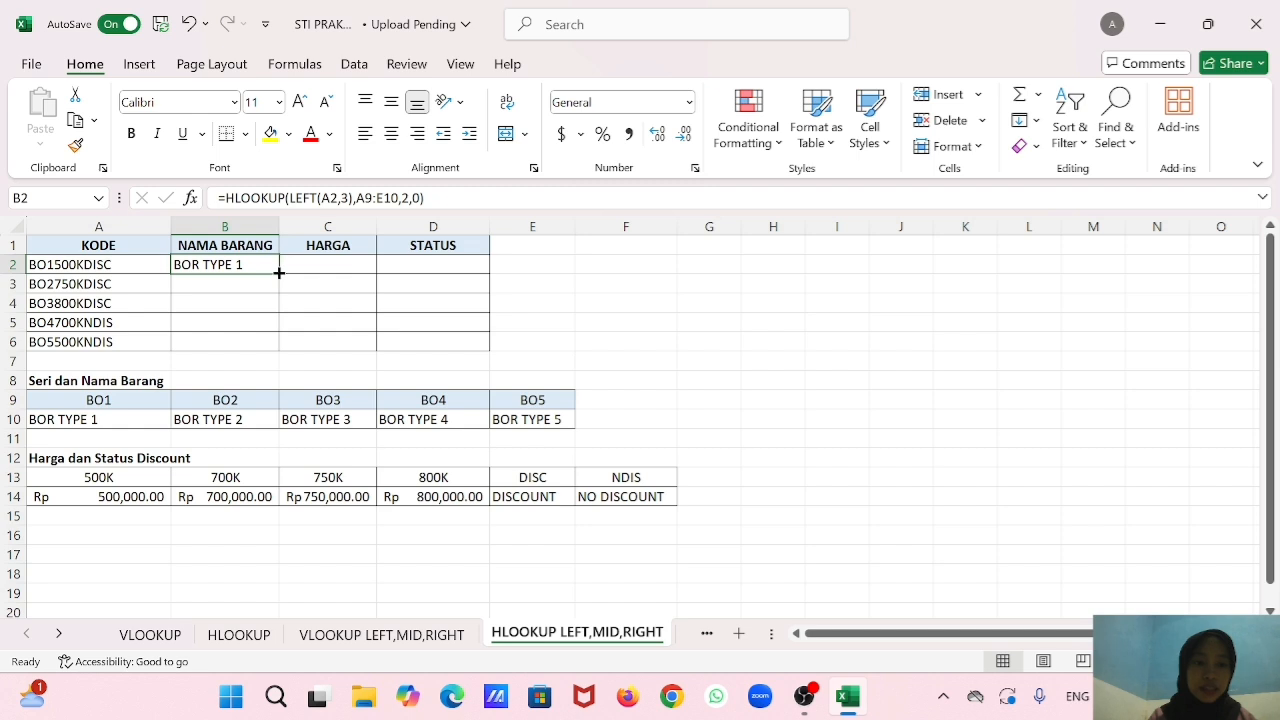
{"action": "left_click_drag", "start_coordinate": [279, 273], "coordinate": [268, 350]}
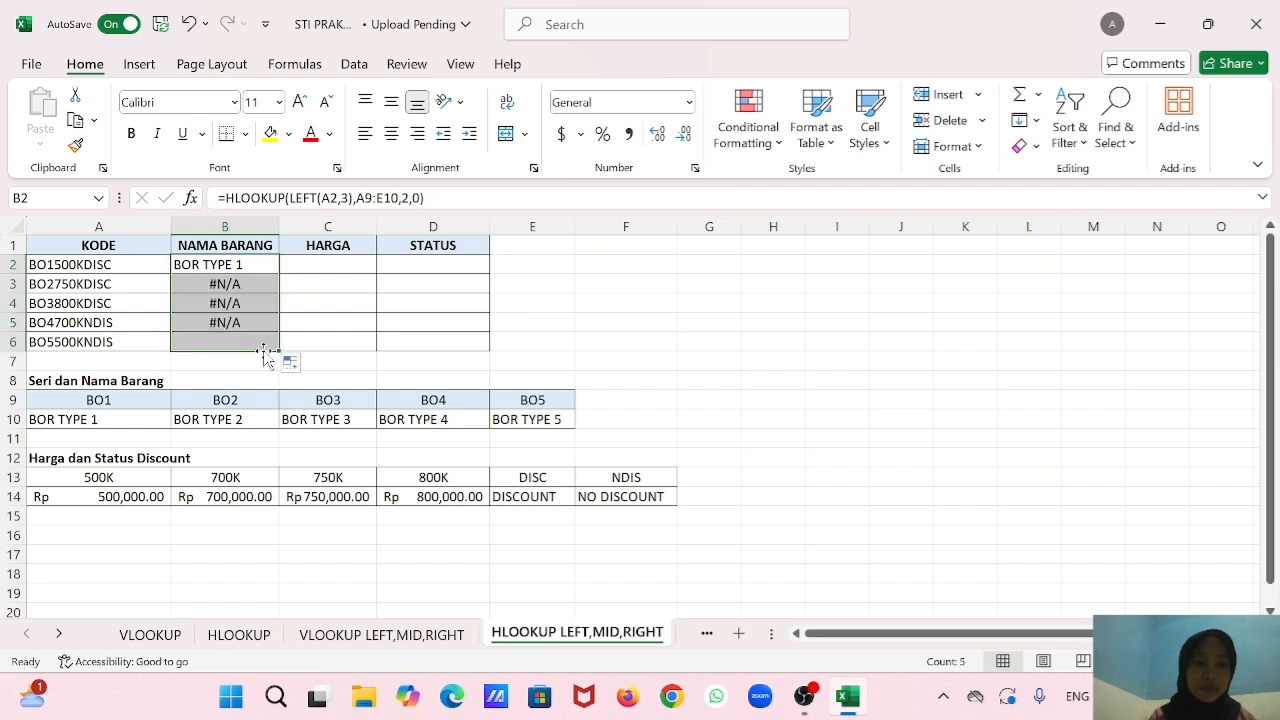
{"action": "left_click", "coordinate": [249, 285]}
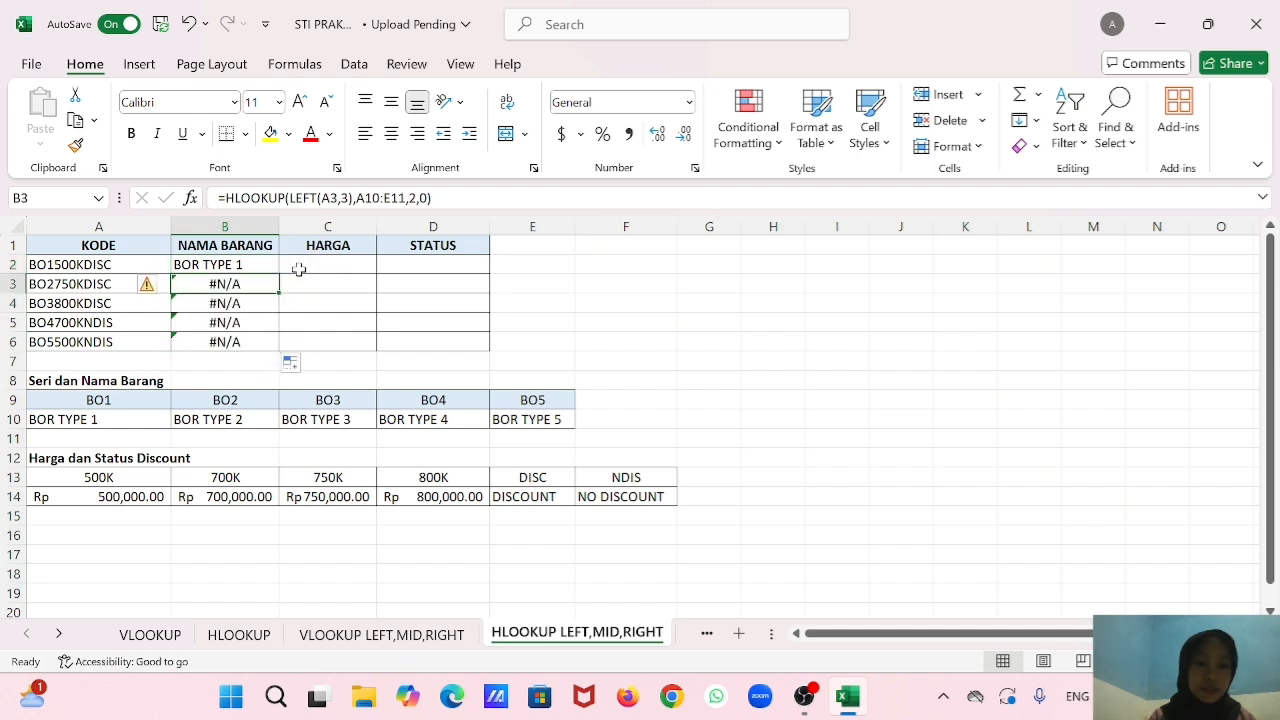
Replace the table range in the B3 HLOOKUP formula with A9:E10.
{"action": "double_click", "coordinate": [254, 284]}
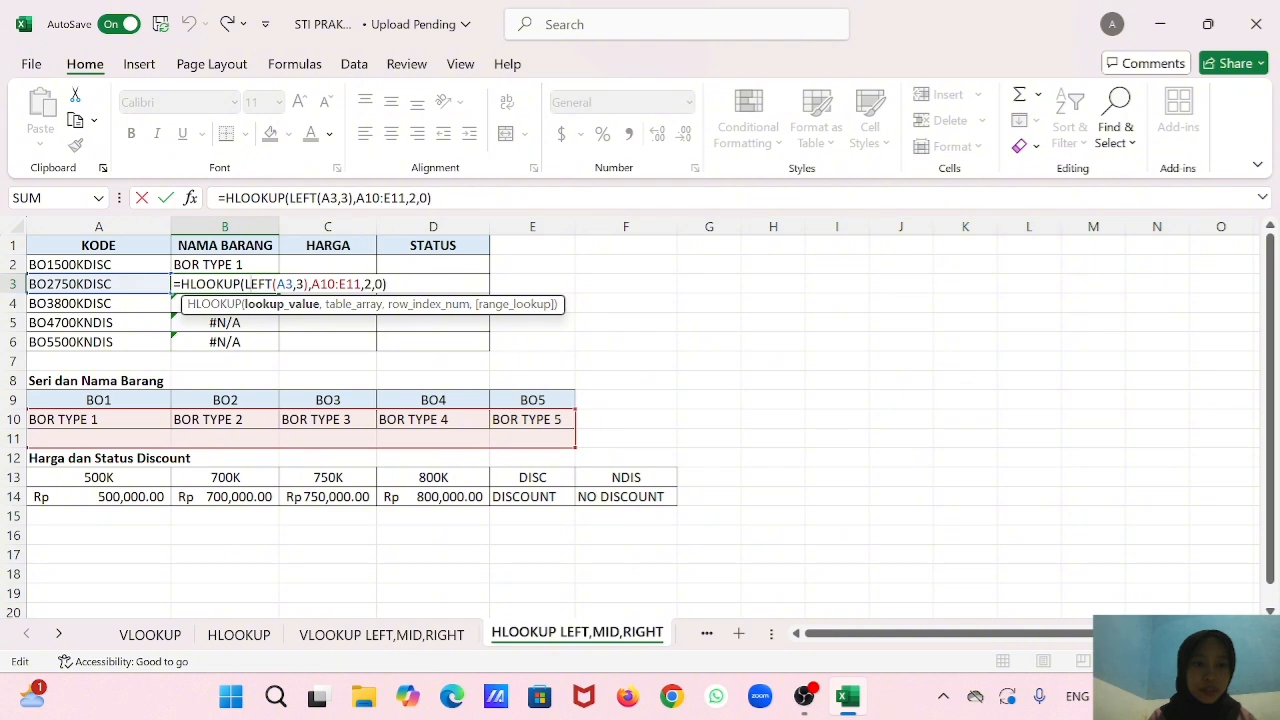
{"action": "left_click", "coordinate": [355, 284]}
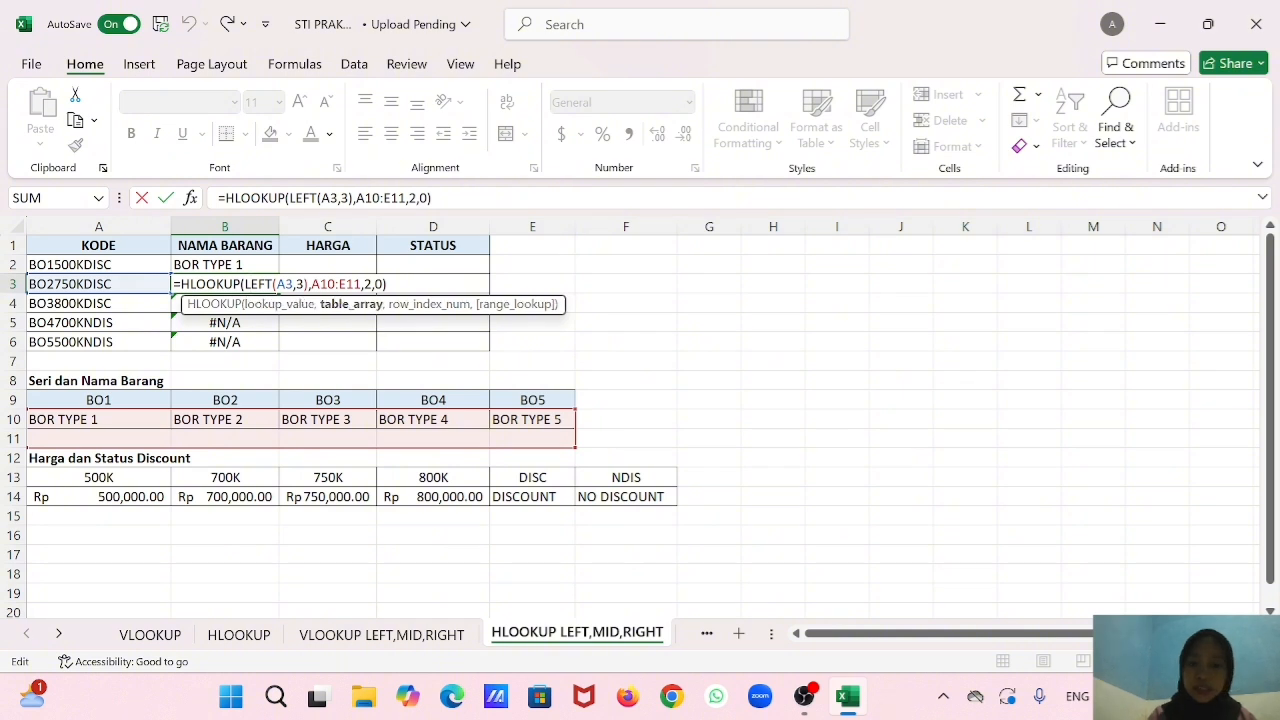
{"action": "key", "text": "BackSpace"}
{"action": "key", "text": "BackSpace"}
{"action": "key", "text": "BackSpace"}
{"action": "key", "text": "BackSpace"}
{"action": "key", "text": "BackSpace"}
{"action": "key", "text": "BackSpace"}
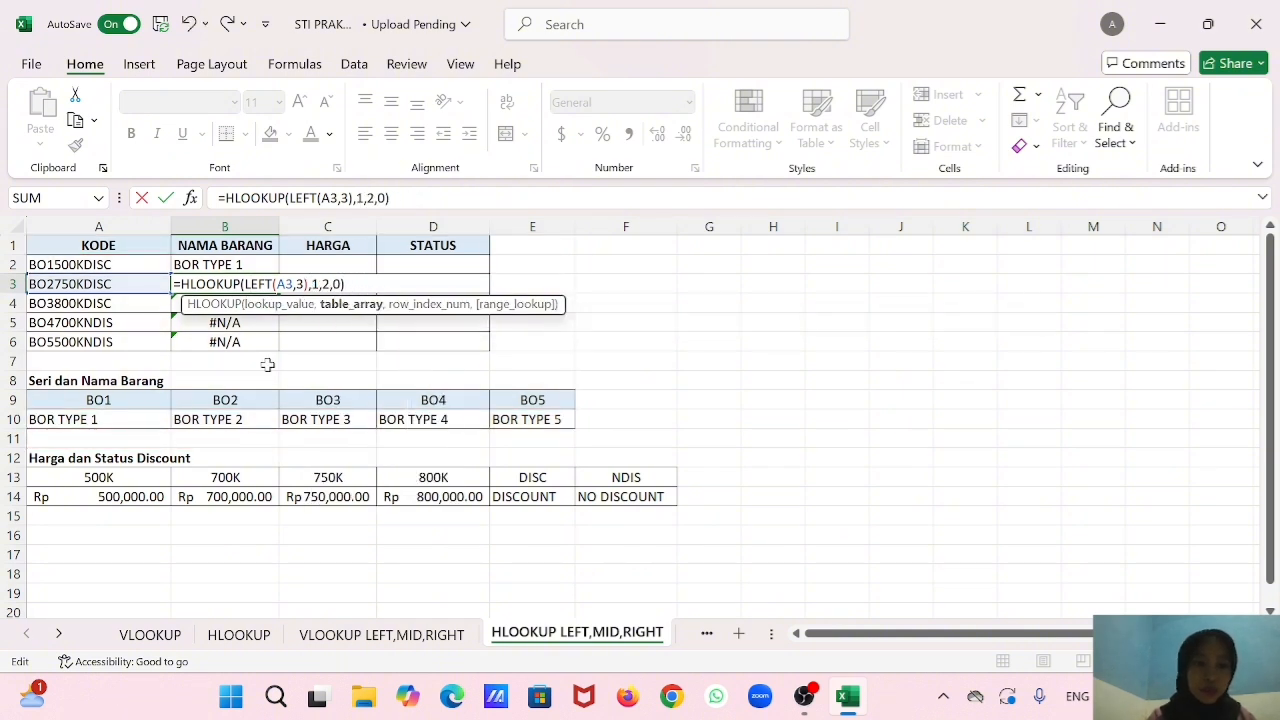
{"action": "left_click_drag", "start_coordinate": [145, 398], "coordinate": [112, 402]}
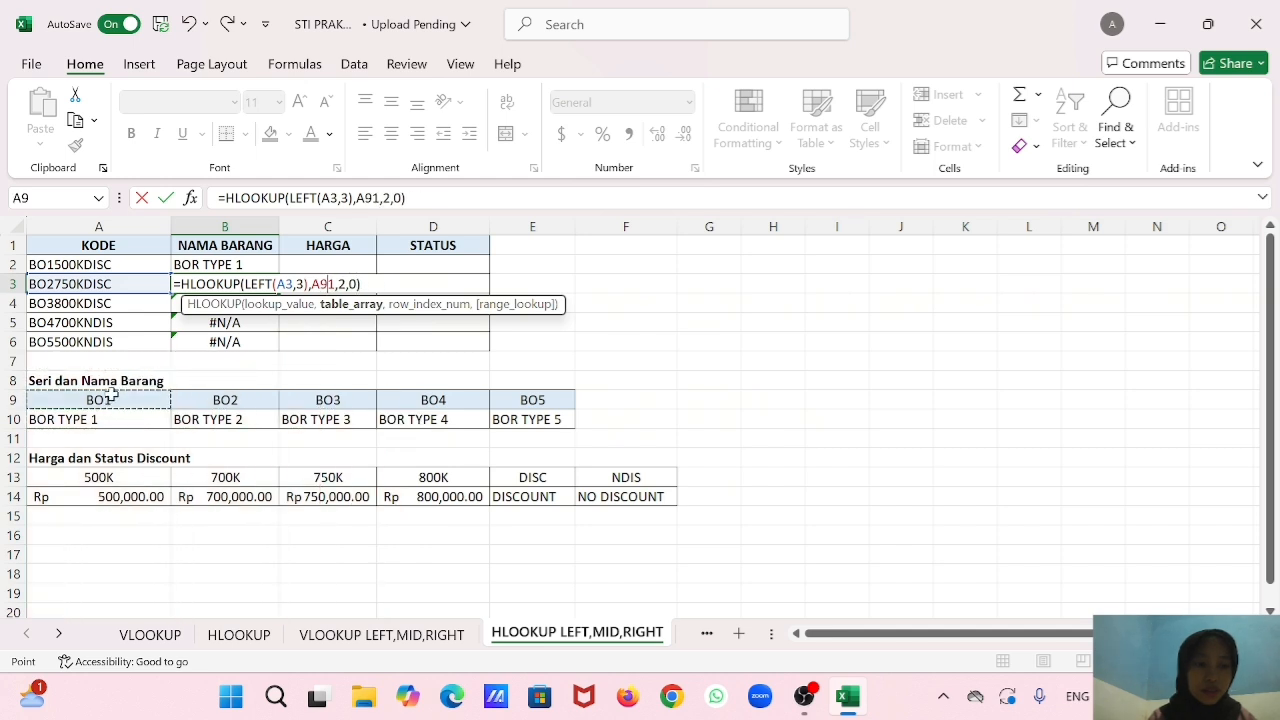
{"action": "key", "text": "BackSpace"}
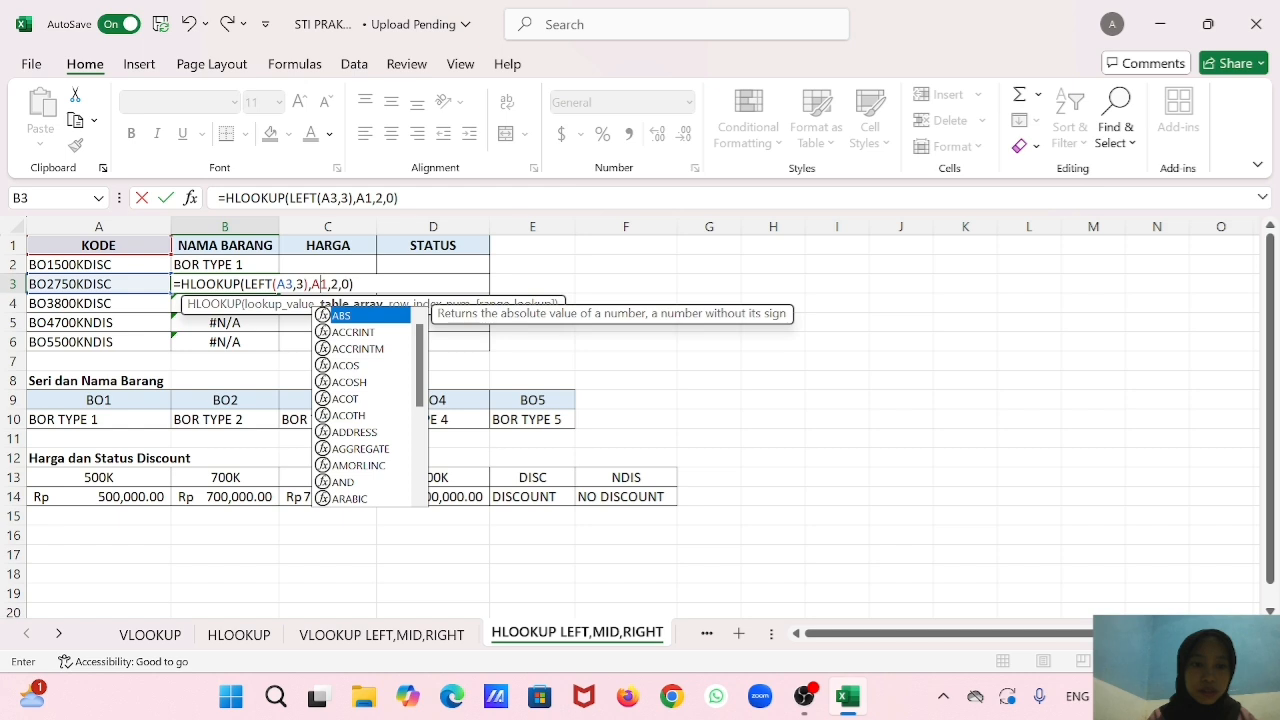
{"action": "key", "text": "F2"}
{"action": "key", "text": "BackSpace"}
{"action": "key", "text": "BackSpace"}
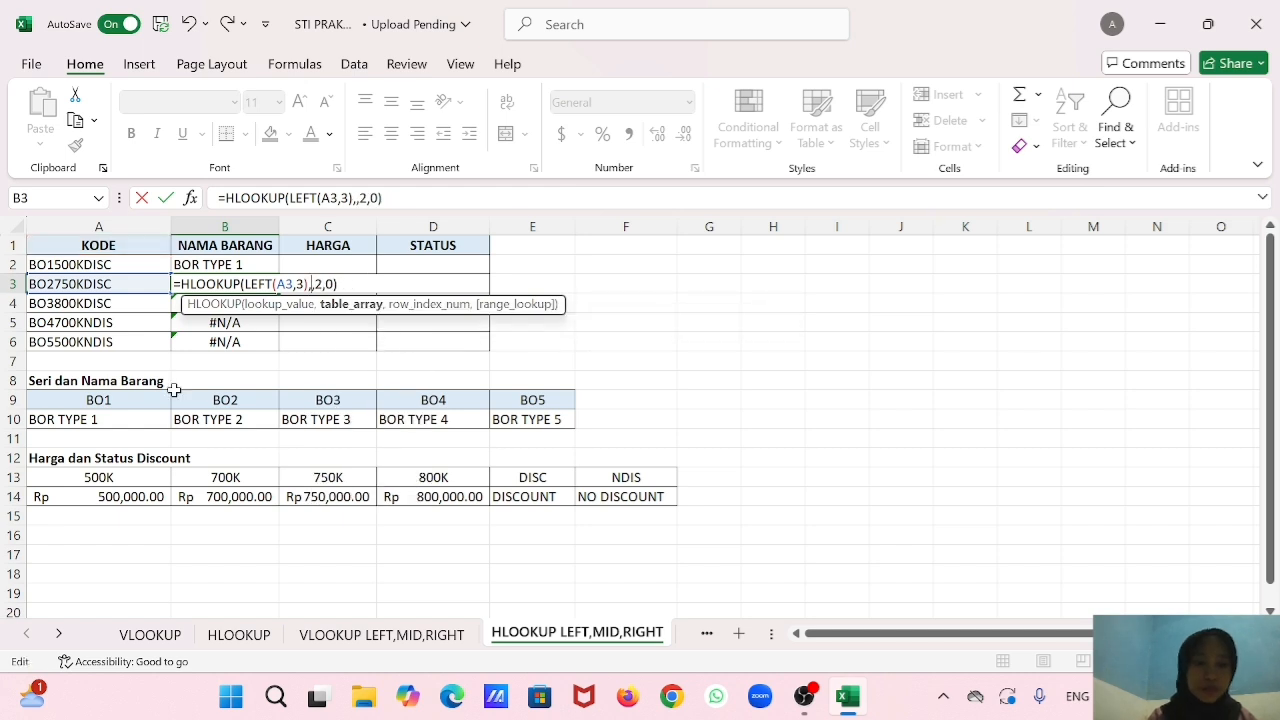
{"action": "left_click_drag", "start_coordinate": [125, 399], "coordinate": [532, 419]}
{"action": "key", "text": "Return"}
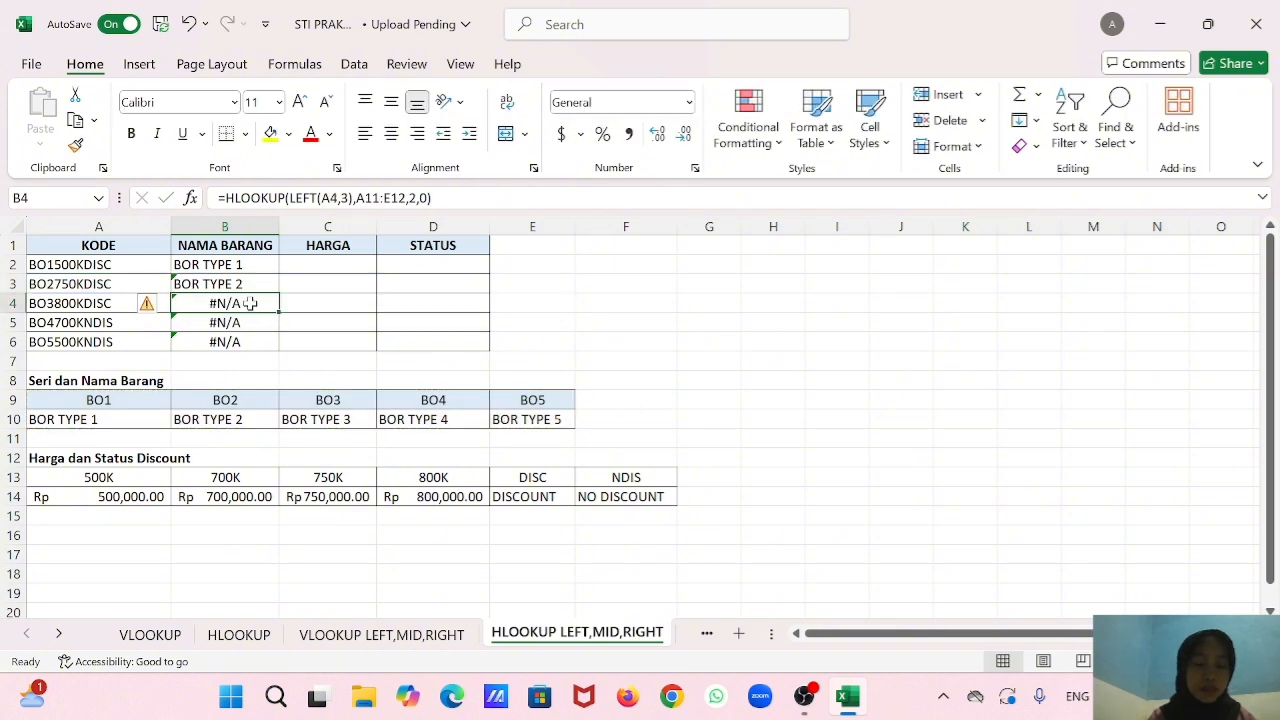
Replace the table range in the B4 HLOOKUP formula with A9:E10.
{"action": "double_click", "coordinate": [250, 304]}
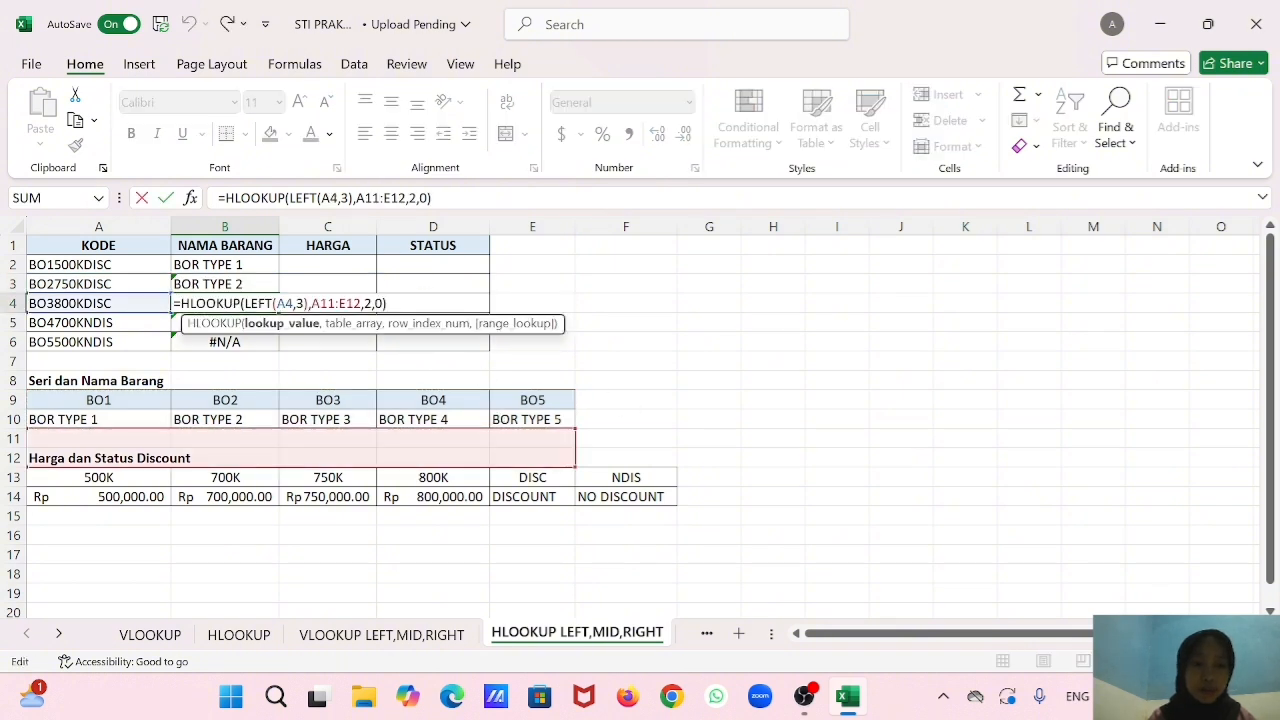
{"action": "key", "text": "BackSpace"}
{"action": "key", "text": "BackSpace"}
{"action": "key", "text": "BackSpace"}
{"action": "key", "text": "BackSpace"}
{"action": "key", "text": "BackSpace"}
{"action": "key", "text": "BackSpace"}
{"action": "key", "text": "BackSpace"}
{"action": "left_click_drag", "start_coordinate": [126, 400], "coordinate": [497, 412]}
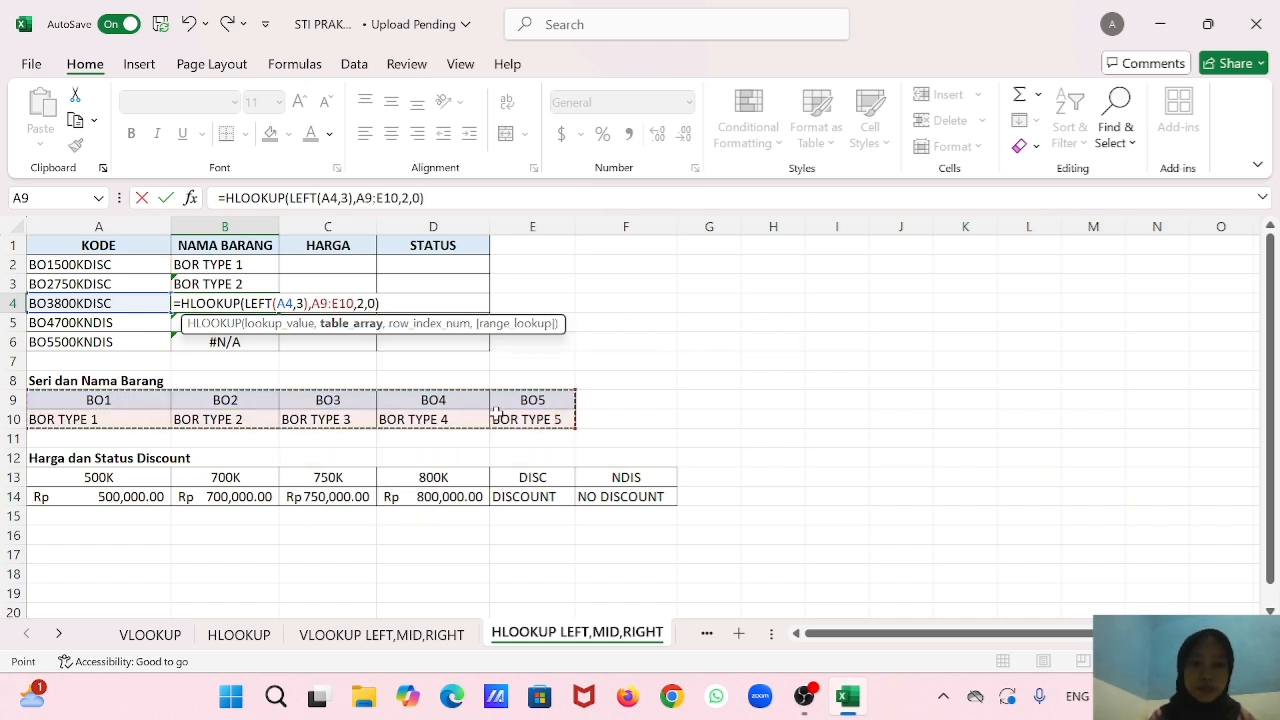
{"action": "key", "text": "Return"}
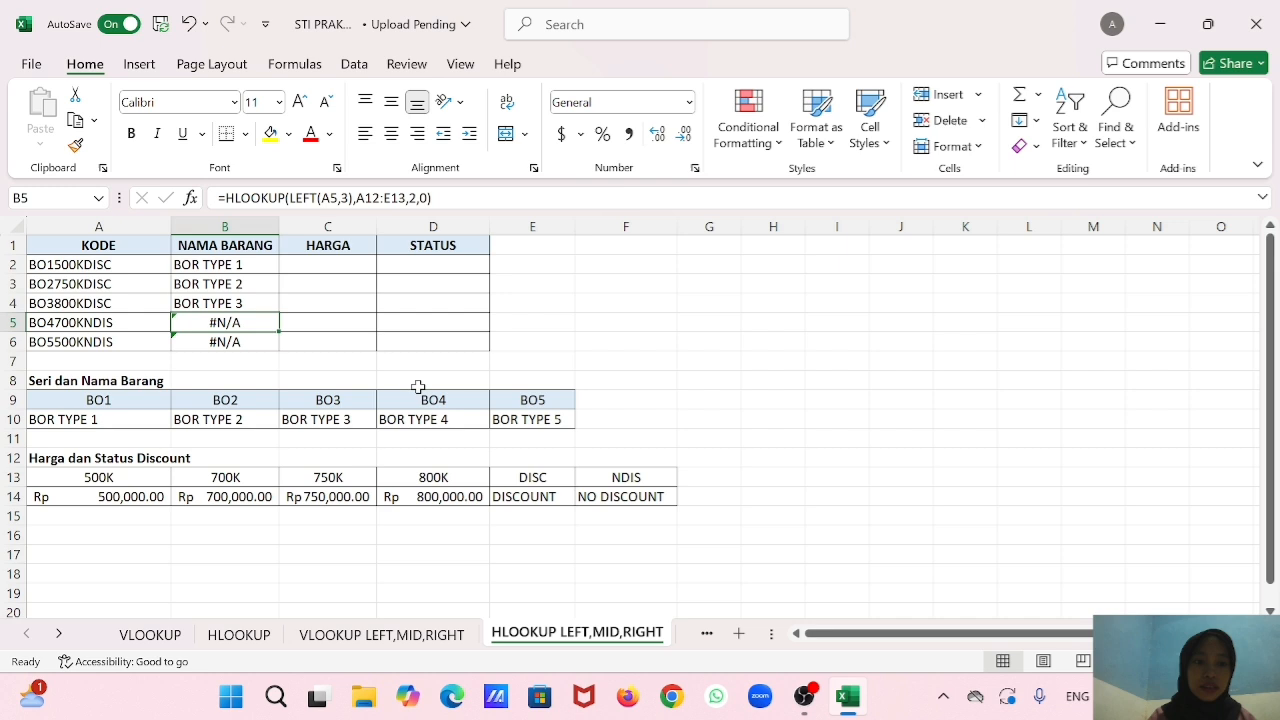
Replace the table range in the B5 HLOOKUP formula with A9:E10.
{"action": "double_click", "coordinate": [251, 320]}
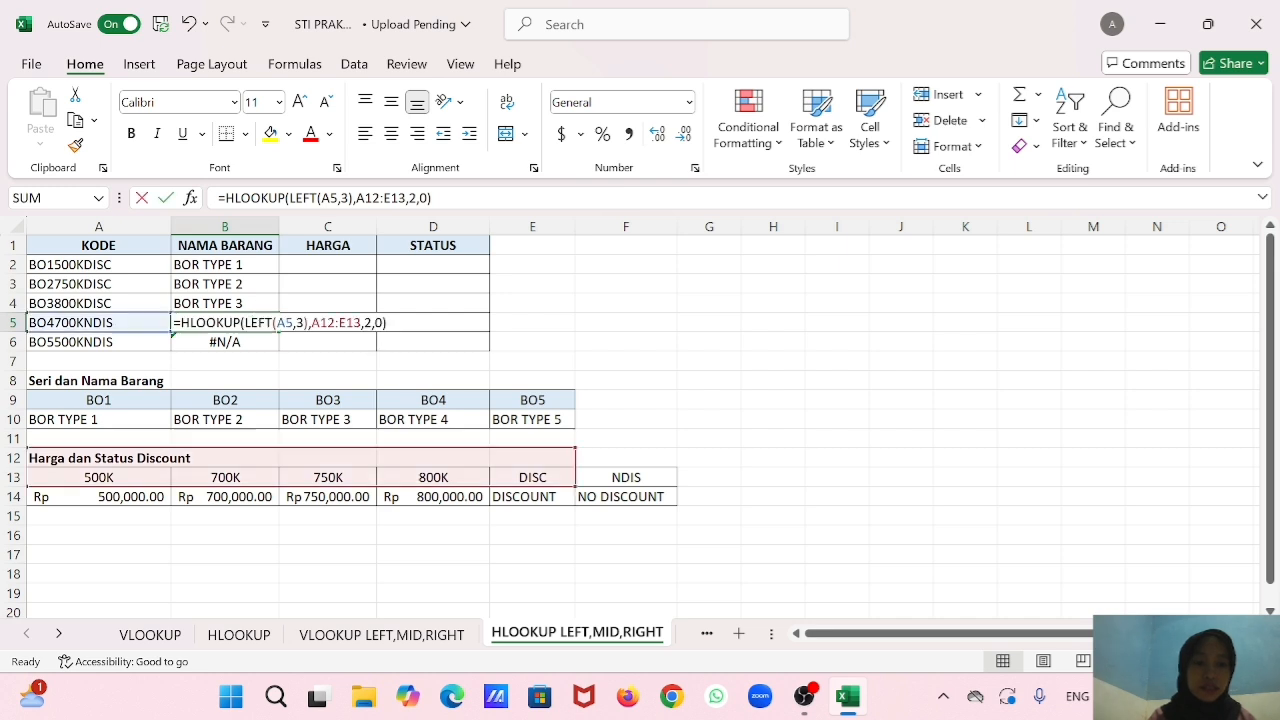
{"action": "left_click", "coordinate": [361, 323]}
{"action": "key", "text": "BackSpace"}
{"action": "key", "text": "BackSpace"}
{"action": "key", "text": "BackSpace"}
{"action": "key", "text": "BackSpace"}
{"action": "key", "text": "BackSpace"}
{"action": "key", "text": "BackSpace"}
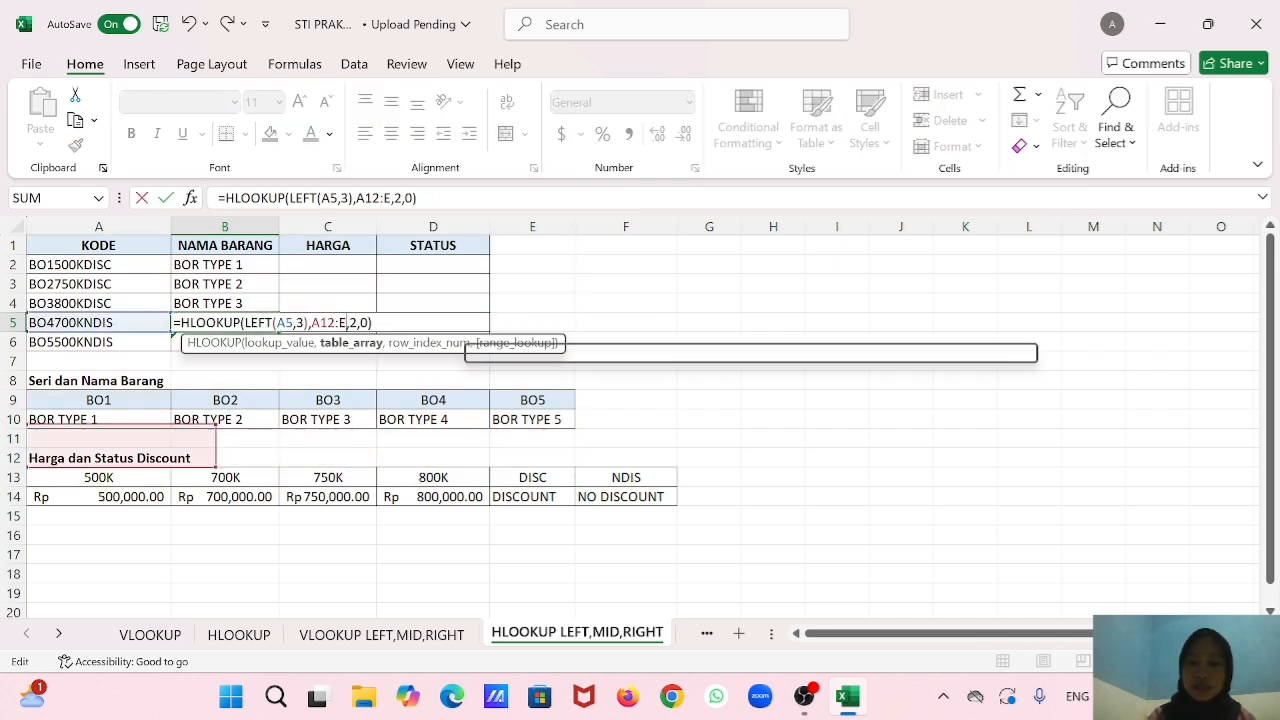
{"action": "key", "text": "BackSpace"}
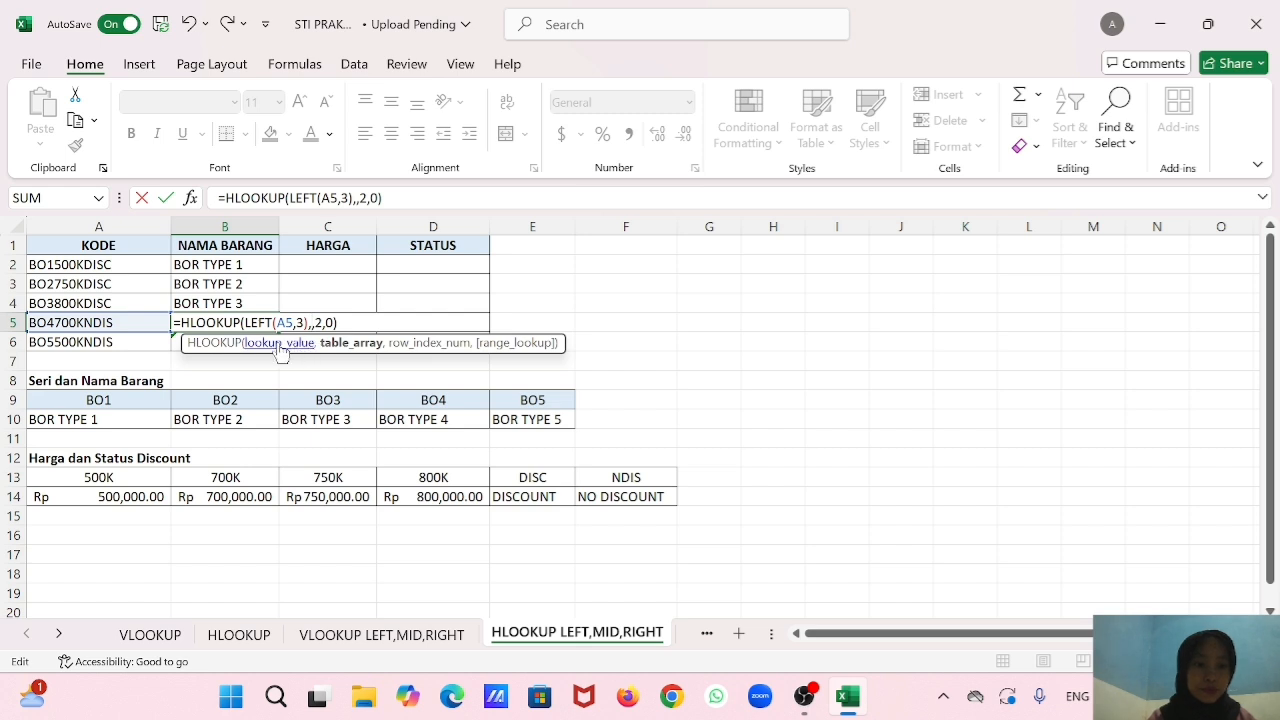
{"action": "left_click_drag", "start_coordinate": [150, 399], "coordinate": [500, 416]}
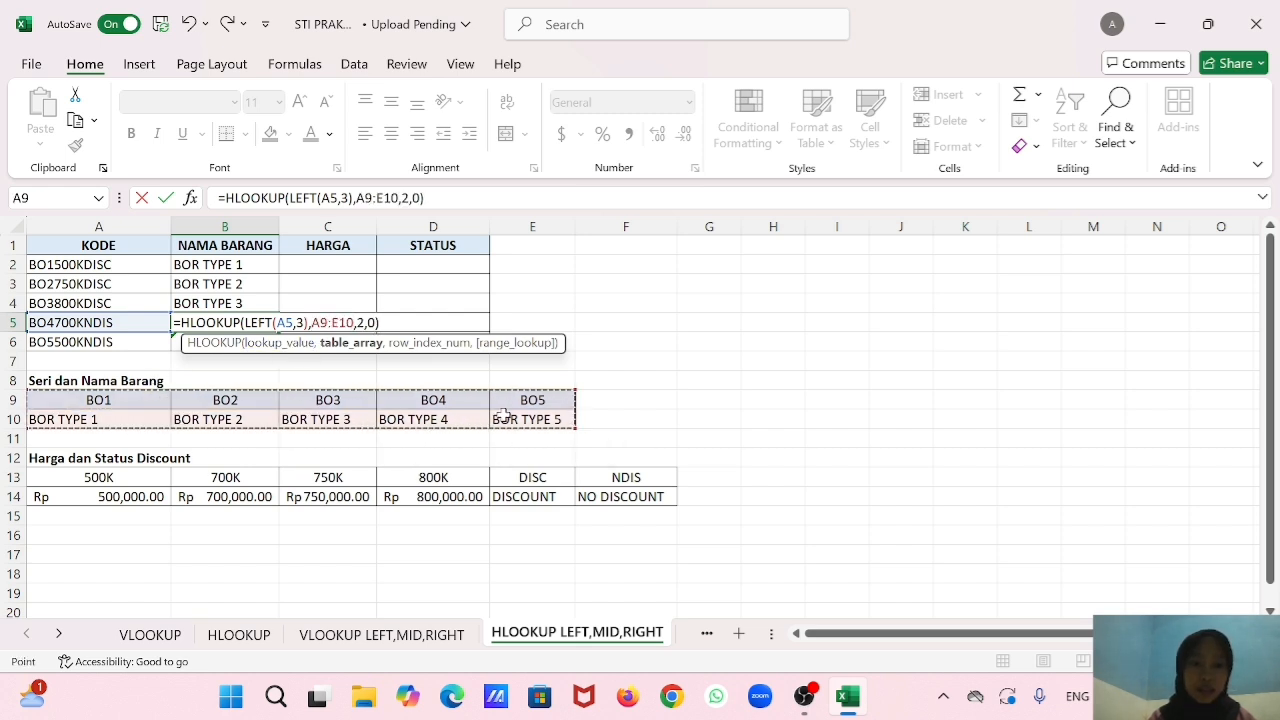
{"action": "key", "text": "Return"}
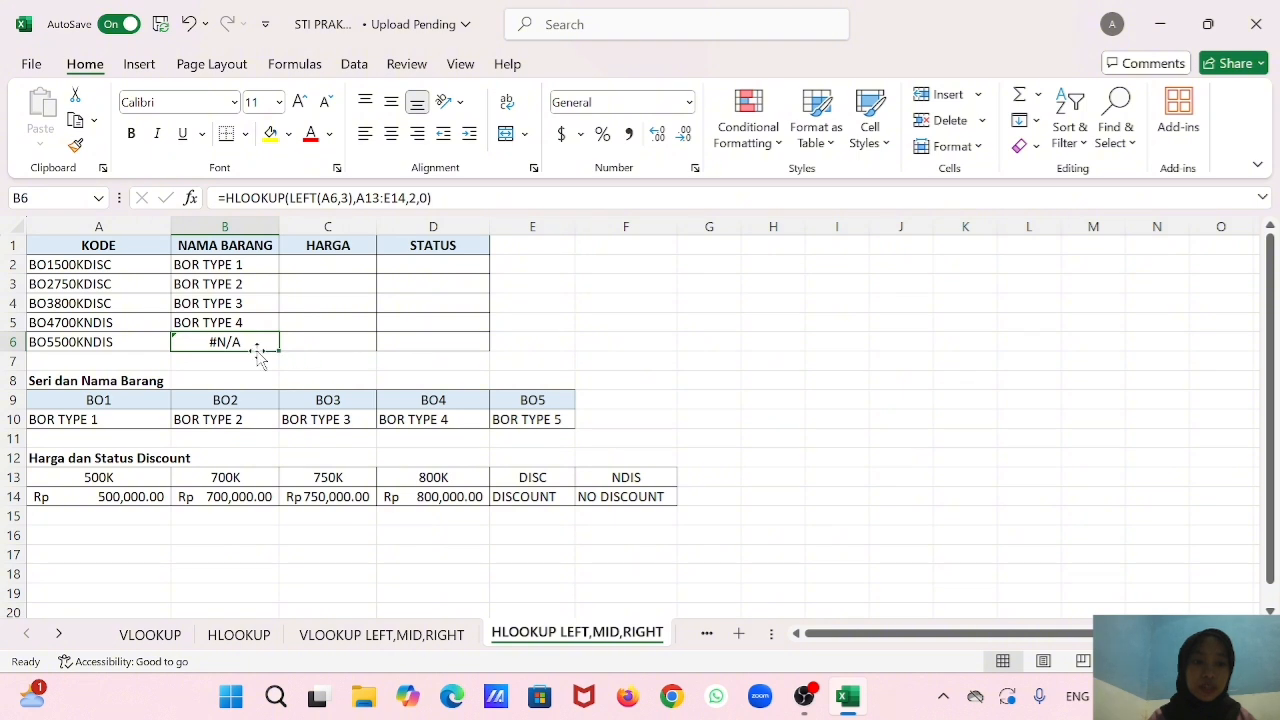
Replace the table range in the B6 HLOOKUP formula with A9:E10.
{"action": "double_click", "coordinate": [258, 342]}
{"action": "left_click", "coordinate": [361, 342]}
{"action": "key", "text": "BackSpace"}
{"action": "key", "text": "BackSpace"}
{"action": "key", "text": "BackSpace"}
{"action": "key", "text": "BackSpace"}
{"action": "key", "text": "BackSpace"}
{"action": "key", "text": "BackSpace"}
{"action": "key", "text": "BackSpace"}
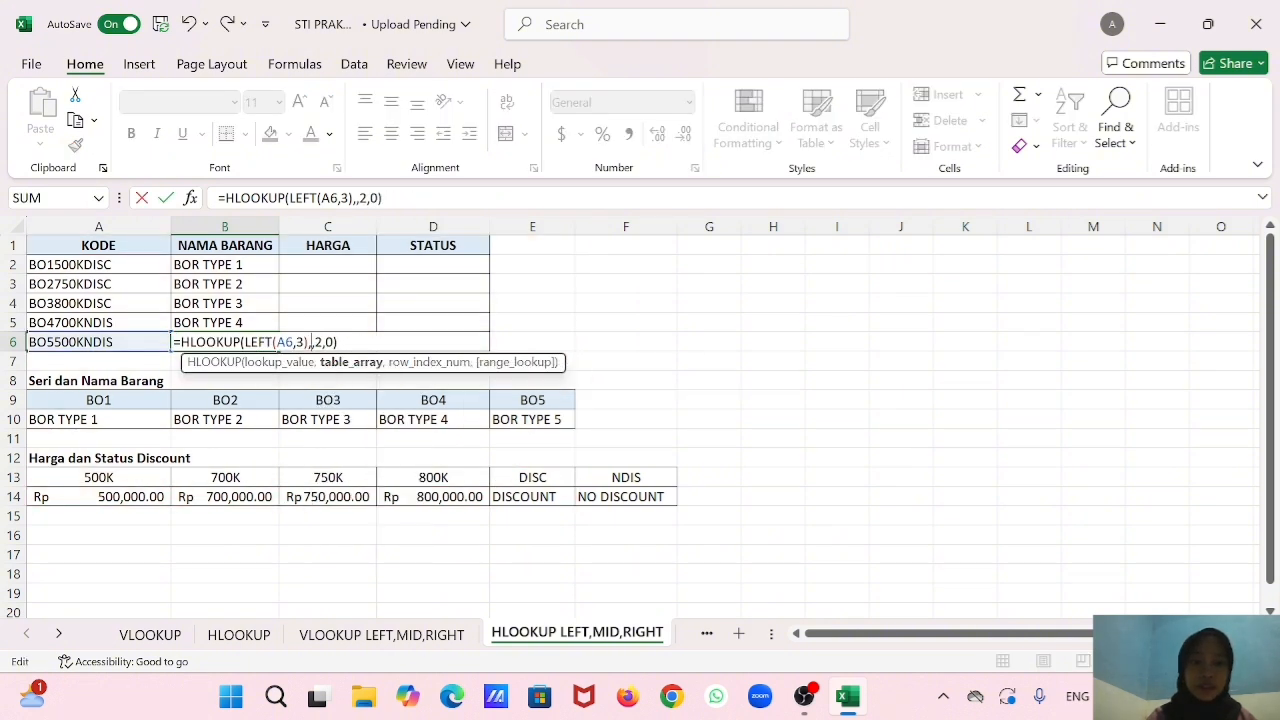
{"action": "left_click_drag", "start_coordinate": [96, 400], "coordinate": [537, 410]}
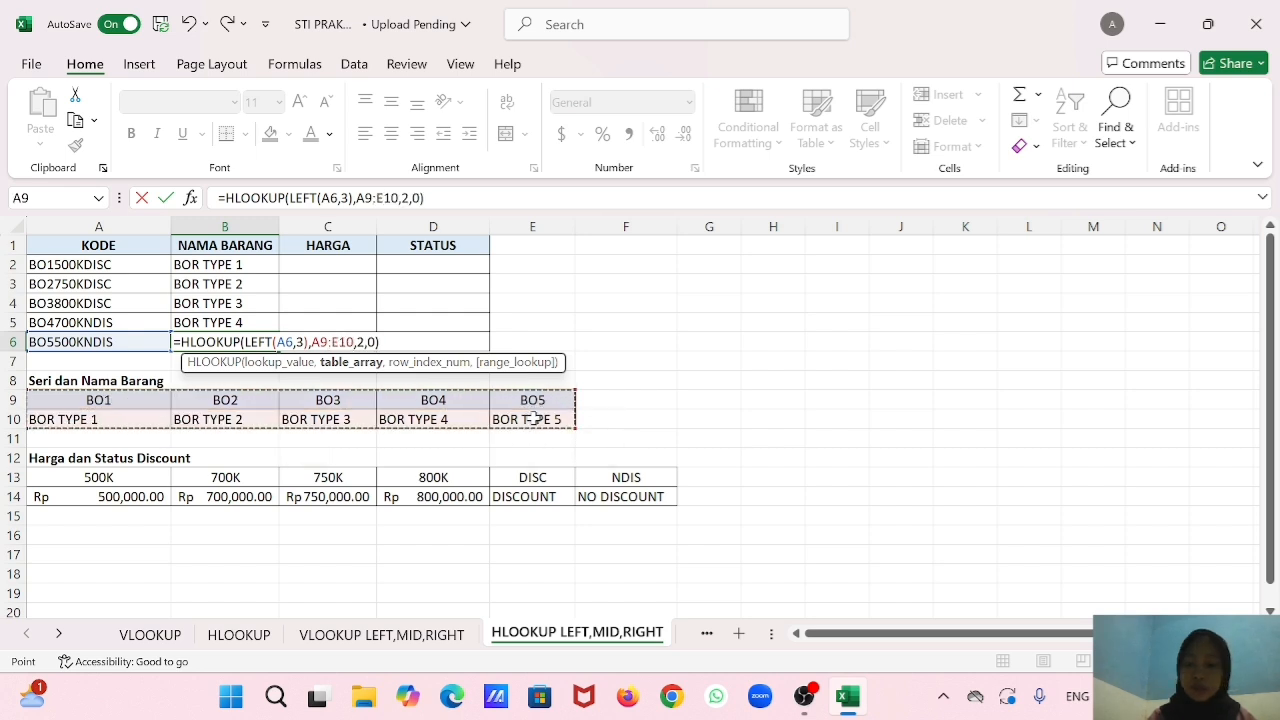
{"action": "key", "text": "Return"}
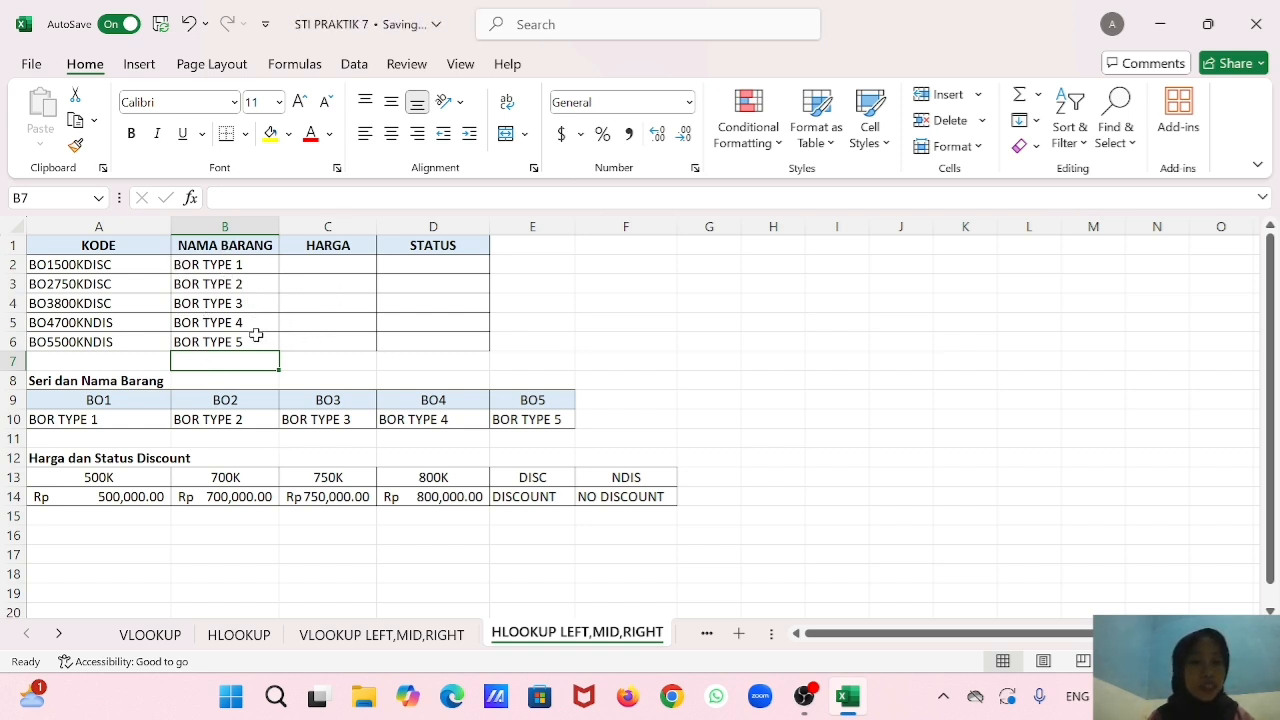
Begin an HLOOKUP formula in C2 under HARGA with MID(A2,4,4) as the lookup value.
{"action": "left_click", "coordinate": [338, 263]}
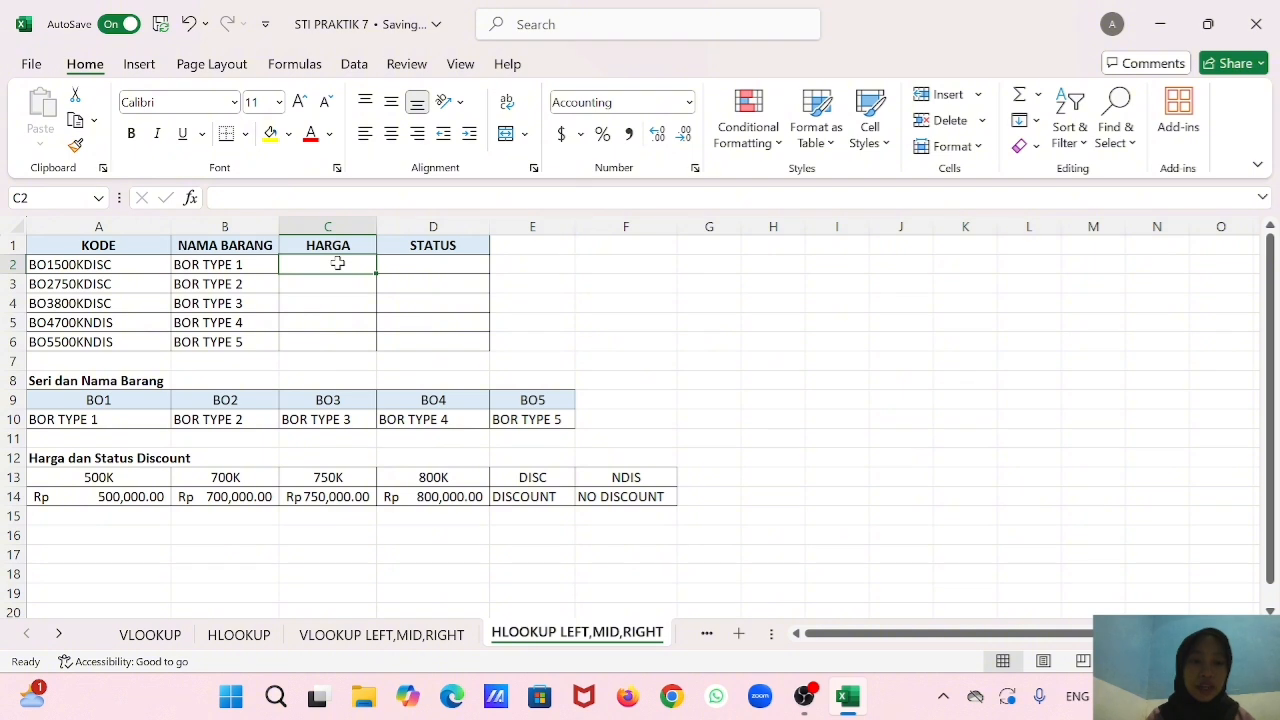
{"action": "type", "text": "="}
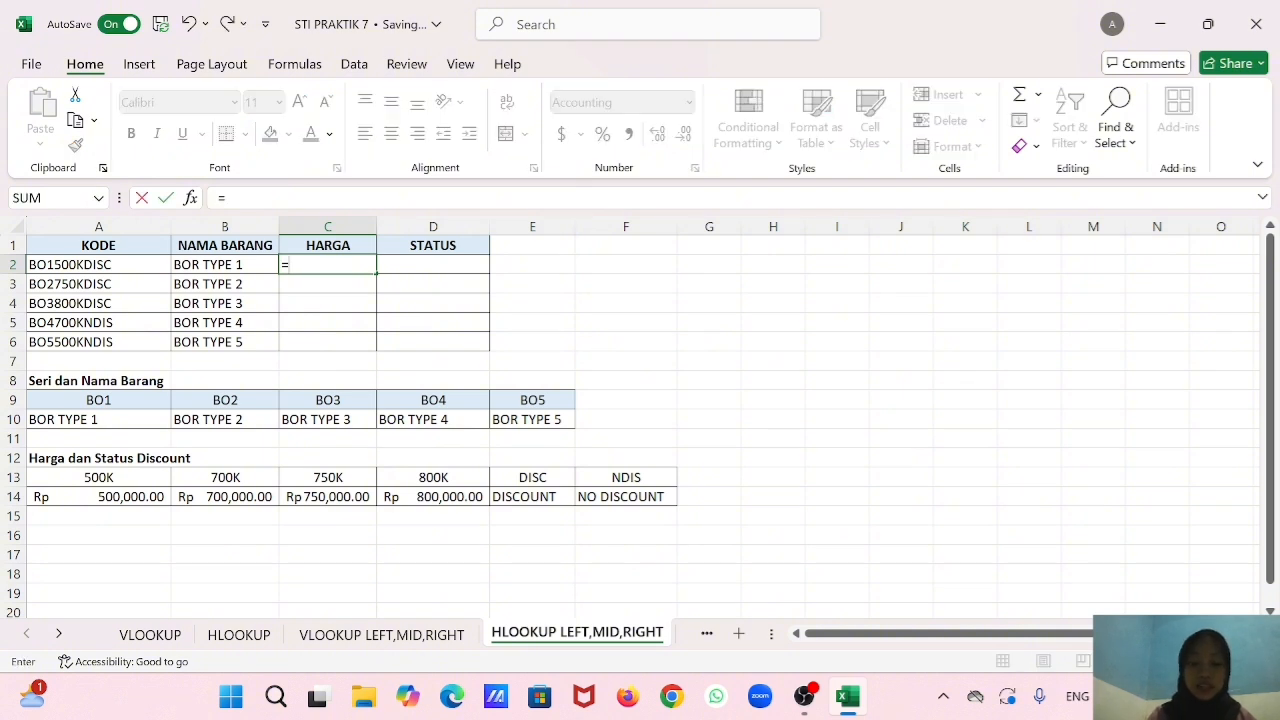
{"action": "type", "text": "g"}
{"action": "key", "text": "BackSpace"}
{"action": "type", "text": "hlo"}
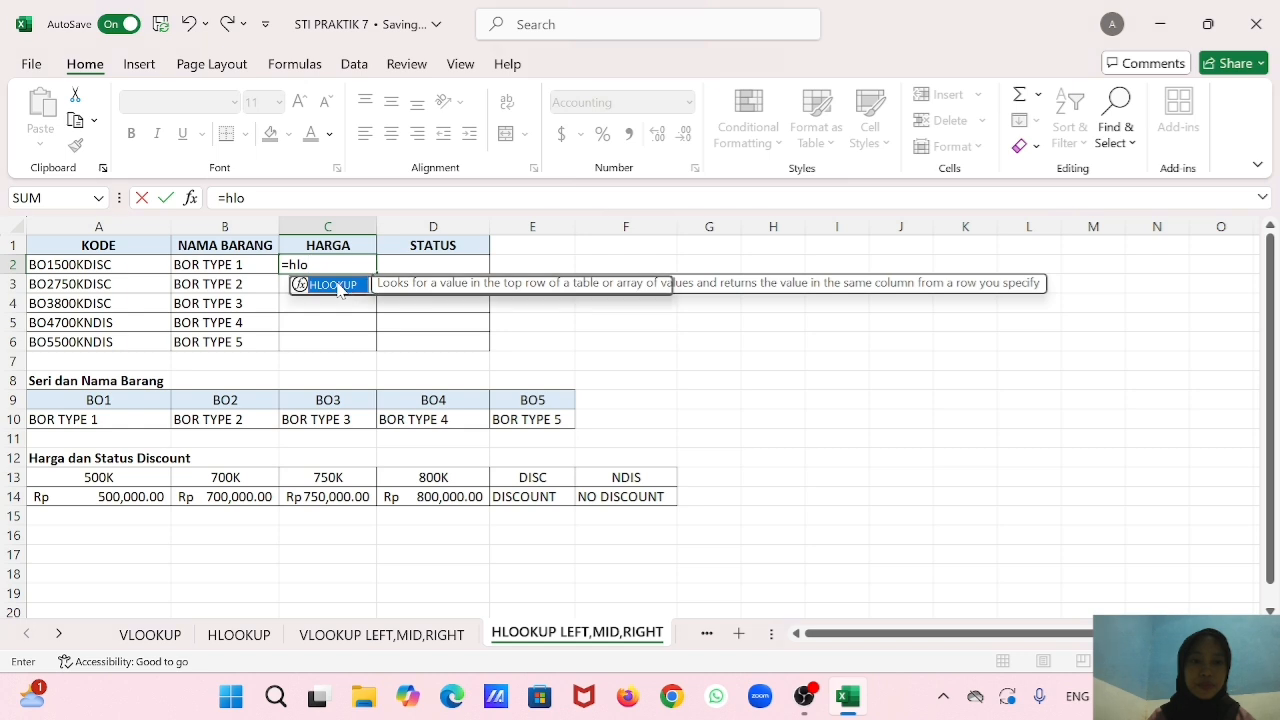
{"action": "key", "text": "Tab"}
{"action": "type", "text": "mid"}
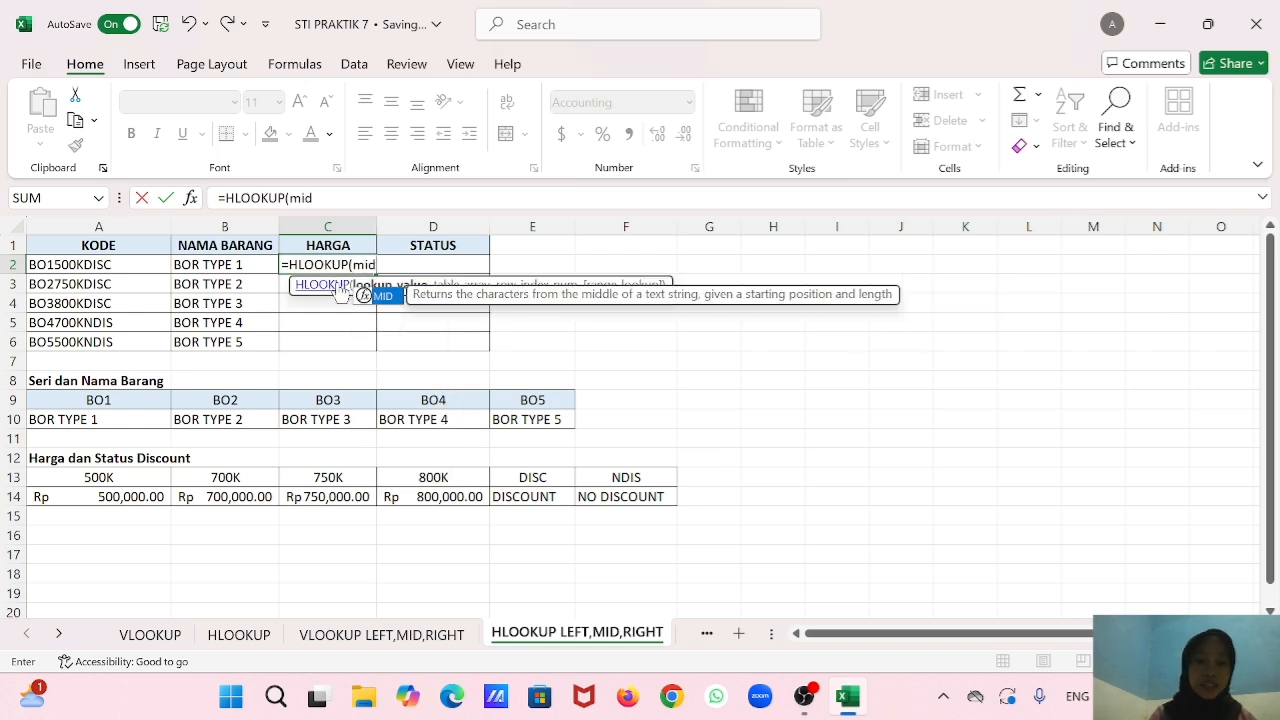
{"action": "double_click", "coordinate": [380, 293]}
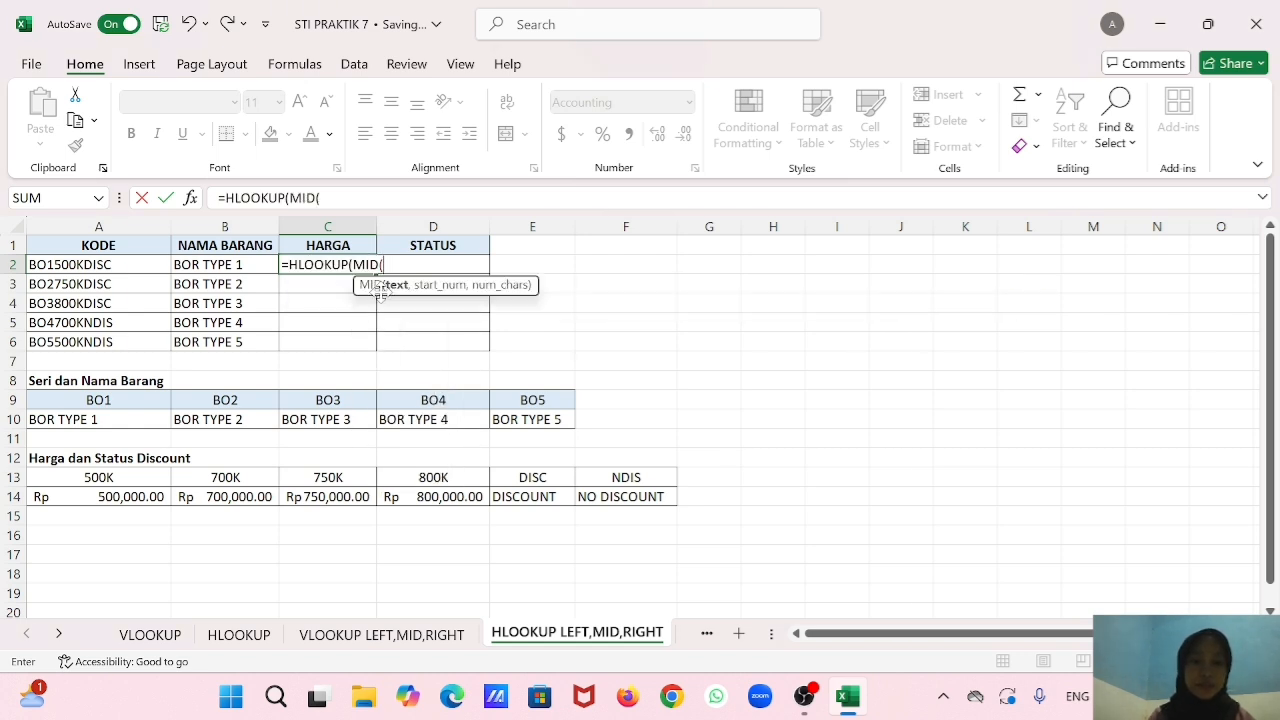
{"action": "left_click", "coordinate": [88, 264]}
{"action": "type", "text": ","}
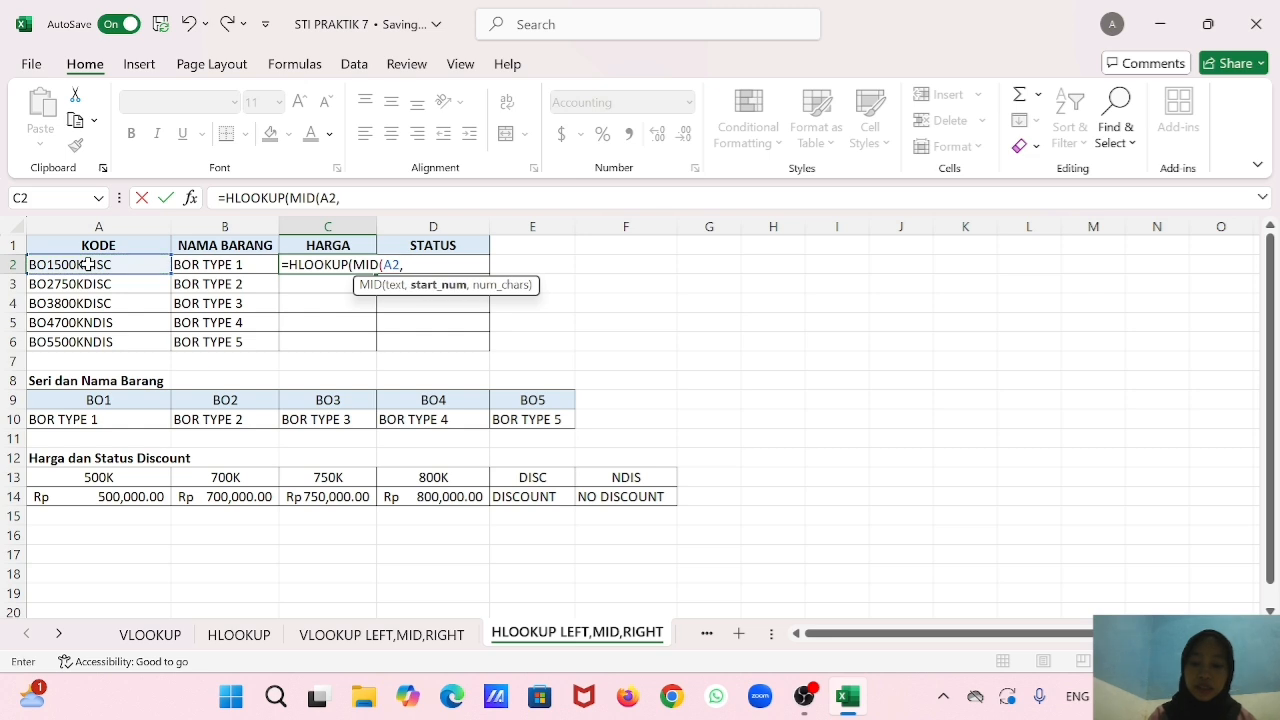
{"action": "type", "text": "4,4"}
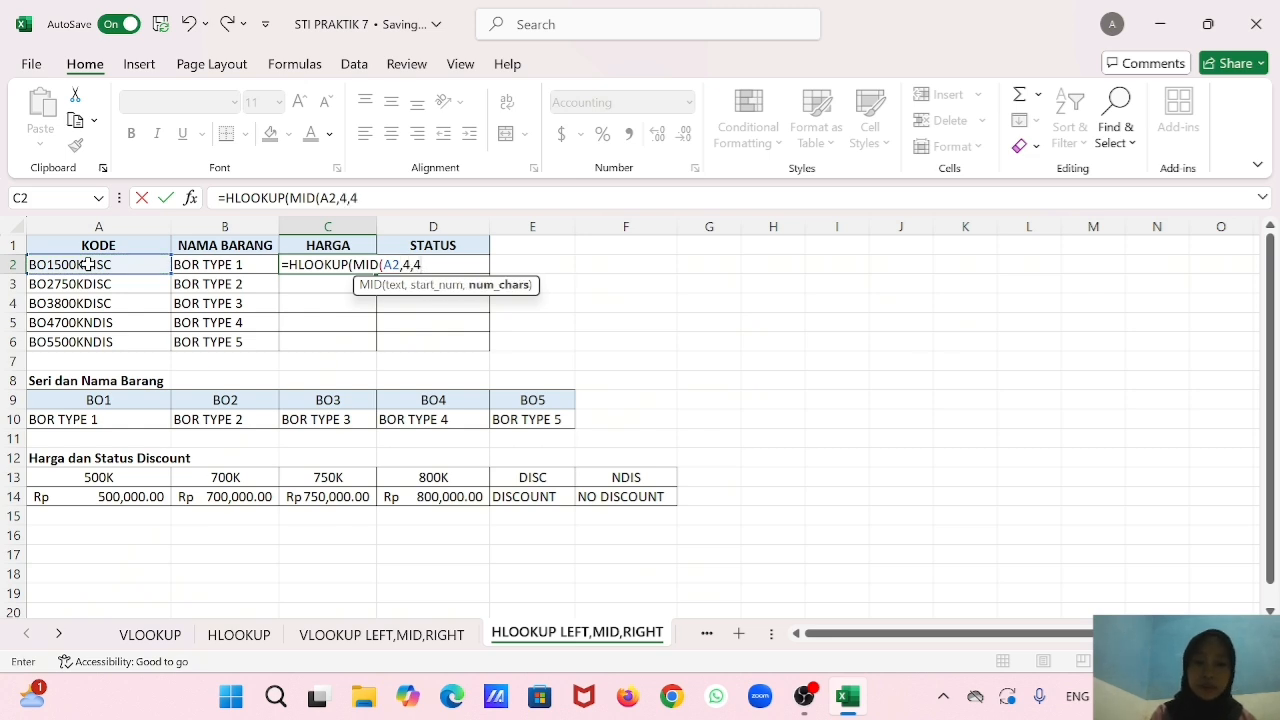
{"action": "type", "text": "),"}
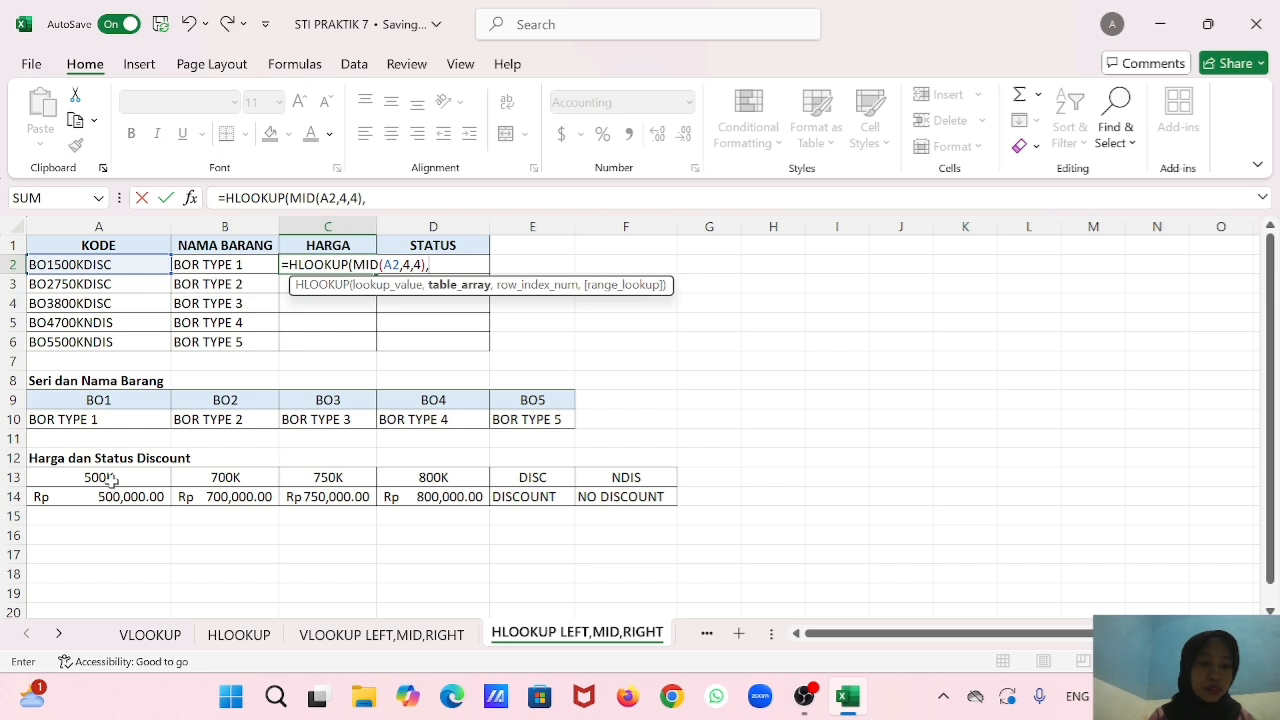
Complete the C2 HLOOKUP with table range A13:F14, row index 2 and range lookup 0, and fill it down to C6.
{"action": "left_click_drag", "start_coordinate": [112, 480], "coordinate": [594, 496]}
{"action": "type", "text": ",2"}
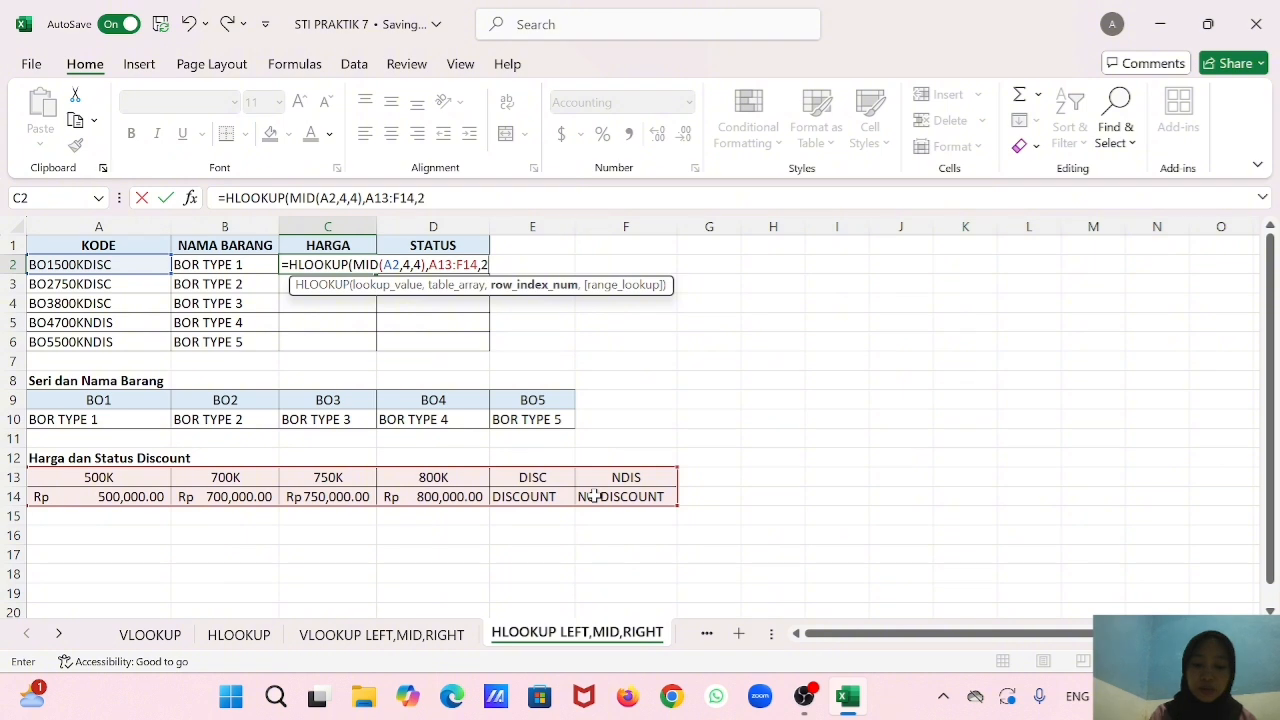
{"action": "type", "text": ",0))"}
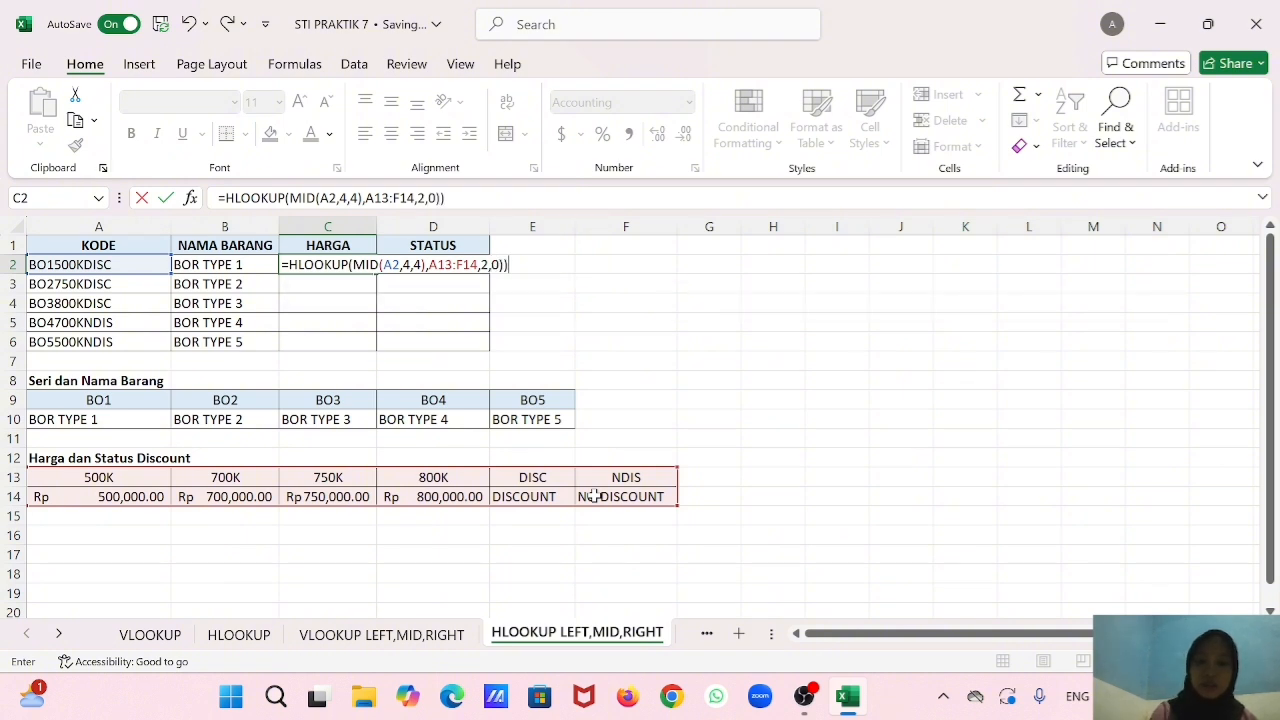
{"action": "key", "text": "Return"}
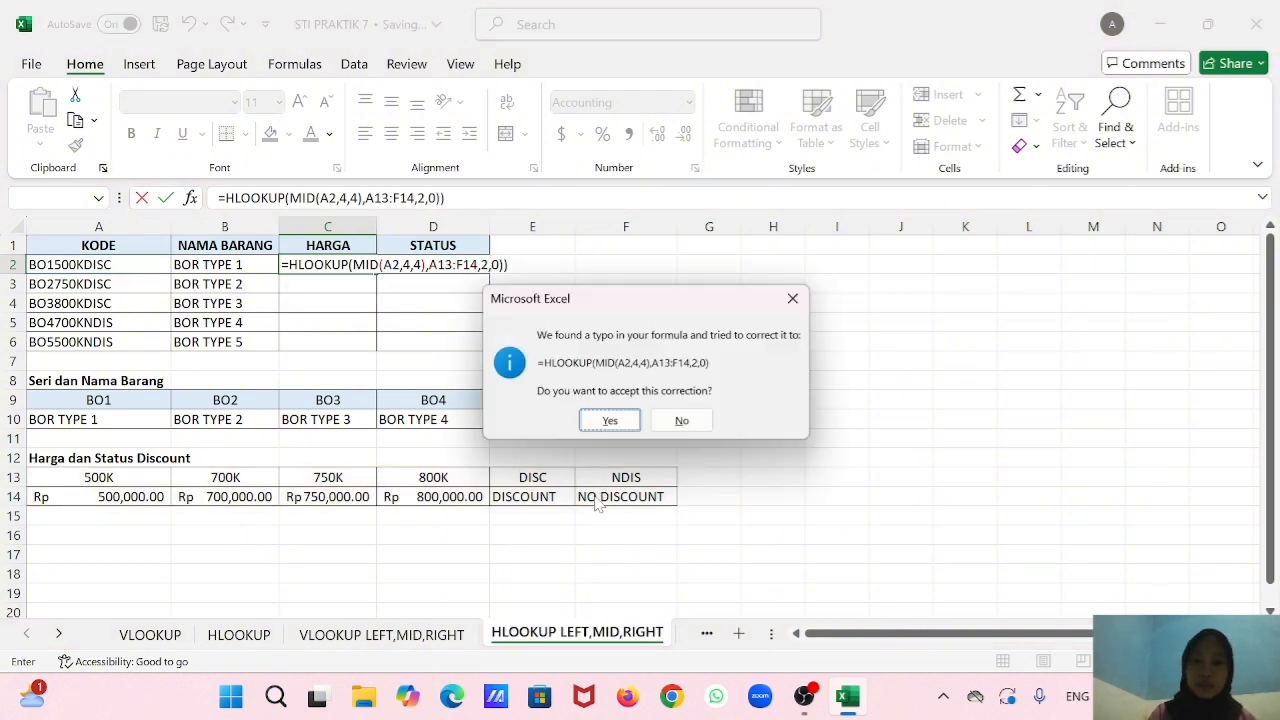
{"action": "left_click", "coordinate": [609, 421]}
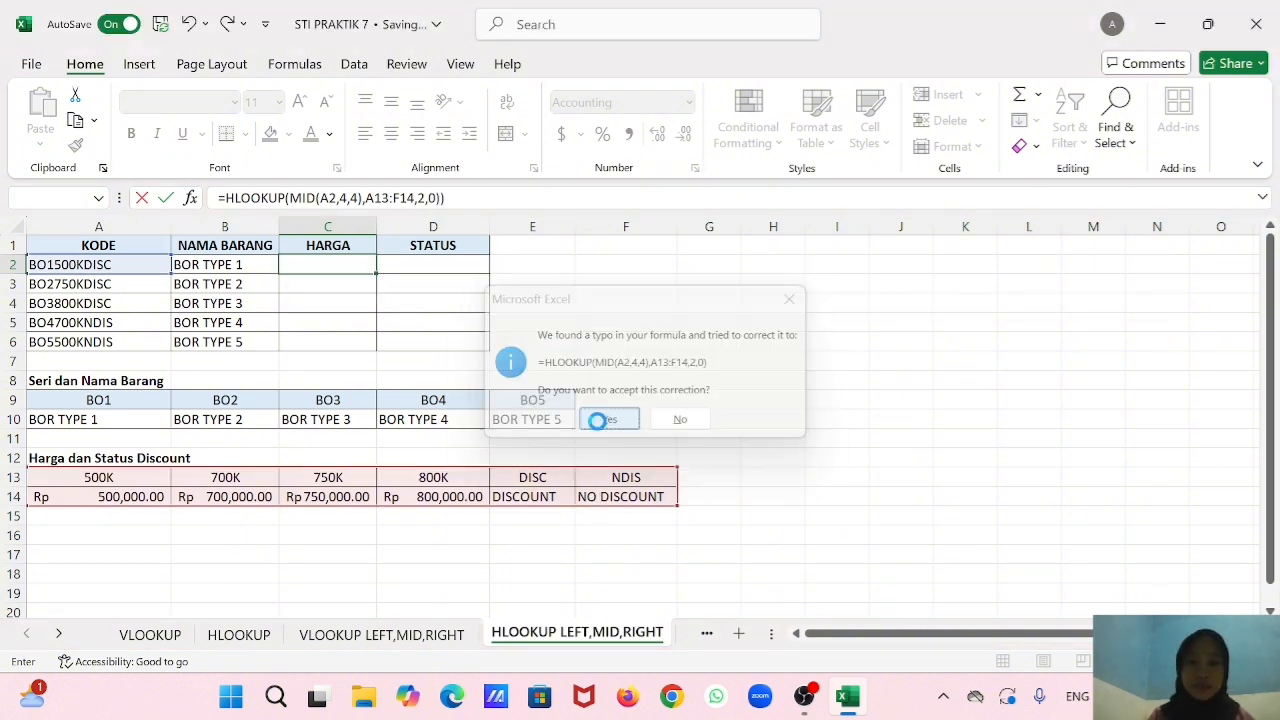
{"action": "left_click", "coordinate": [367, 265]}
{"action": "left_click_drag", "start_coordinate": [367, 265], "coordinate": [360, 356]}
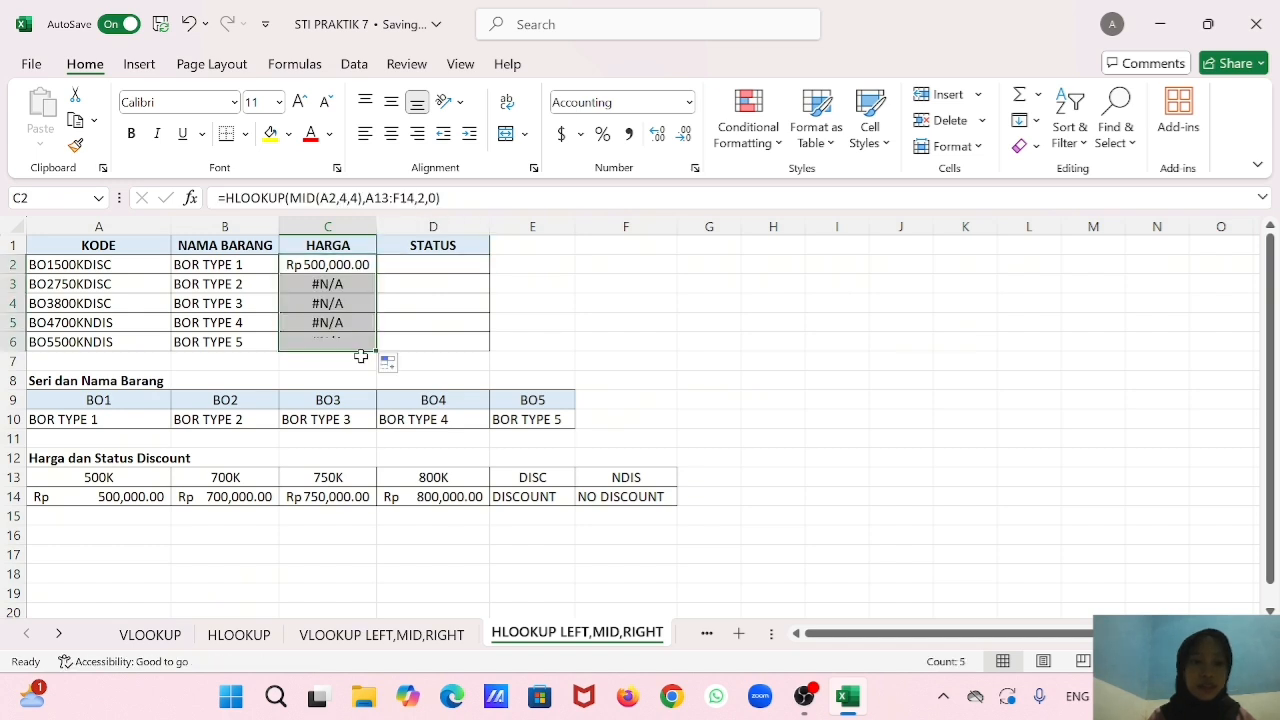
Replace the table range in the C3 HLOOKUP formula with A13:F14.
{"action": "double_click", "coordinate": [350, 284]}
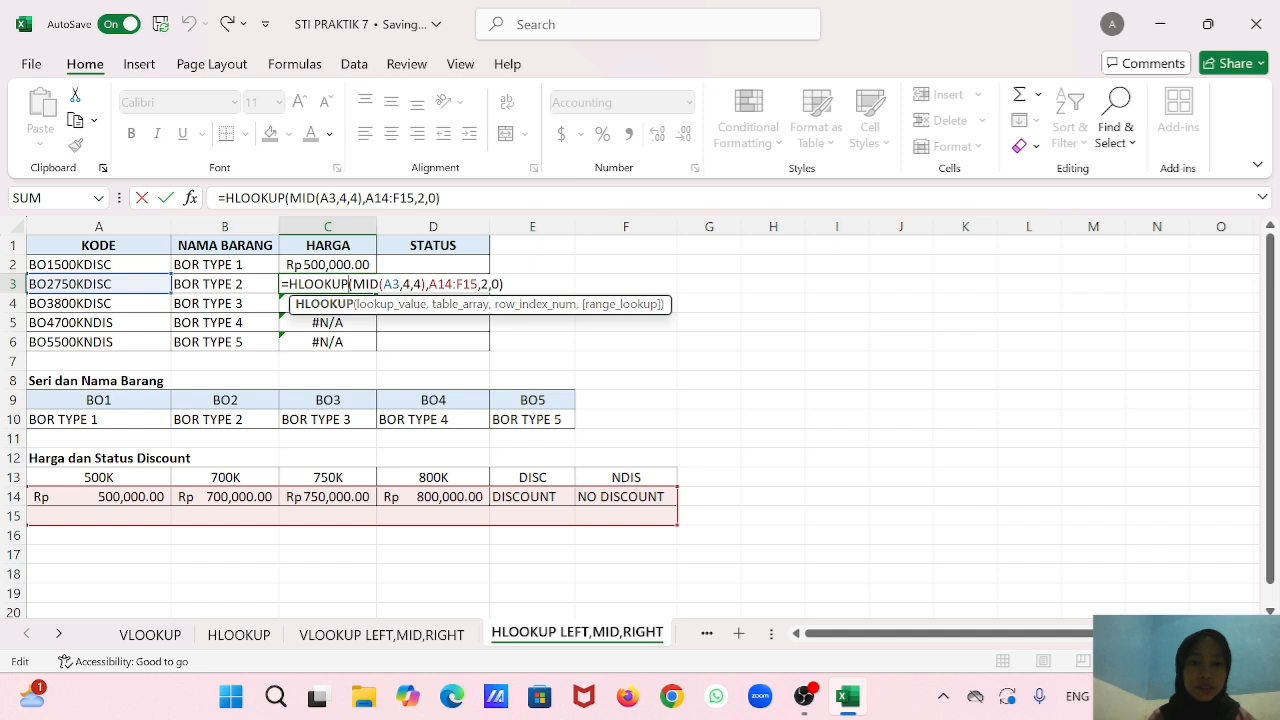
{"action": "left_click", "coordinate": [478, 284]}
{"action": "key", "text": "BackSpace"}
{"action": "key", "text": "BackSpace"}
{"action": "key", "text": "BackSpace"}
{"action": "key", "text": "BackSpace"}
{"action": "key", "text": "BackSpace"}
{"action": "key", "text": "BackSpace"}
{"action": "key", "text": "BackSpace"}
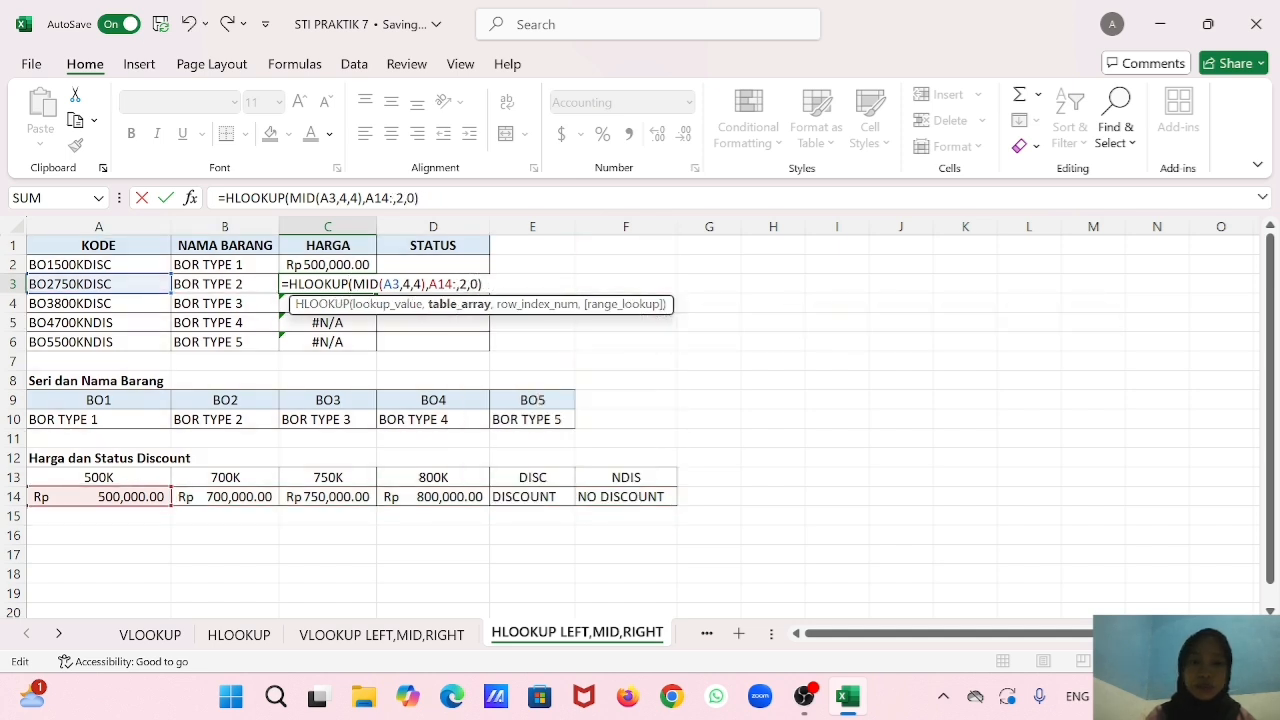
{"action": "left_click_drag", "start_coordinate": [146, 477], "coordinate": [597, 490]}
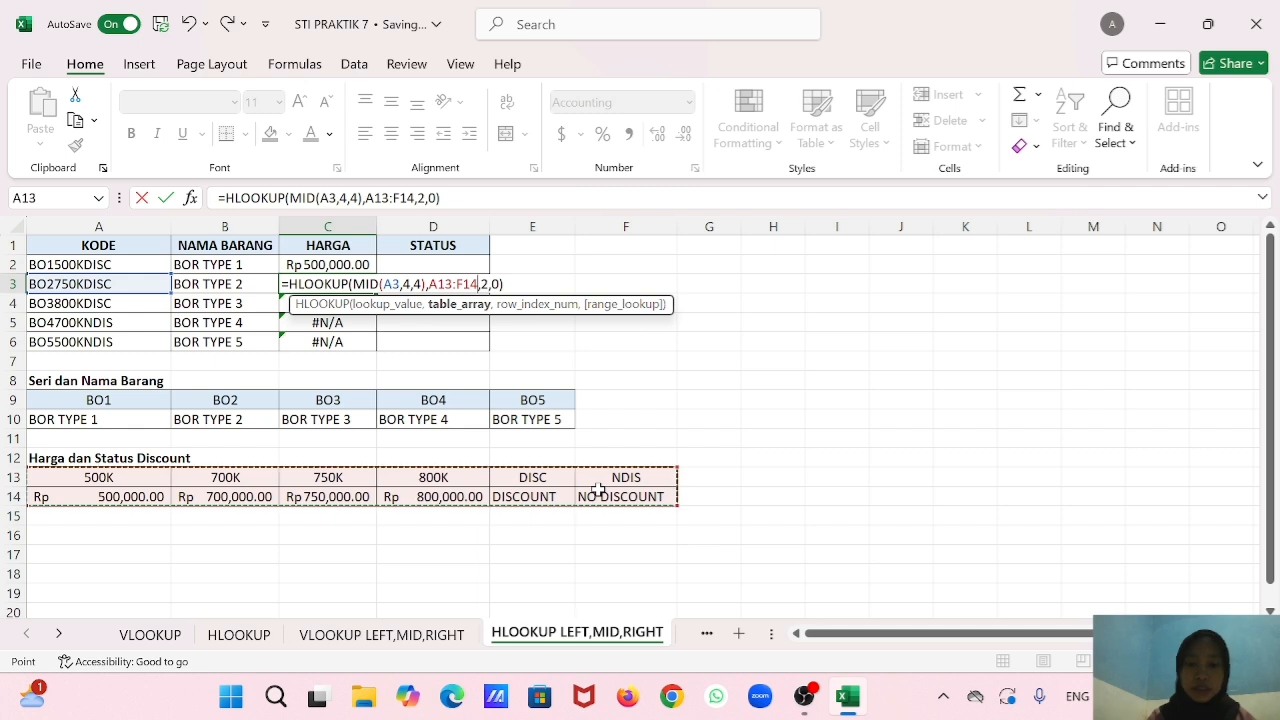
{"action": "key", "text": "Return"}
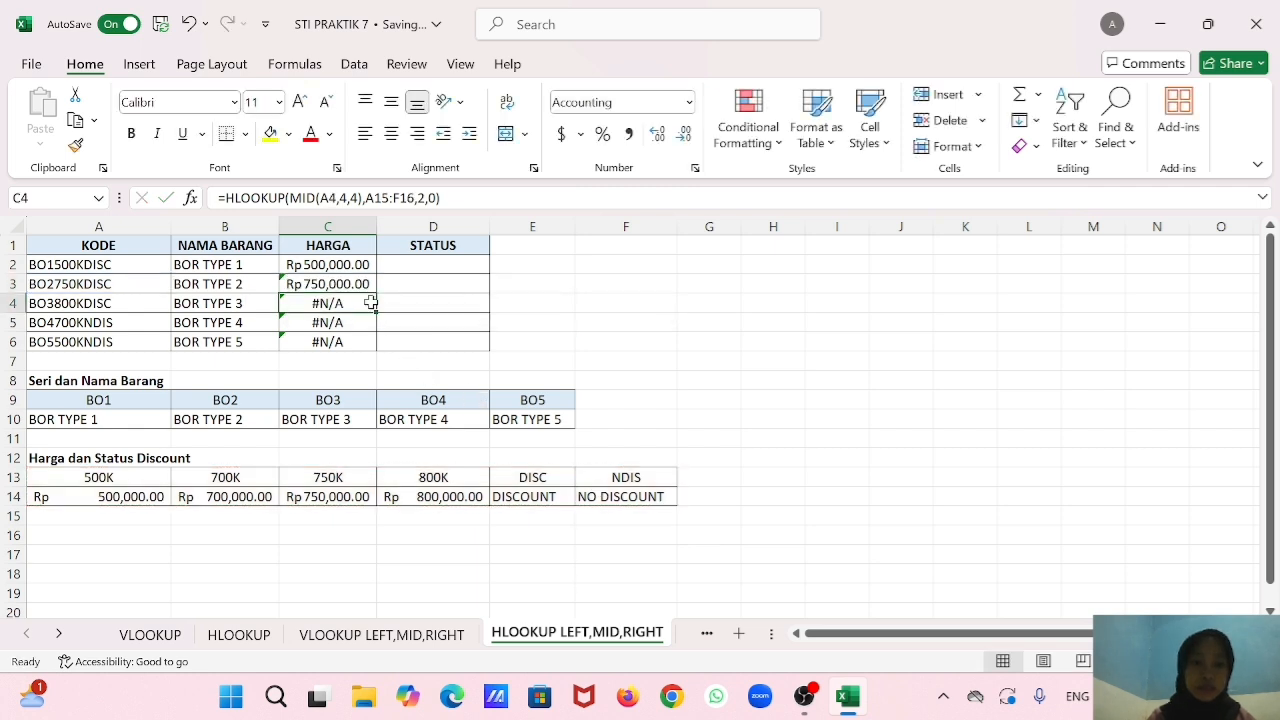
Replace the table range in the C4 HLOOKUP formula with A13:F14.
{"action": "double_click", "coordinate": [371, 303]}
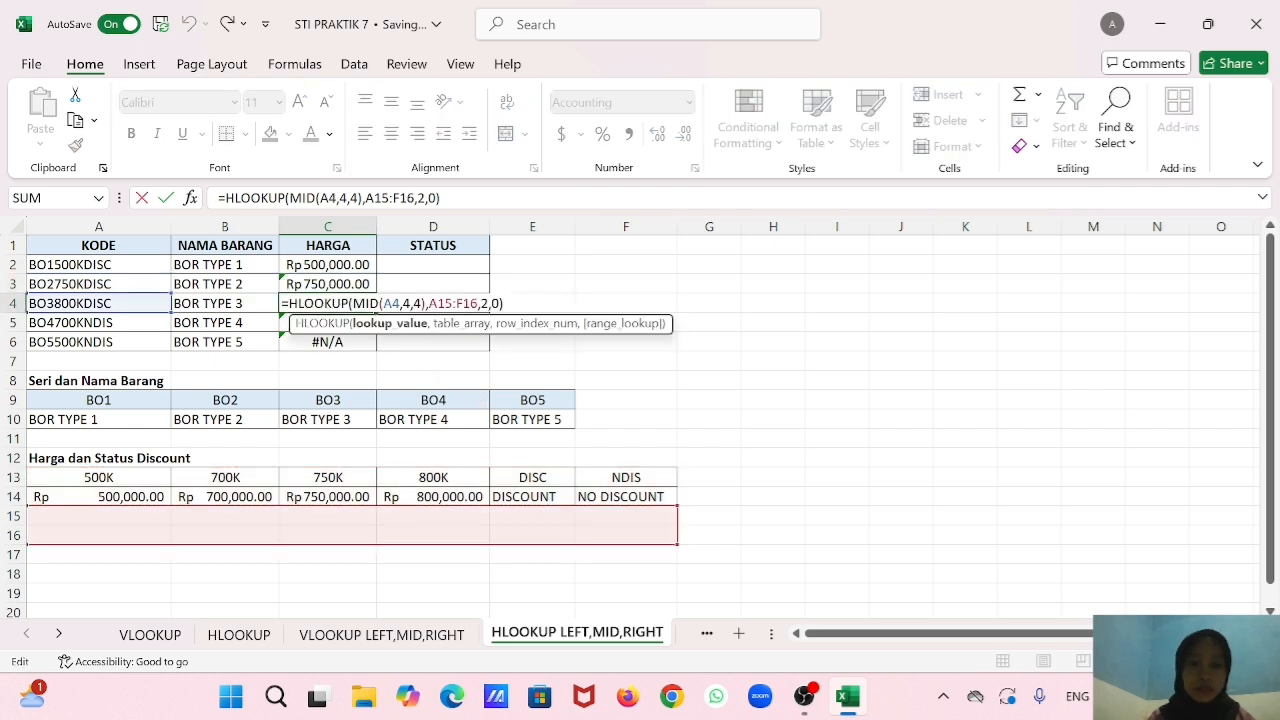
{"action": "double_click", "coordinate": [467, 303]}
{"action": "key", "text": "BackSpace"}
{"action": "key", "text": "BackSpace"}
{"action": "key", "text": "BackSpace"}
{"action": "key", "text": "BackSpace"}
{"action": "key", "text": "BackSpace"}
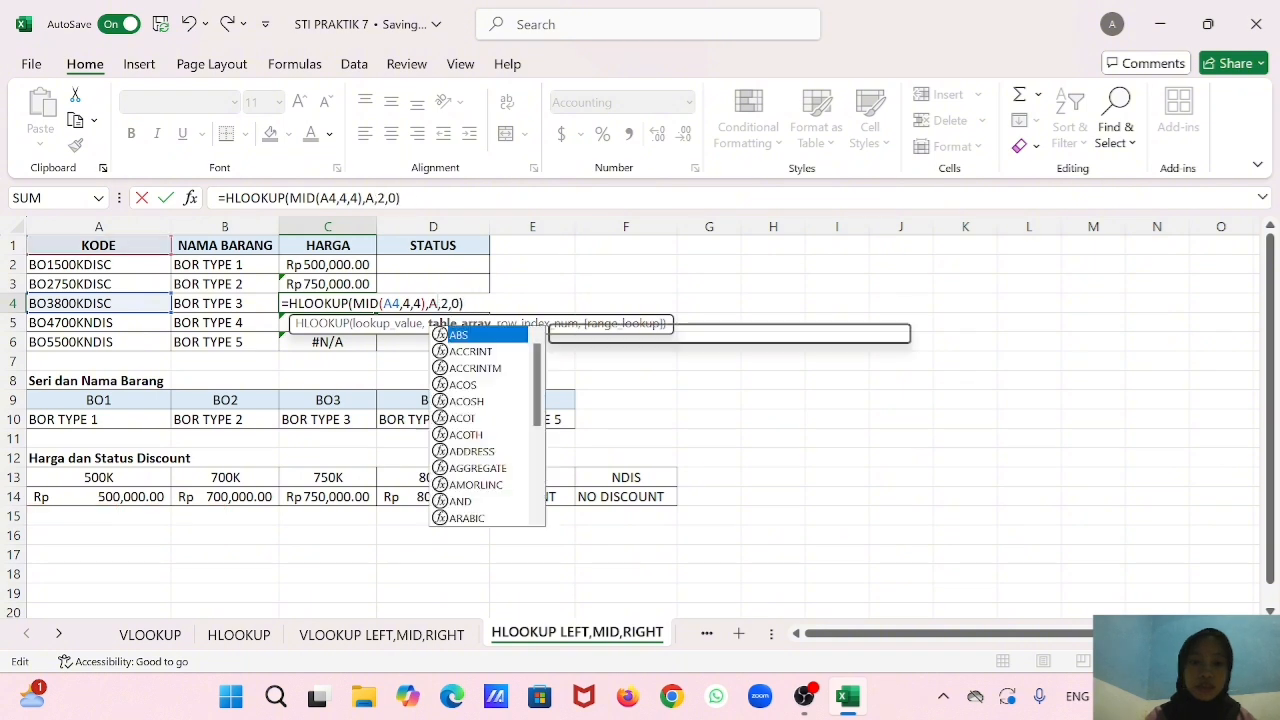
{"action": "left_click_drag", "start_coordinate": [115, 479], "coordinate": [590, 497]}
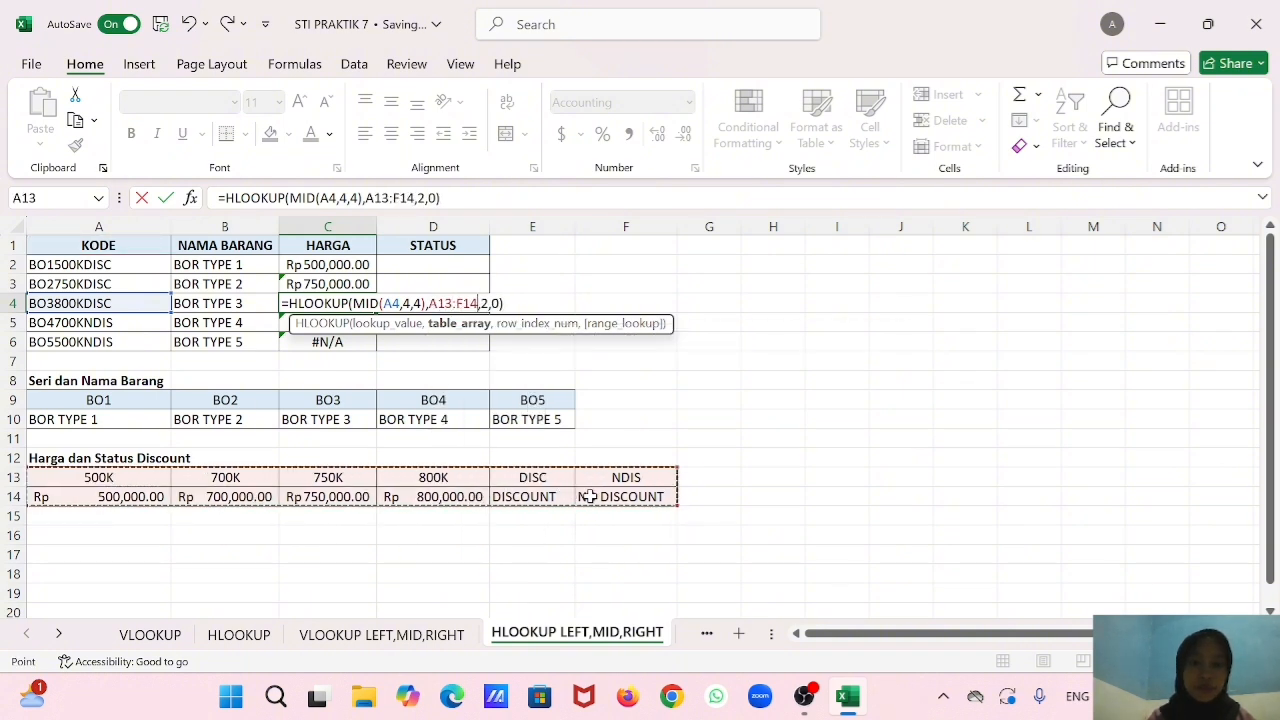
{"action": "key", "text": "Return"}
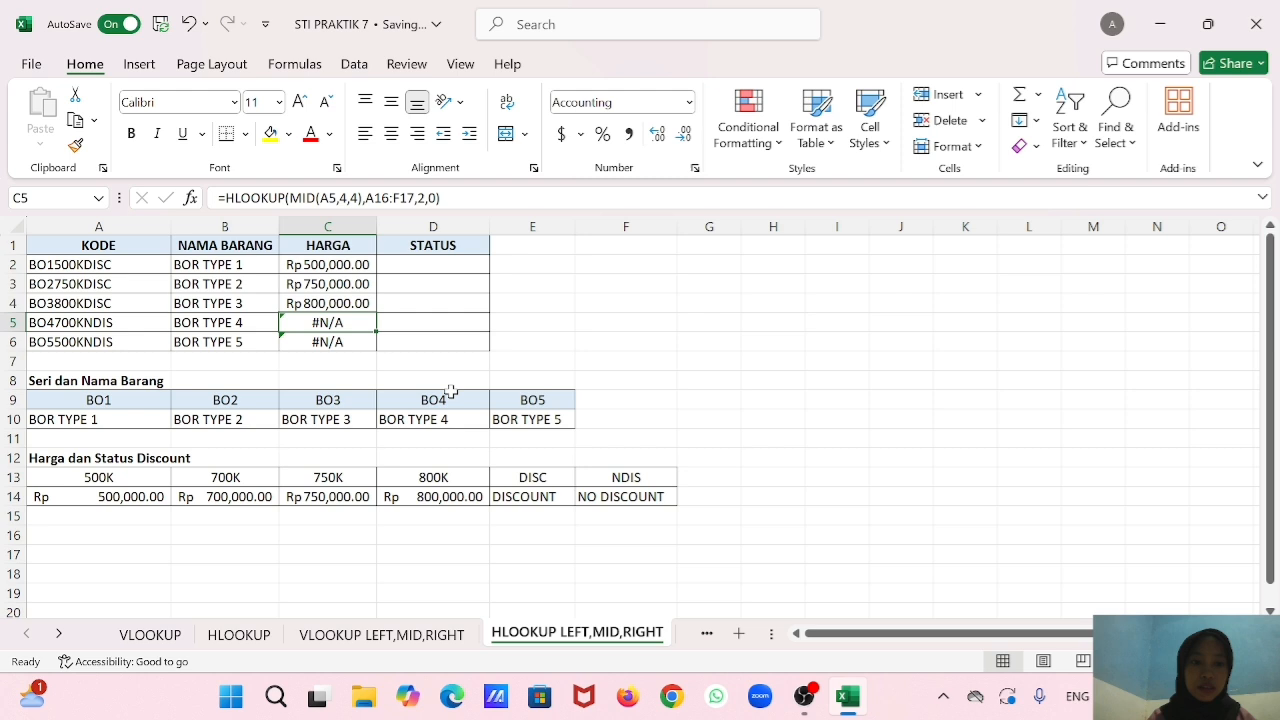
Replace the table range in the C5 HLOOKUP formula with A13:F14.
{"action": "double_click", "coordinate": [362, 322]}
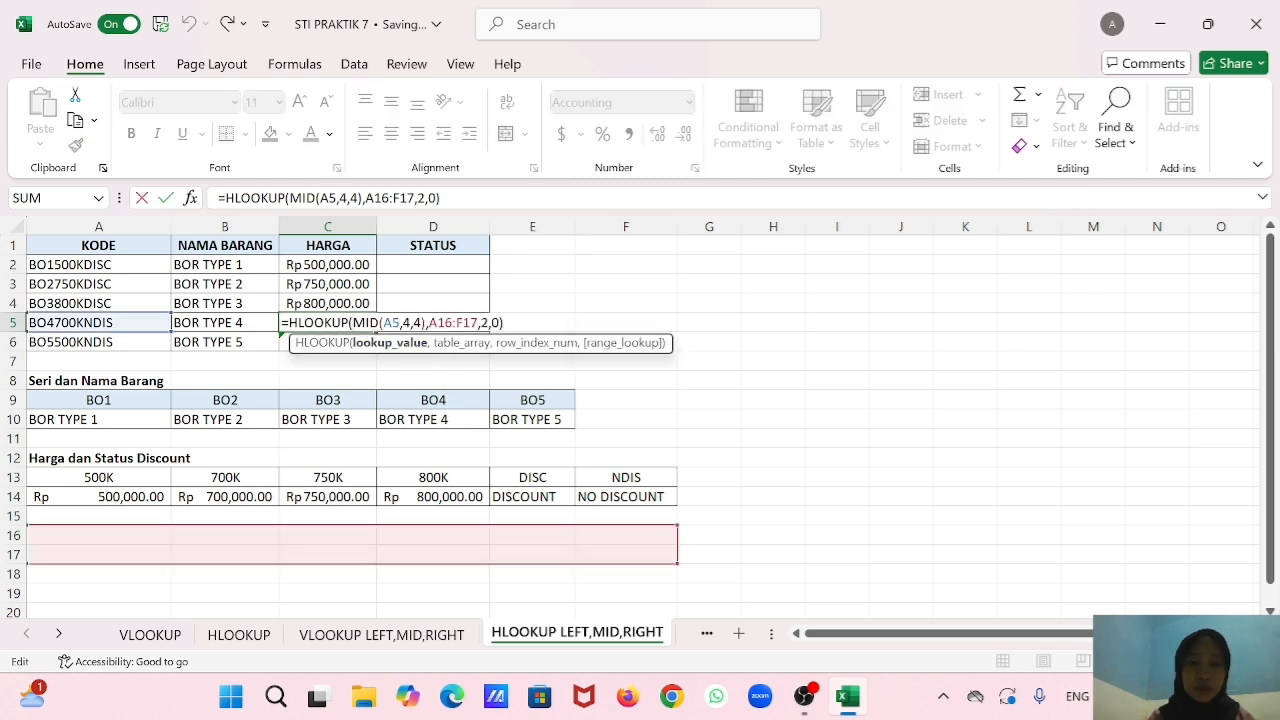
{"action": "key", "text": "BackSpace"}
{"action": "key", "text": "BackSpace"}
{"action": "key", "text": "BackSpace"}
{"action": "key", "text": "BackSpace"}
{"action": "key", "text": "BackSpace"}
{"action": "key", "text": "BackSpace"}
{"action": "key", "text": "BackSpace"}
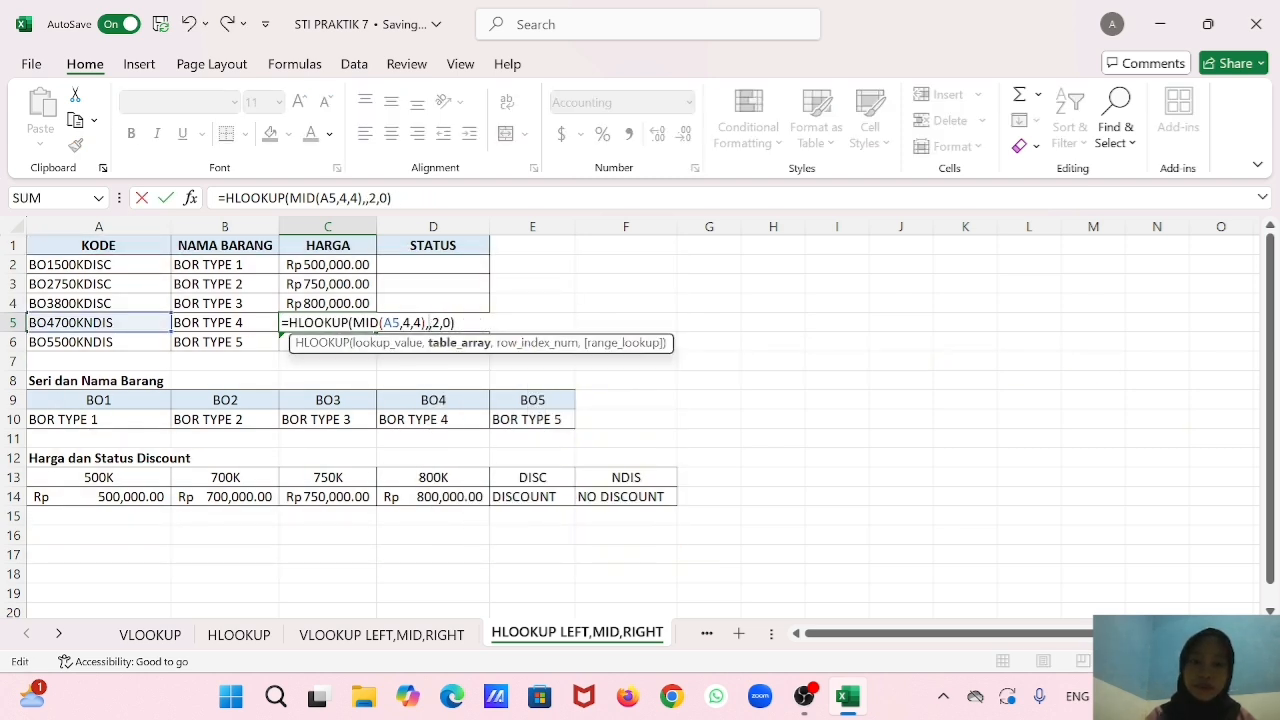
{"action": "left_click_drag", "start_coordinate": [76, 476], "coordinate": [625, 498]}
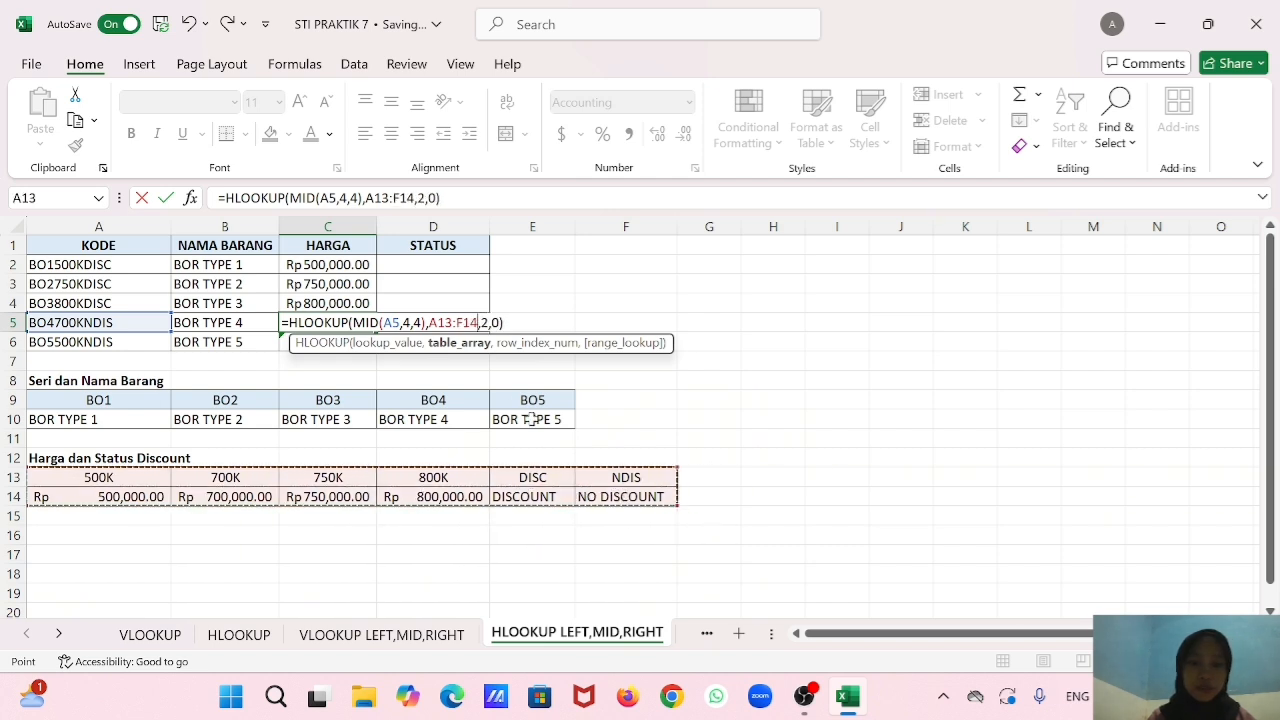
{"action": "key", "text": "Return"}
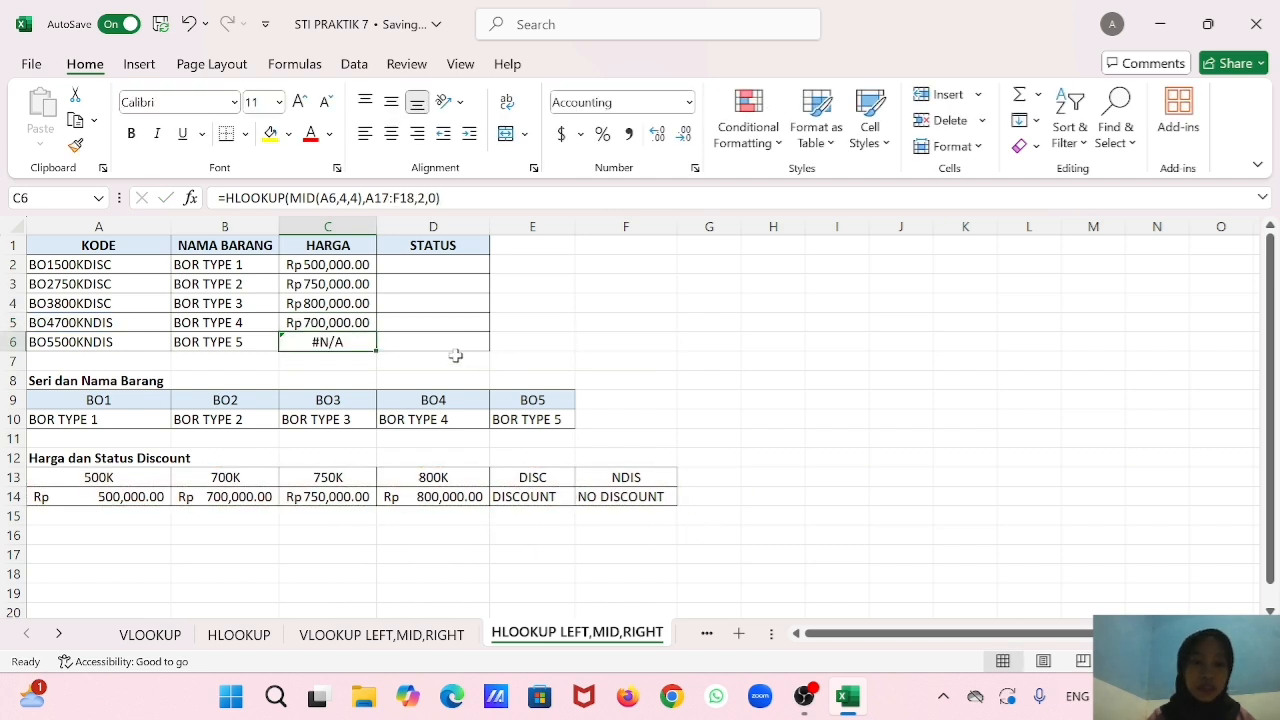
Replace the table range in the C6 HLOOKUP formula with A13:F14.
{"action": "double_click", "coordinate": [349, 342]}
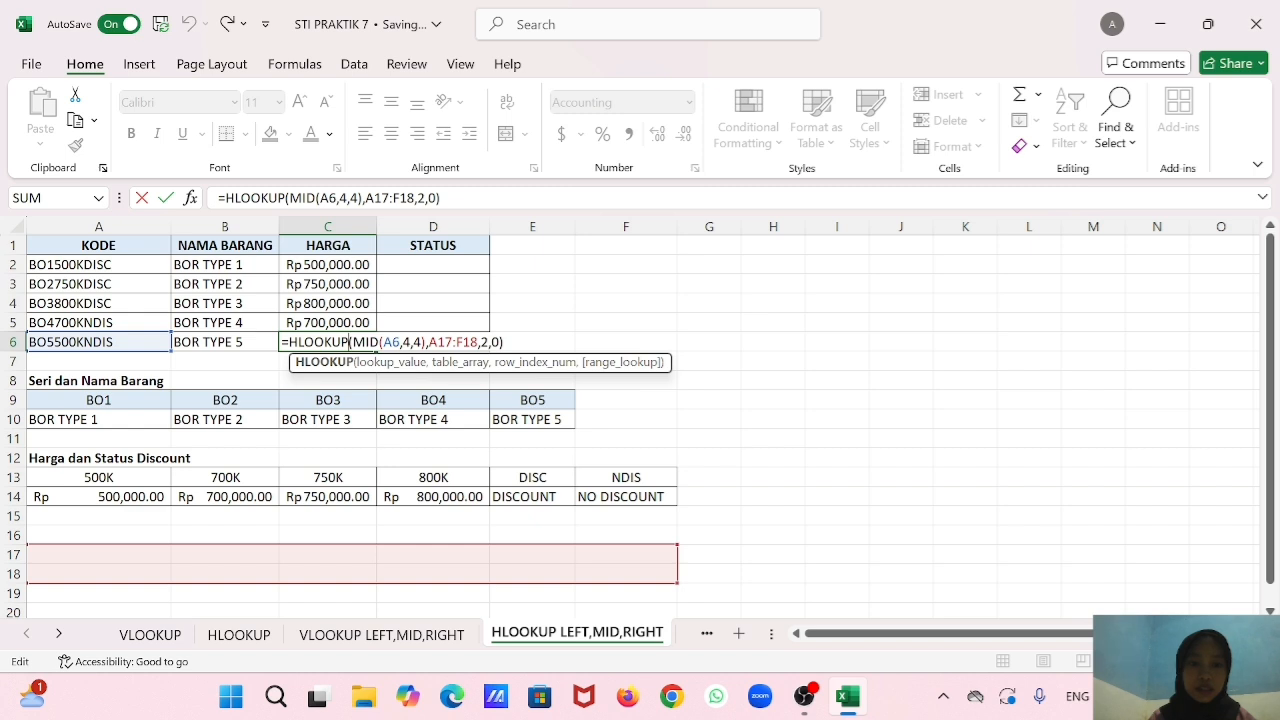
{"action": "key", "text": "BackSpace"}
{"action": "key", "text": "BackSpace"}
{"action": "key", "text": "BackSpace"}
{"action": "key", "text": "BackSpace"}
{"action": "key", "text": "BackSpace"}
{"action": "key", "text": "BackSpace"}
{"action": "key", "text": "BackSpace"}
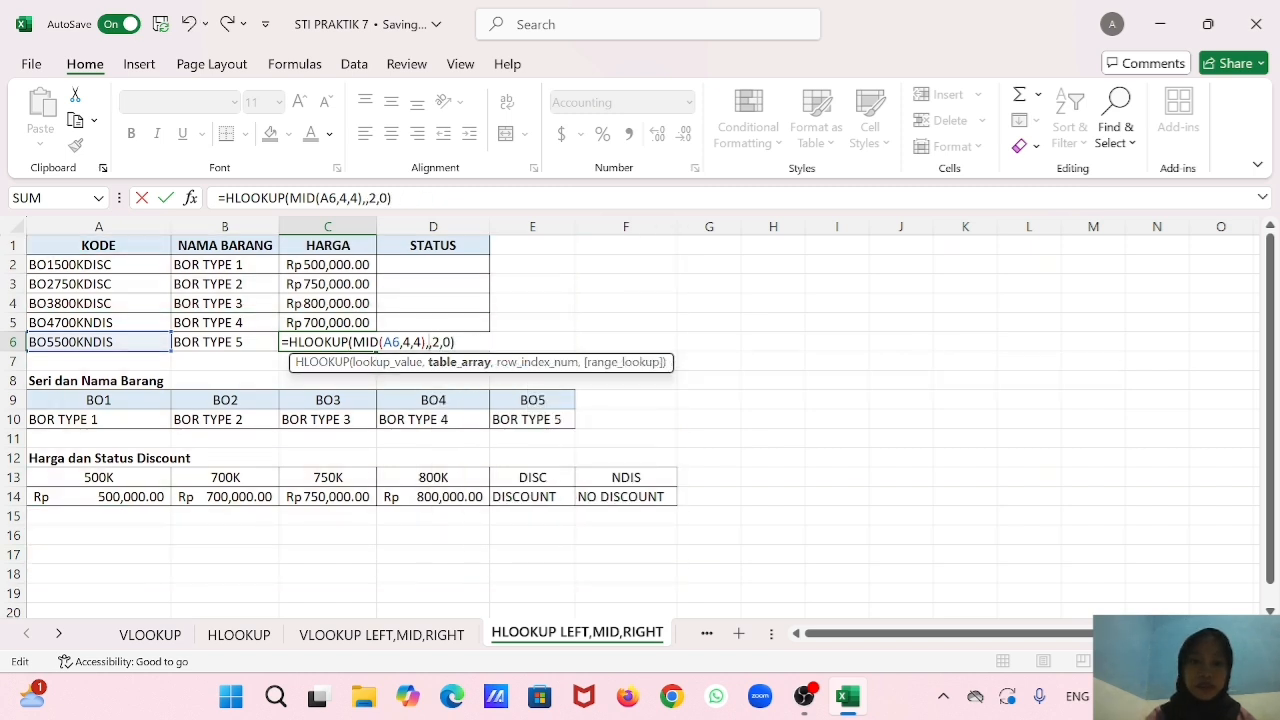
{"action": "left_click_drag", "start_coordinate": [140, 478], "coordinate": [590, 498]}
{"action": "key", "text": "Return"}
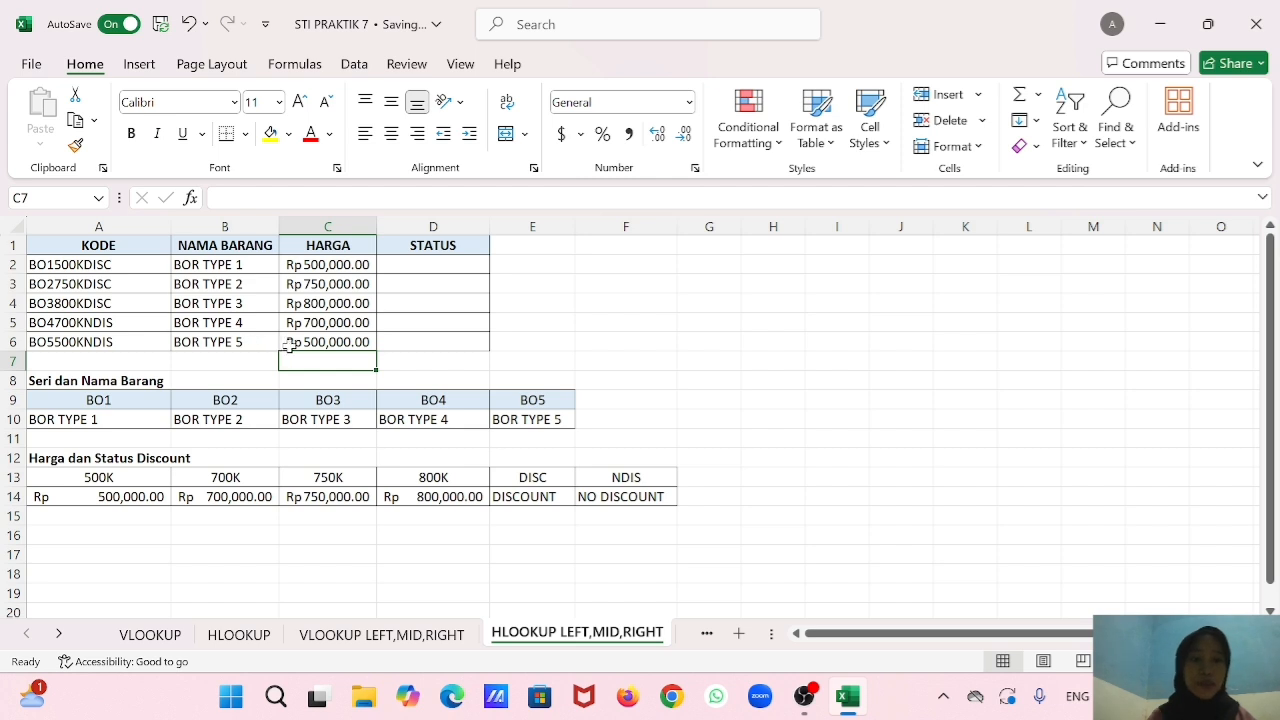
Begin an HLOOKUP formula in D2 under STATUS with RIGHT(A2,4) as the lookup value.
{"action": "left_click", "coordinate": [443, 262]}
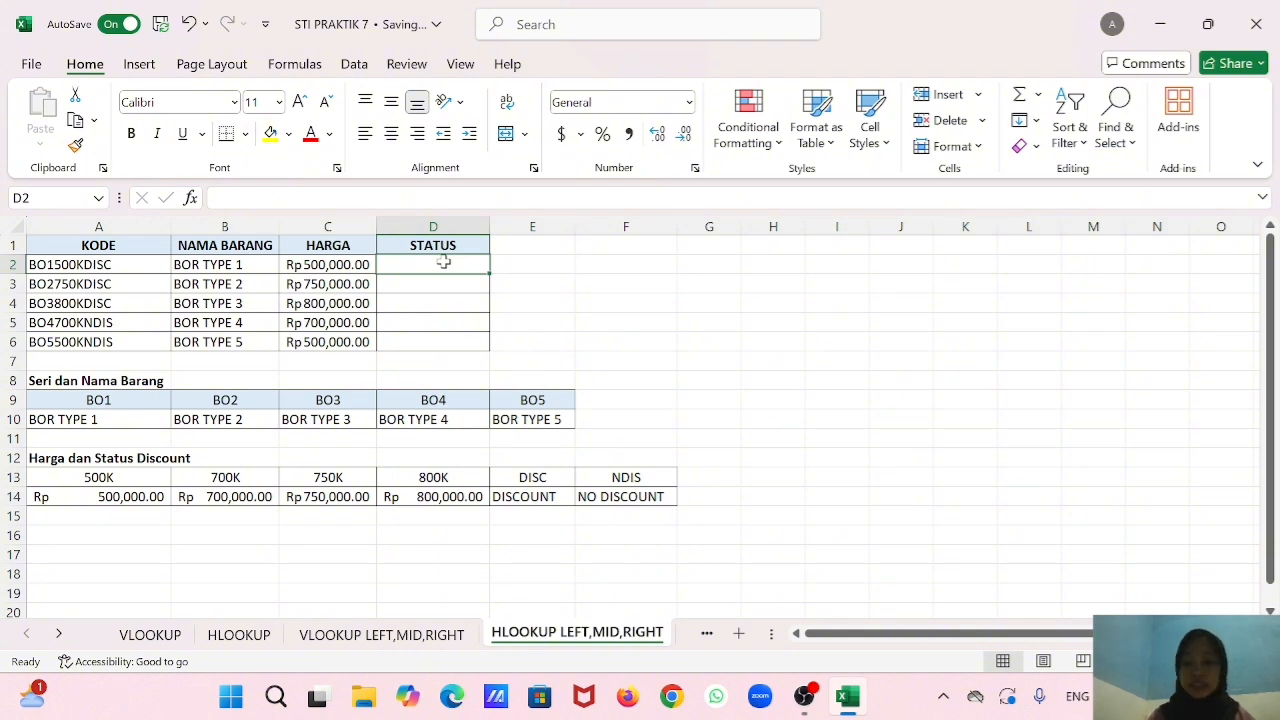
{"action": "type", "text": "=hlo"}
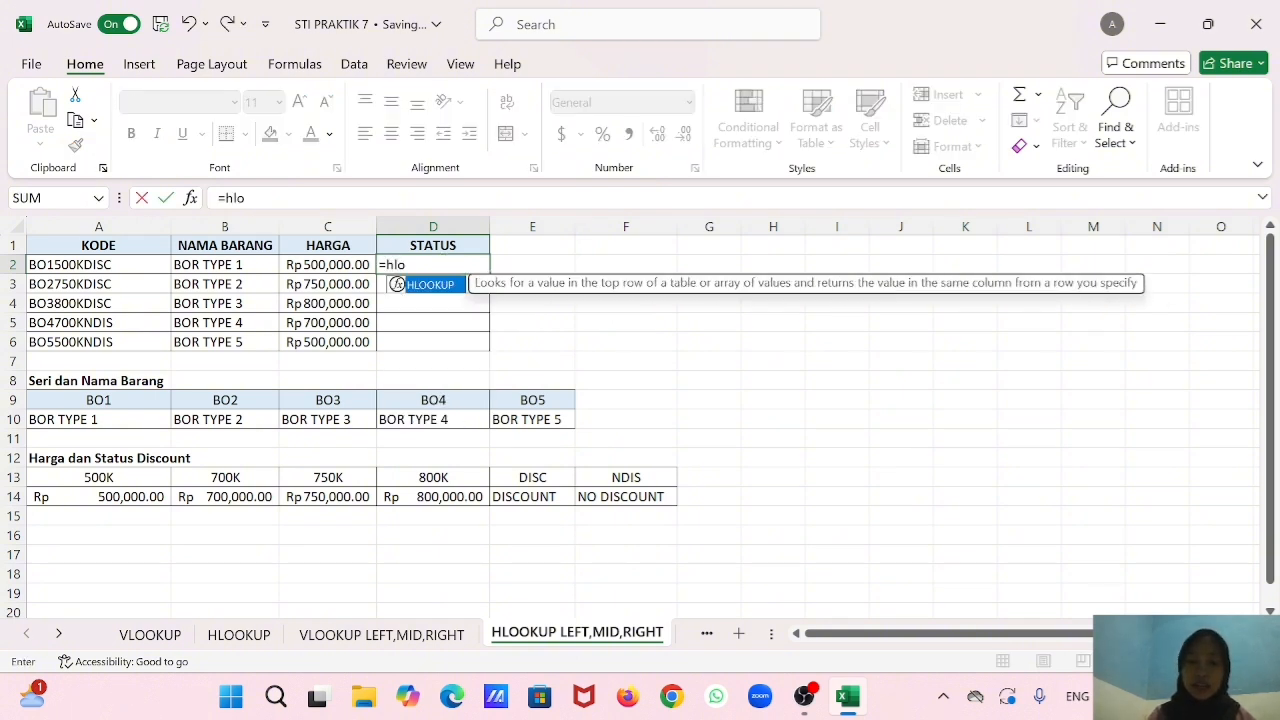
{"action": "double_click", "coordinate": [434, 286]}
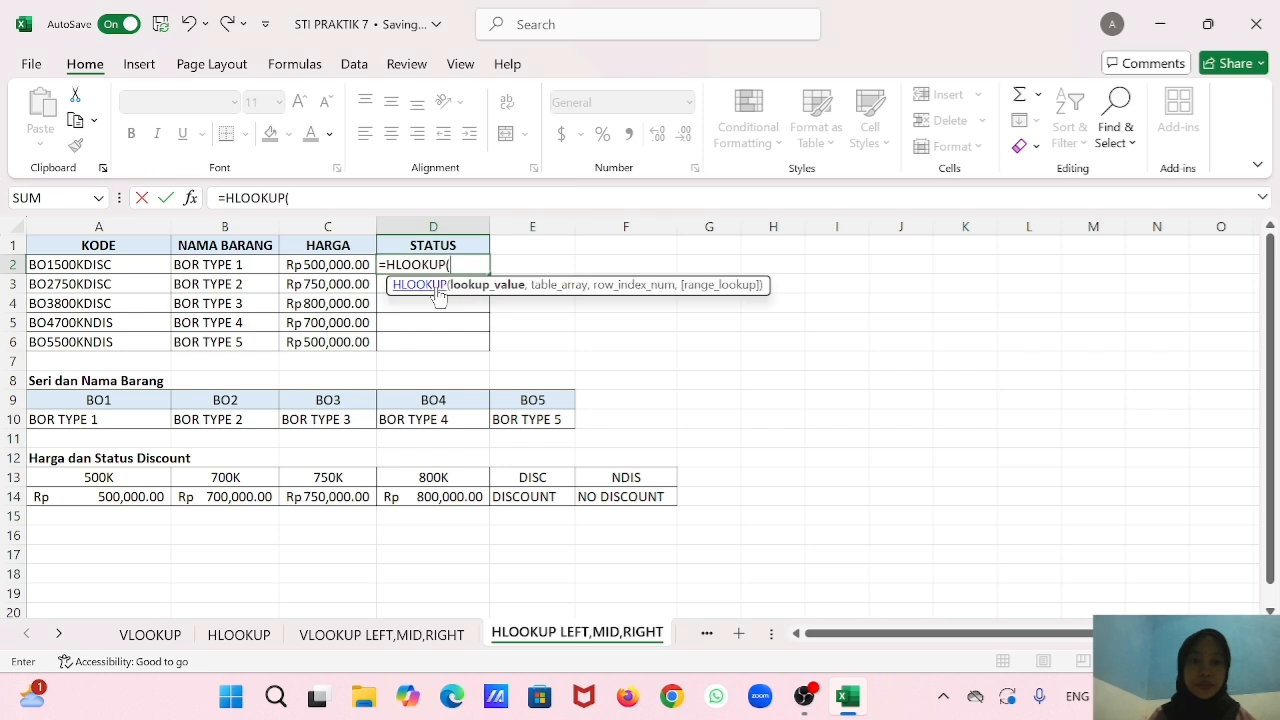
{"action": "type", "text": "righ"}
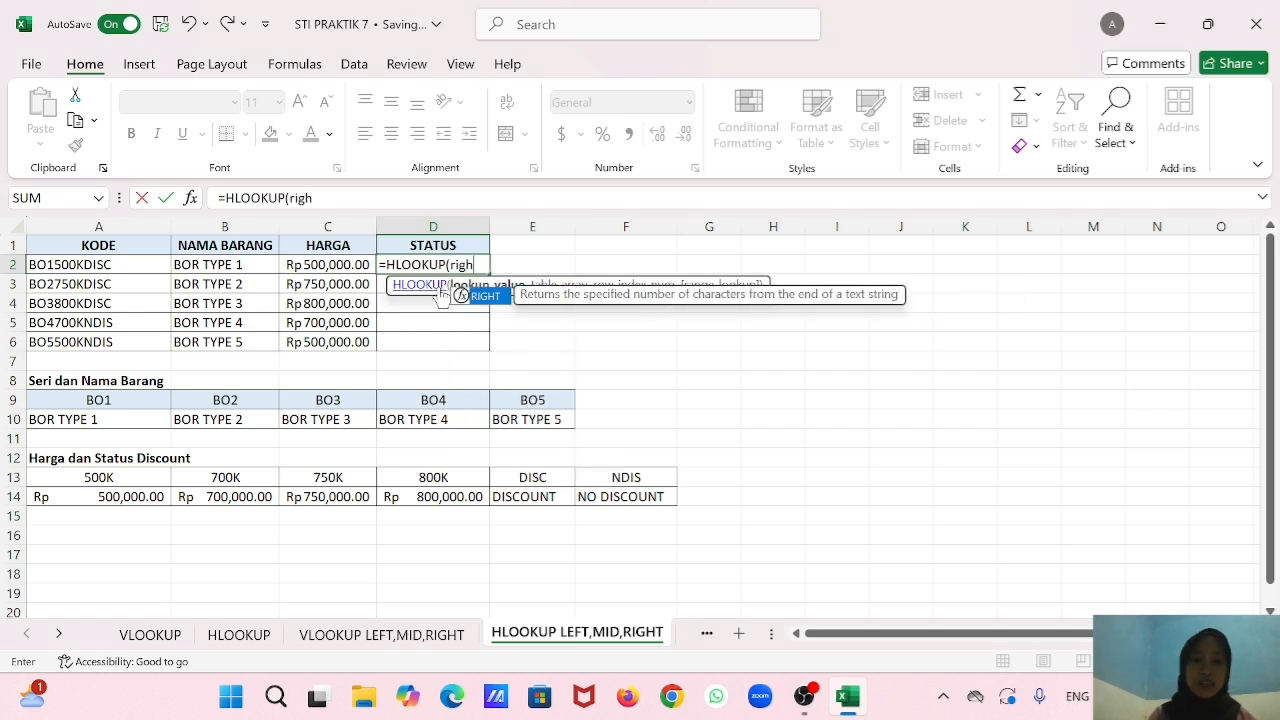
{"action": "double_click", "coordinate": [486, 296]}
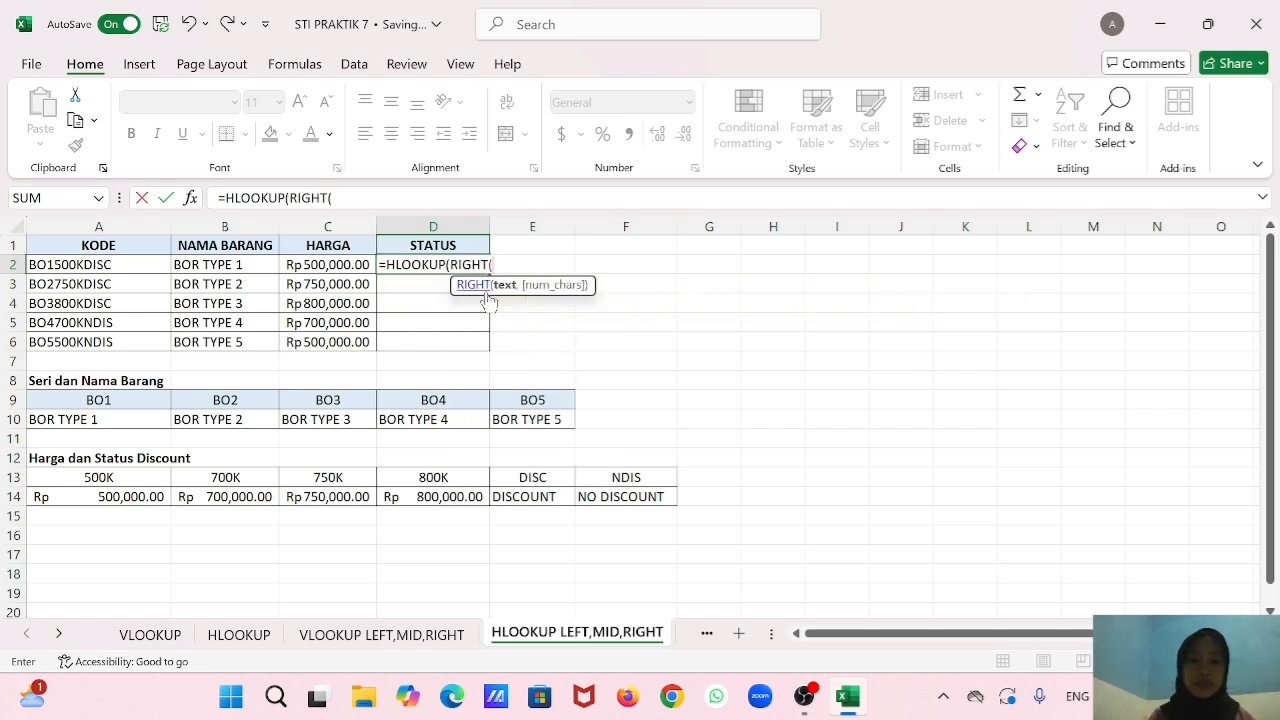
{"action": "left_click", "coordinate": [105, 265]}
{"action": "type", "text": ","}
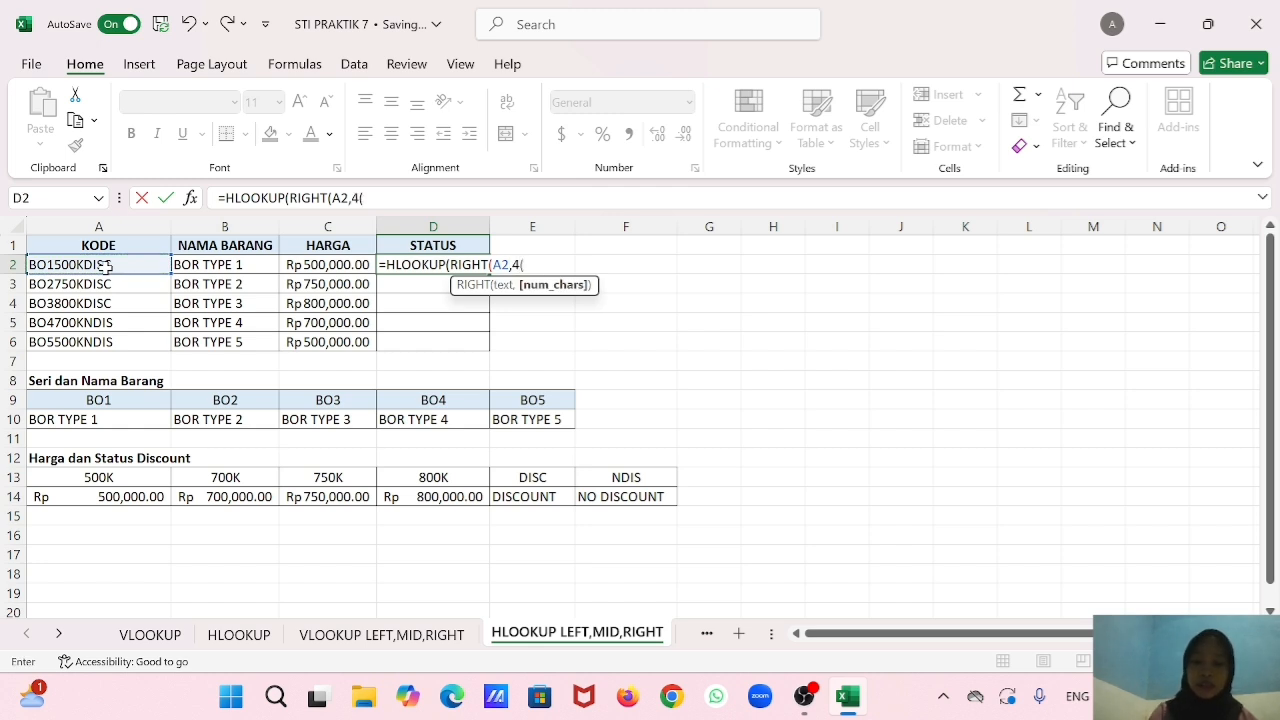
{"action": "type", "text": "4),"}
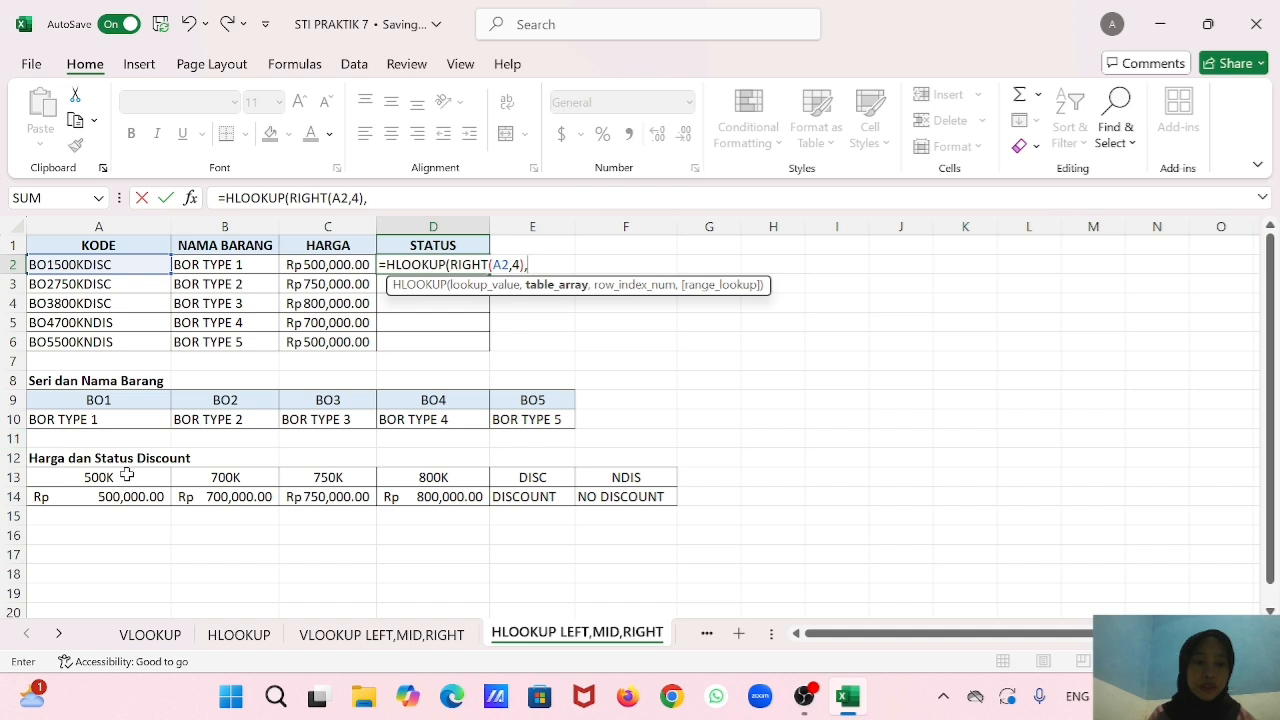
Complete the D2 HLOOKUP with table range A13:F14, row index 2 and range lookup 0, and fill it down to D6.
{"action": "left_click_drag", "start_coordinate": [126, 476], "coordinate": [605, 492]}
{"action": "type", "text": ",2,0)"}
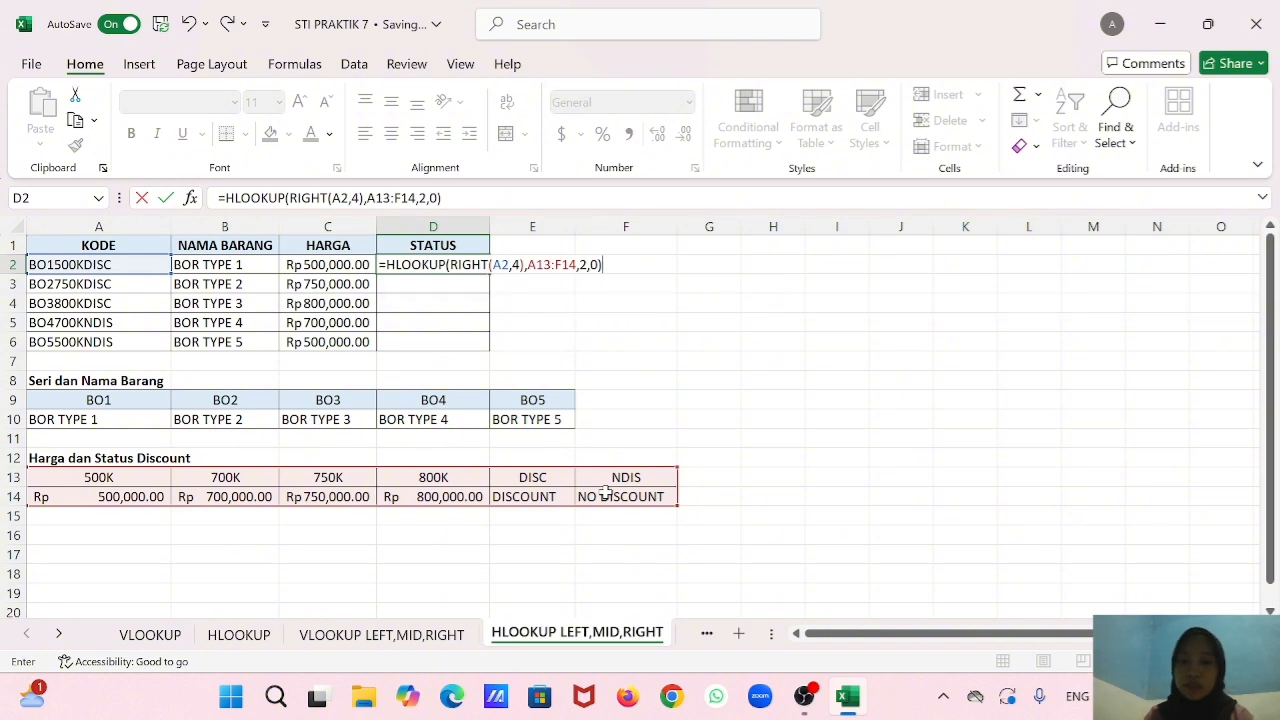
{"action": "key", "text": "Return"}
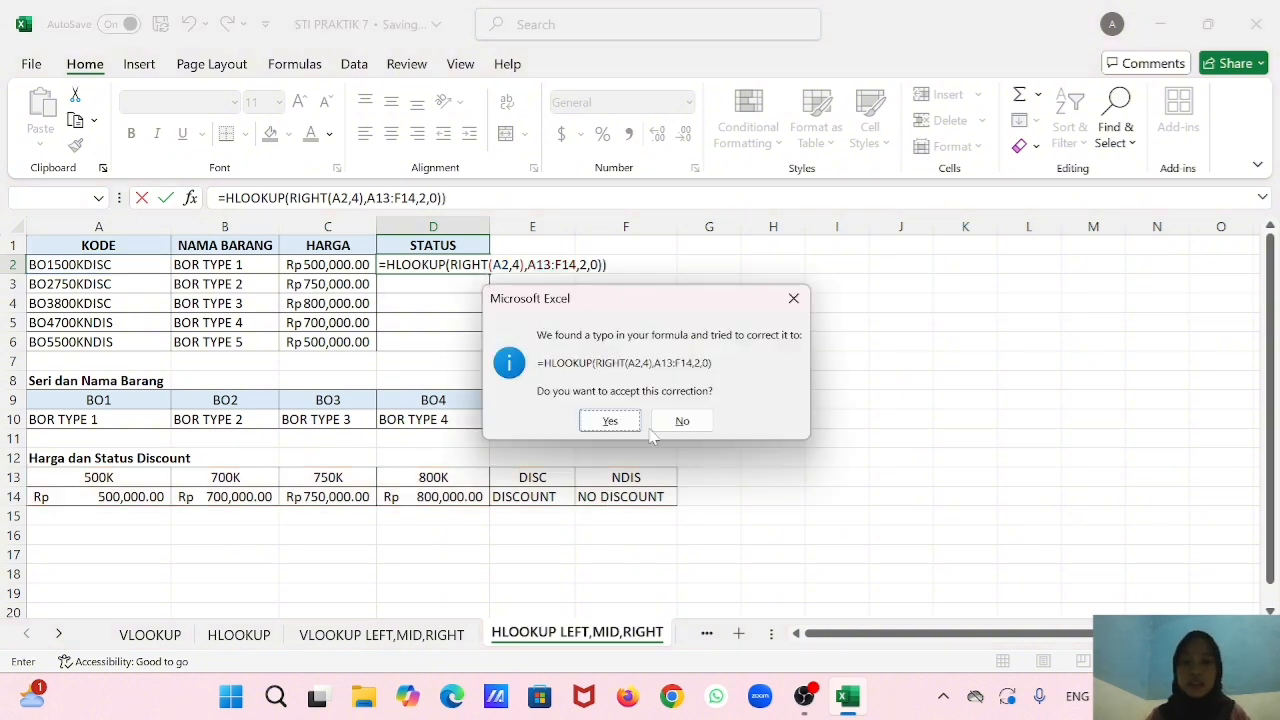
{"action": "left_click", "coordinate": [620, 422]}
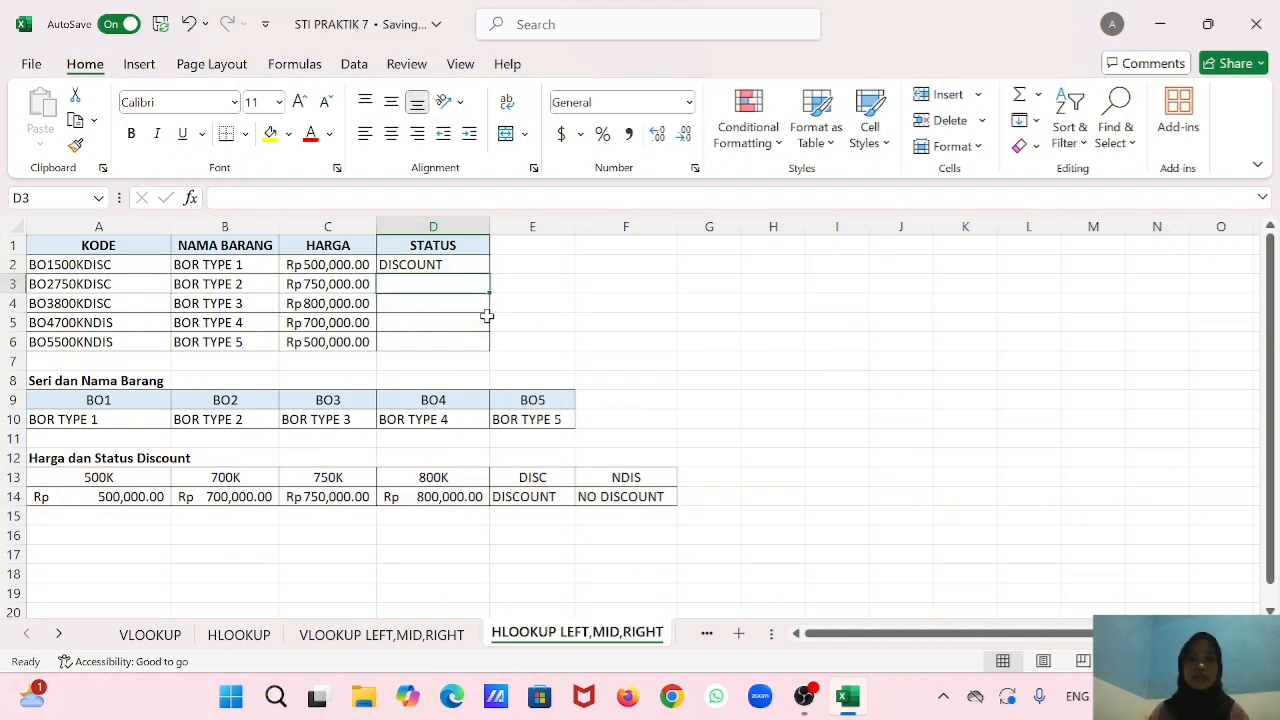
{"action": "left_click", "coordinate": [466, 264]}
{"action": "left_click_drag", "start_coordinate": [486, 272], "coordinate": [486, 341]}
{"action": "left_click", "coordinate": [452, 283]}
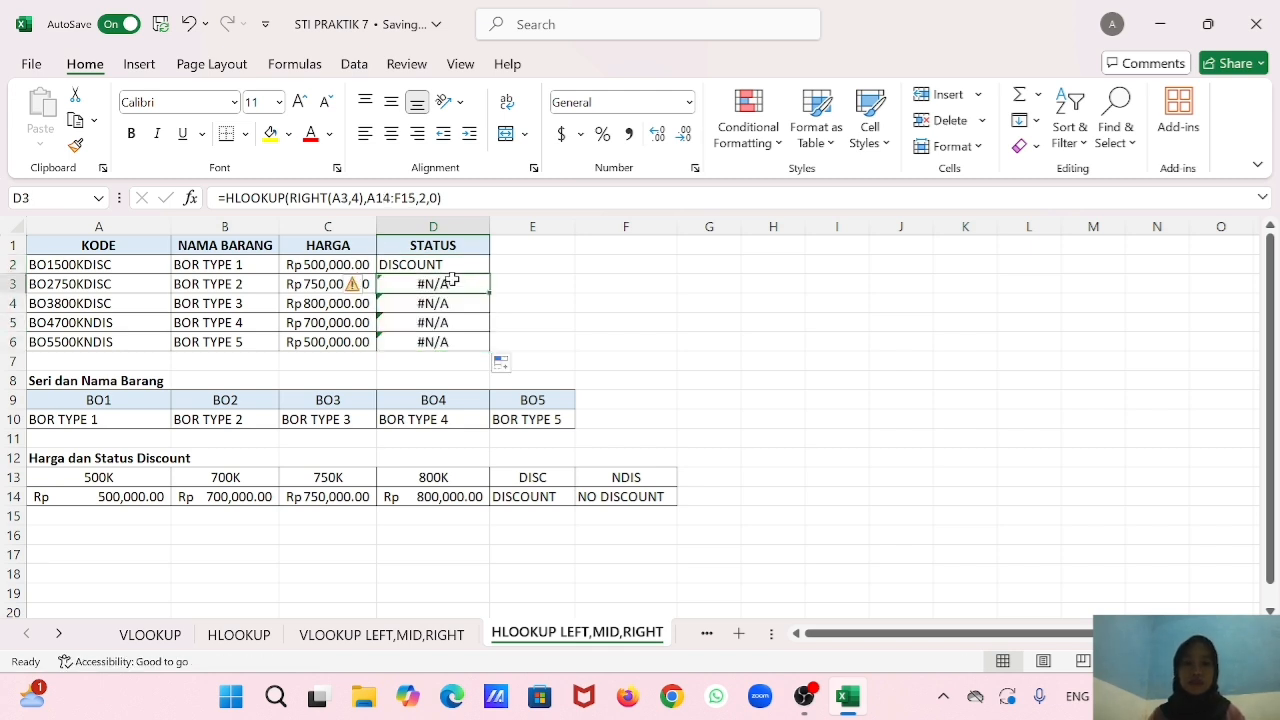
{"action": "double_click", "coordinate": [455, 284]}
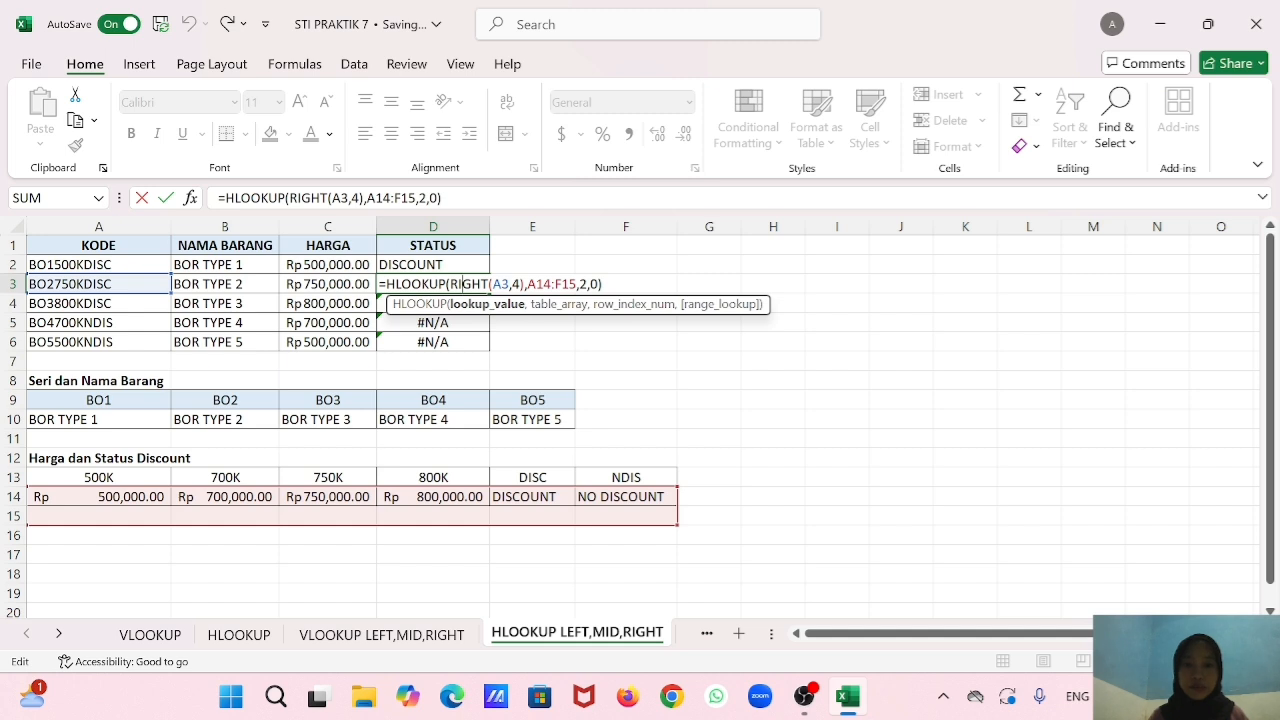
{"action": "left_click", "coordinate": [577, 284]}
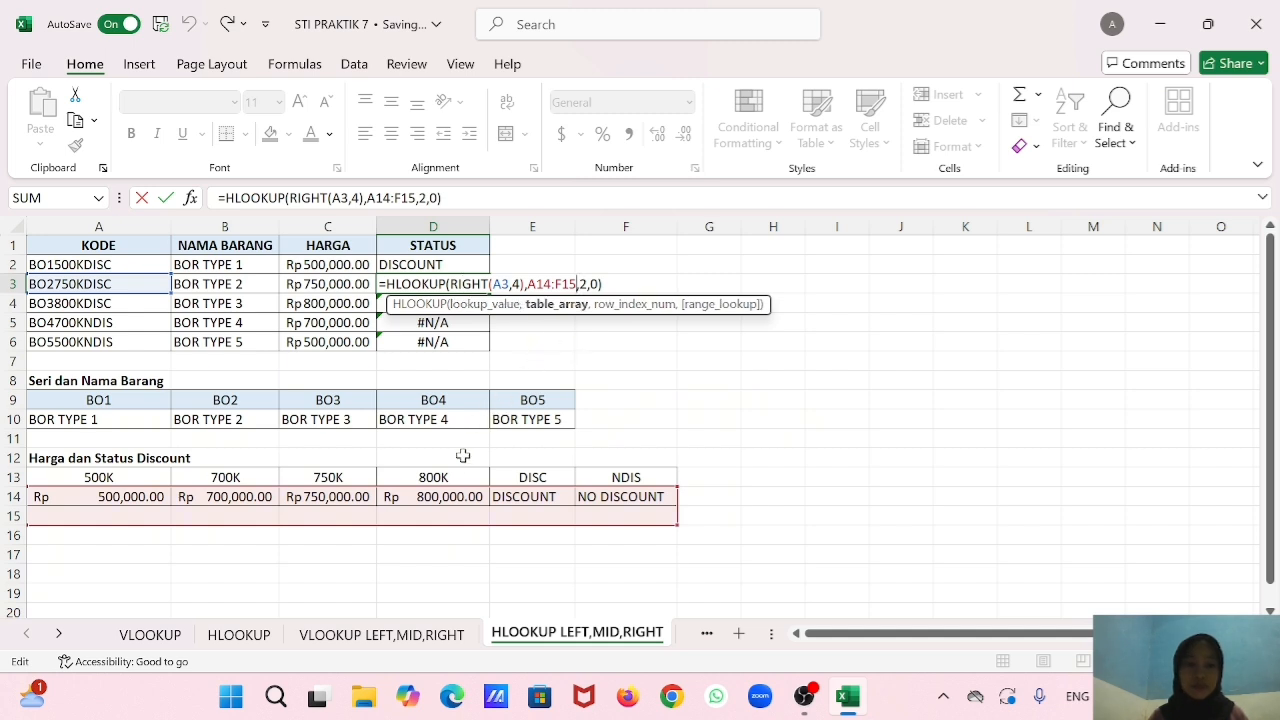
{"action": "left_click", "coordinate": [453, 484]}
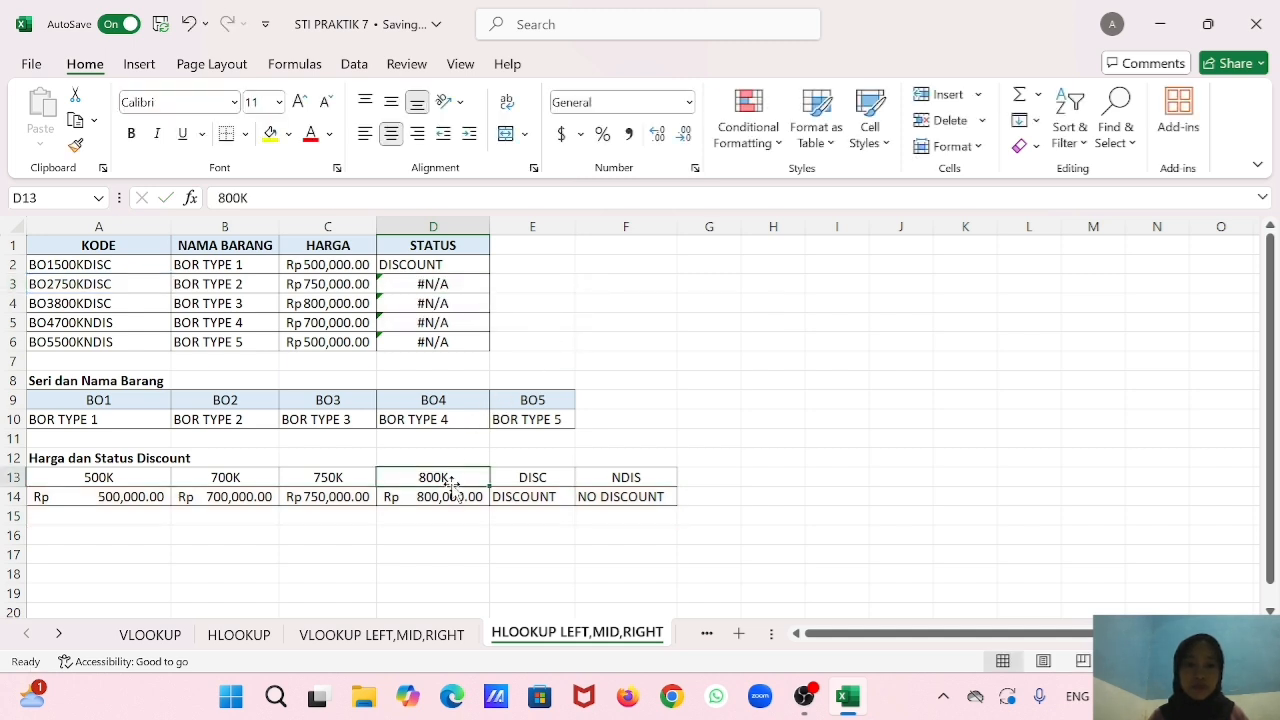
Shift the table range in the D3 HLOOKUP formula to A13:F14.
{"action": "double_click", "coordinate": [463, 284]}
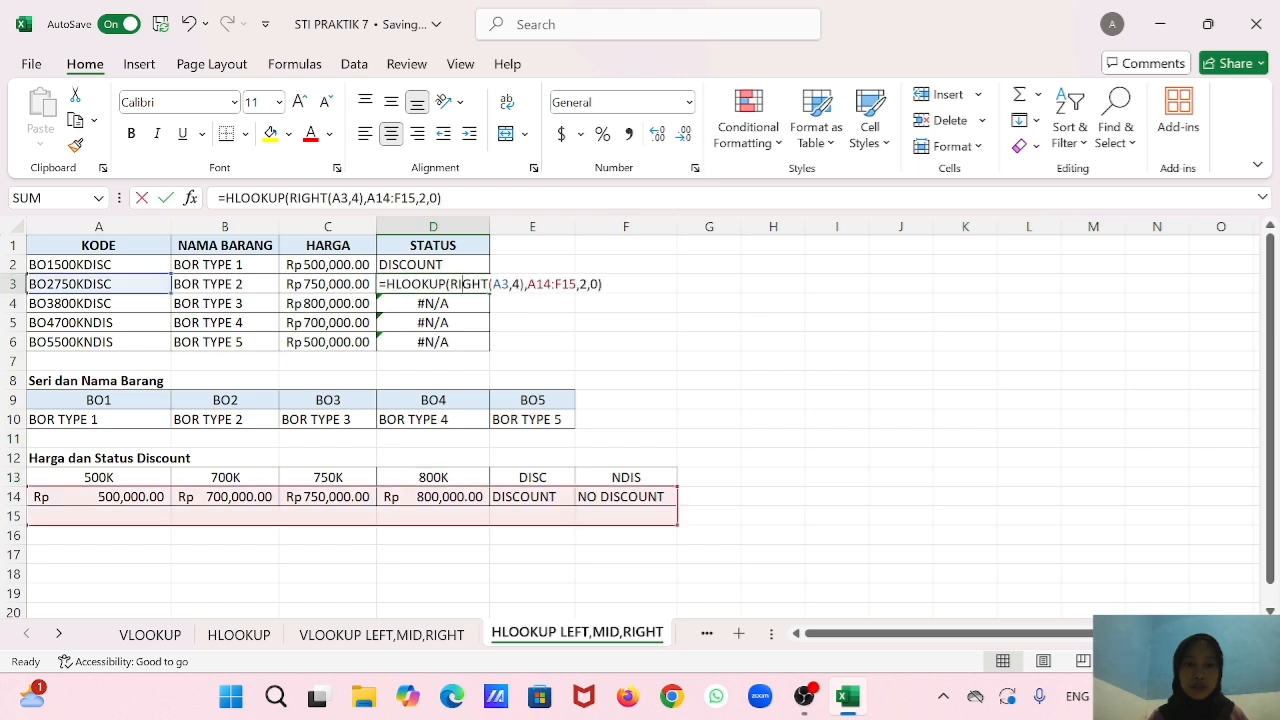
{"action": "left_click", "coordinate": [577, 284]}
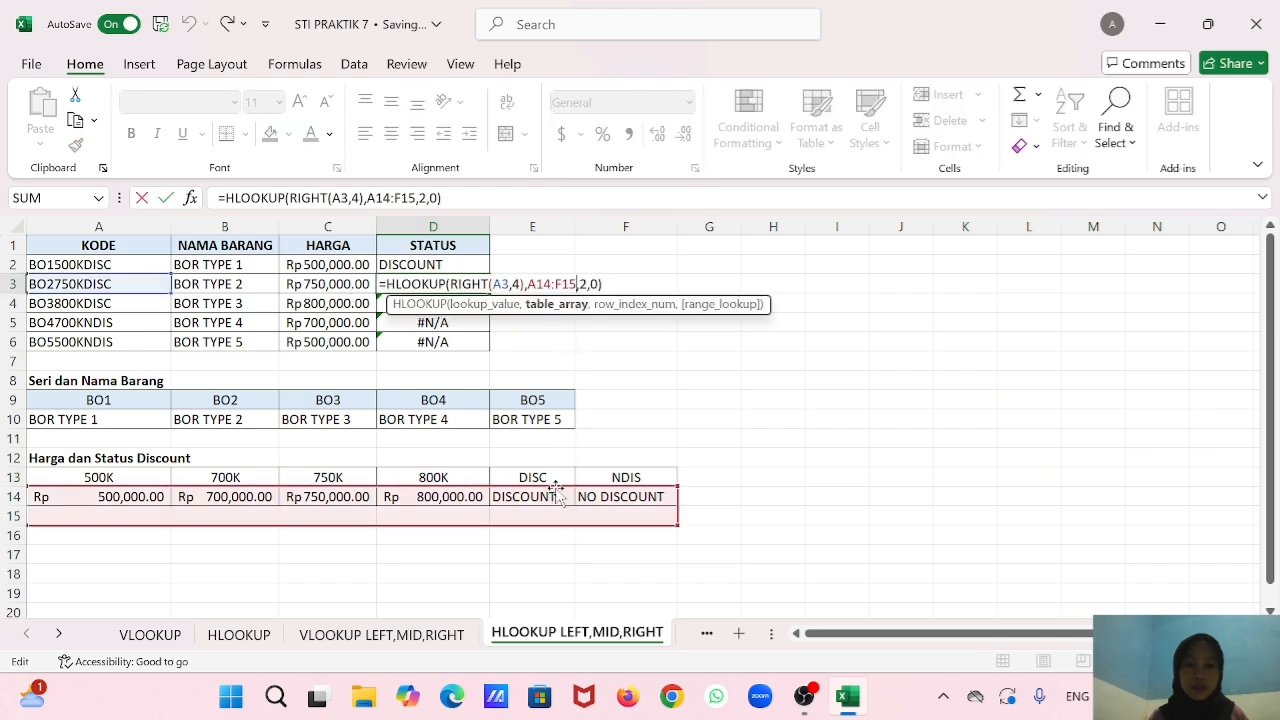
{"action": "left_click_drag", "start_coordinate": [560, 497], "coordinate": [555, 477]}
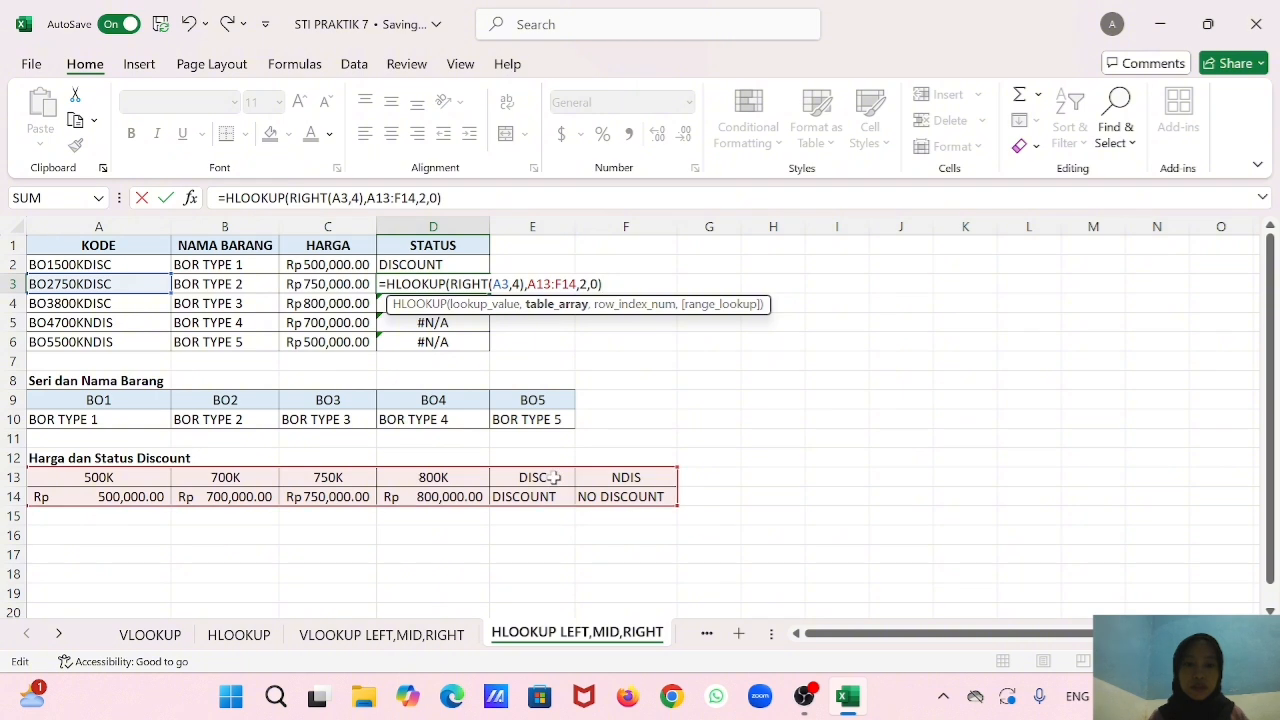
{"action": "key", "text": "Return"}
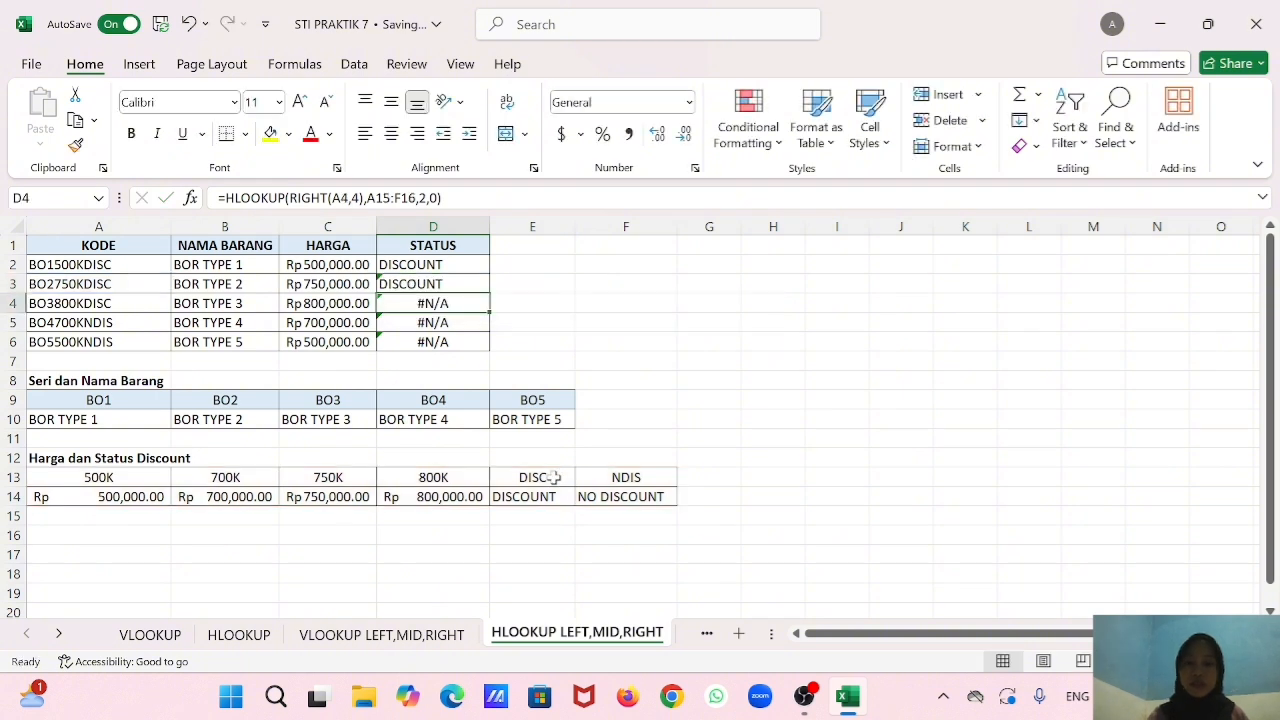
Shift the table range in the D4 HLOOKUP formula to A13:F14.
{"action": "double_click", "coordinate": [465, 303]}
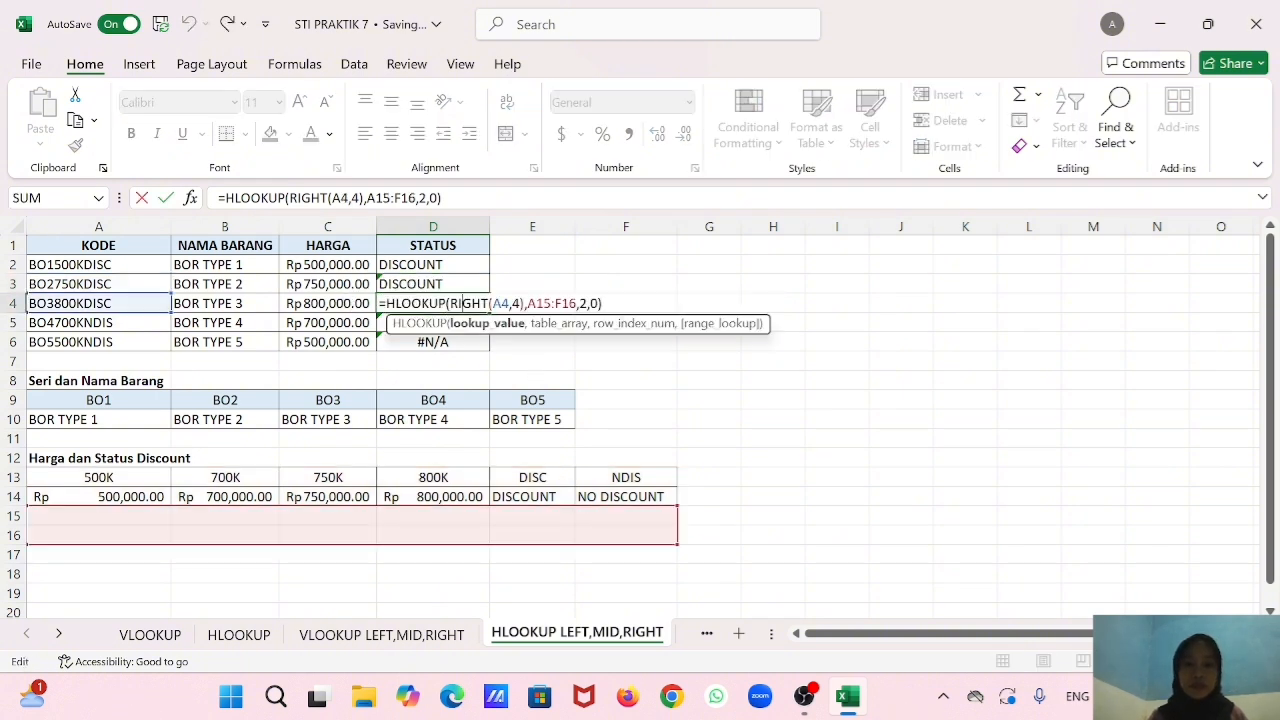
{"action": "left_click_drag", "start_coordinate": [541, 506], "coordinate": [540, 480]}
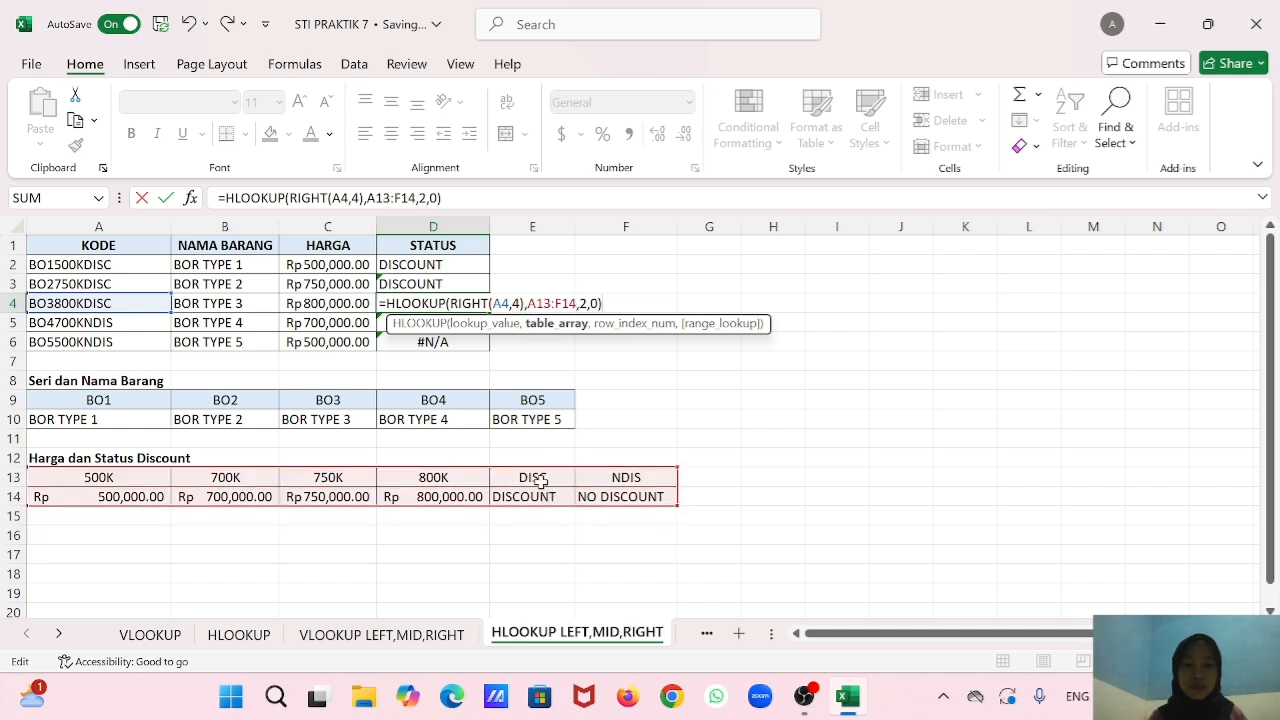
{"action": "key", "text": "Return"}
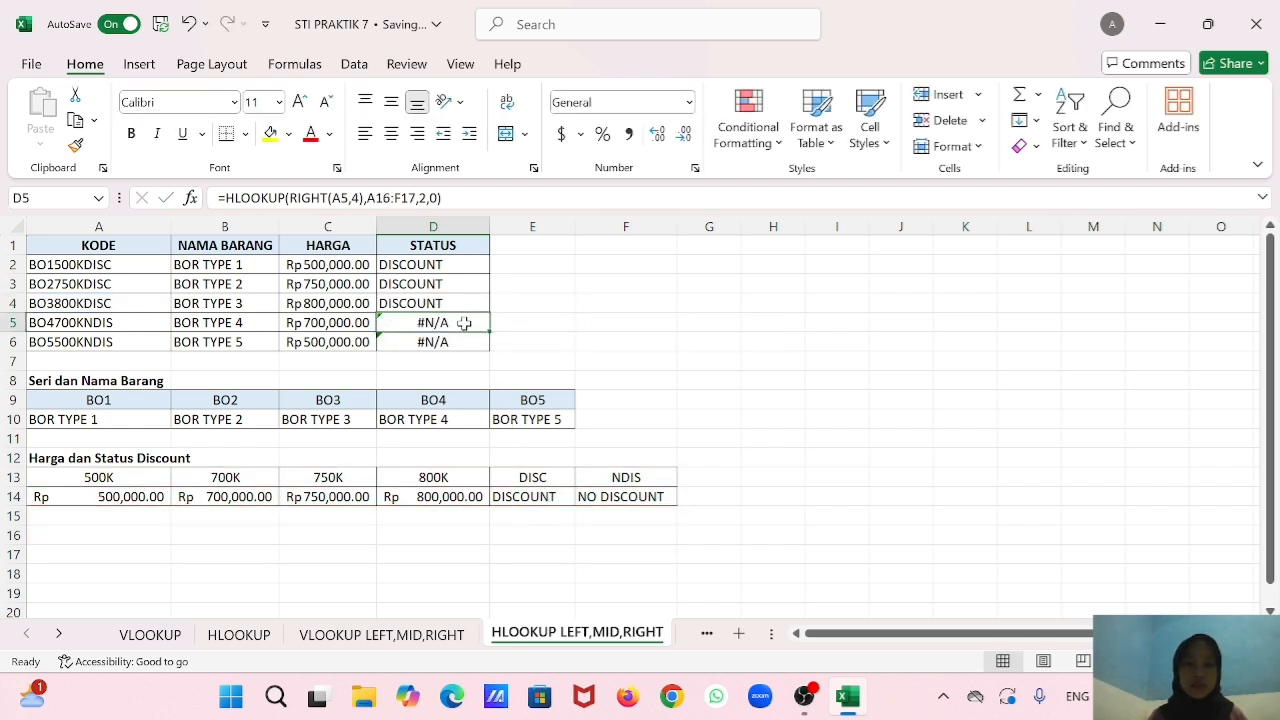
Shift the table range in the D5 HLOOKUP formula to A13:F14.
{"action": "double_click", "coordinate": [463, 323]}
{"action": "left_click", "coordinate": [577, 323]}
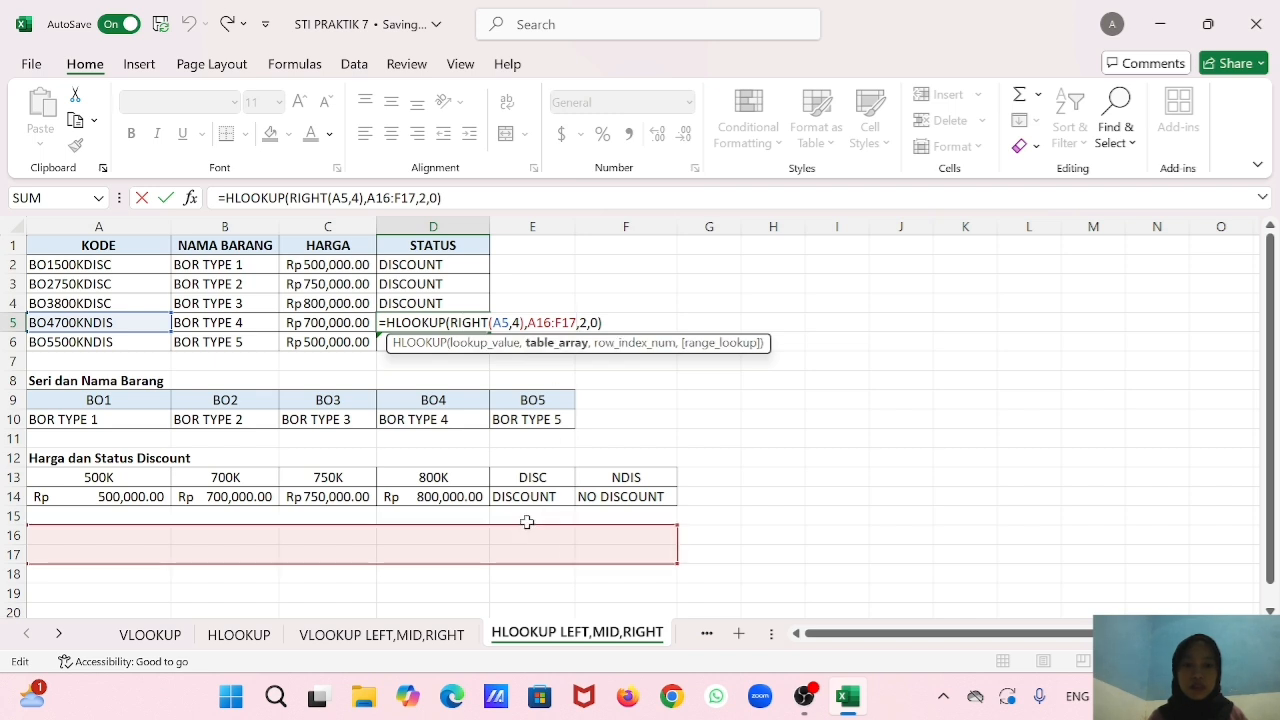
{"action": "left_click_drag", "start_coordinate": [526, 533], "coordinate": [524, 488]}
{"action": "key", "text": "Return"}
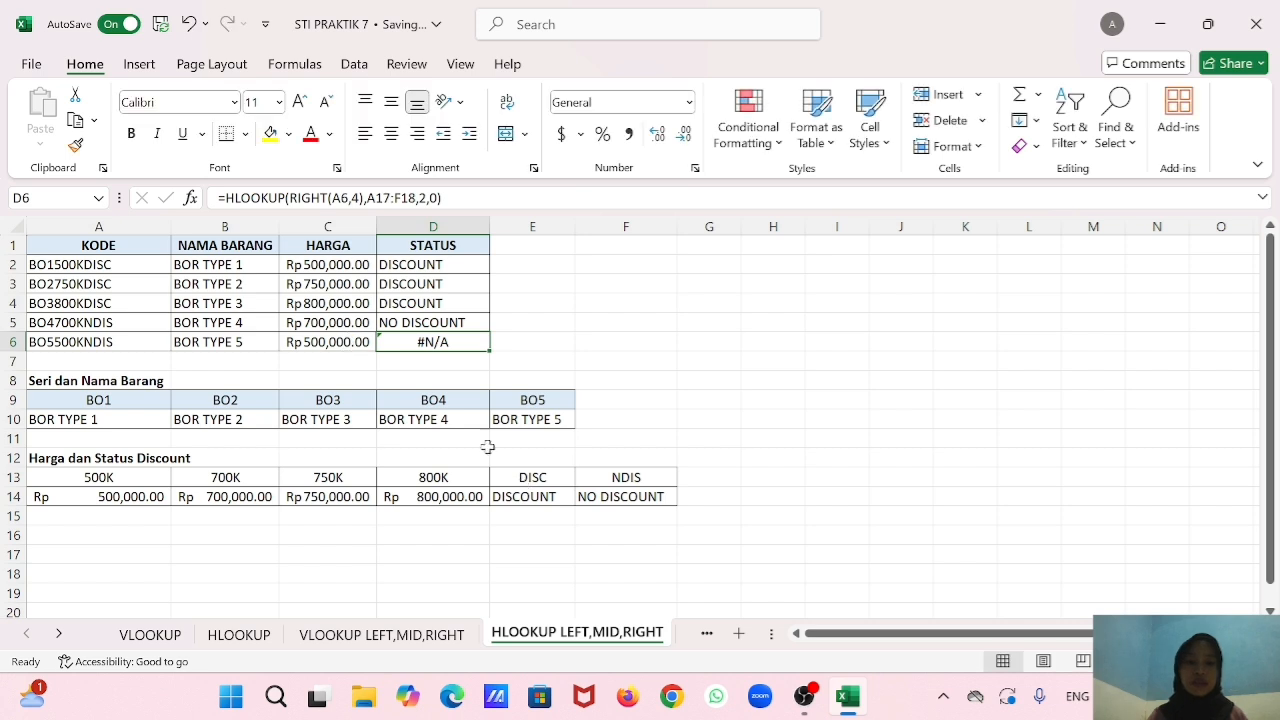
Shift the table range in the D6 HLOOKUP formula to A13:F14.
{"action": "double_click", "coordinate": [467, 341]}
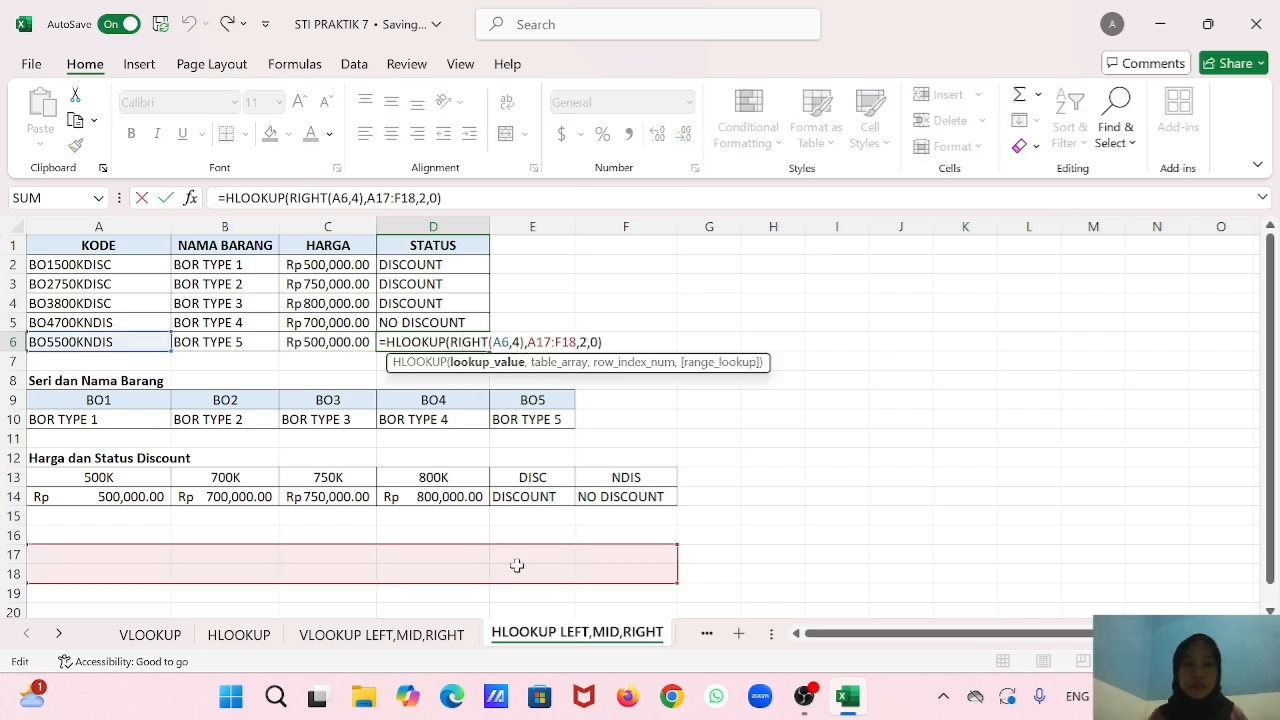
{"action": "left_click_drag", "start_coordinate": [513, 540], "coordinate": [522, 476]}
{"action": "key", "text": "Return"}
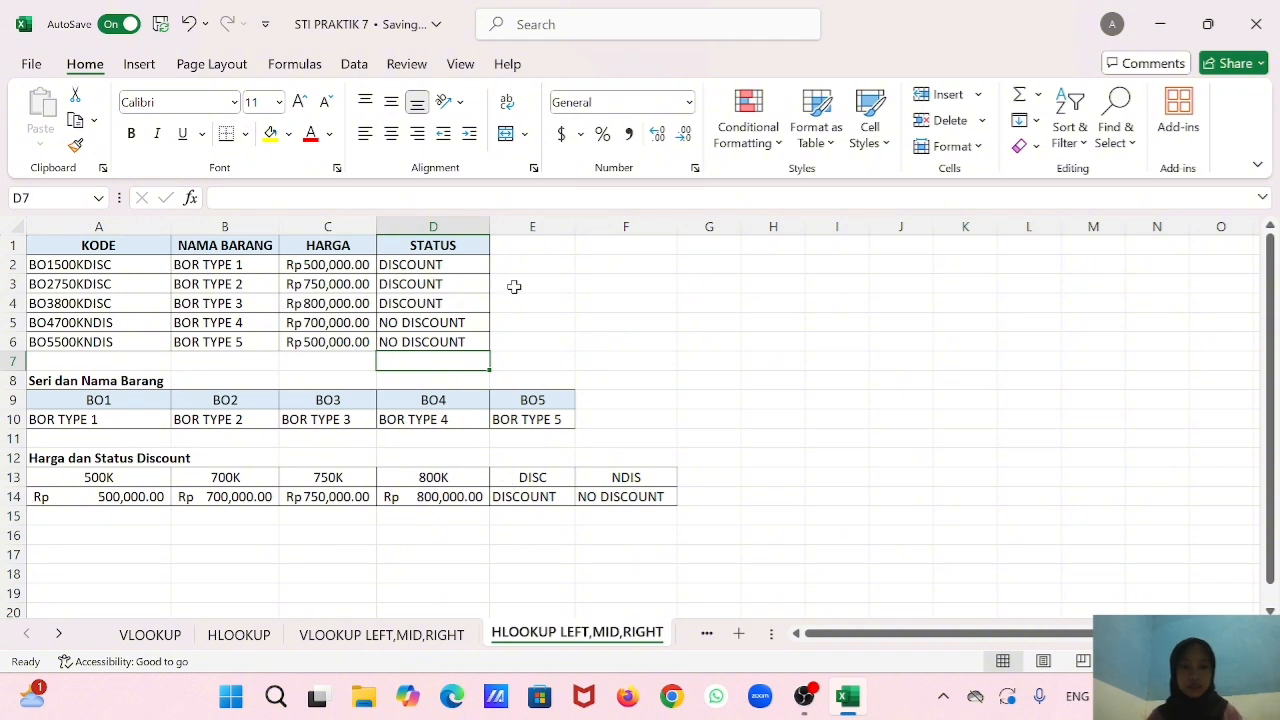
Switch to the Praktik Pertemuan 7 worksheet.
{"action": "left_click", "coordinate": [520, 300]}
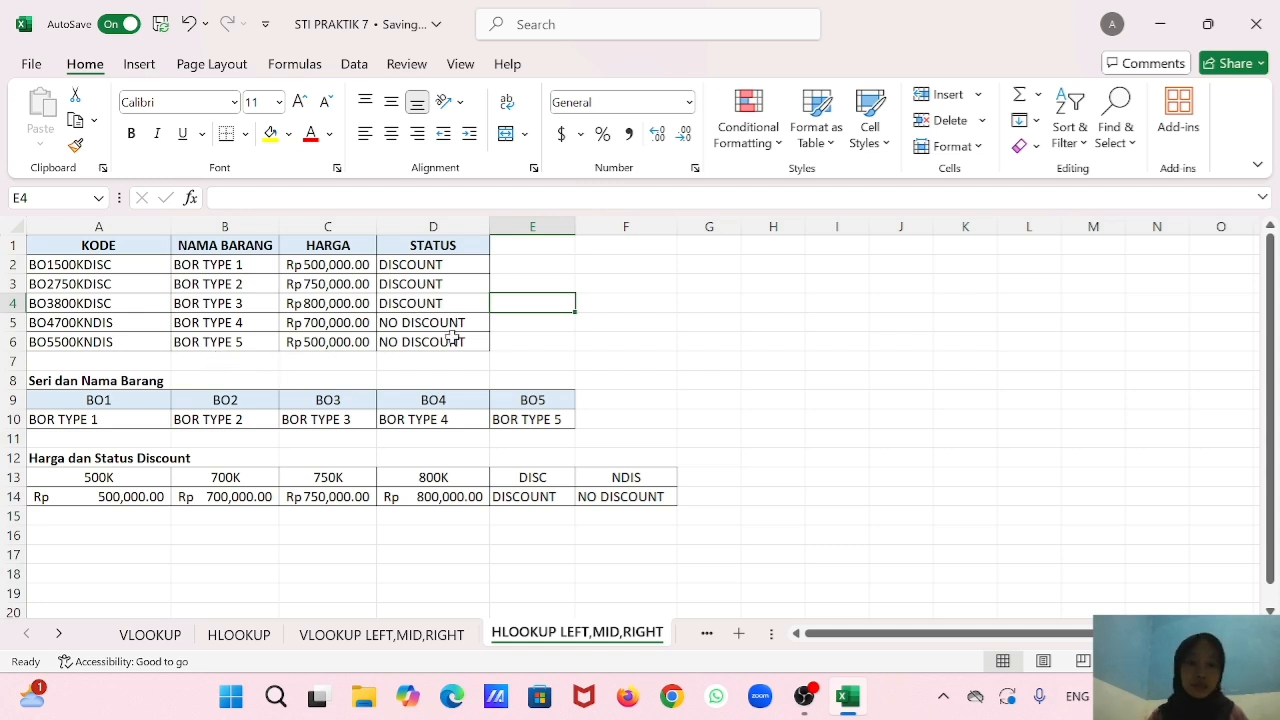
{"action": "left_click", "coordinate": [708, 634]}
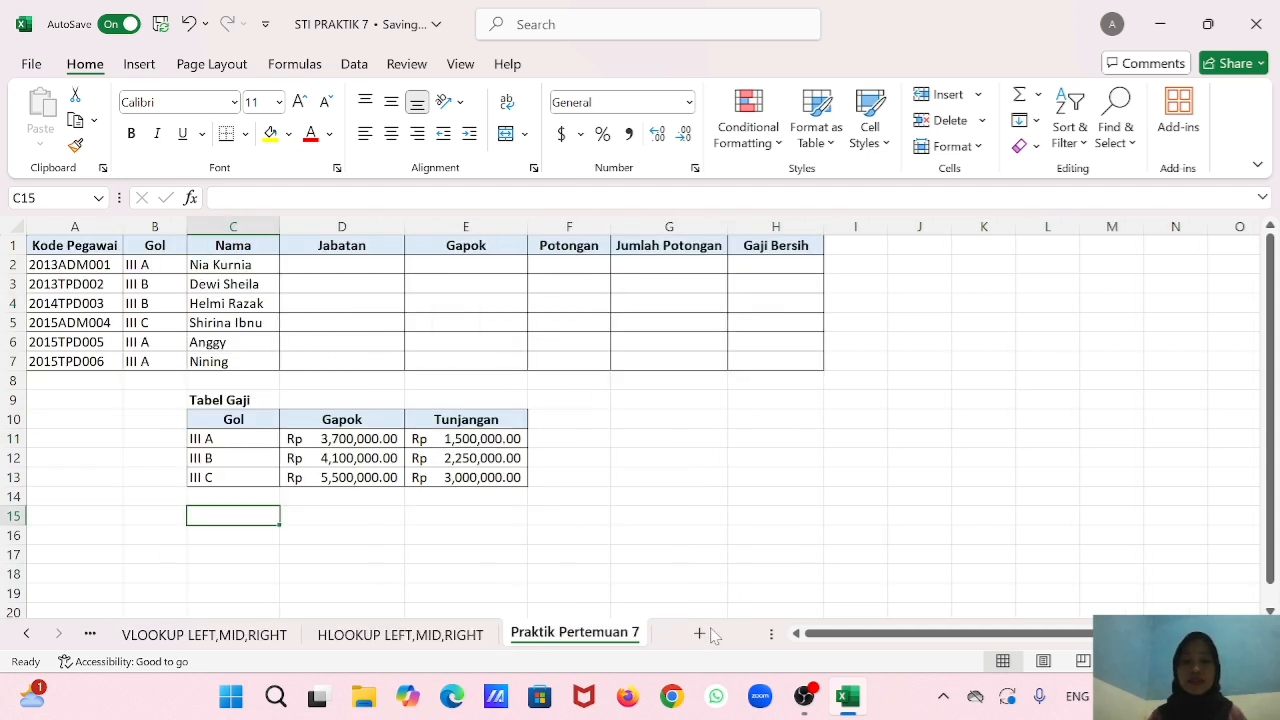
{"action": "left_click", "coordinate": [606, 640]}
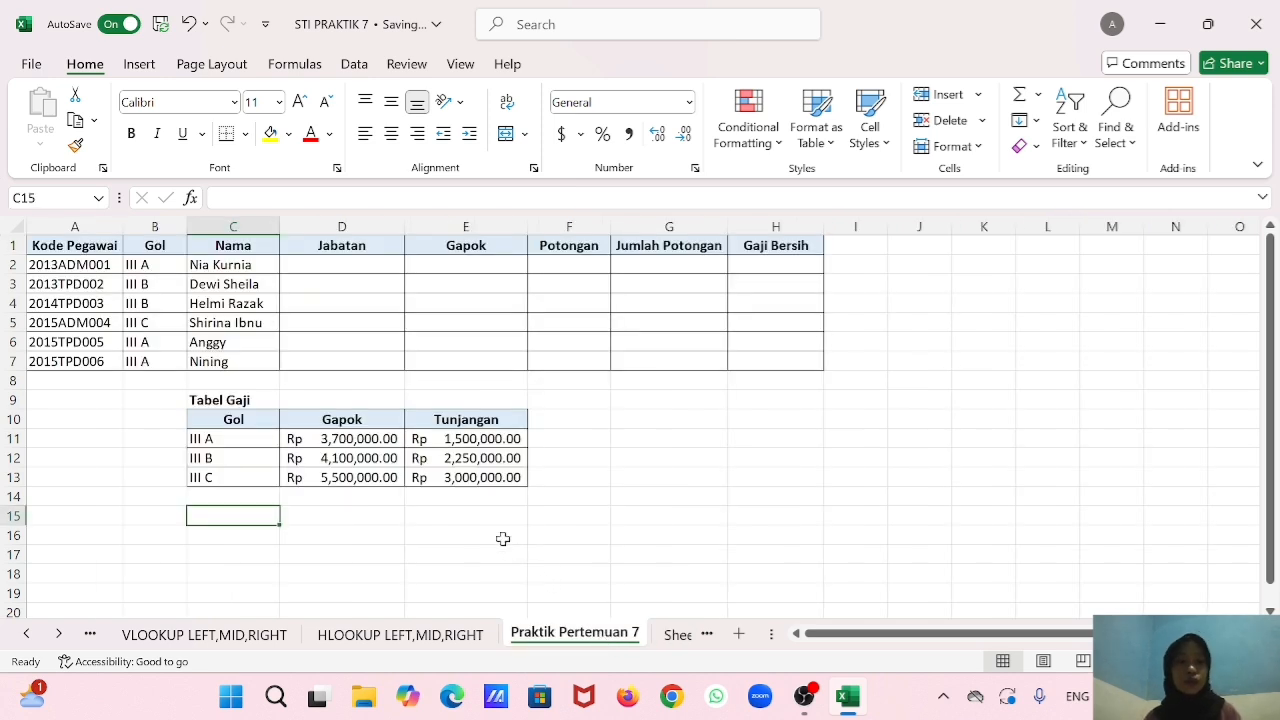
Start the Jabatan formula in D2 with an IF that tests MID(A2,5,3)="ADM".
{"action": "left_click", "coordinate": [371, 265]}
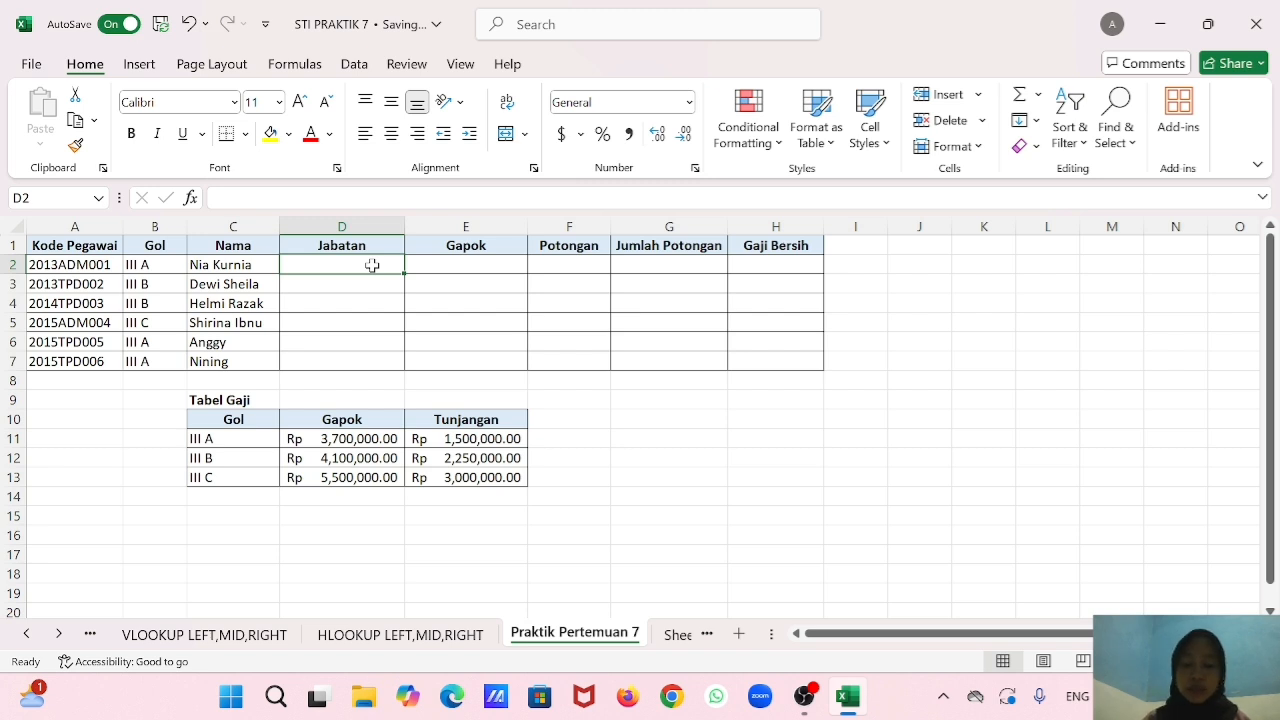
{"action": "type", "text": "="}
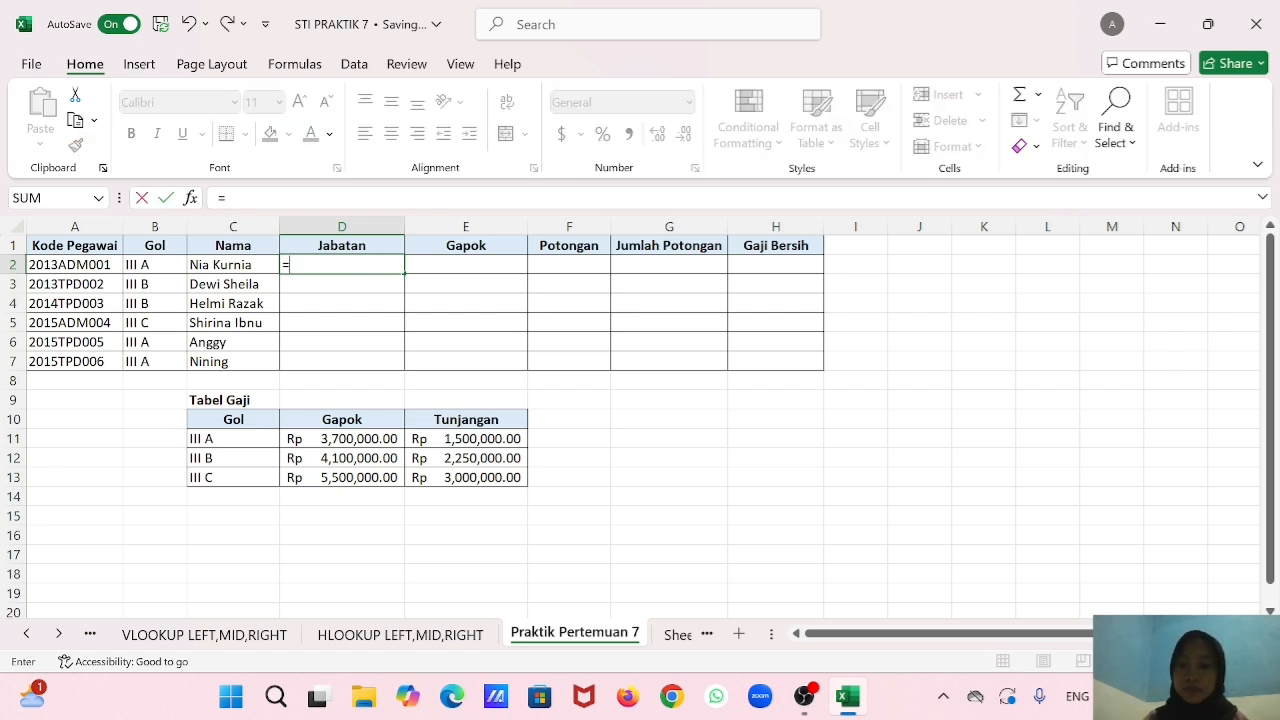
{"action": "type", "text": "if"}
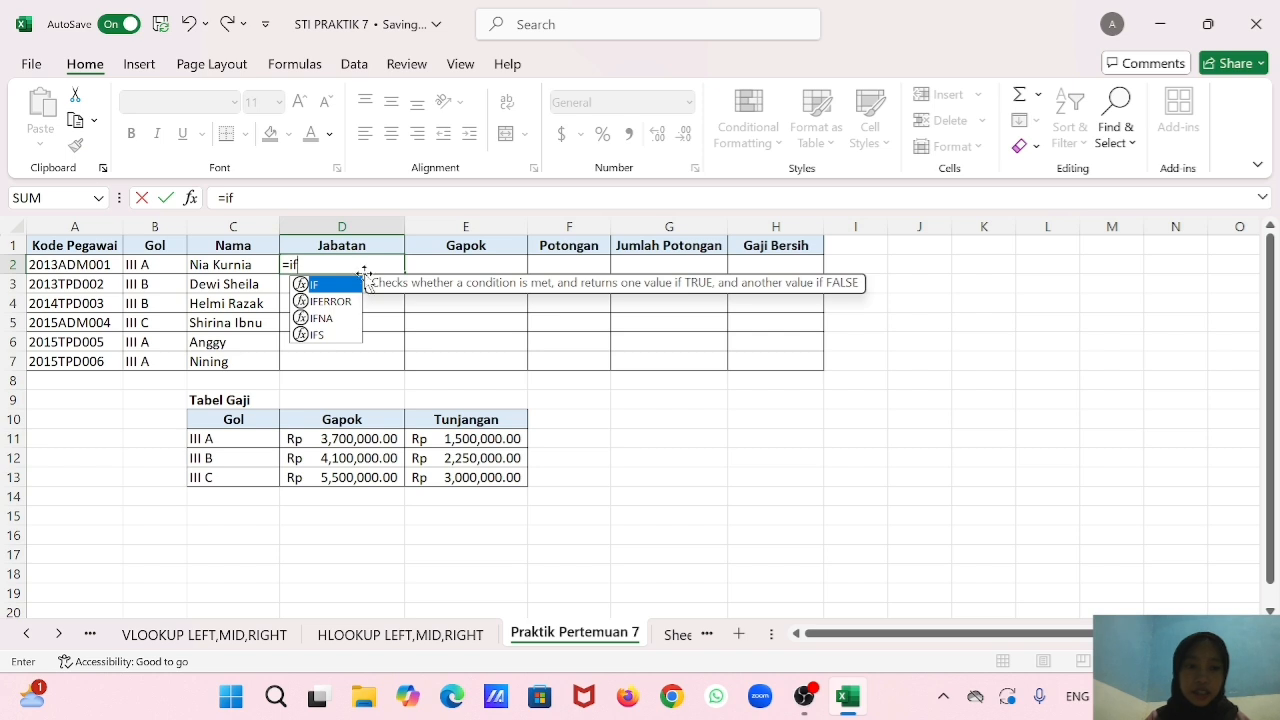
{"action": "double_click", "coordinate": [343, 287]}
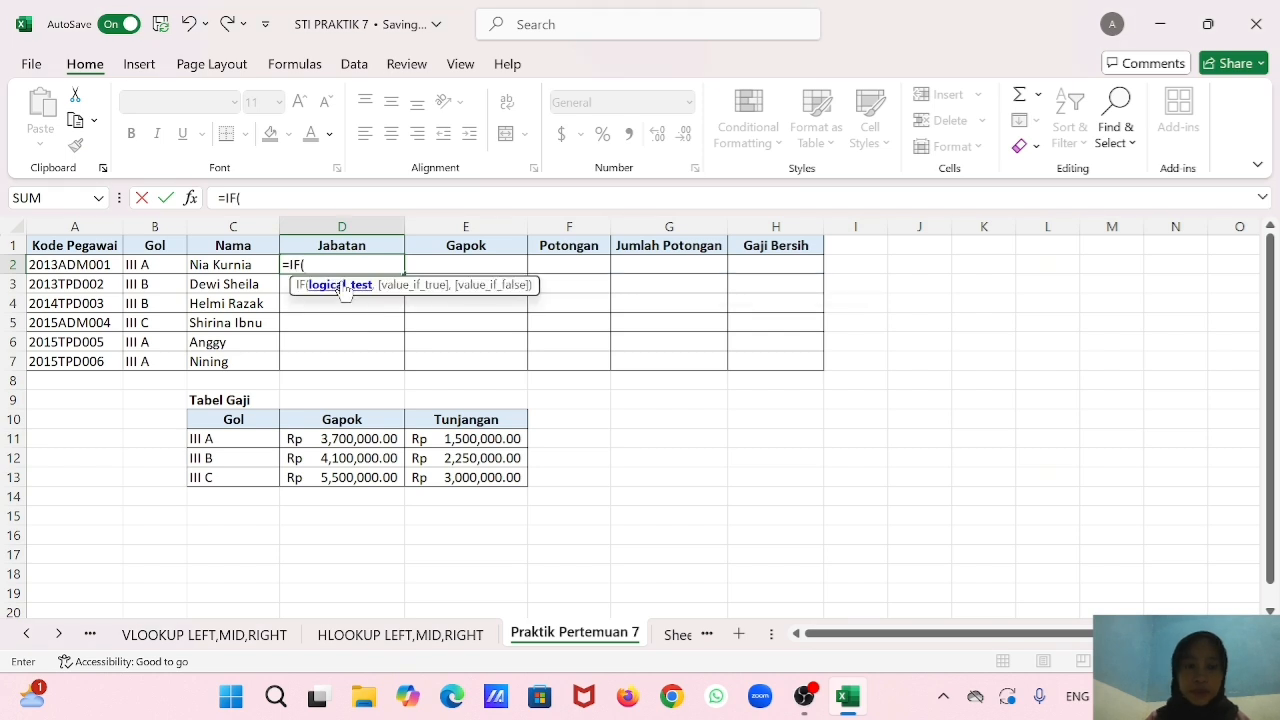
{"action": "type", "text": "mid"}
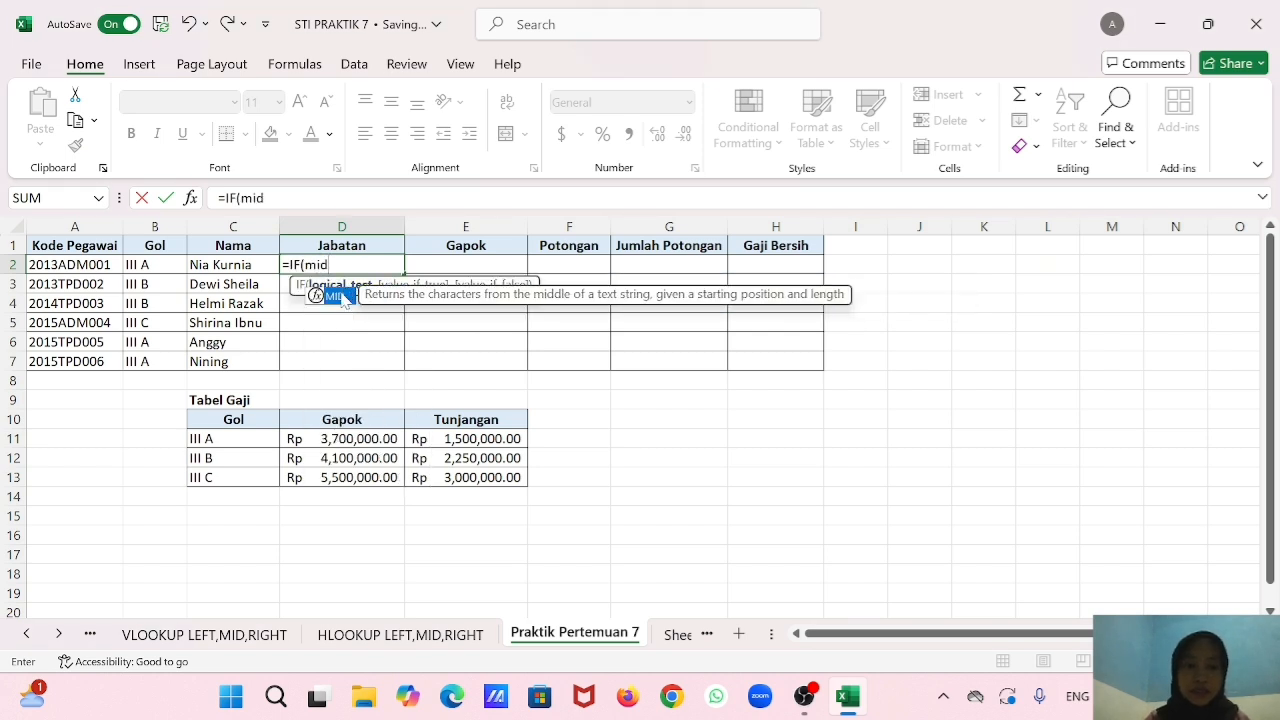
{"action": "double_click", "coordinate": [341, 290]}
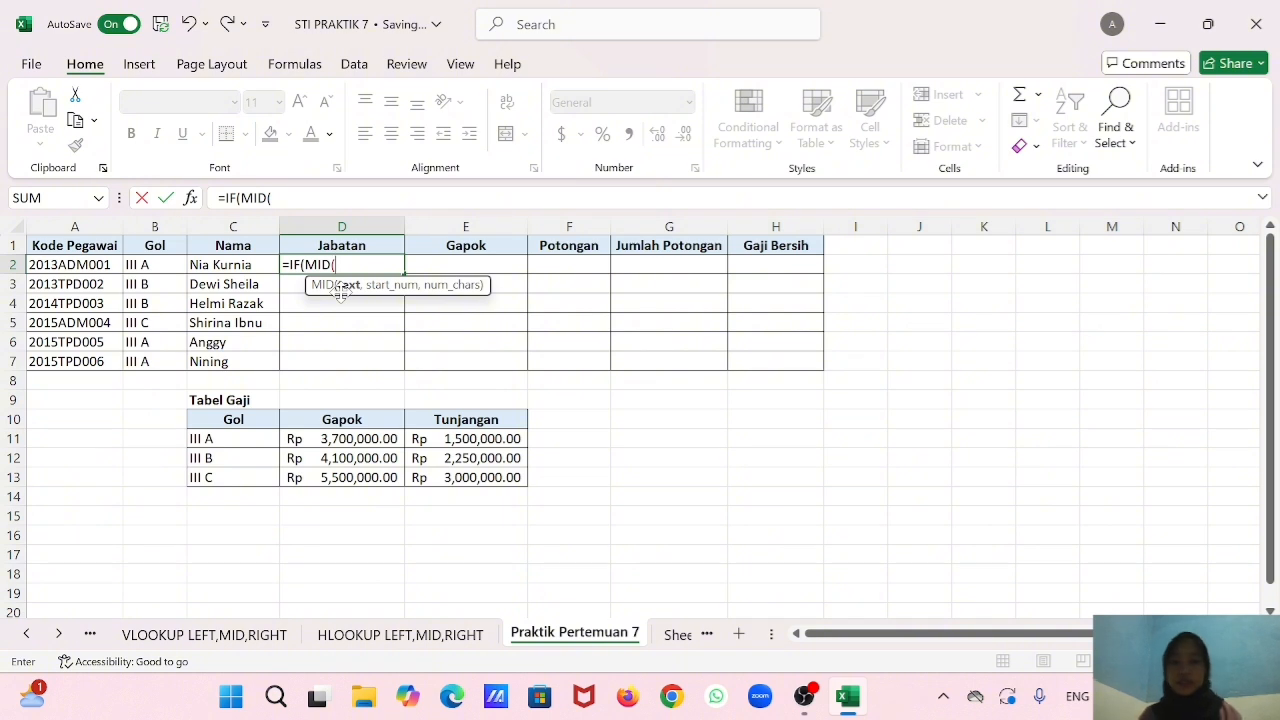
{"action": "left_click", "coordinate": [107, 265]}
{"action": "type", "text": ",5,"}
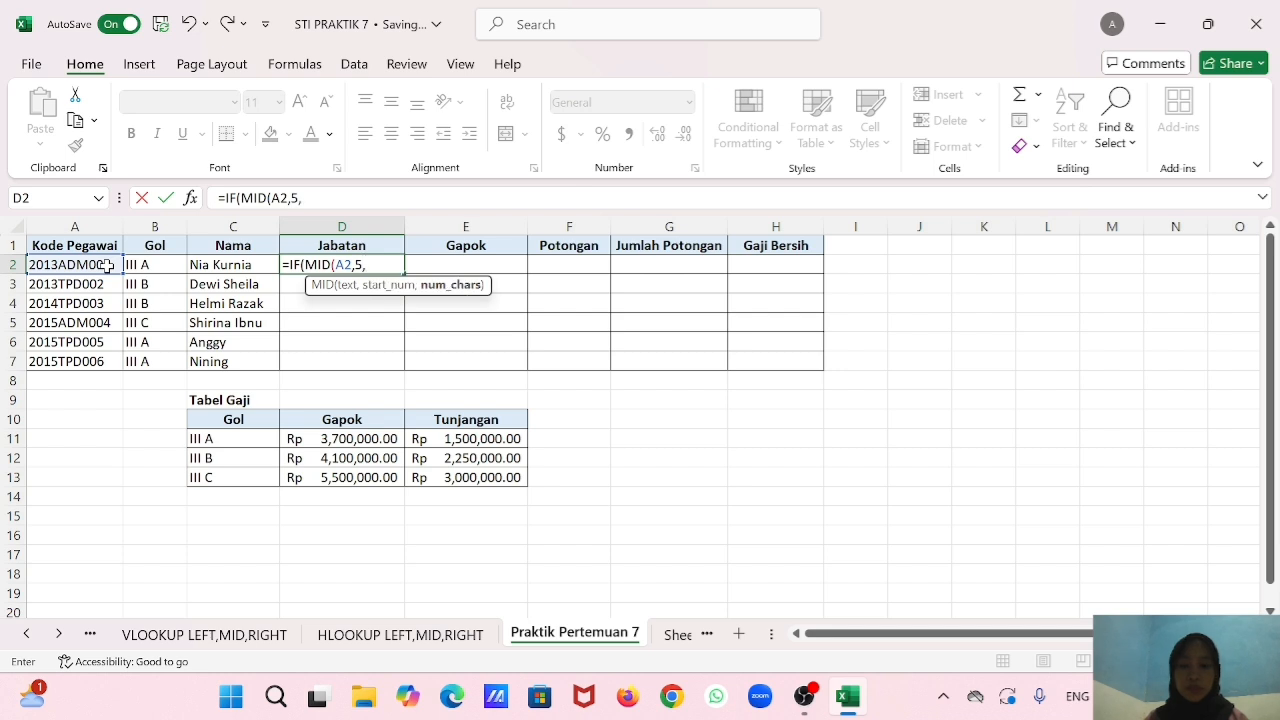
{"action": "type", "text": "3),"}
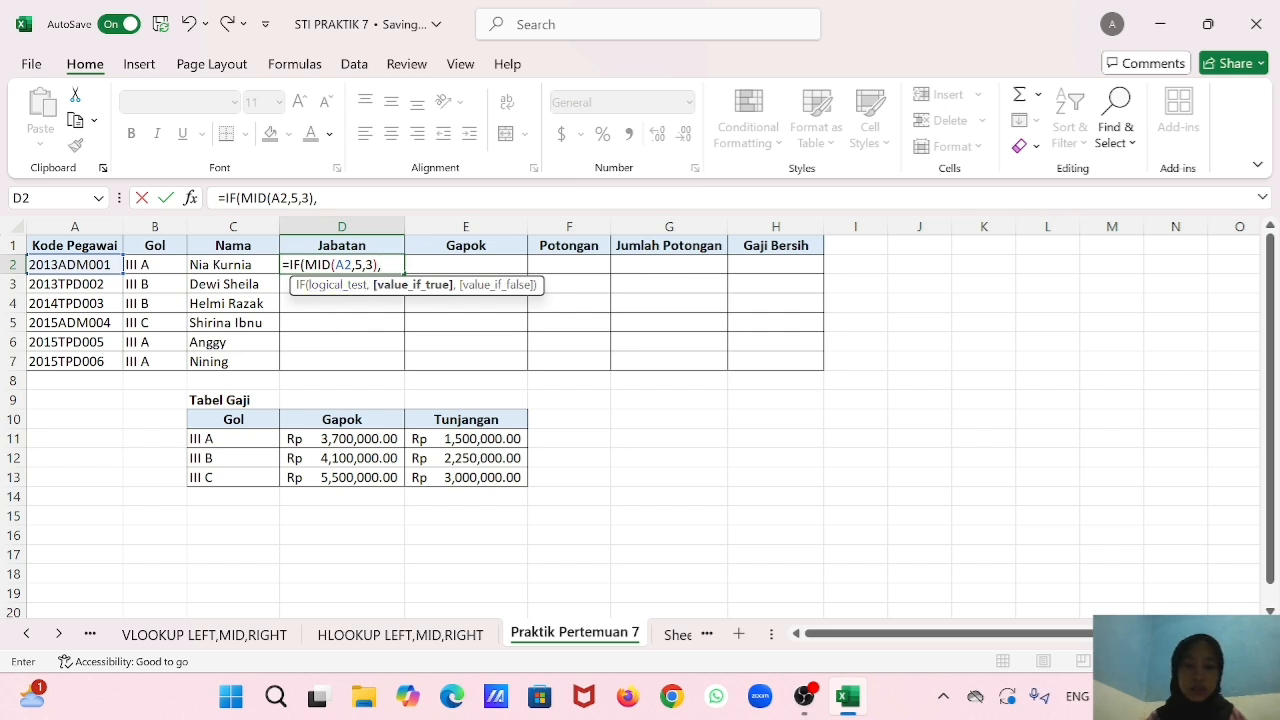
{"action": "key", "text": "BackSpace"}
{"action": "type", "text": "="}
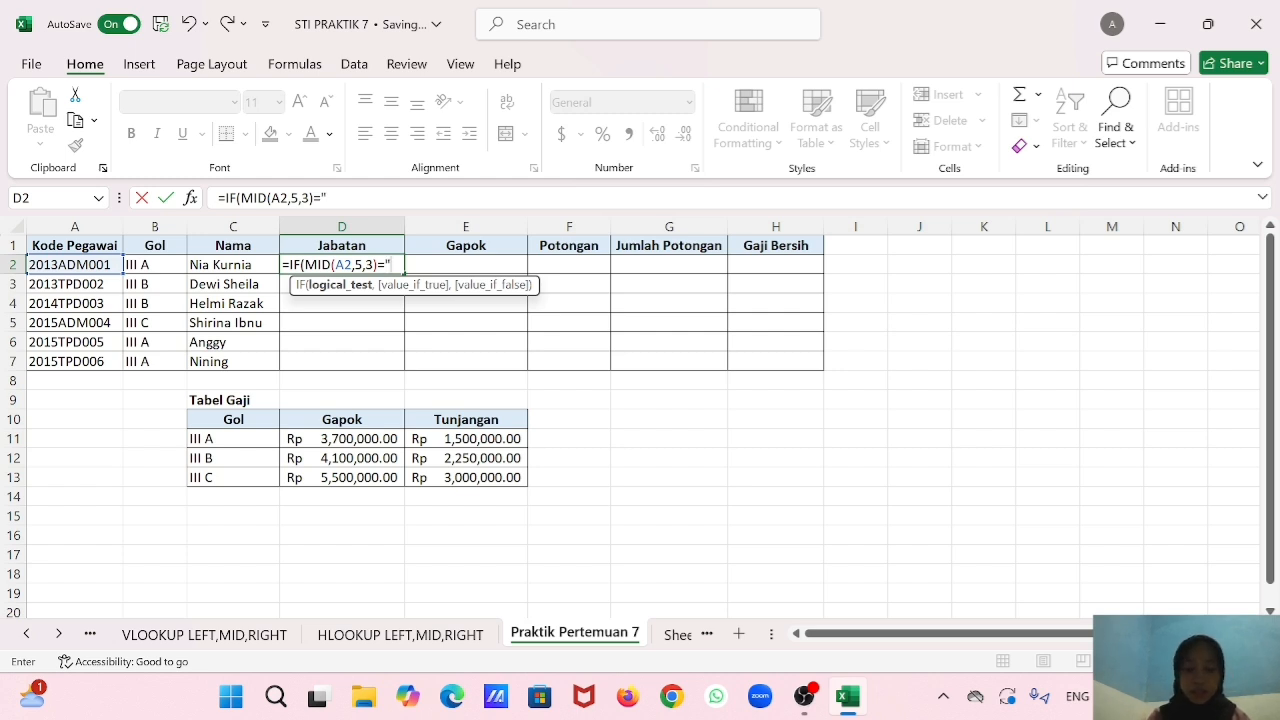
{"action": "type", "text": "\"ADM"}
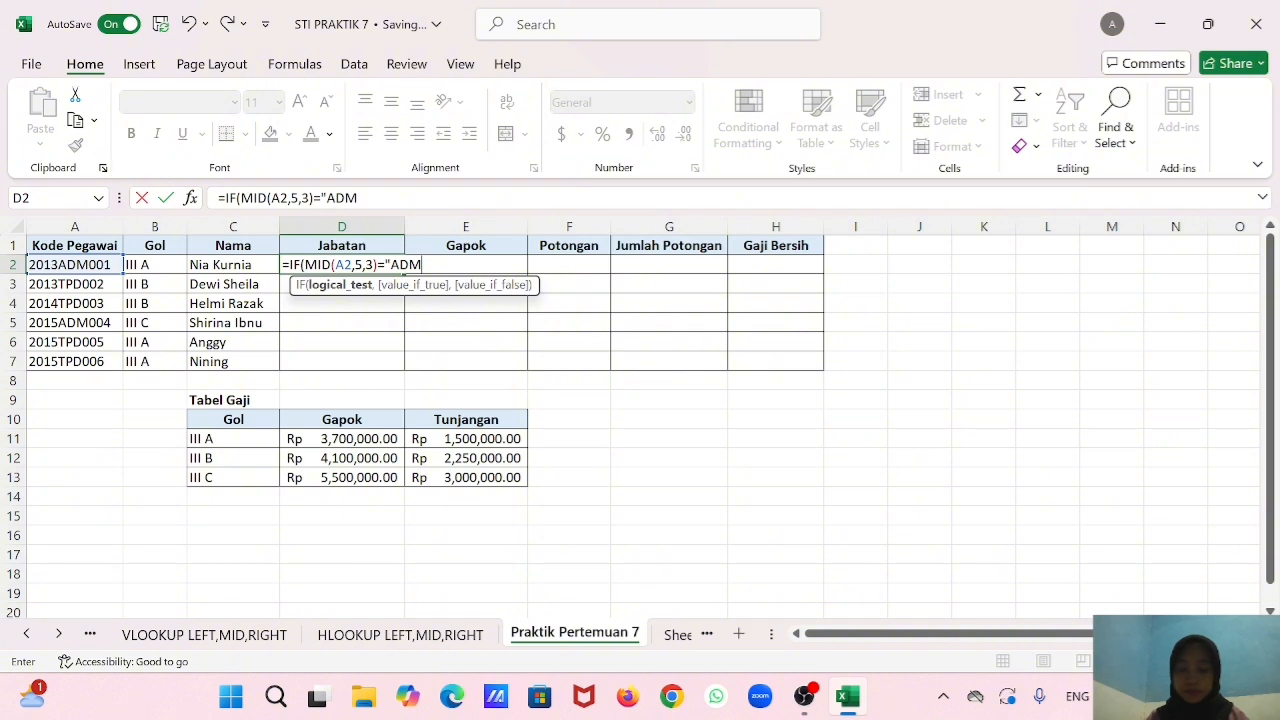
{"action": "type", "text": "\""}
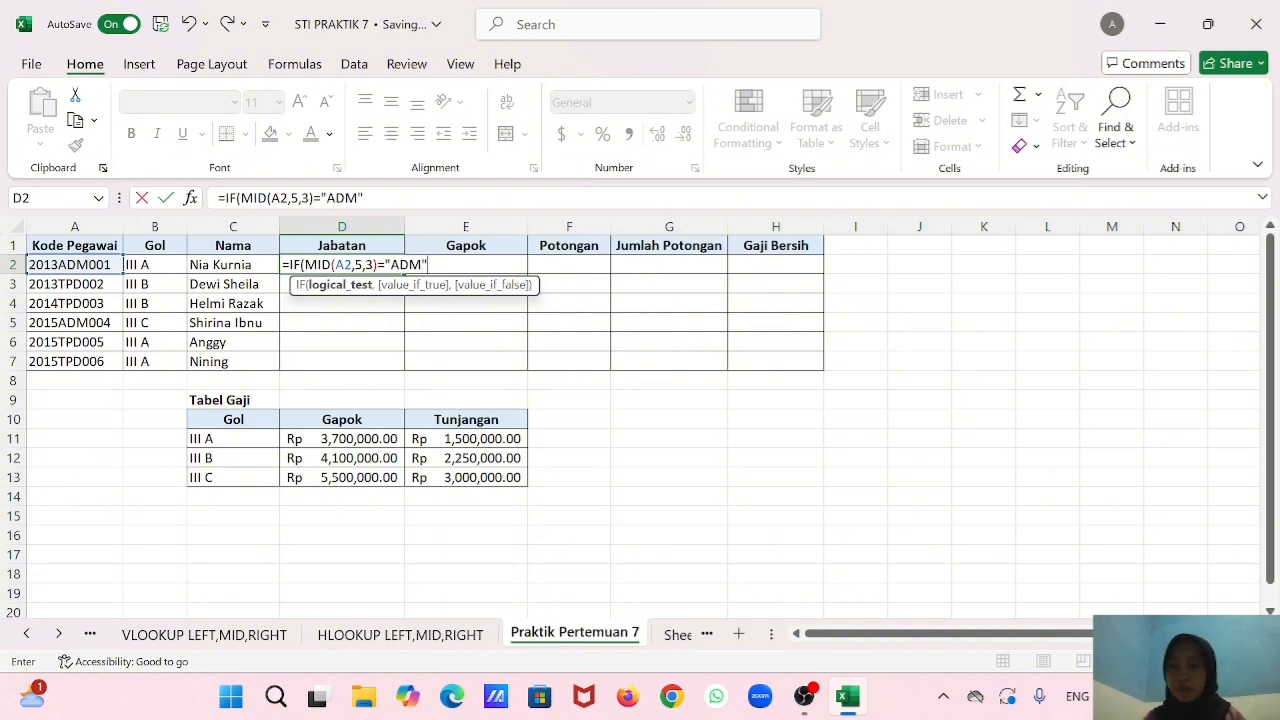
{"action": "type", "text": ",\"STAF"}
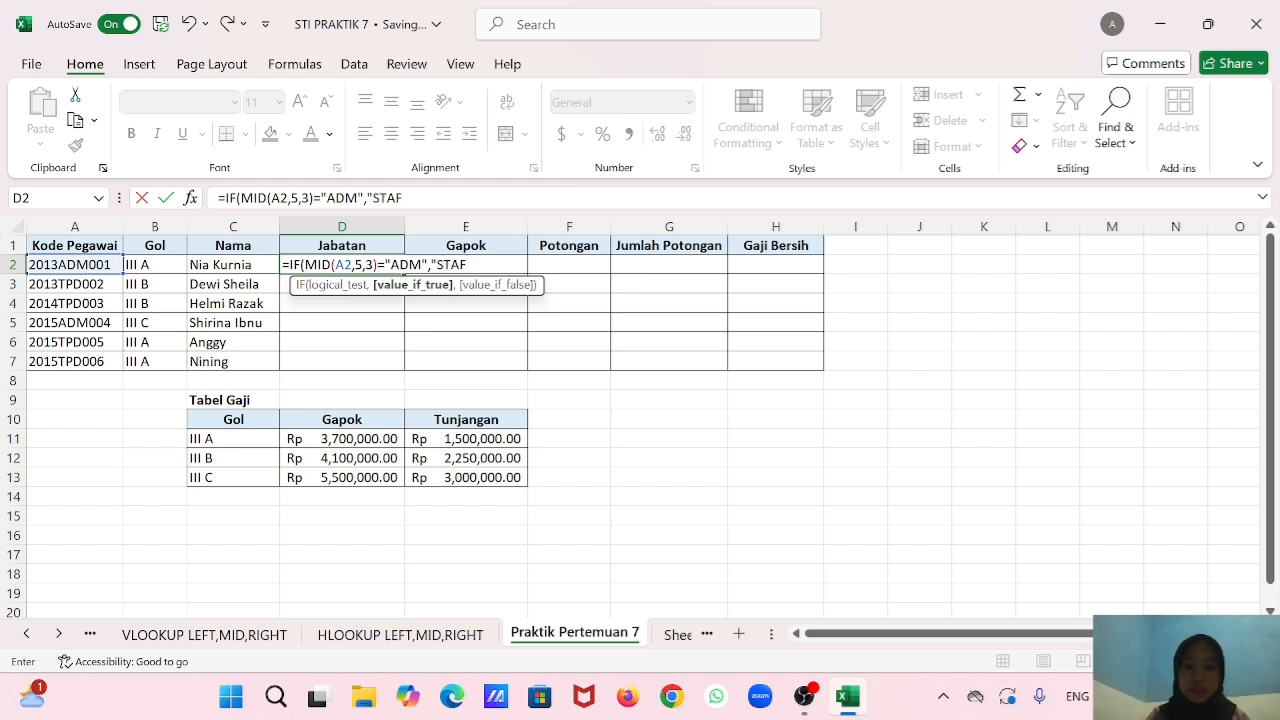
{"action": "type", "text": " ADMINISTTRASI"}
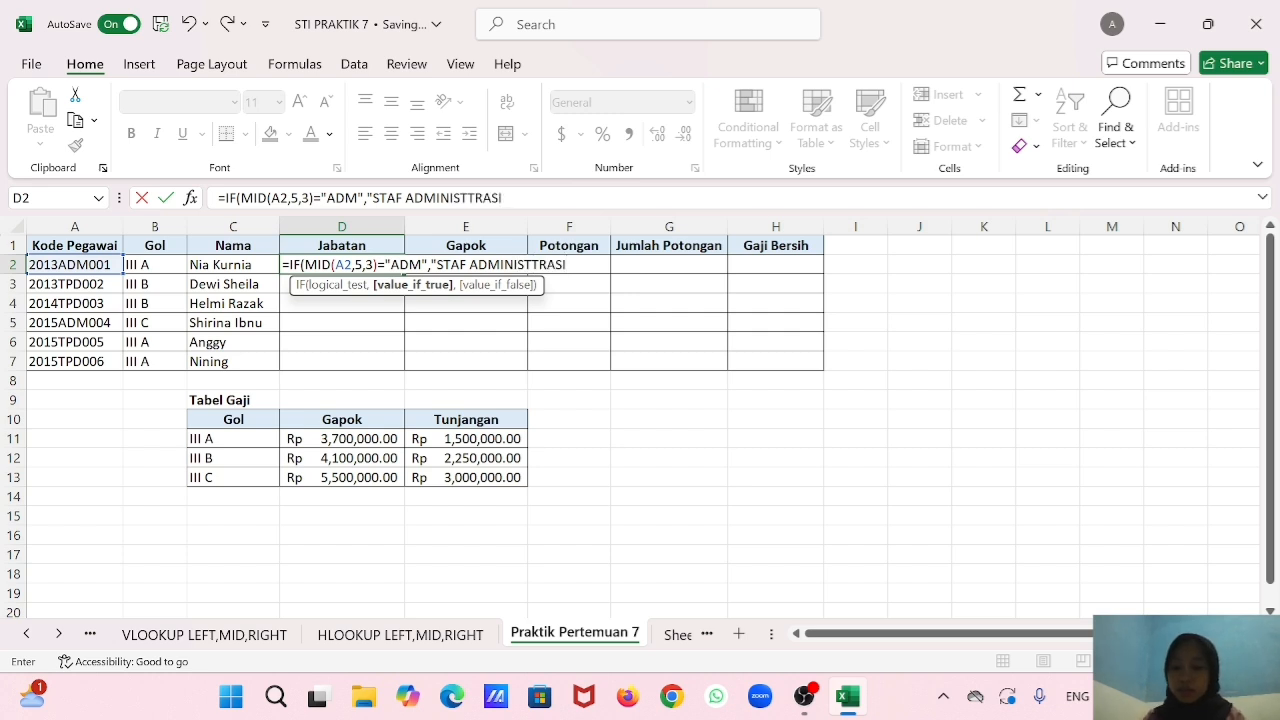
Add "STAF ADMINISTTRASI" as the value-if-true of the D2 IF formula.
{"action": "type", "text": "\","}
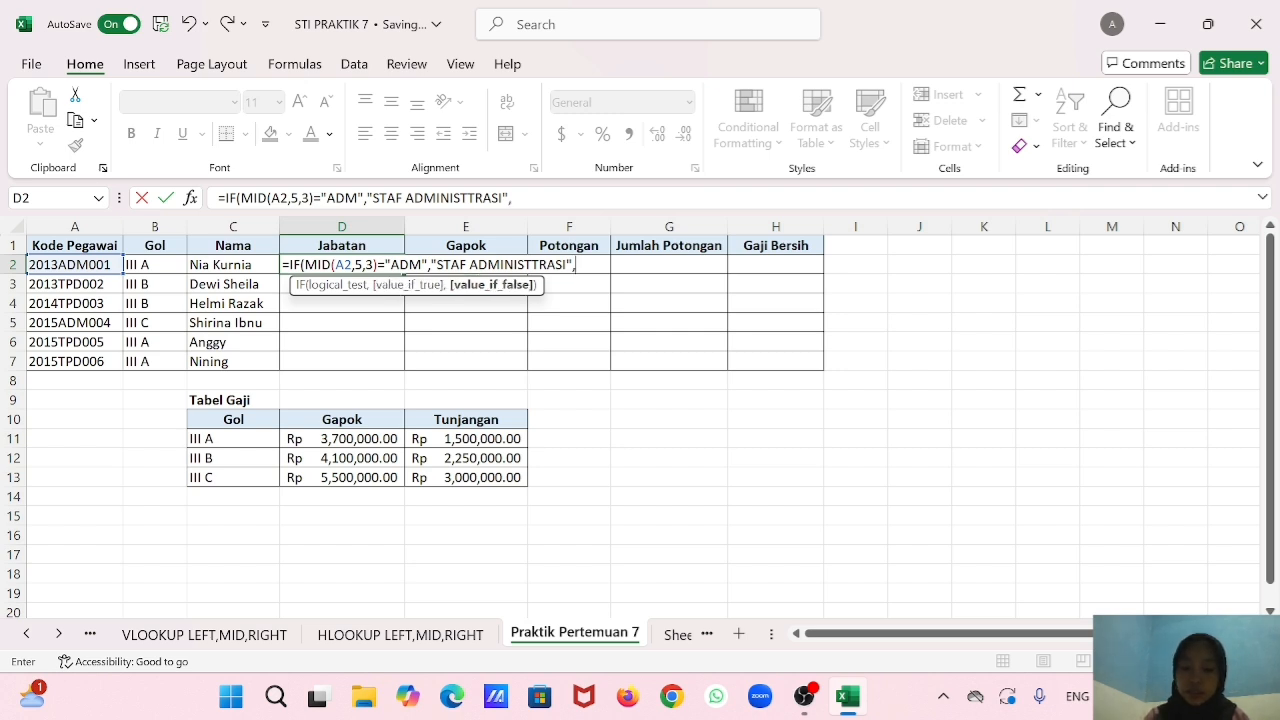
{"action": "type", "text": "IF"}
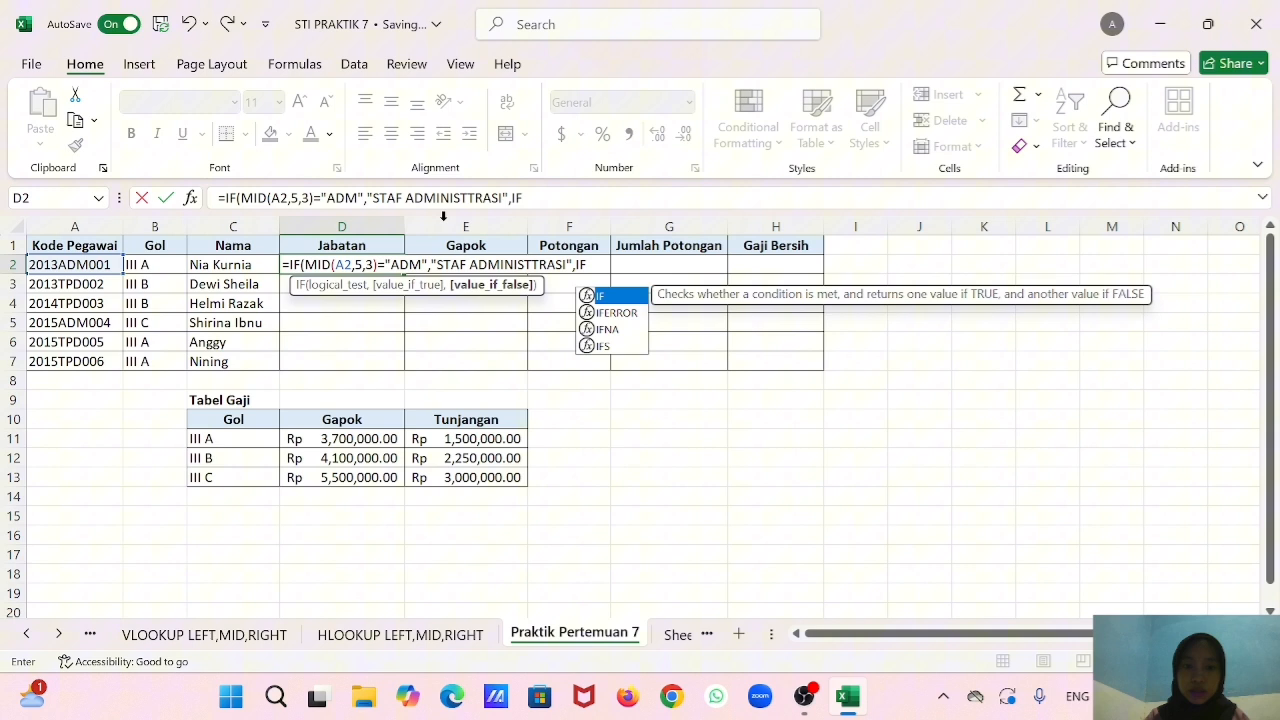
Nest a second IF as the value-if-false in D2, testing MID(A2,5,3)="TPD".
{"action": "double_click", "coordinate": [630, 297]}
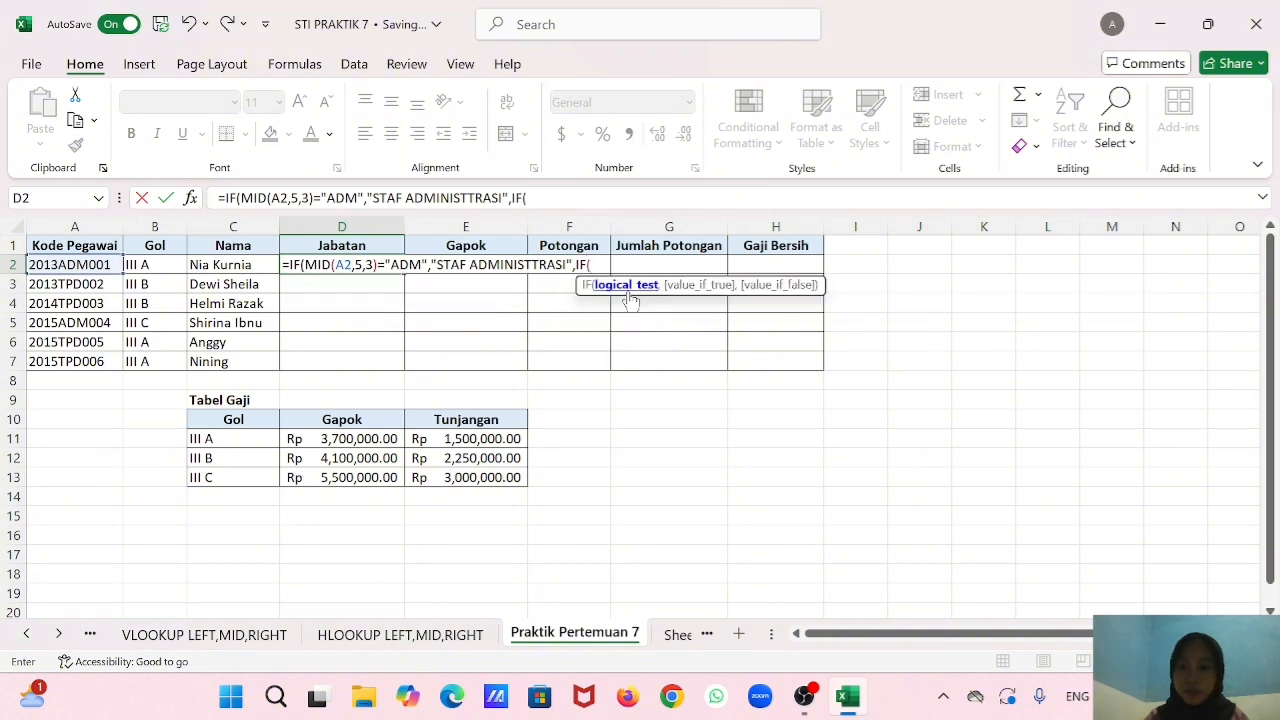
{"action": "type", "text": "MID"}
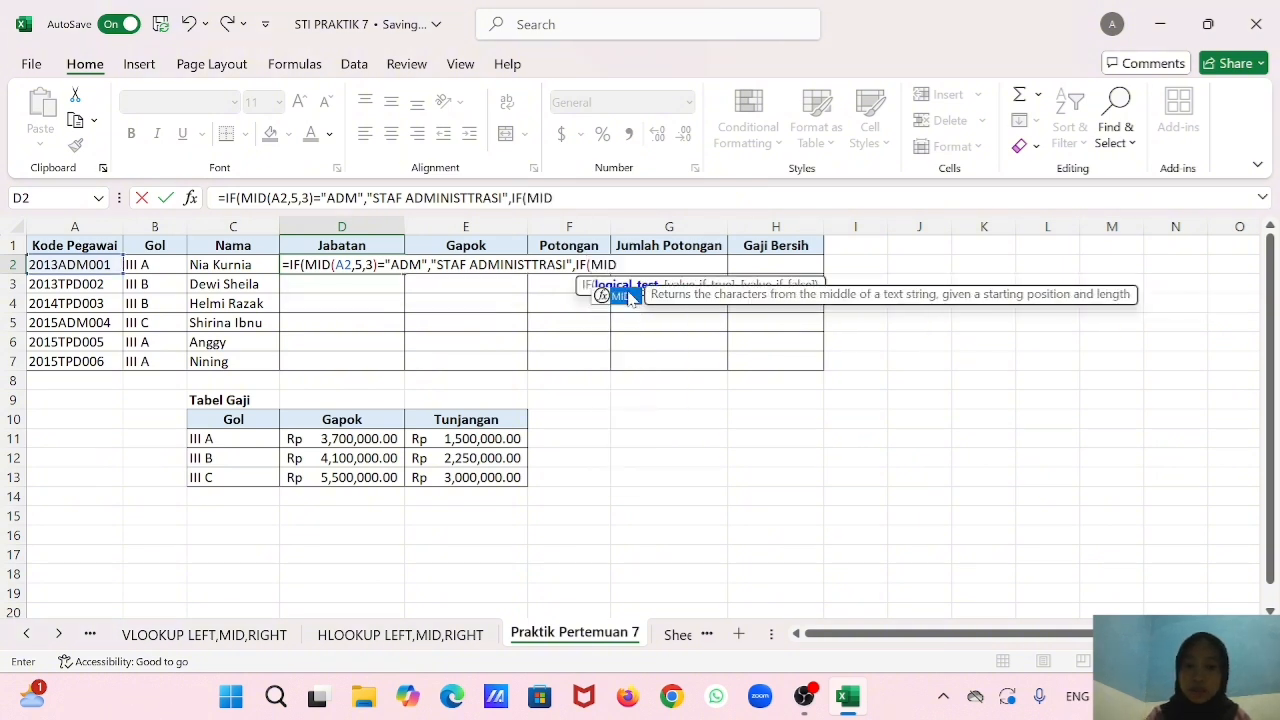
{"action": "double_click", "coordinate": [630, 297]}
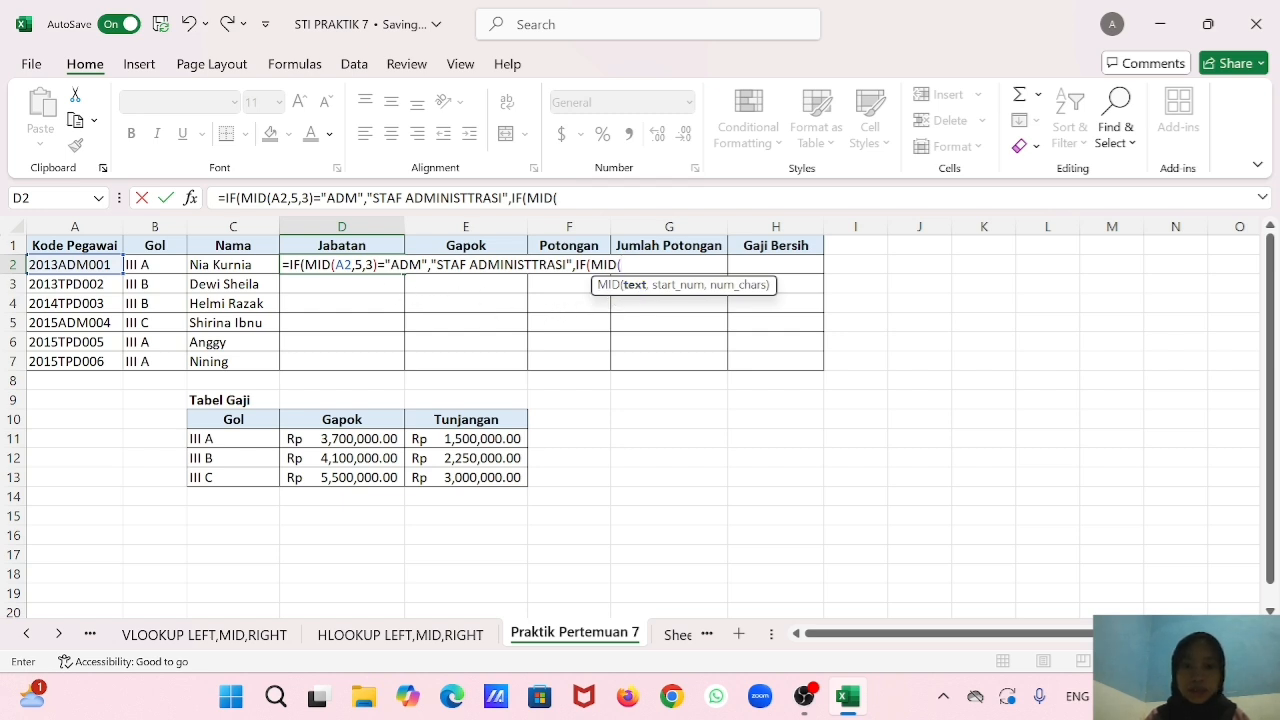
{"action": "key", "text": "BackSpace"}
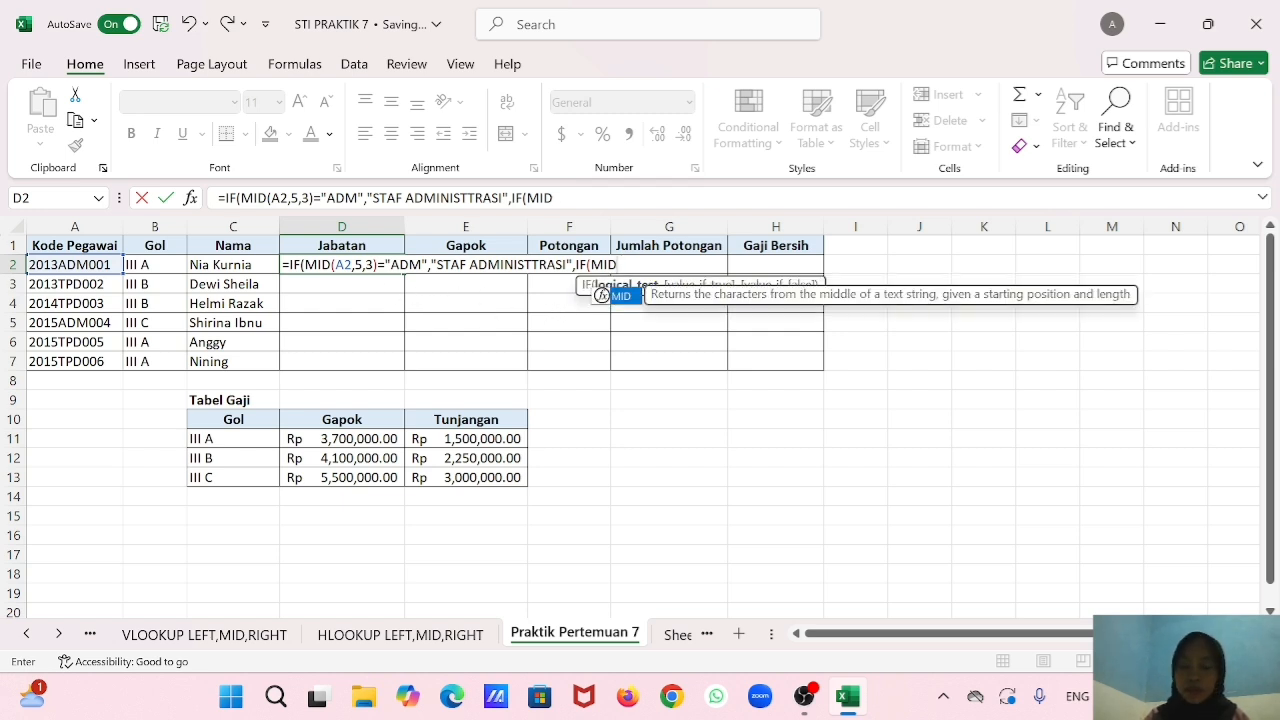
{"action": "double_click", "coordinate": [626, 298]}
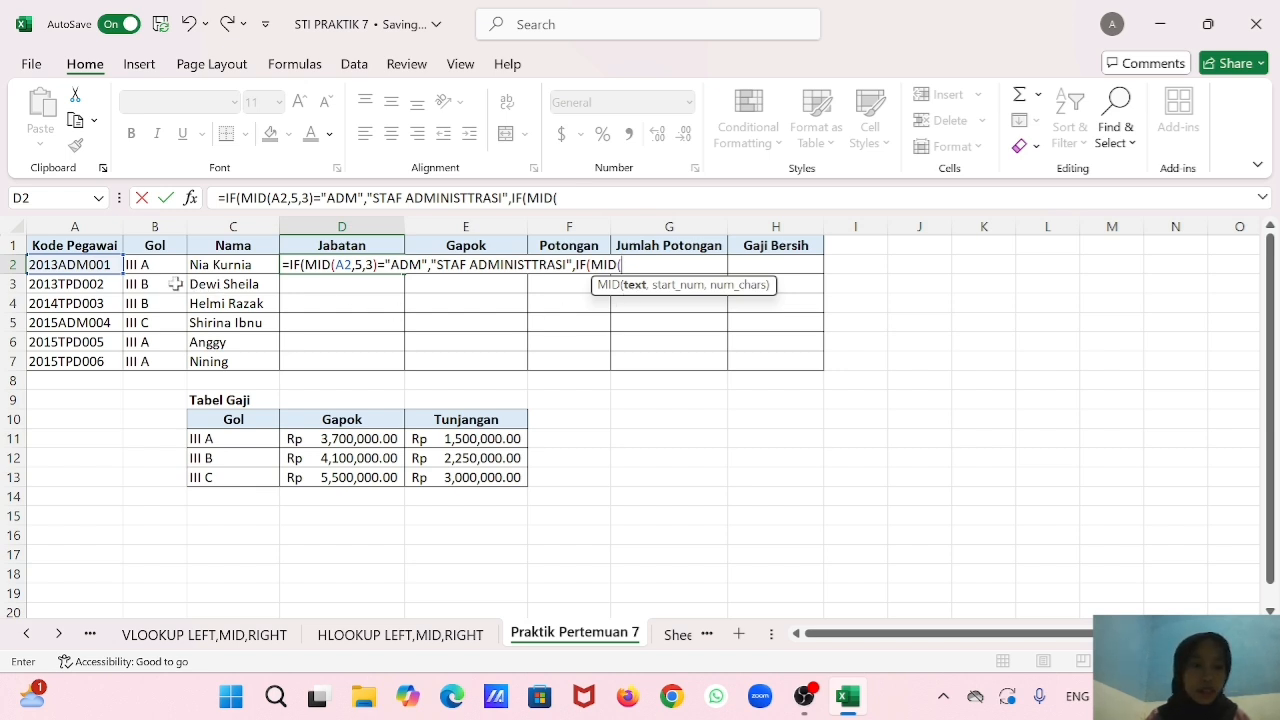
{"action": "left_click", "coordinate": [117, 266]}
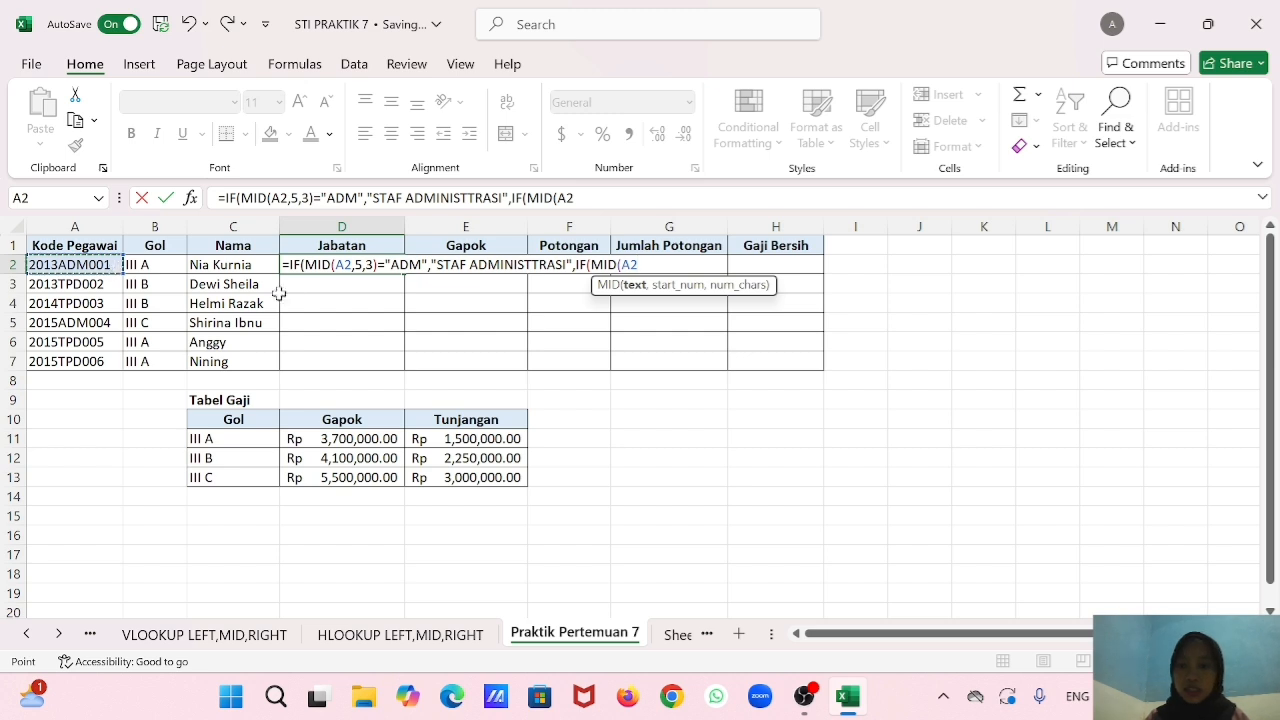
{"action": "type", "text": ",5,3"}
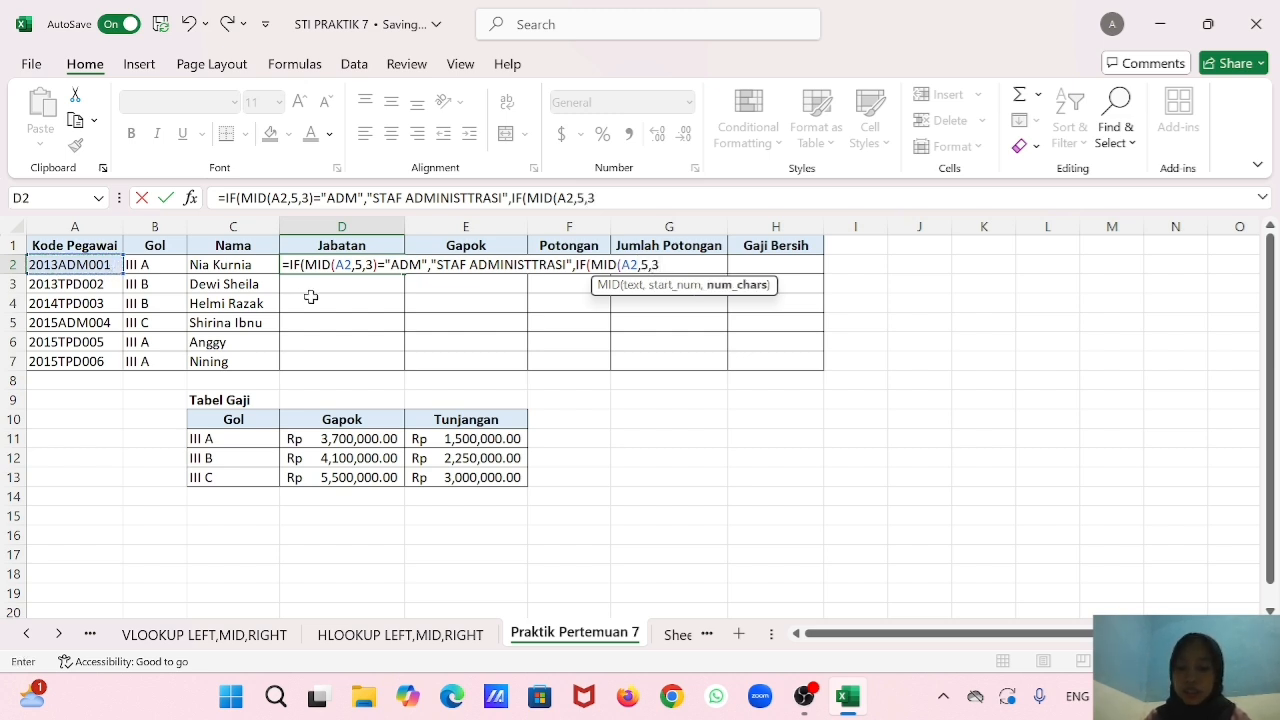
{"action": "type", "text": ")"}
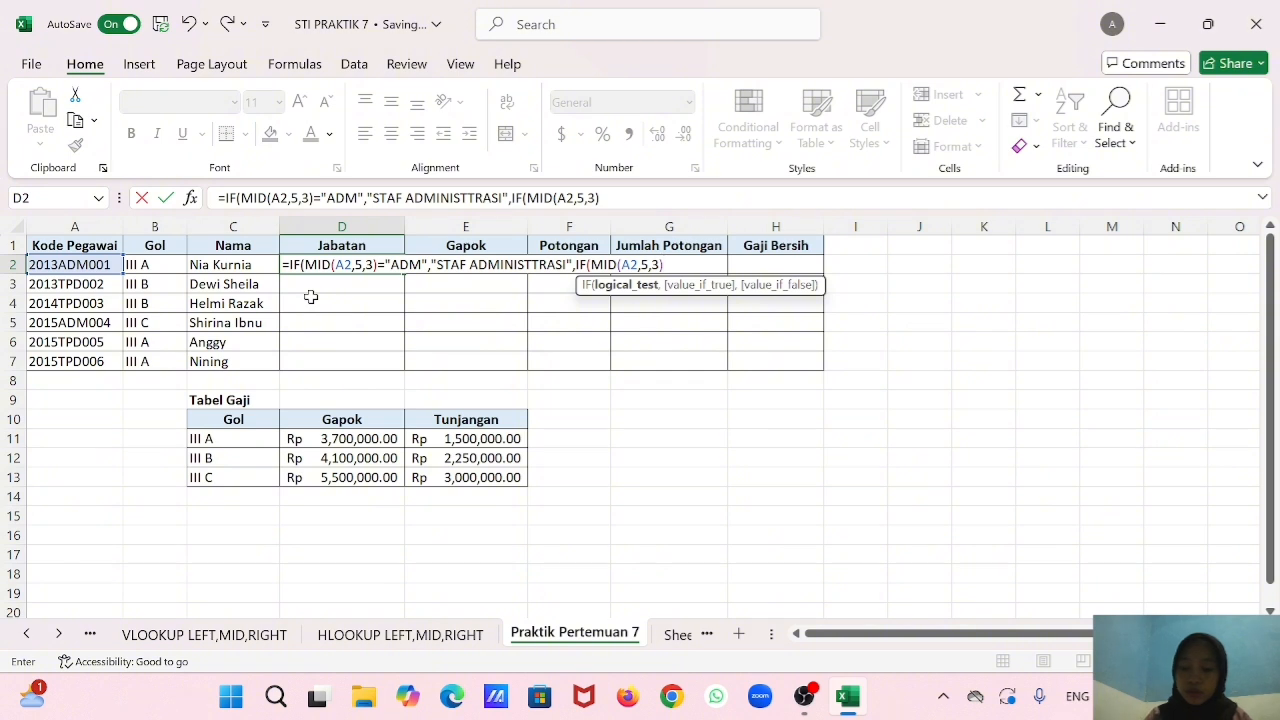
{"action": "type", "text": "="}
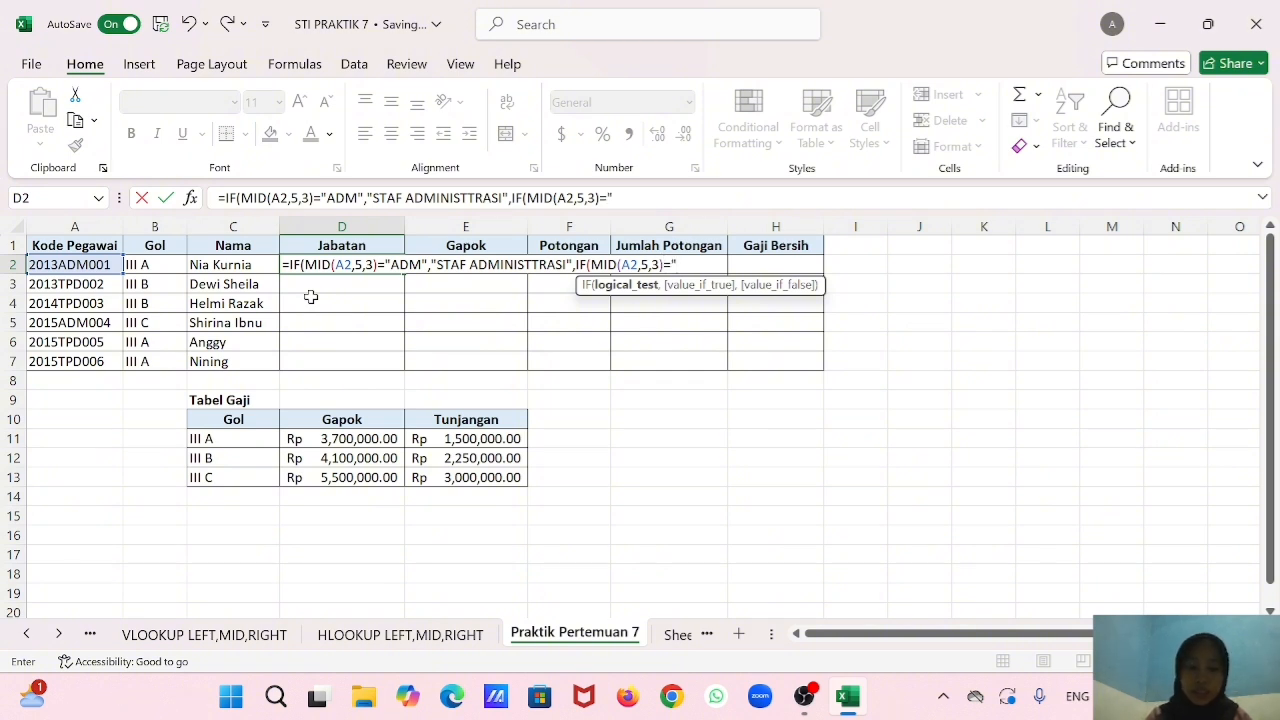
{"action": "type", "text": "\"TD"}
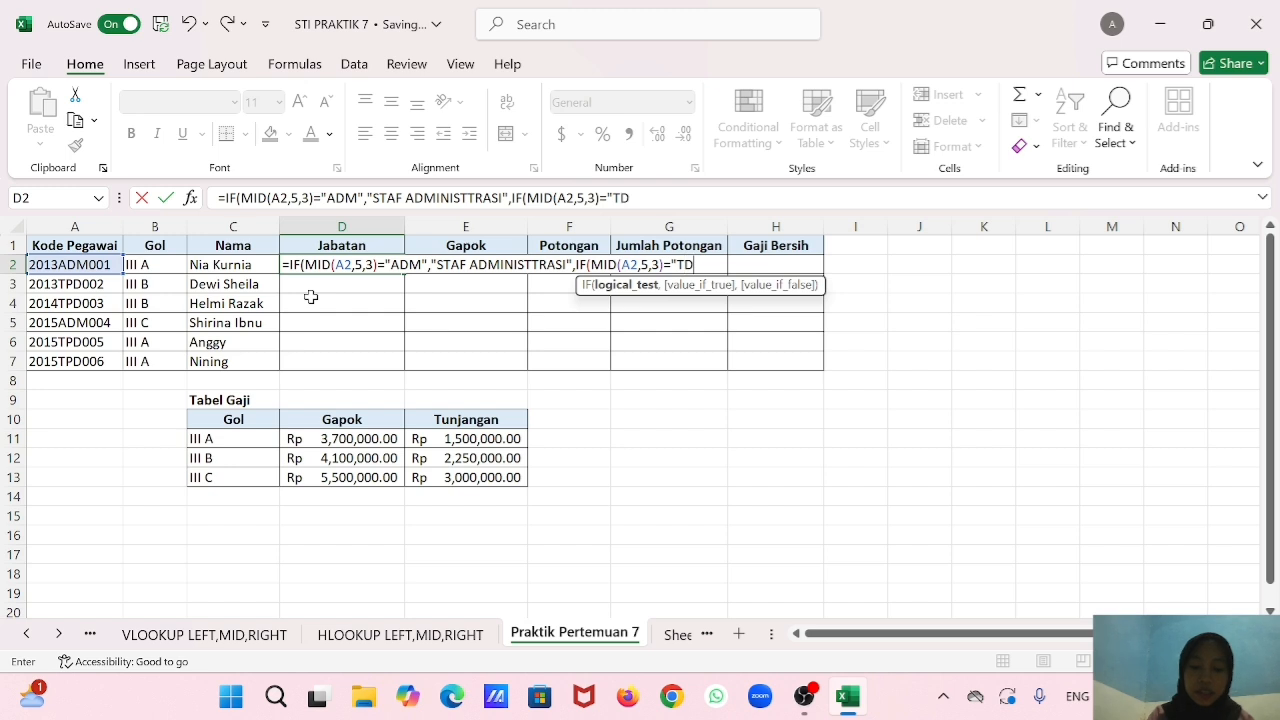
{"action": "key", "text": "BackSpace"}
{"action": "type", "text": "PD"}
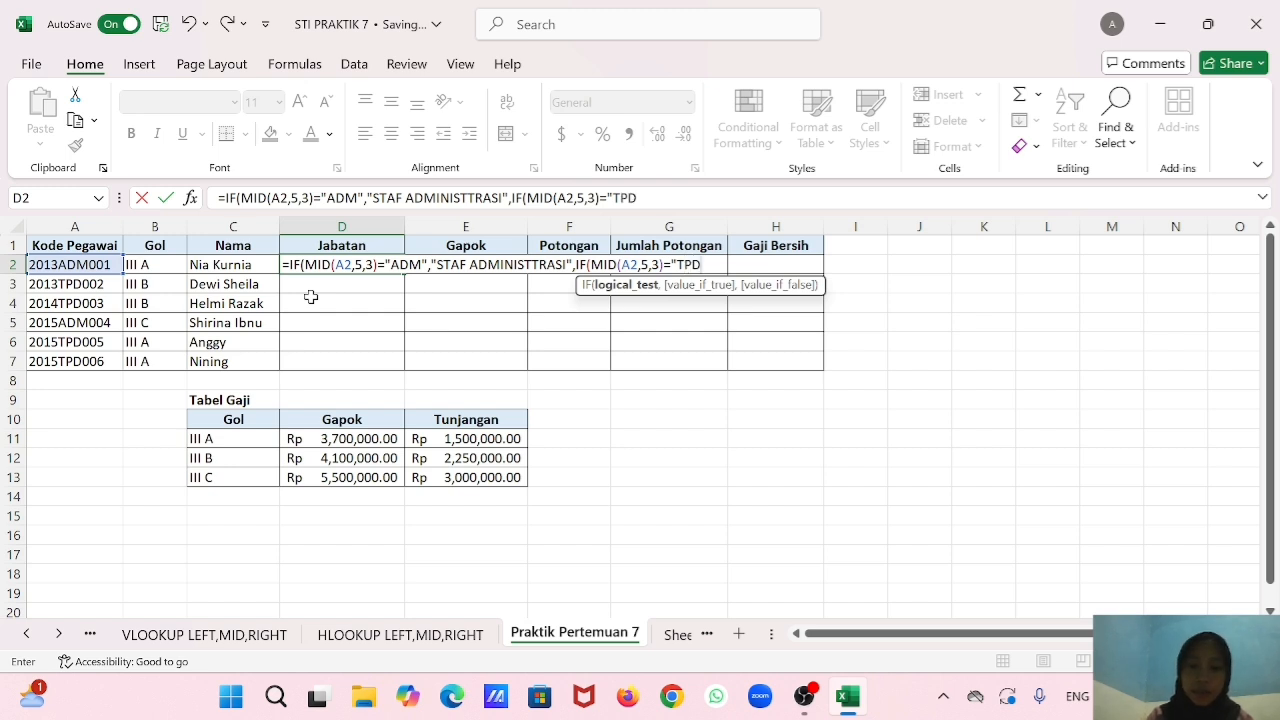
{"action": "type", "text": "\","}
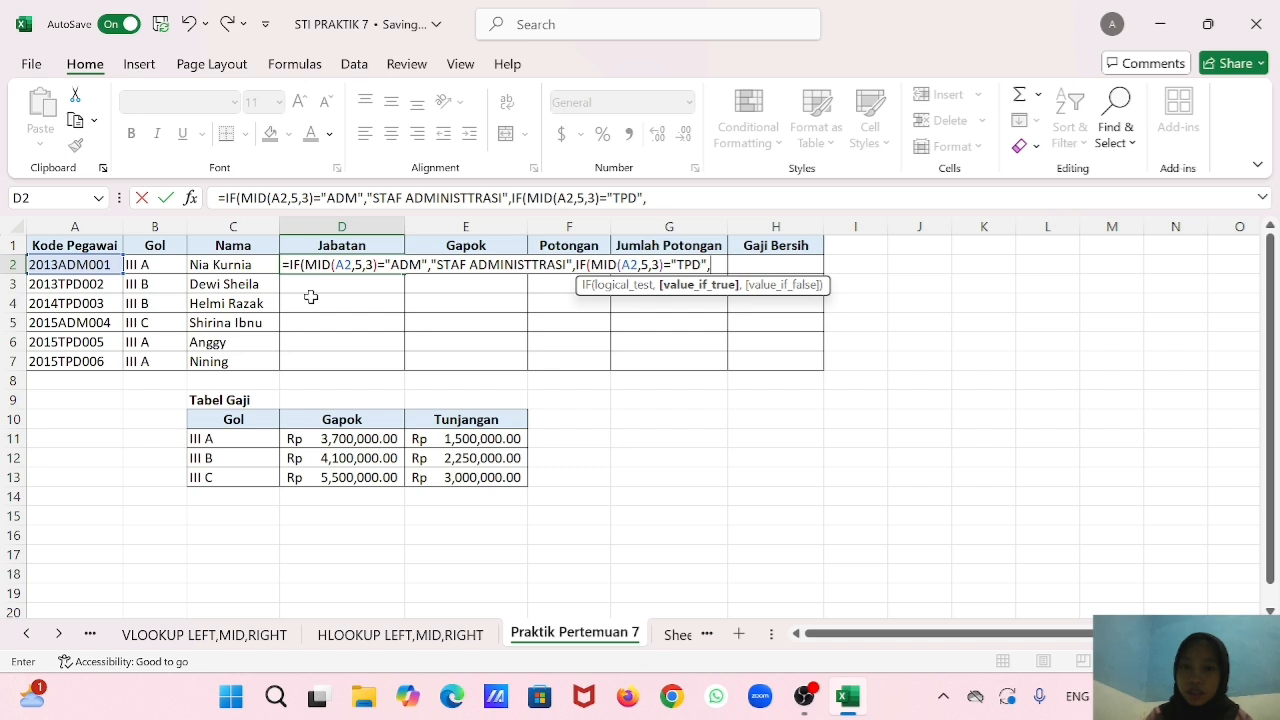
{"action": "type", "text": "\"TENAGA"}
{"action": "type", "text": " KE"}
{"action": "type", "text": "R"}
Give the nested IF in D2 the result "TENAGA PENDIDIK", close both IF functions and enter the formula.
{"action": "key", "text": "BackSpace"}
{"action": "key", "text": "BackSpace"}
{"action": "key", "text": "BackSpace"}
{"action": "key", "text": "BackSpace"}
{"action": "type", "text": "PENDIDIK\""}
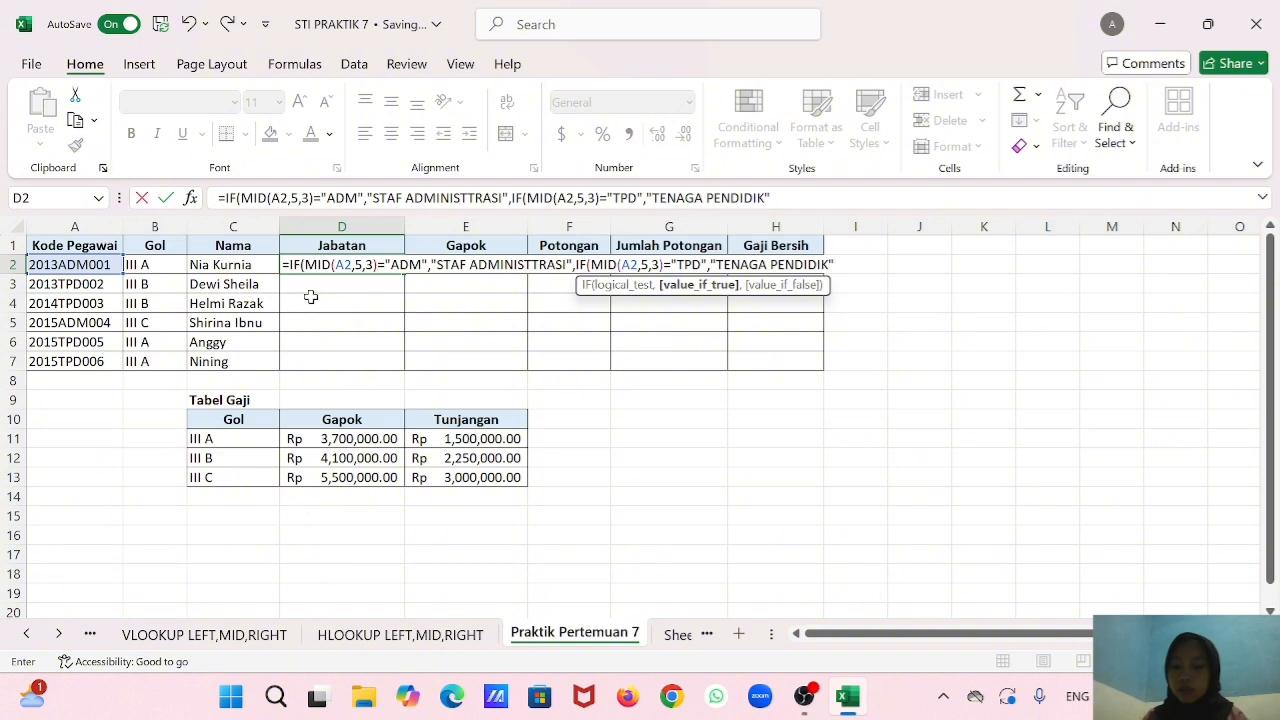
{"action": "type", "text": ")"}
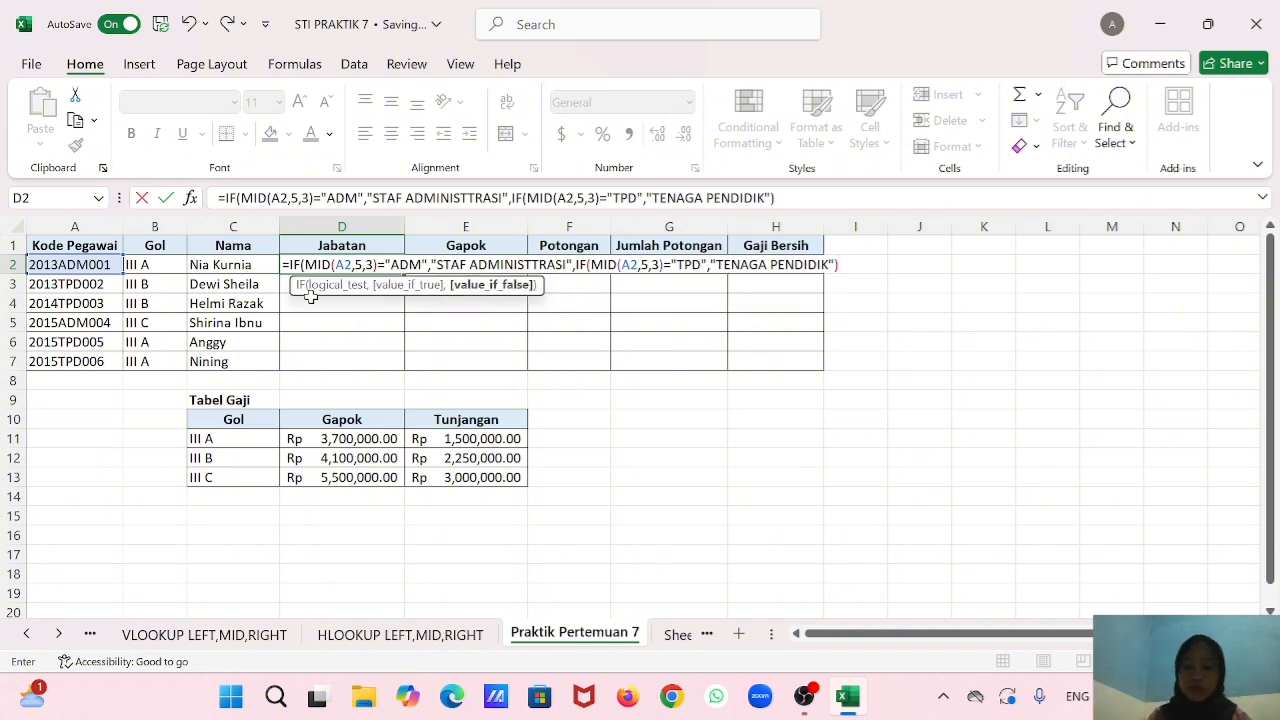
{"action": "type", "text": "))"}
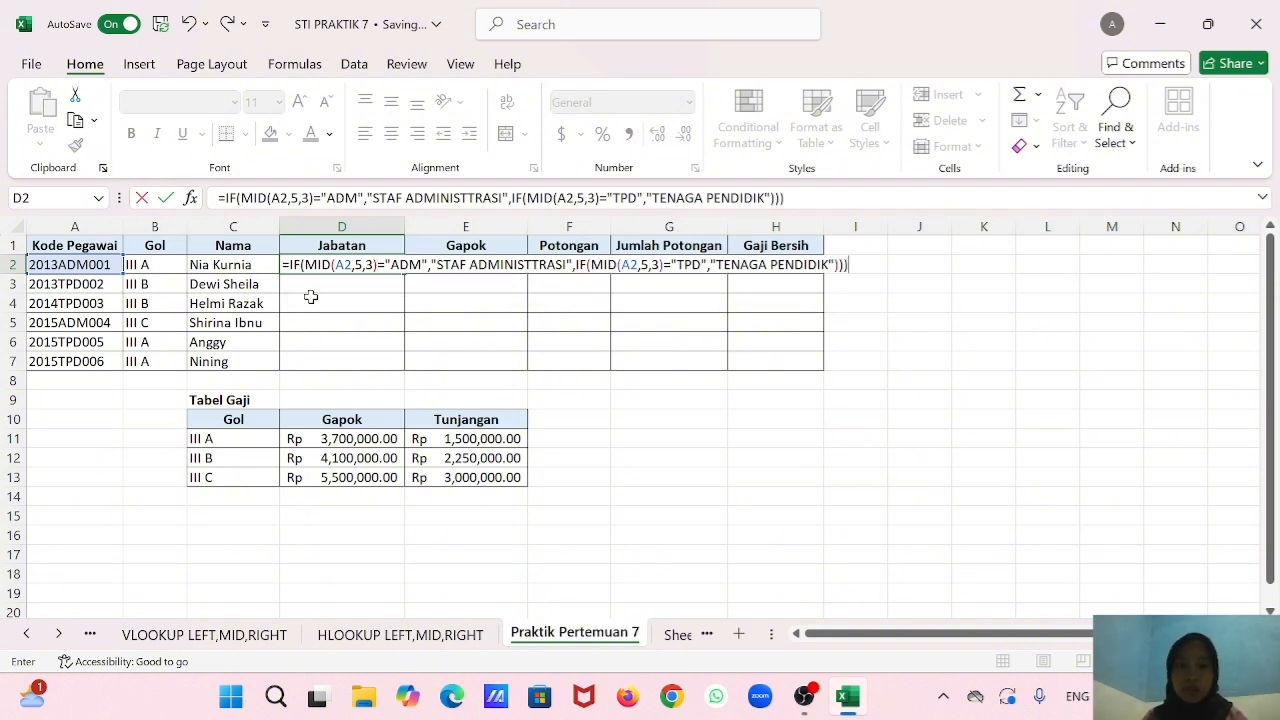
{"action": "type", "text": ")"}
{"action": "key", "text": "BackSpace"}
{"action": "key", "text": "BackSpace"}
{"action": "key", "text": "BackSpace"}
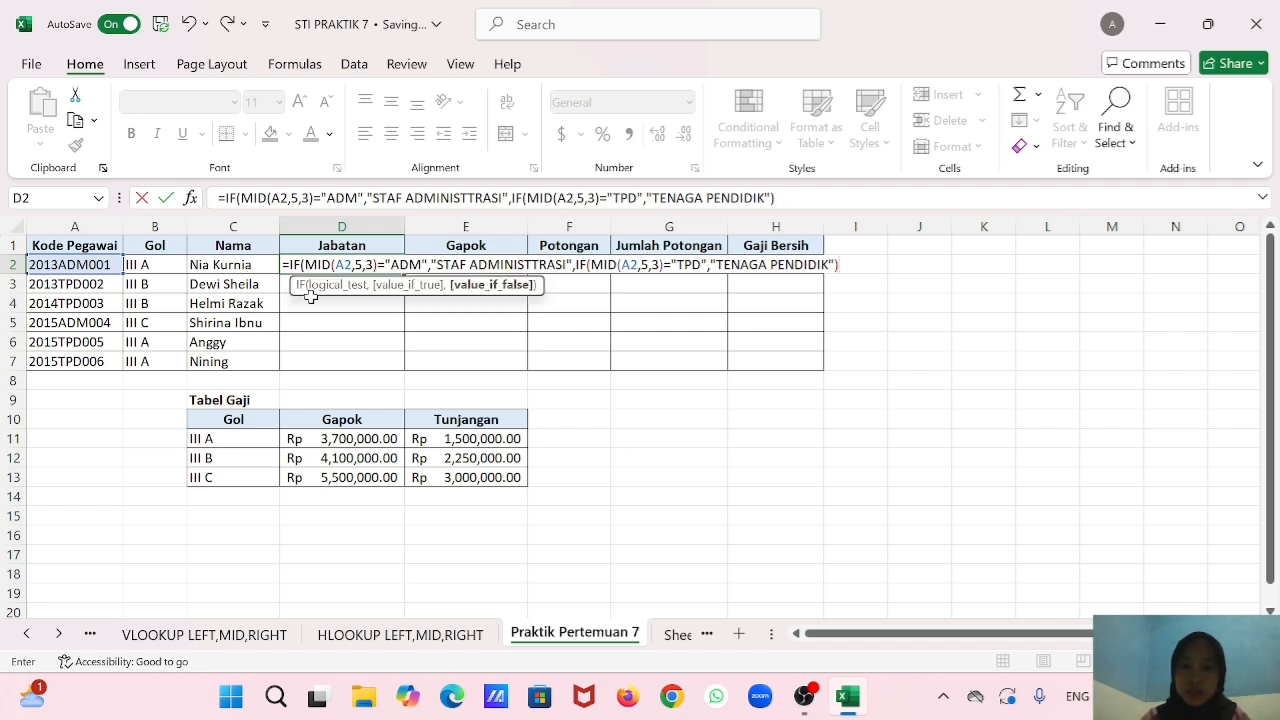
{"action": "type", "text": ")"}
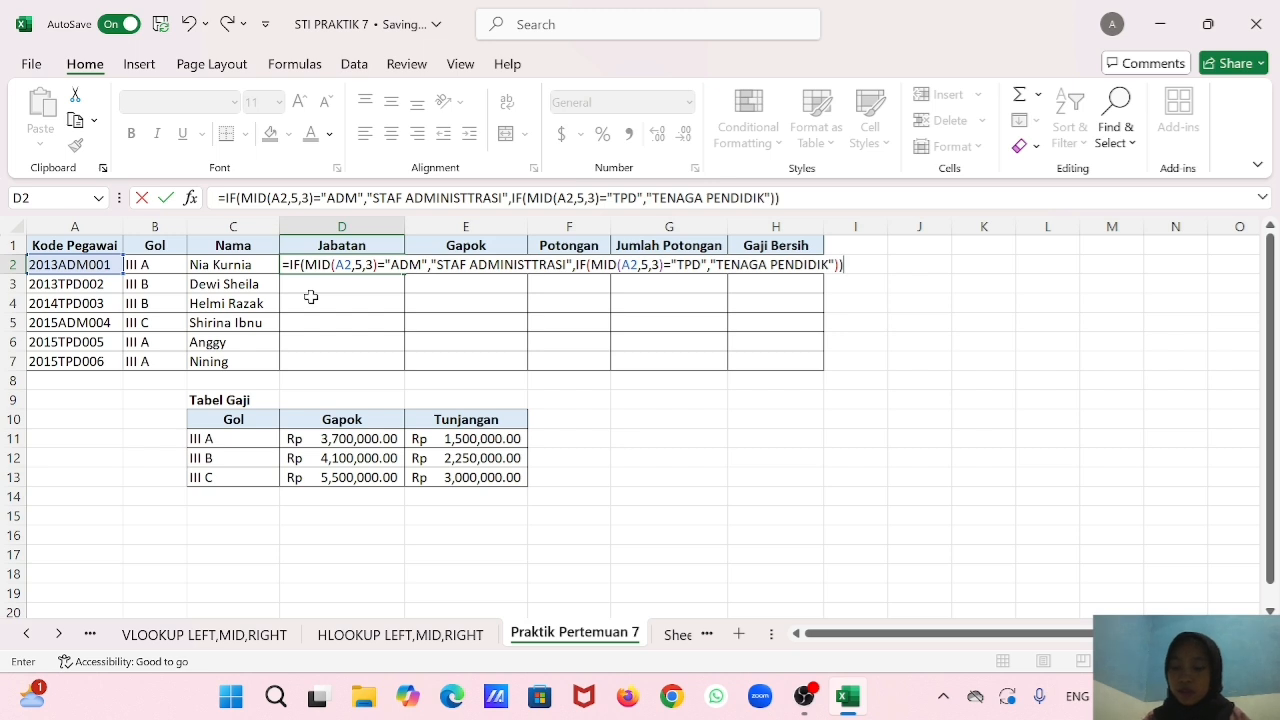
{"action": "key", "text": "Return"}
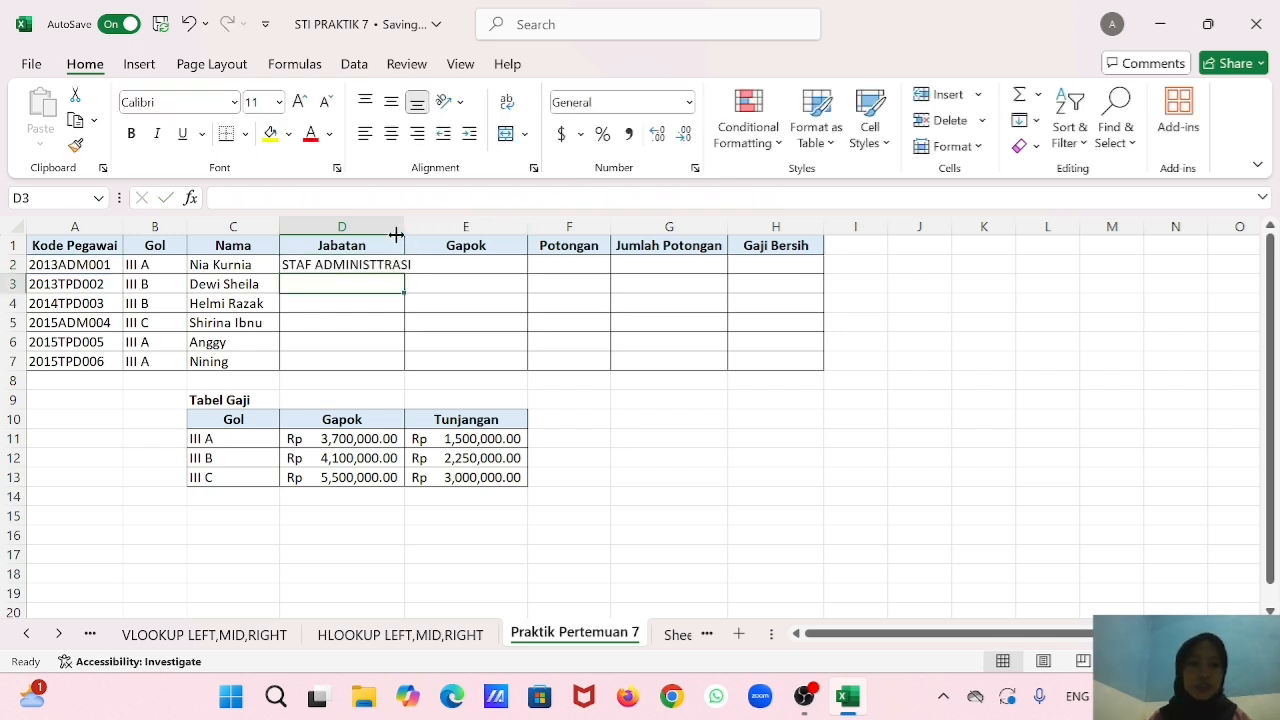
Widen the Jabatan column to fit its text and fill the D2 formula down to D7.
{"action": "left_click_drag", "start_coordinate": [404, 227], "coordinate": [405, 364]}
Correct the value-if-true text in the D3 formula to "STAF ADMINISTRASI".
{"action": "left_click", "coordinate": [381, 282]}
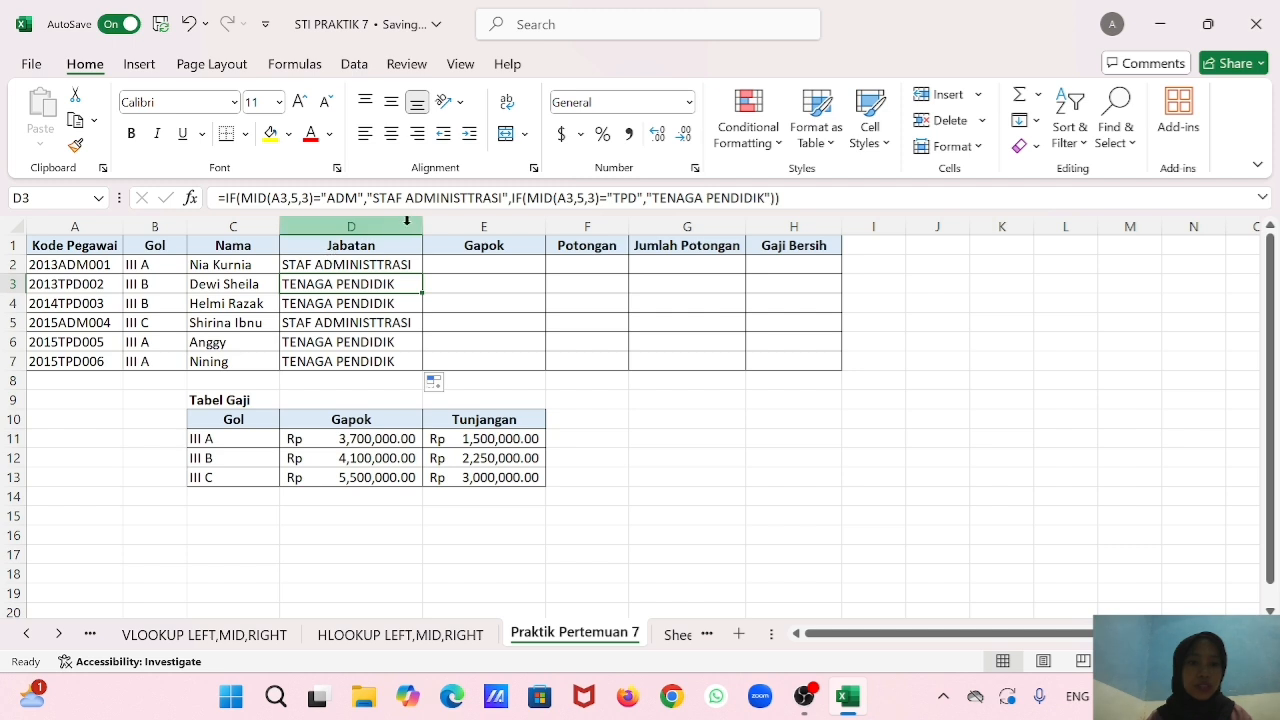
{"action": "left_click", "coordinate": [486, 198]}
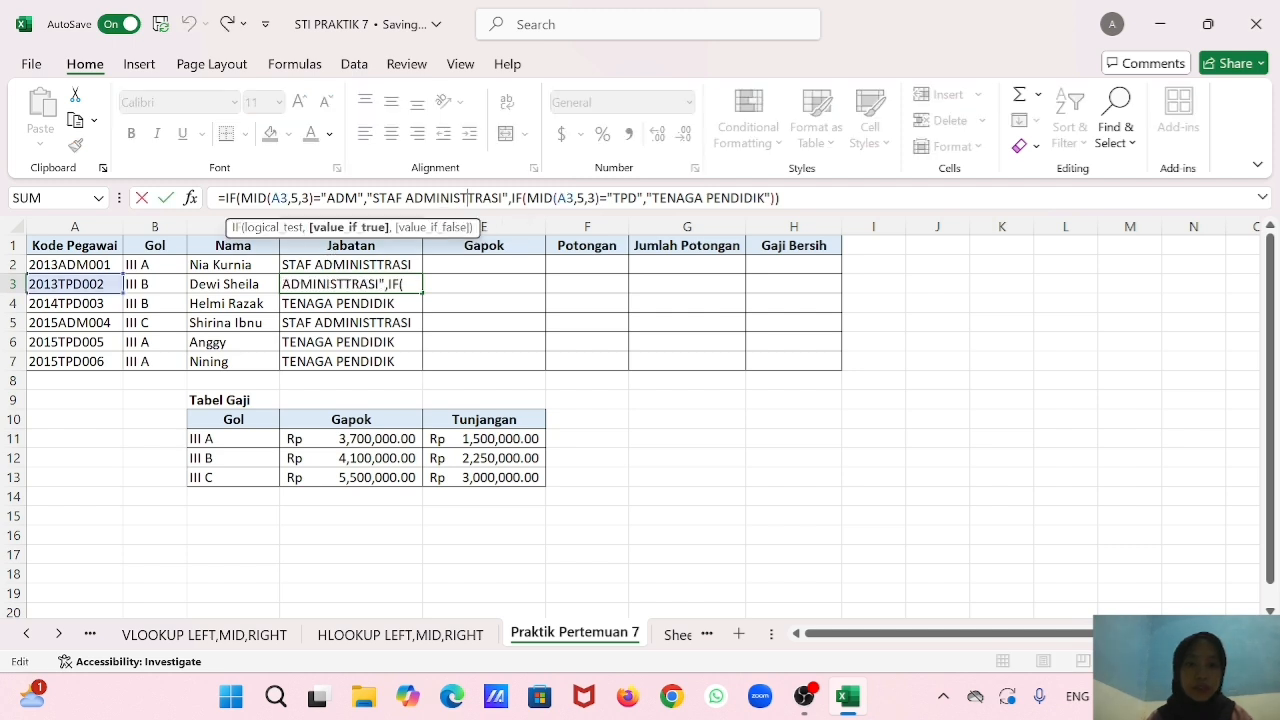
{"action": "key", "text": "BackSpace"}
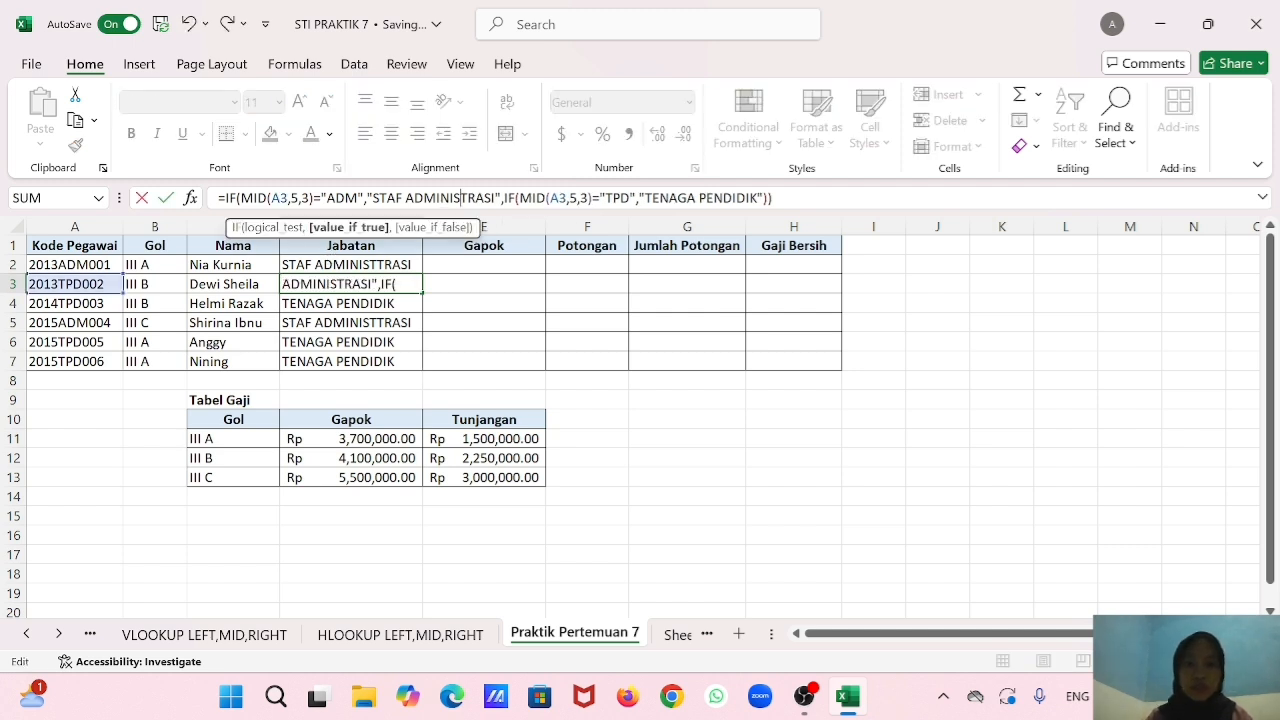
{"action": "key", "text": "Return"}
{"action": "left_click", "coordinate": [400, 340]}
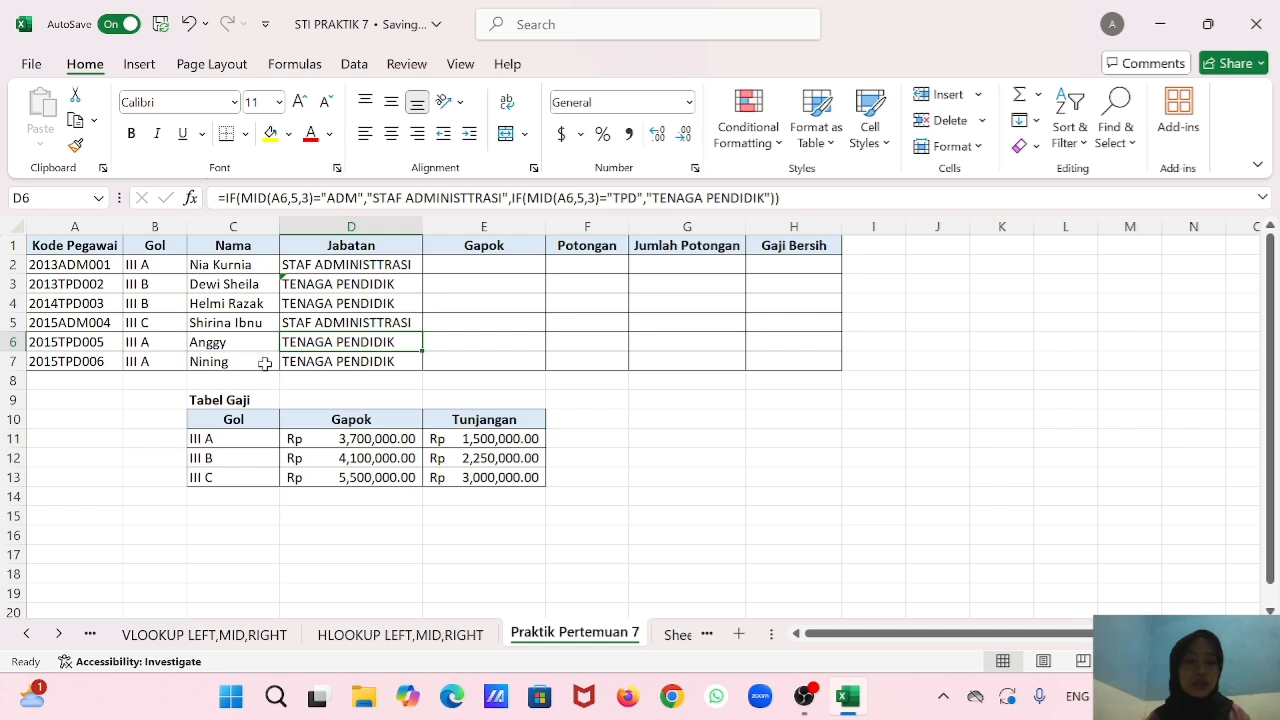
Start a VLOOKUP formula in E2 under Gapok with B2 as the lookup value.
{"action": "left_click", "coordinate": [490, 266]}
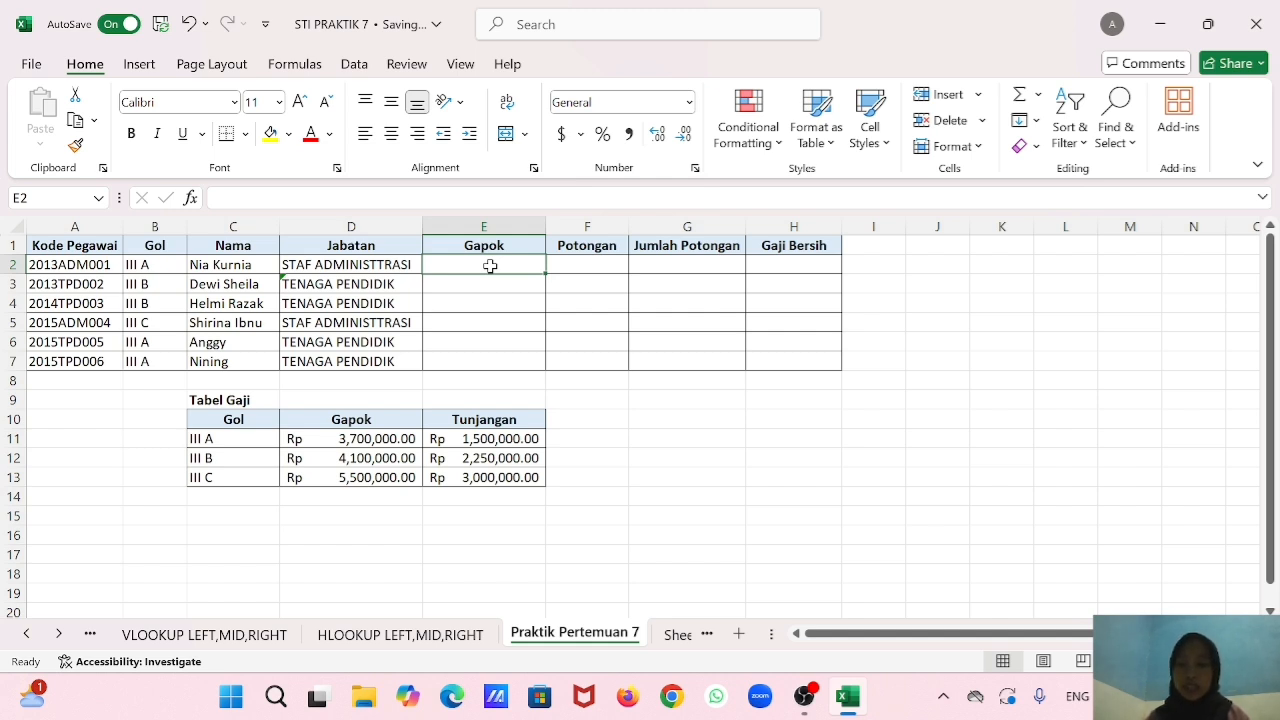
{"action": "type", "text": "="}
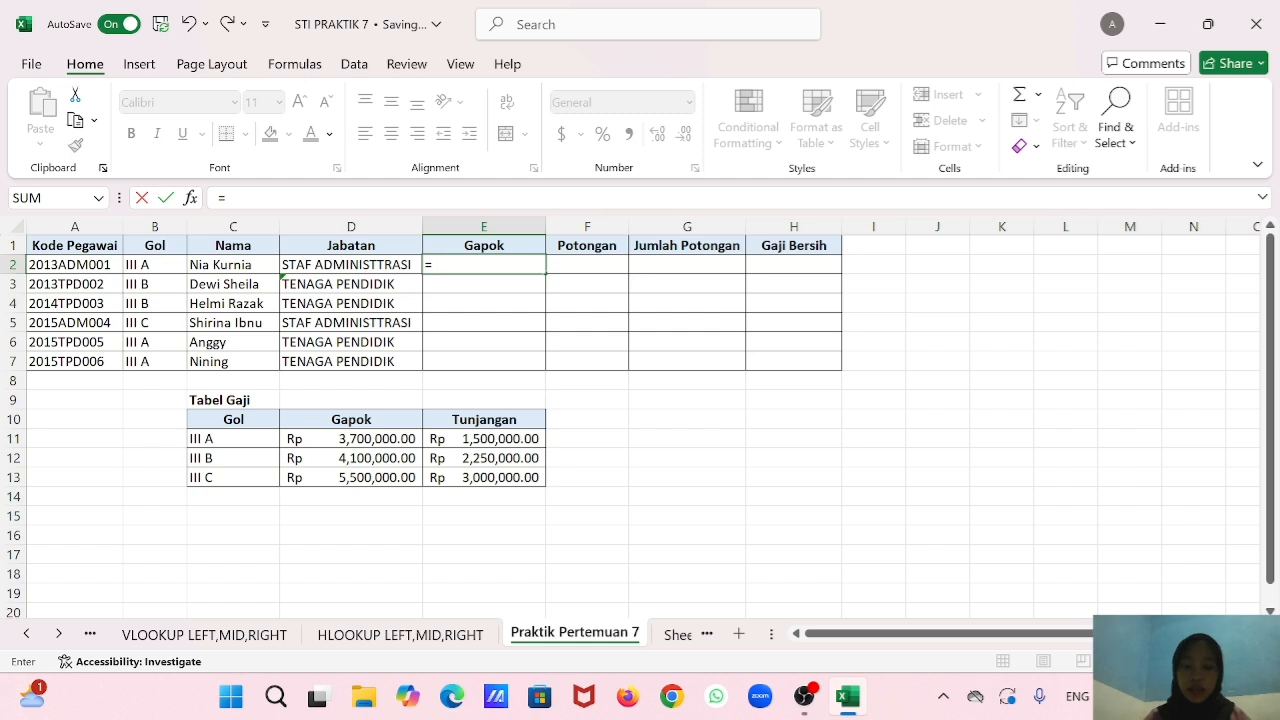
{"action": "type", "text": "VLO"}
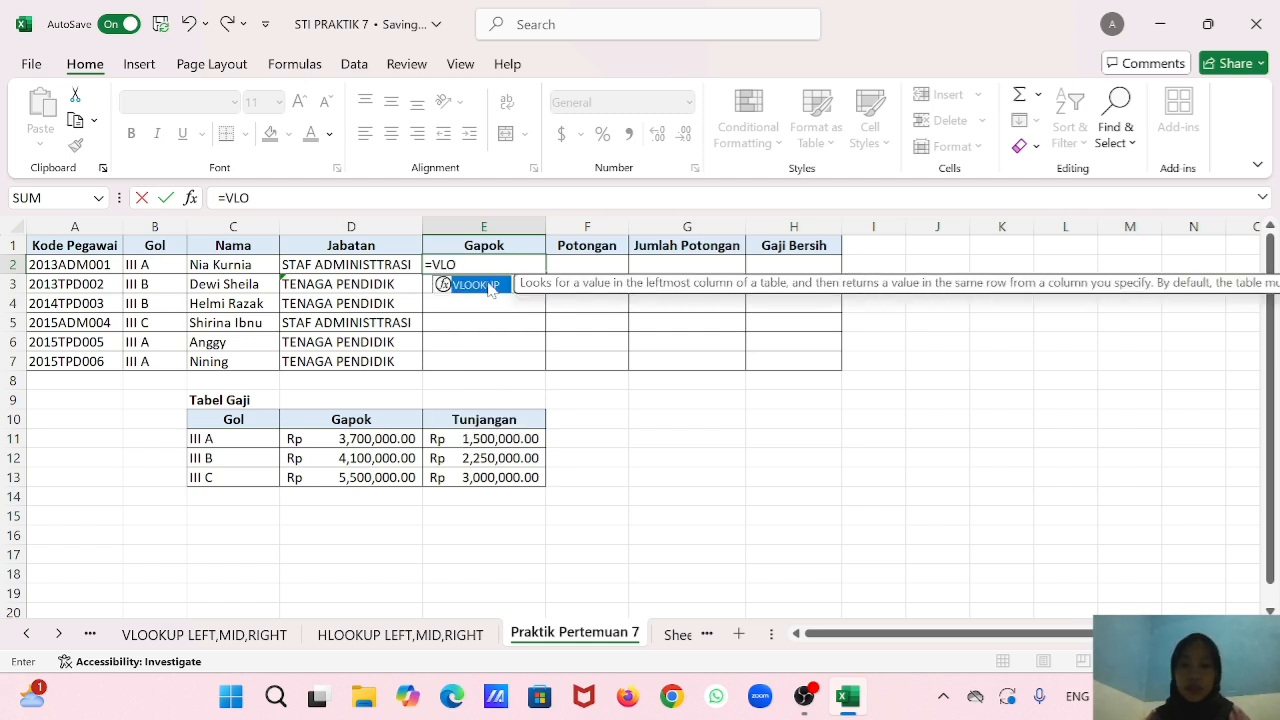
{"action": "double_click", "coordinate": [490, 286]}
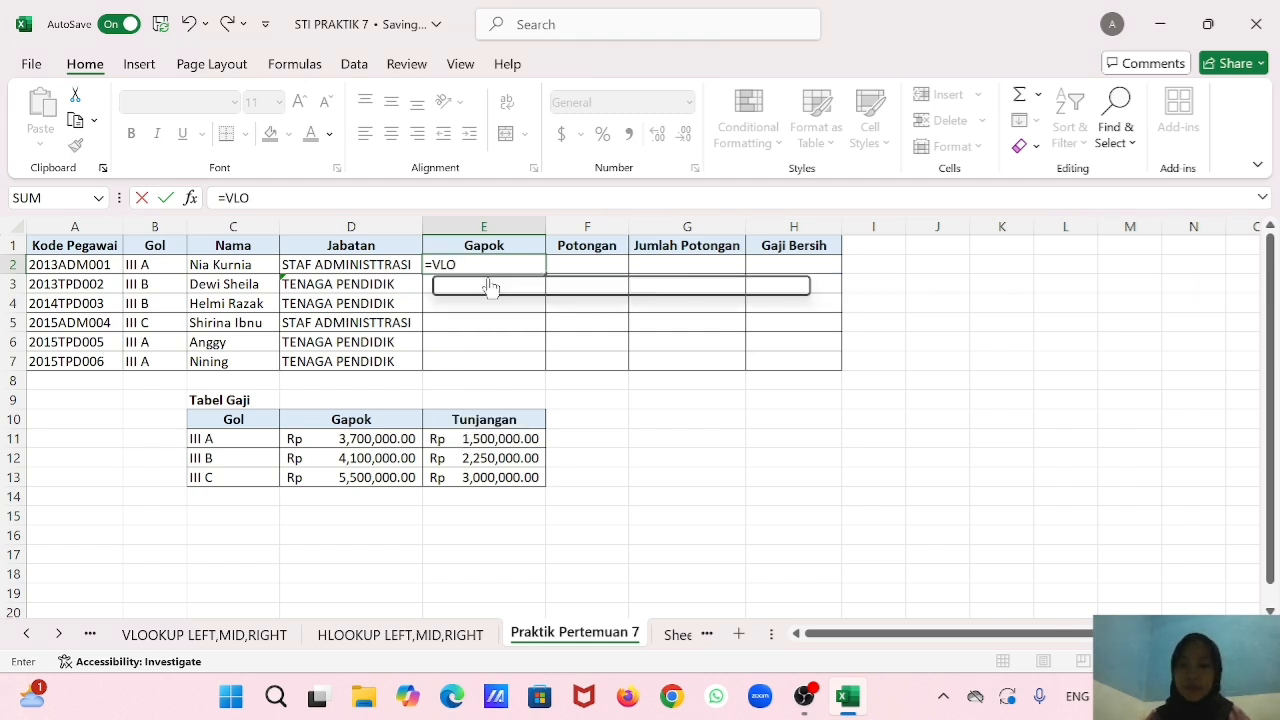
{"action": "left_click", "coordinate": [173, 264]}
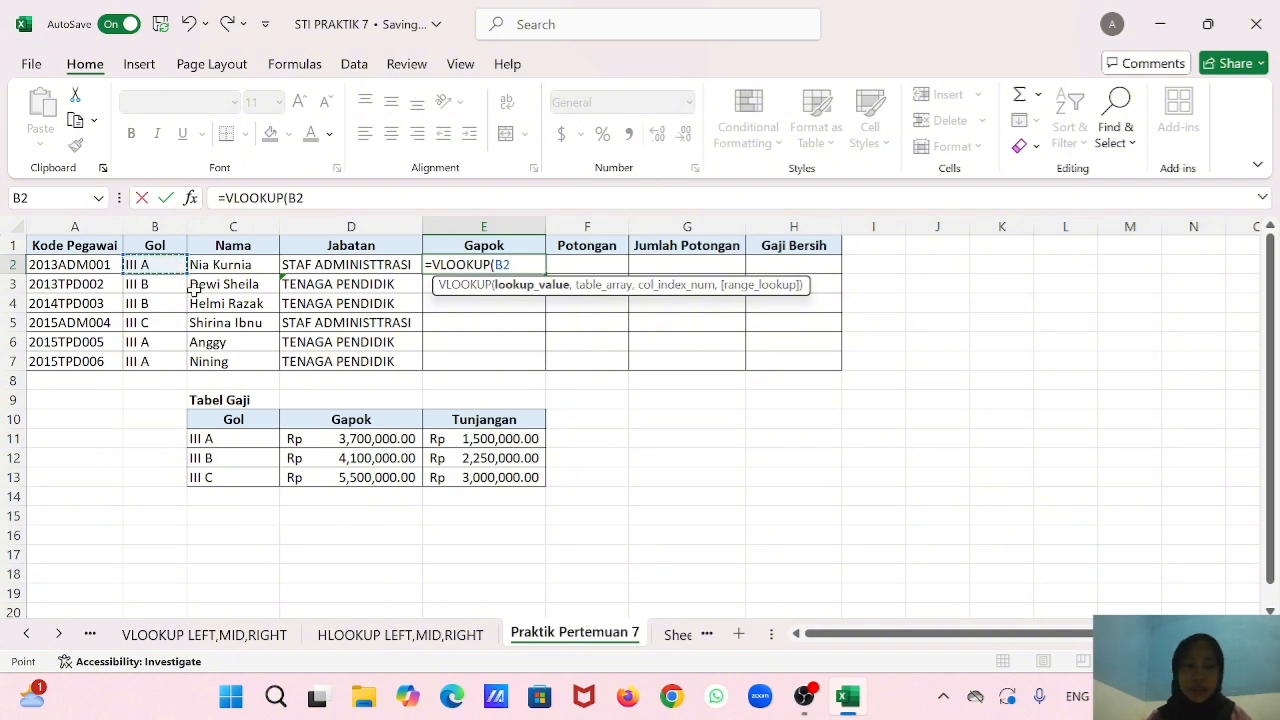
{"action": "type", "text": ","}
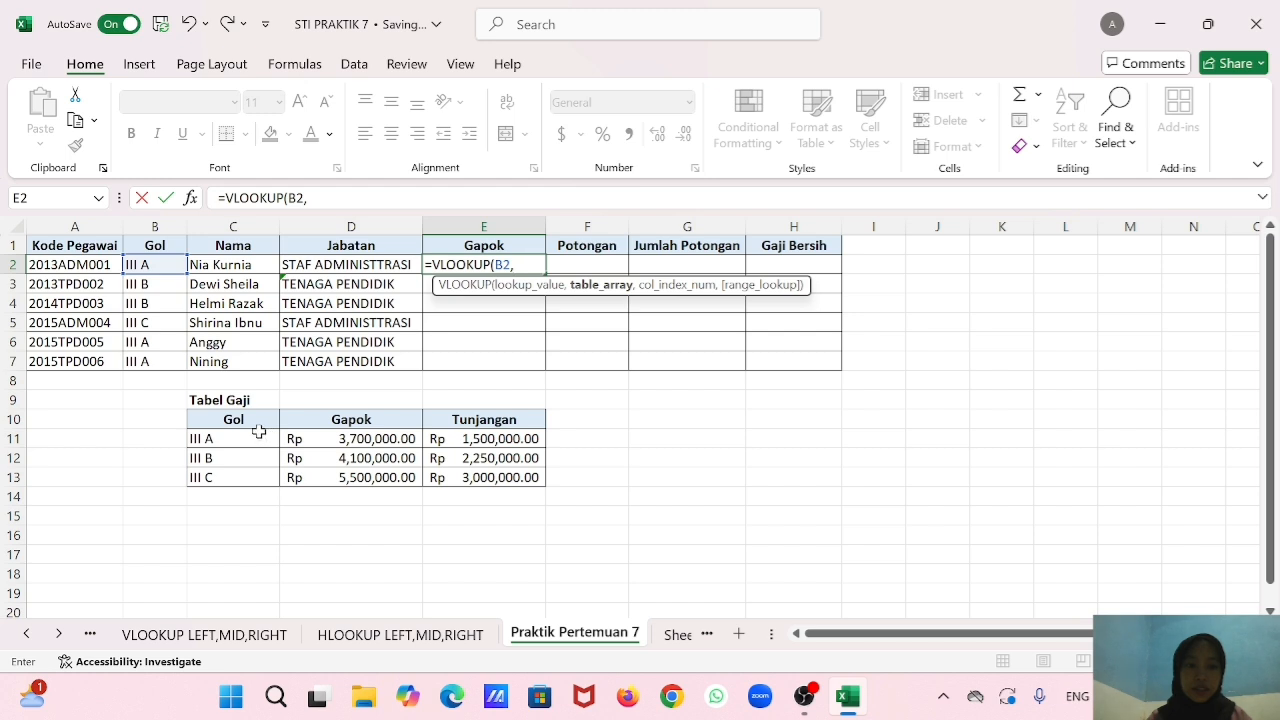
Complete the E2 VLOOKUP with absolute table $C$10:$E$13, column 2 and match 0, and fill it down to E7.
{"action": "left_click_drag", "start_coordinate": [252, 422], "coordinate": [456, 476]}
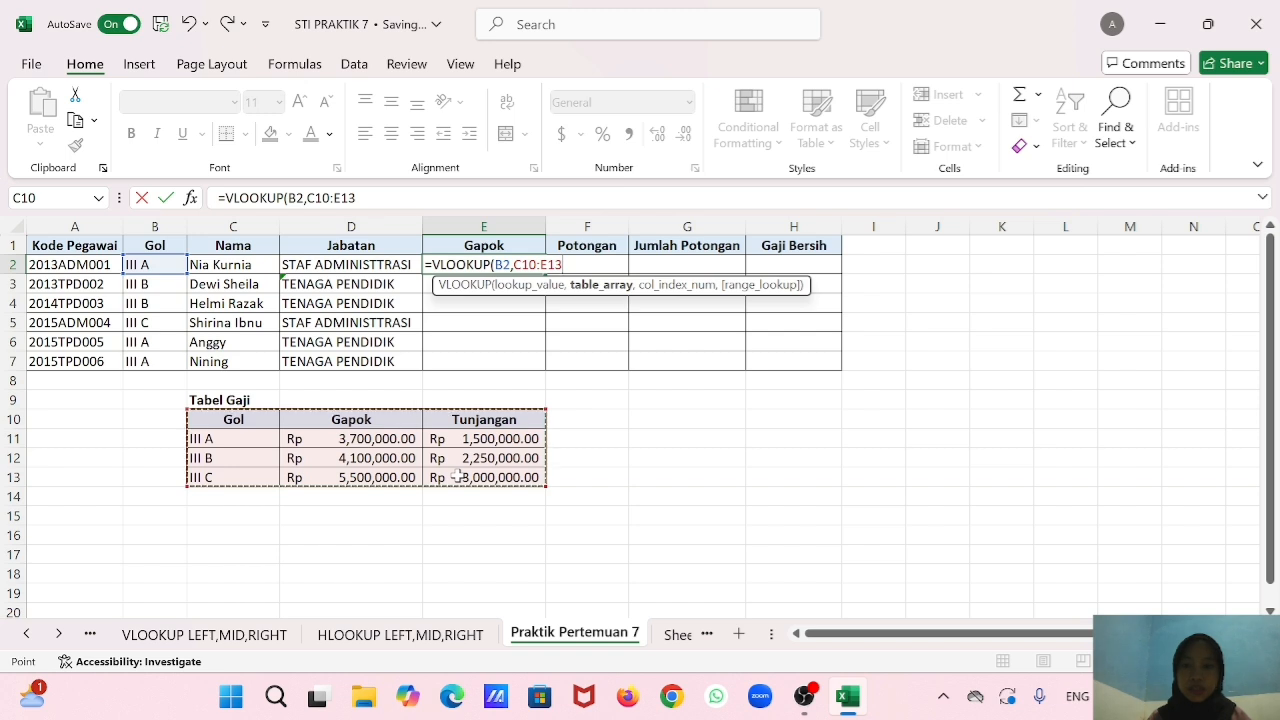
{"action": "key", "text": "F4"}
{"action": "type", "text": ",2,0)"}
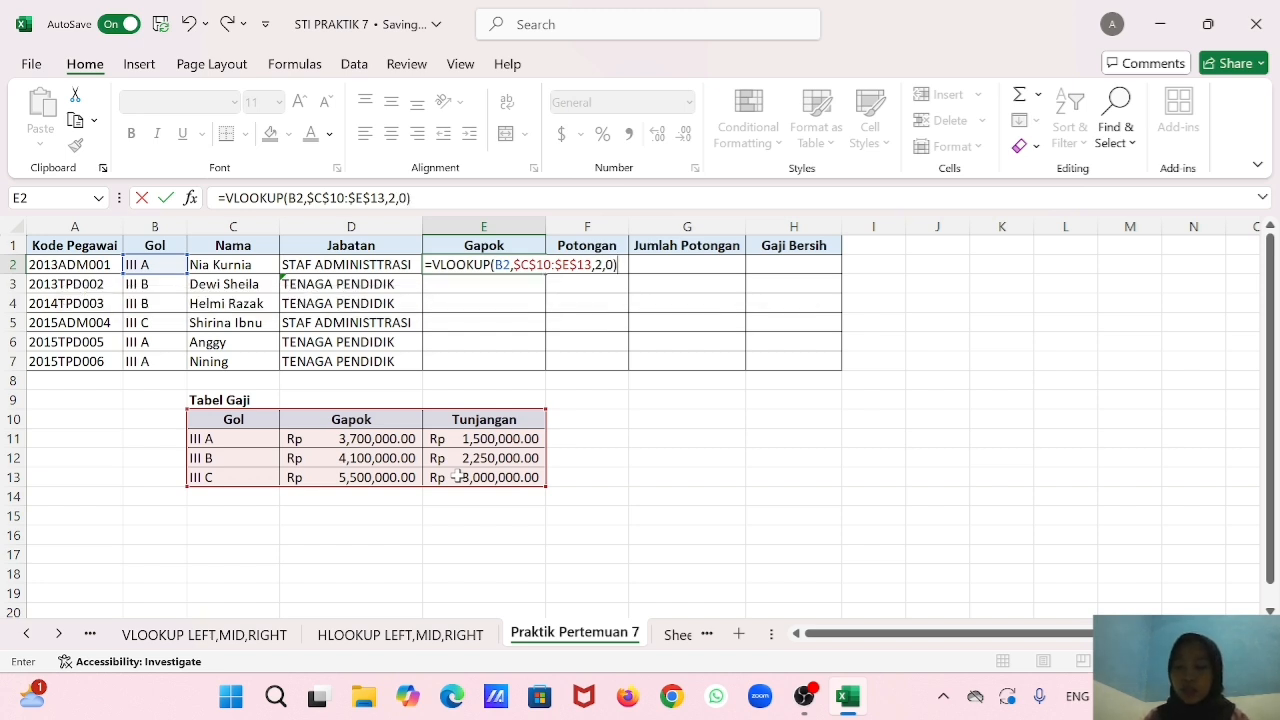
{"action": "key", "text": "Return"}
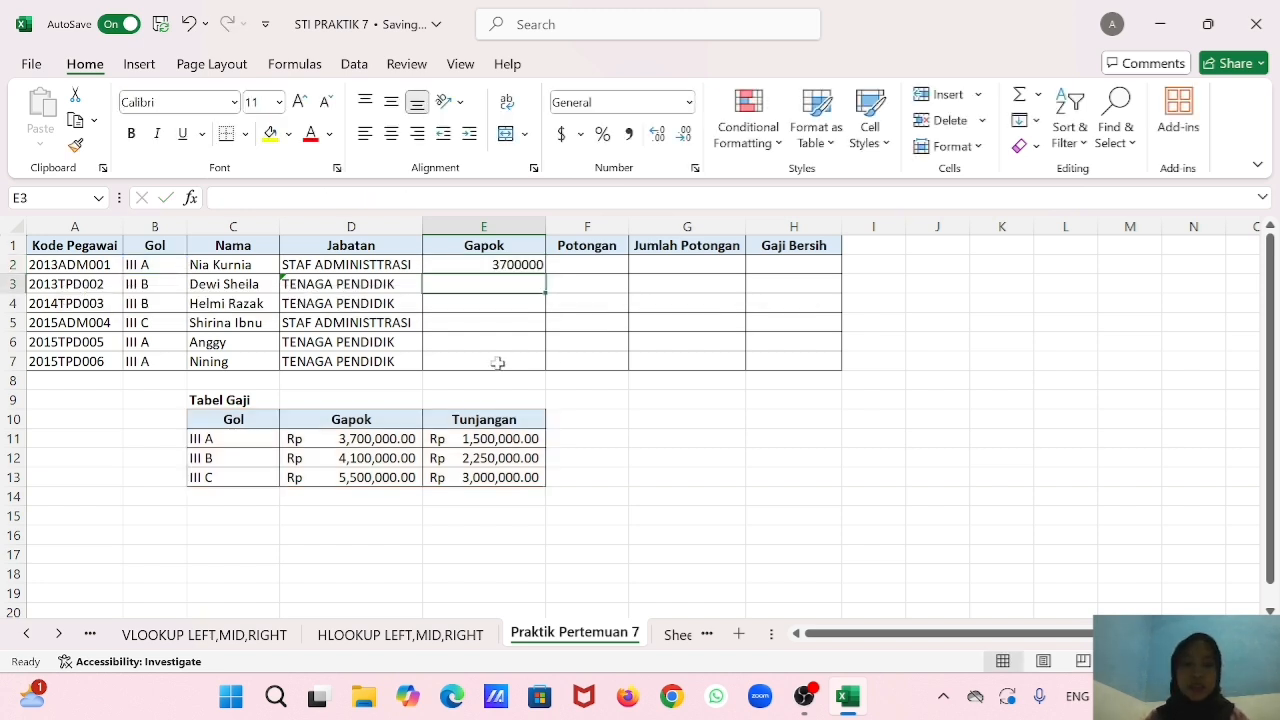
{"action": "left_click", "coordinate": [522, 266]}
{"action": "left_click_drag", "start_coordinate": [545, 270], "coordinate": [533, 363]}
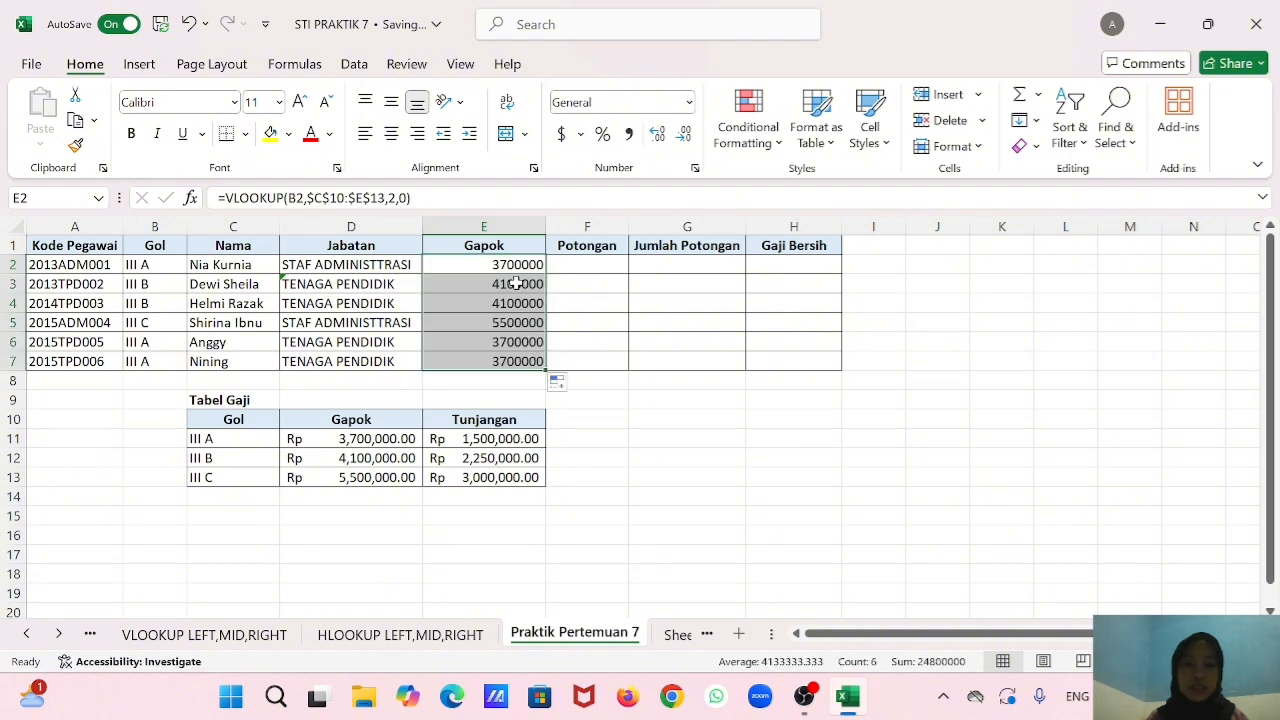
Format the Gapok values E2:E7 as Accounting with the Rp Indonesian symbol.
{"action": "left_click", "coordinate": [580, 135]}
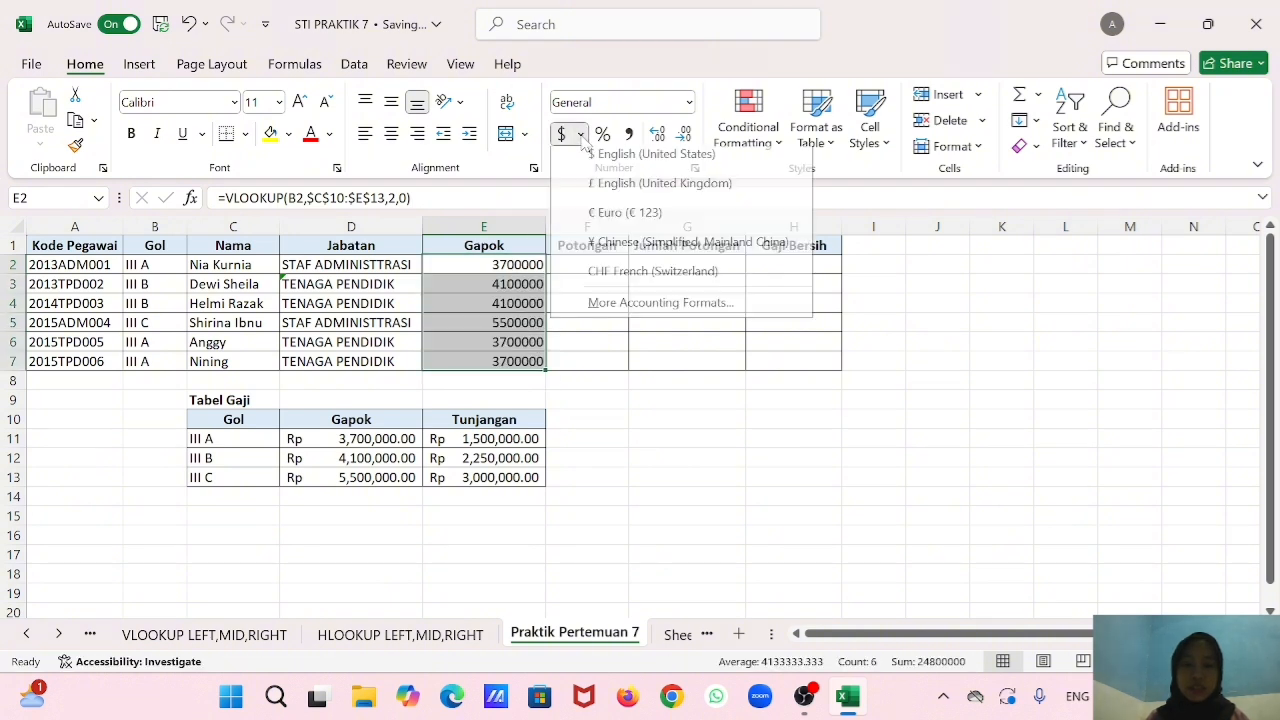
{"action": "left_click", "coordinate": [626, 305]}
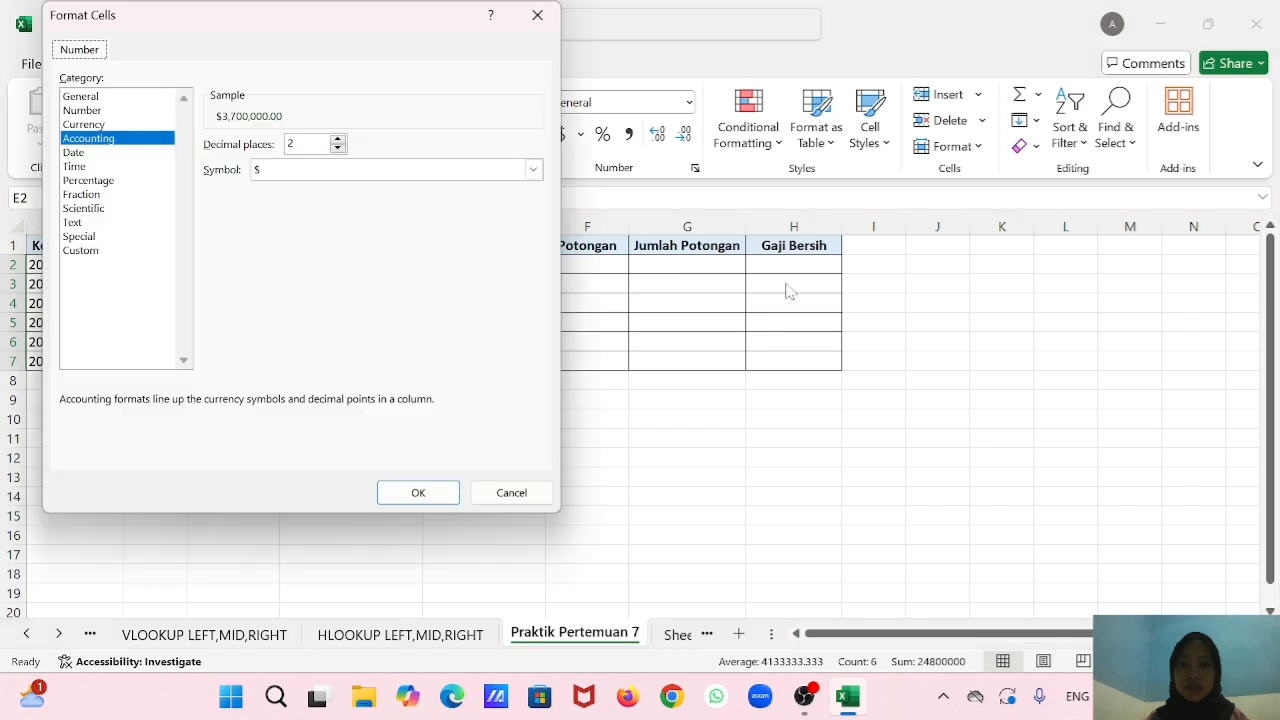
{"action": "left_click", "coordinate": [534, 170]}
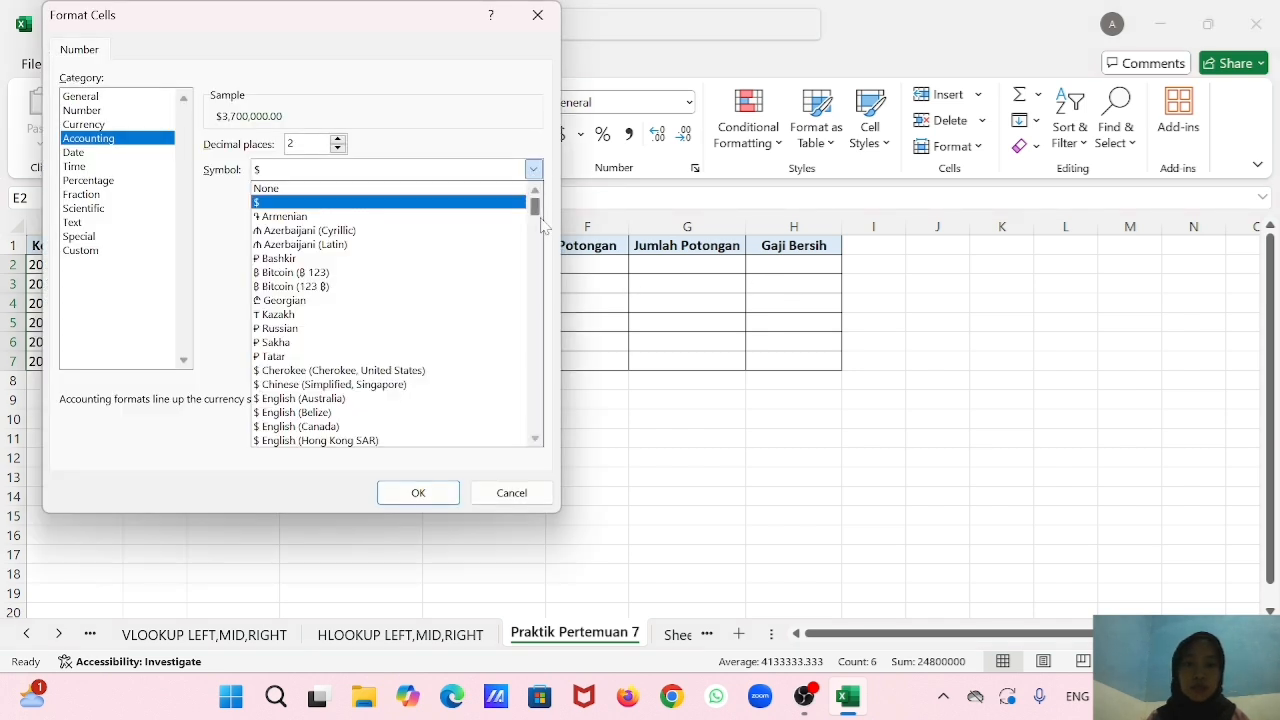
{"action": "left_click_drag", "start_coordinate": [537, 205], "coordinate": [534, 300]}
{"action": "scroll", "coordinate": [534, 296], "scroll_direction": "down", "scroll_amount": 1}
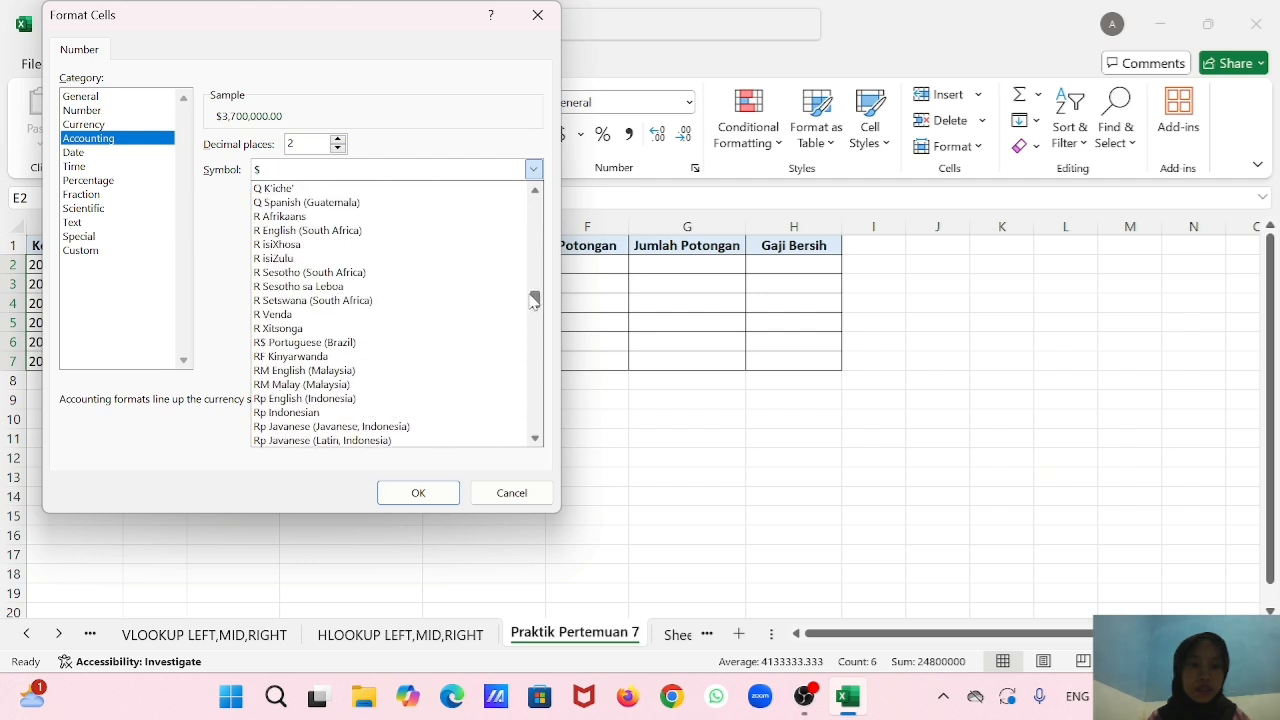
{"action": "left_click", "coordinate": [453, 412]}
{"action": "left_click", "coordinate": [424, 492]}
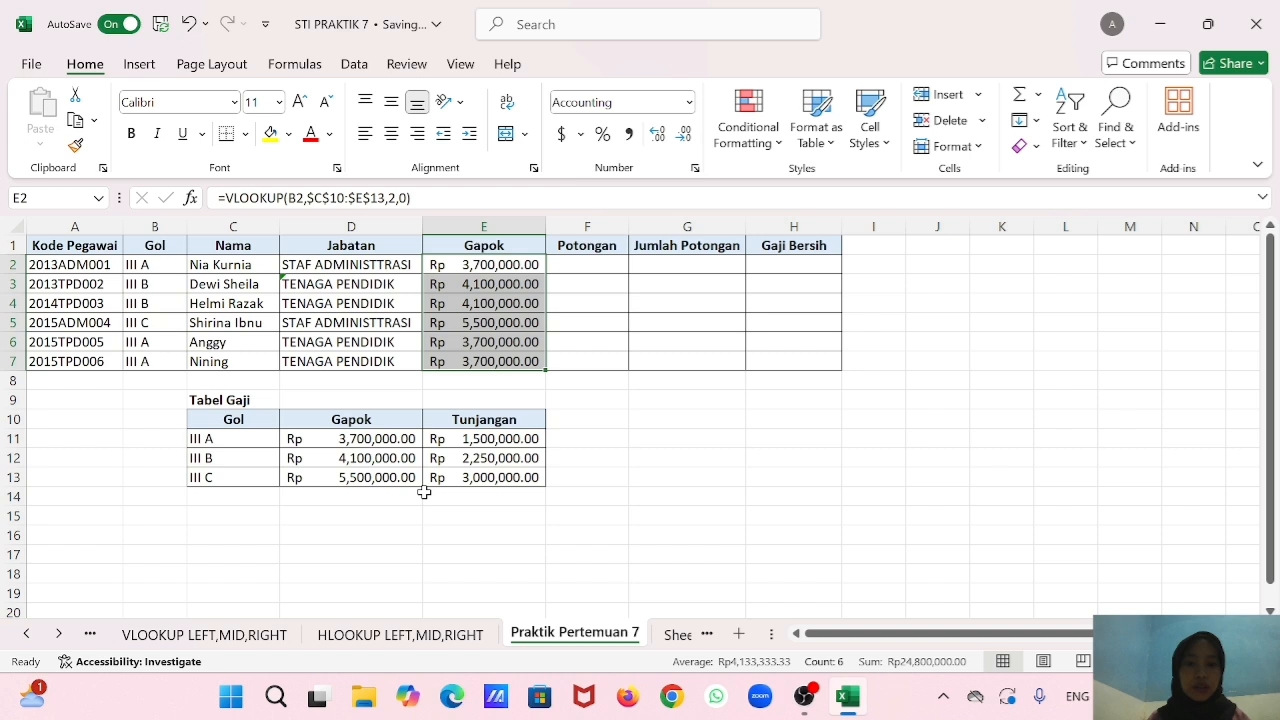
{"action": "left_click", "coordinate": [530, 284]}
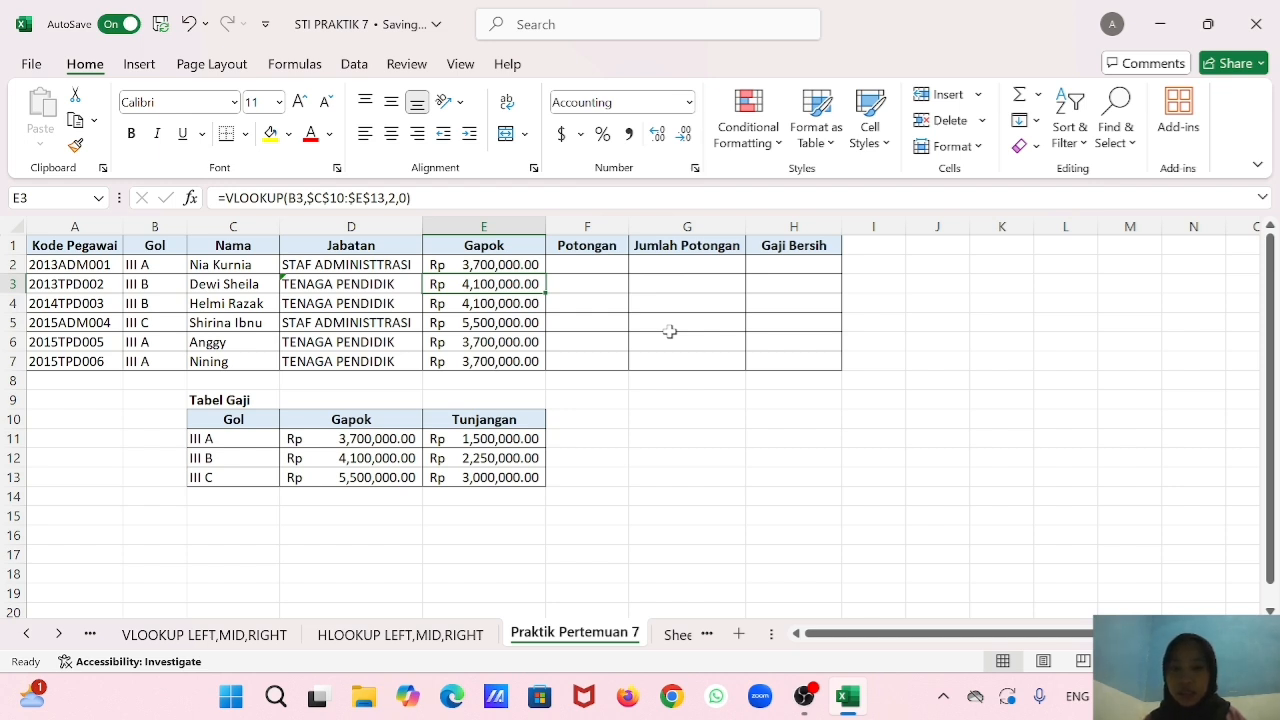
Enter the title "TABEL POTOGAN" in G9 for a deduction table.
{"action": "left_click", "coordinate": [697, 421]}
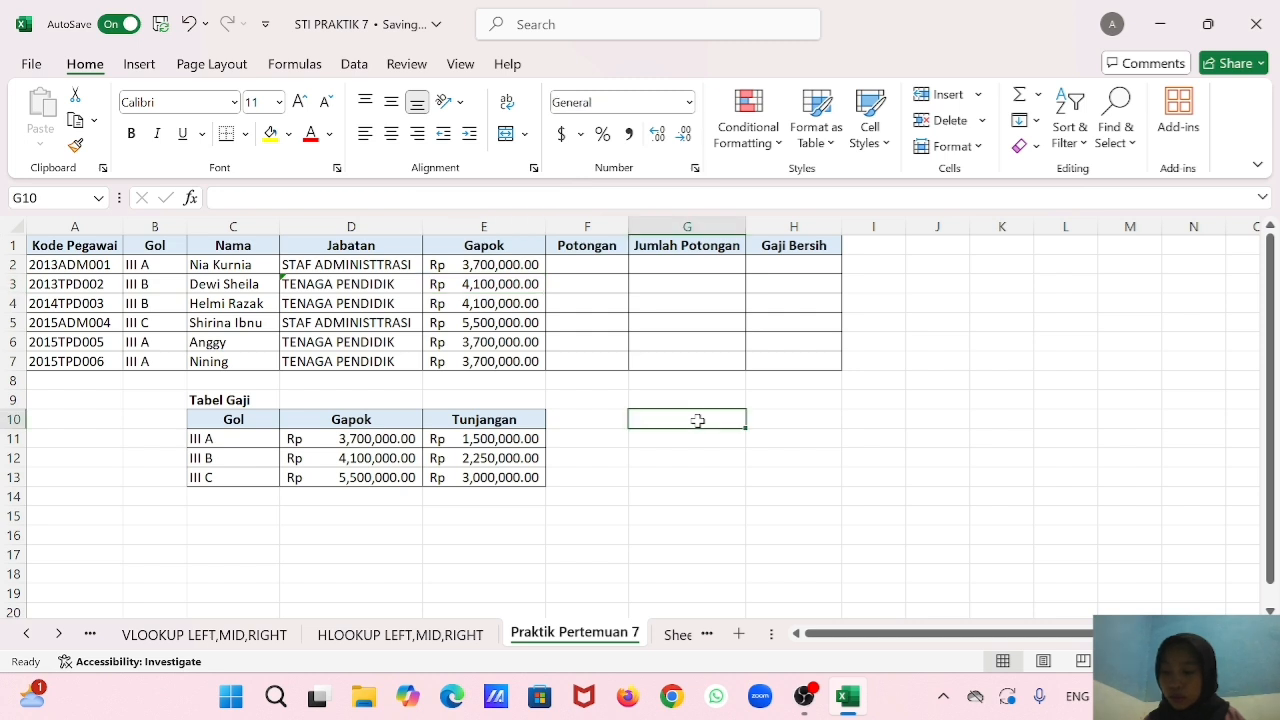
{"action": "left_click", "coordinate": [697, 400]}
{"action": "type", "text": "TABEL "}
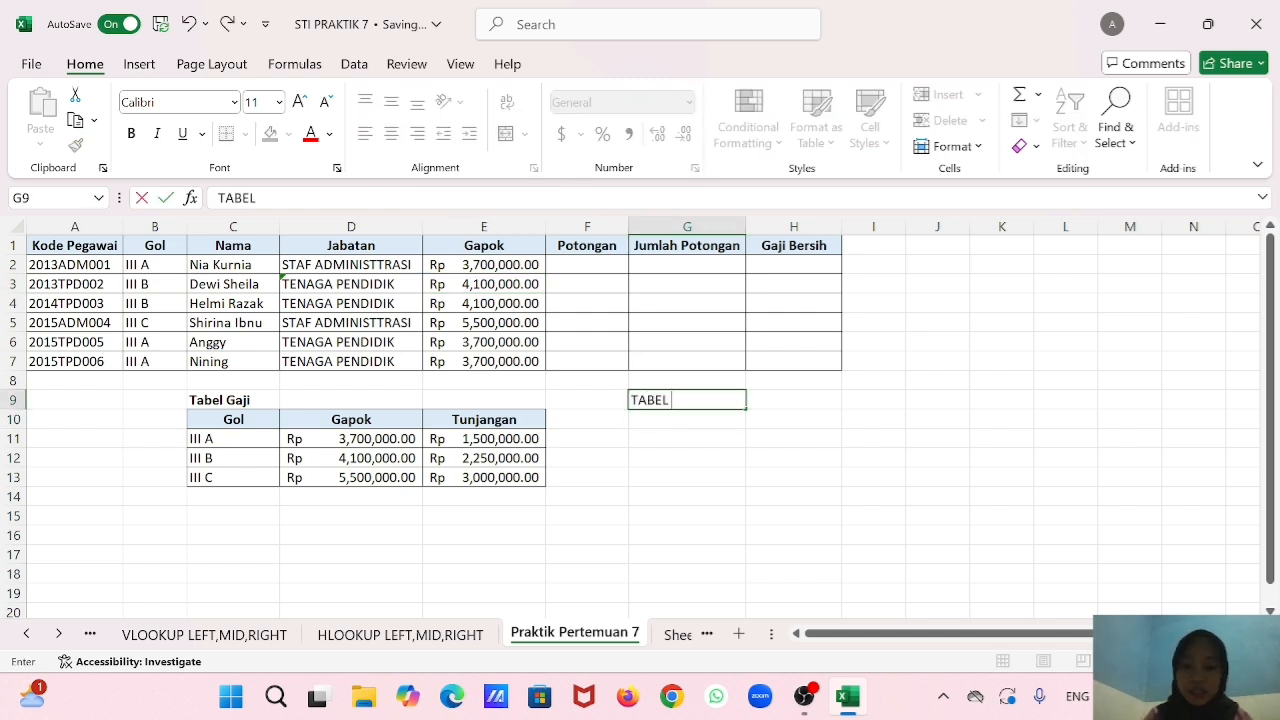
{"action": "type", "text": "POTOGAN"}
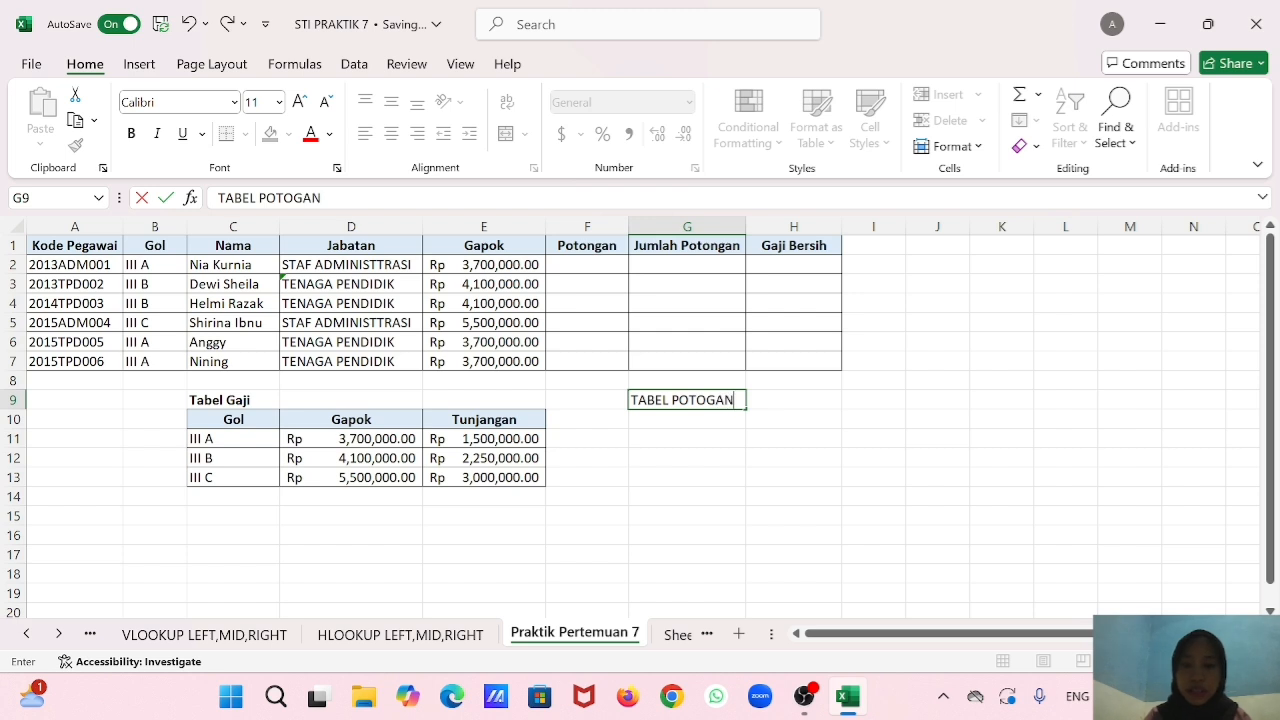
{"action": "key", "text": "Return"}
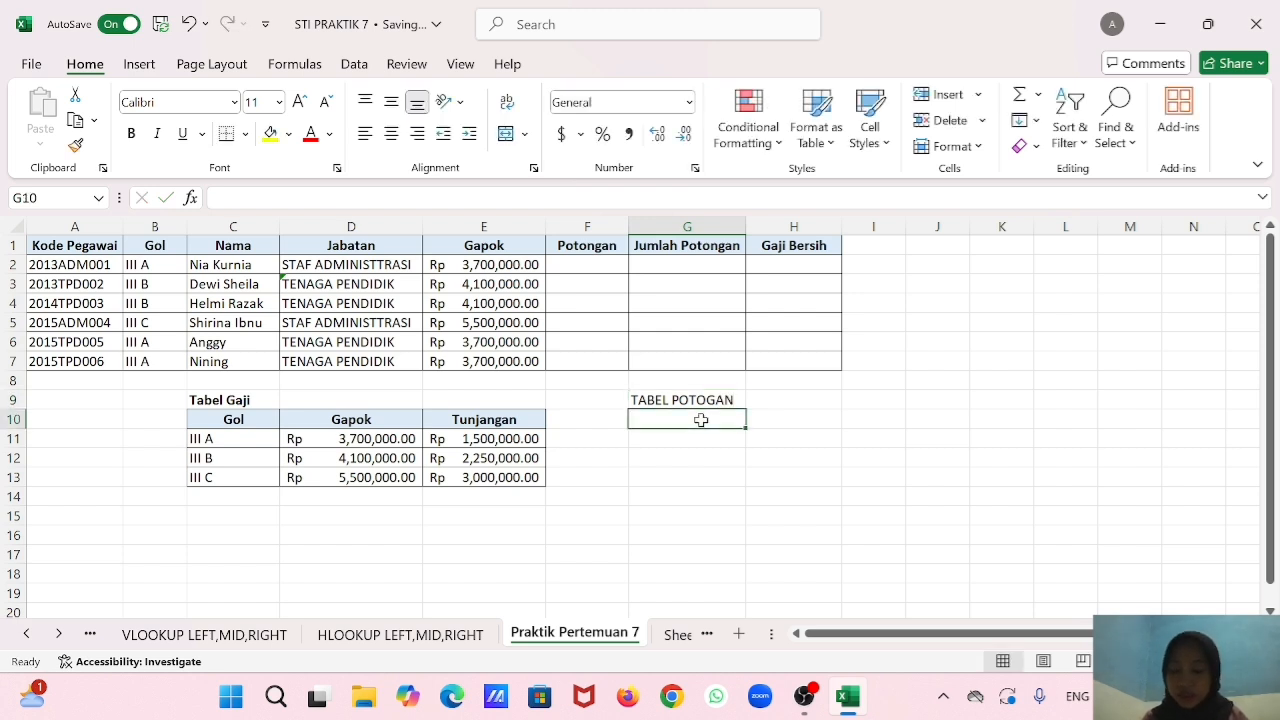
Enter the column headings III A, III B and III C in G10:I10.
{"action": "type", "text": "III A"}
{"action": "key", "text": "Tab"}
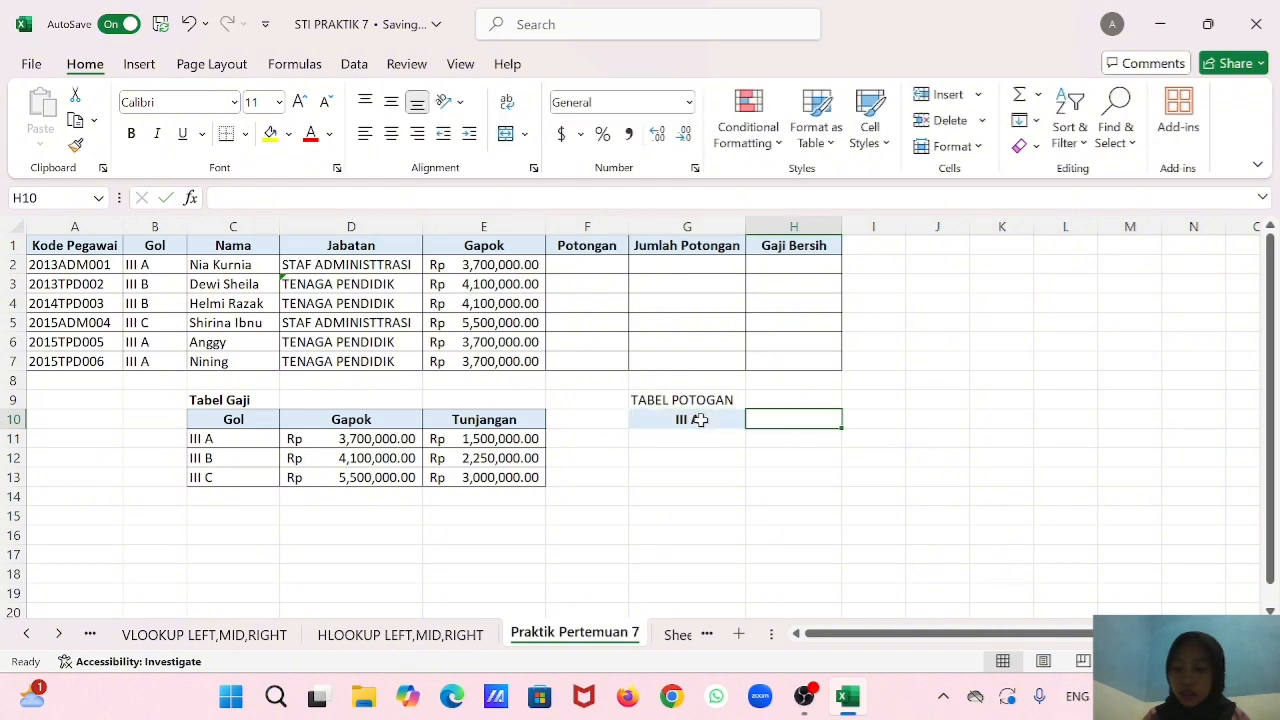
{"action": "type", "text": "III"}
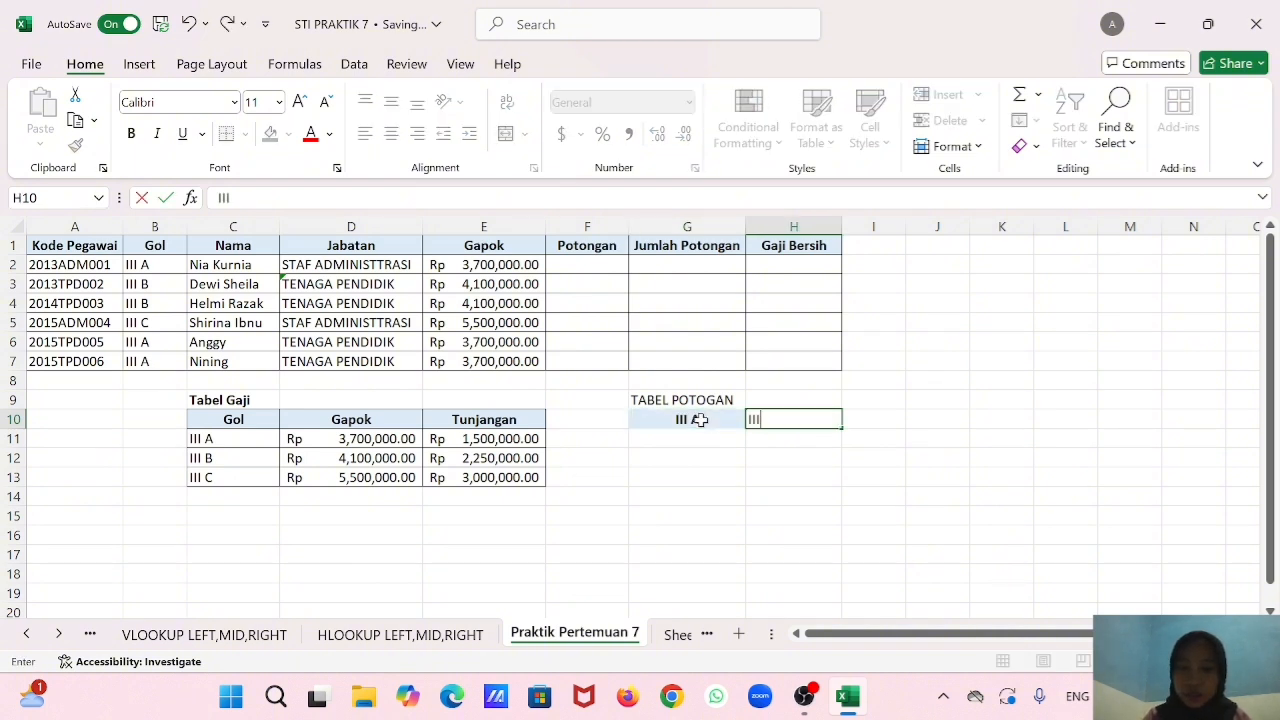
{"action": "type", "text": " B"}
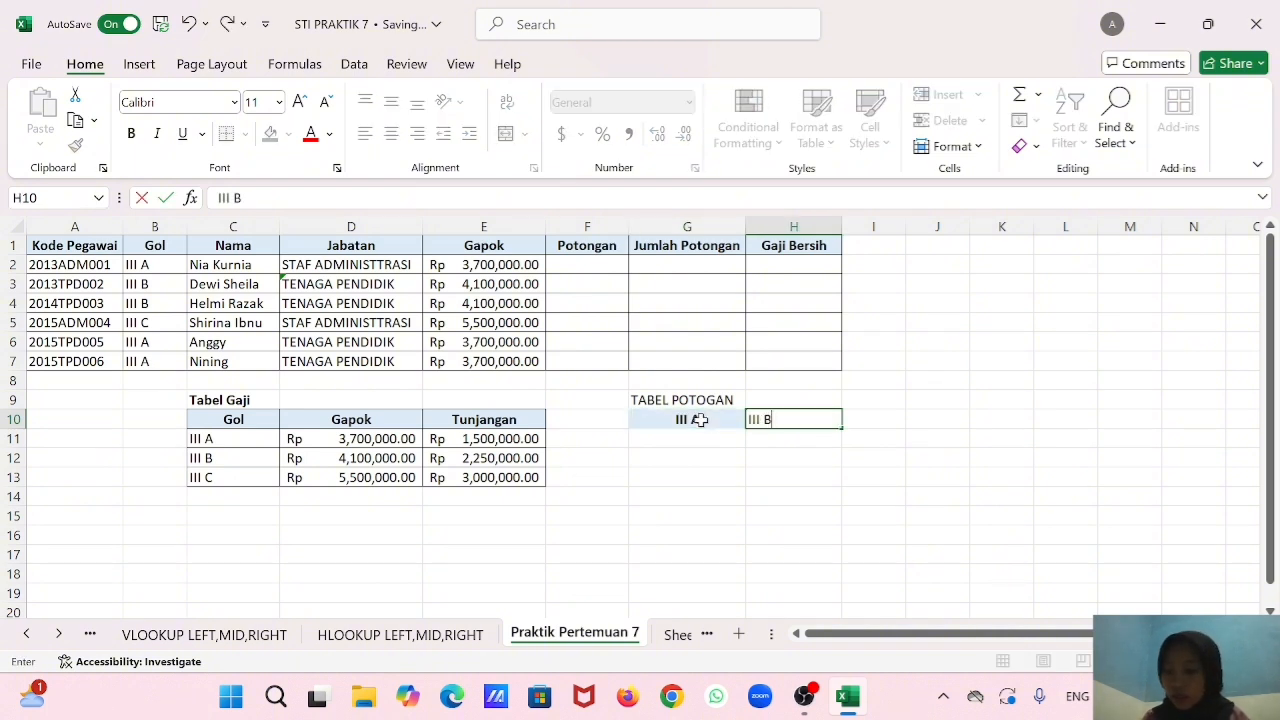
{"action": "key", "text": "Tab"}
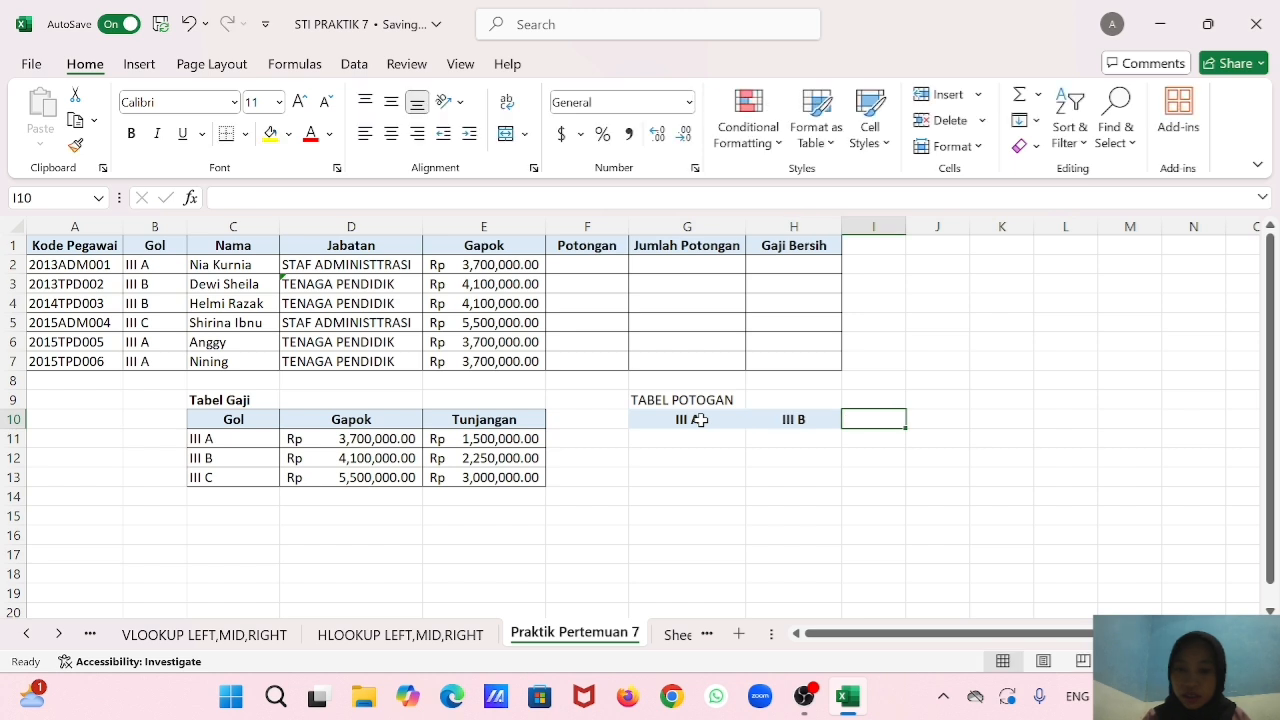
{"action": "type", "text": "III"}
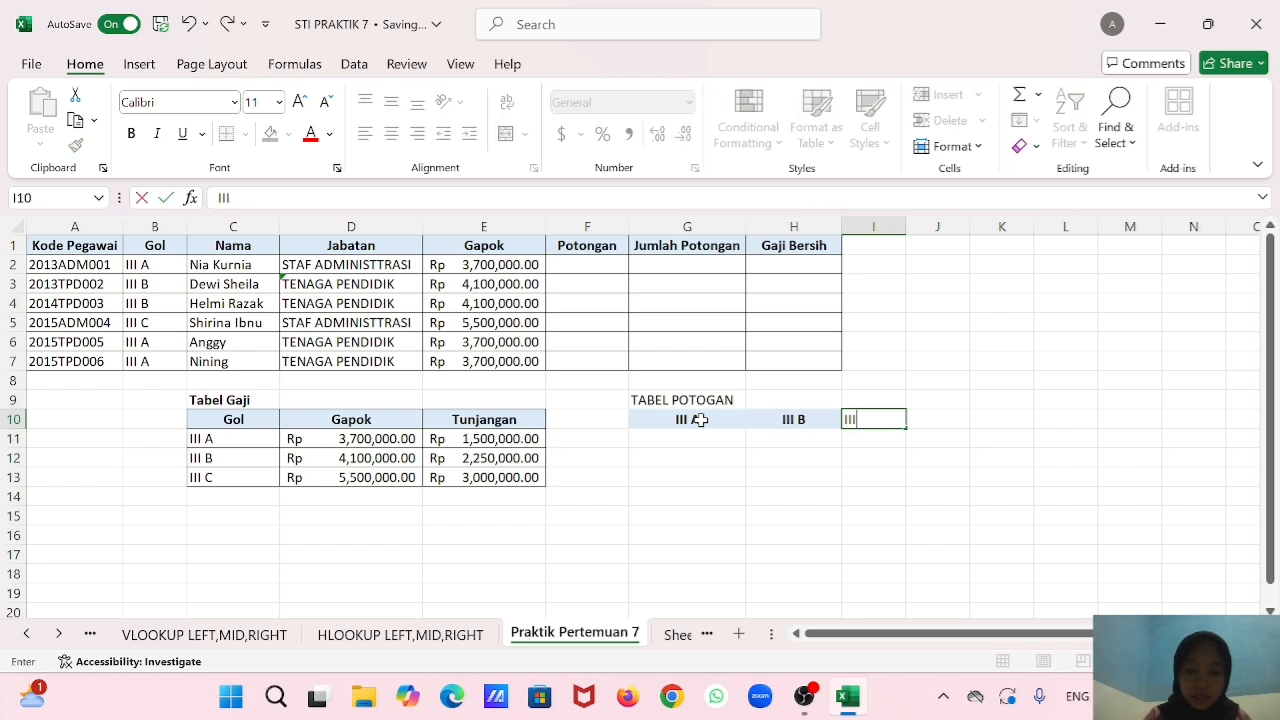
{"action": "type", "text": " C"}
{"action": "key", "text": "Return"}
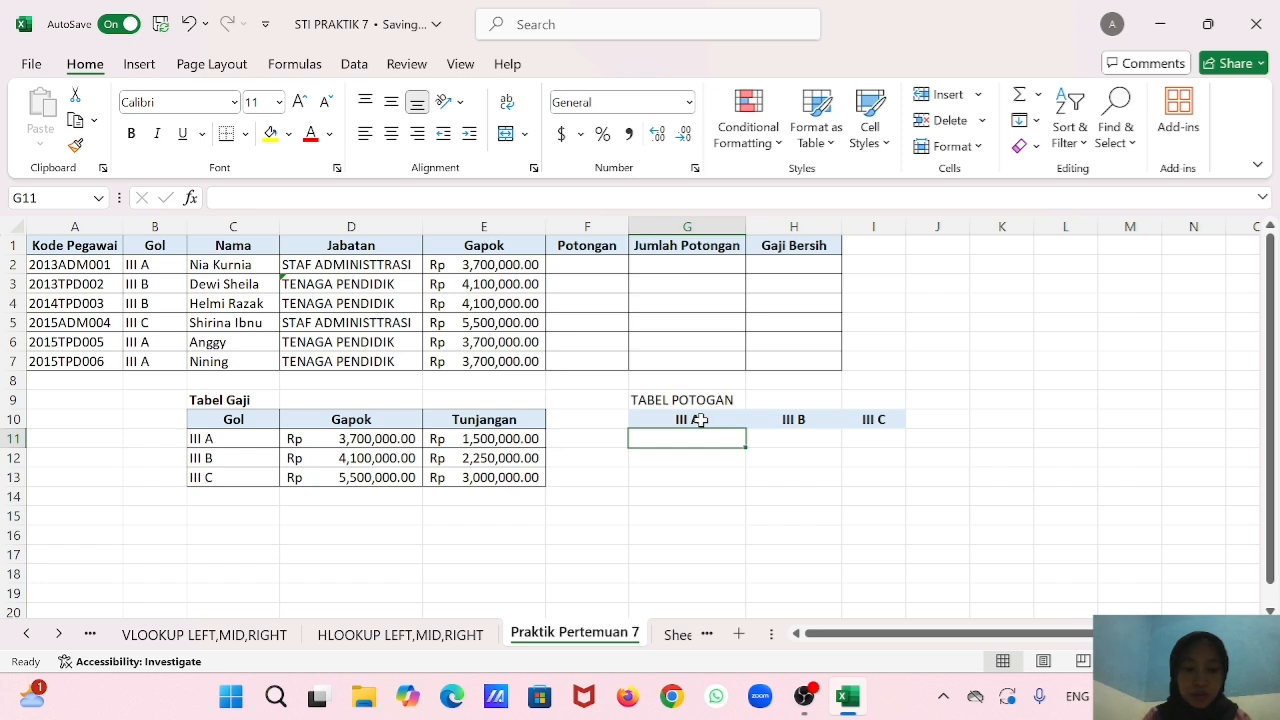
Enter the deduction rates 2%, 3% and 5% in G11:I11 under the group headings.
{"action": "type", "text": "2%"}
{"action": "key", "text": "Tab"}
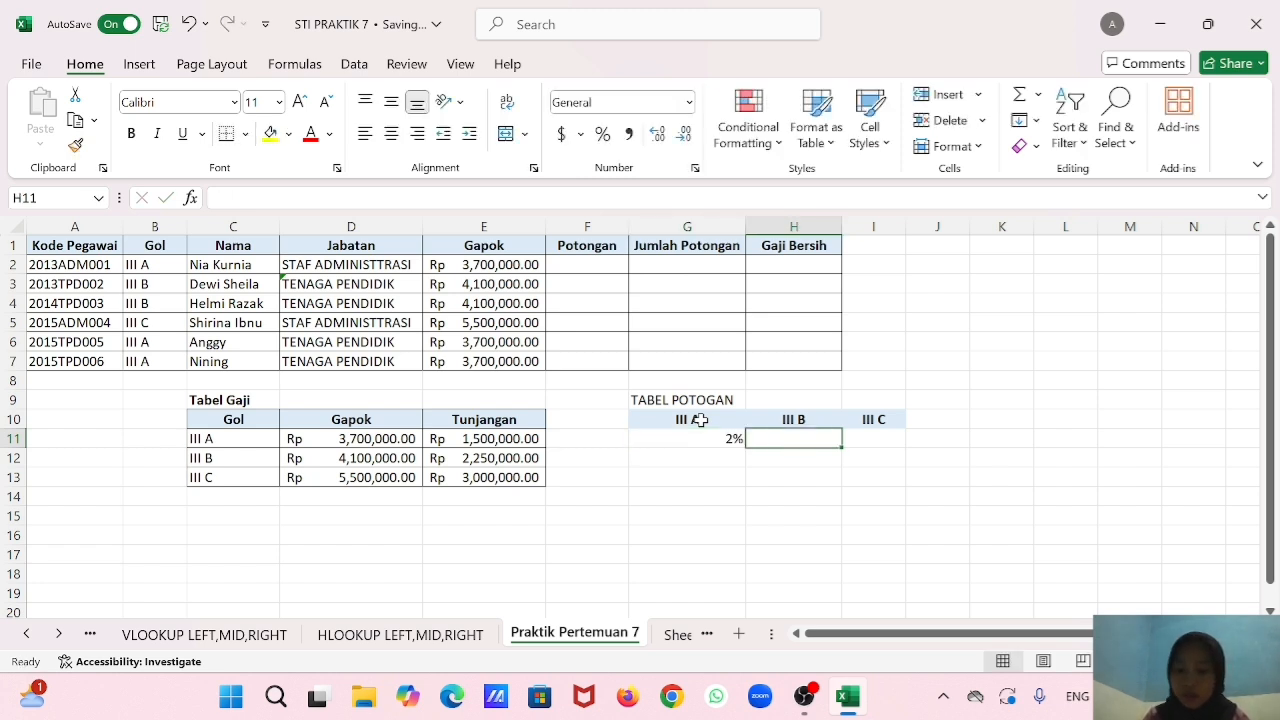
{"action": "type", "text": "3%"}
{"action": "key", "text": "Tab"}
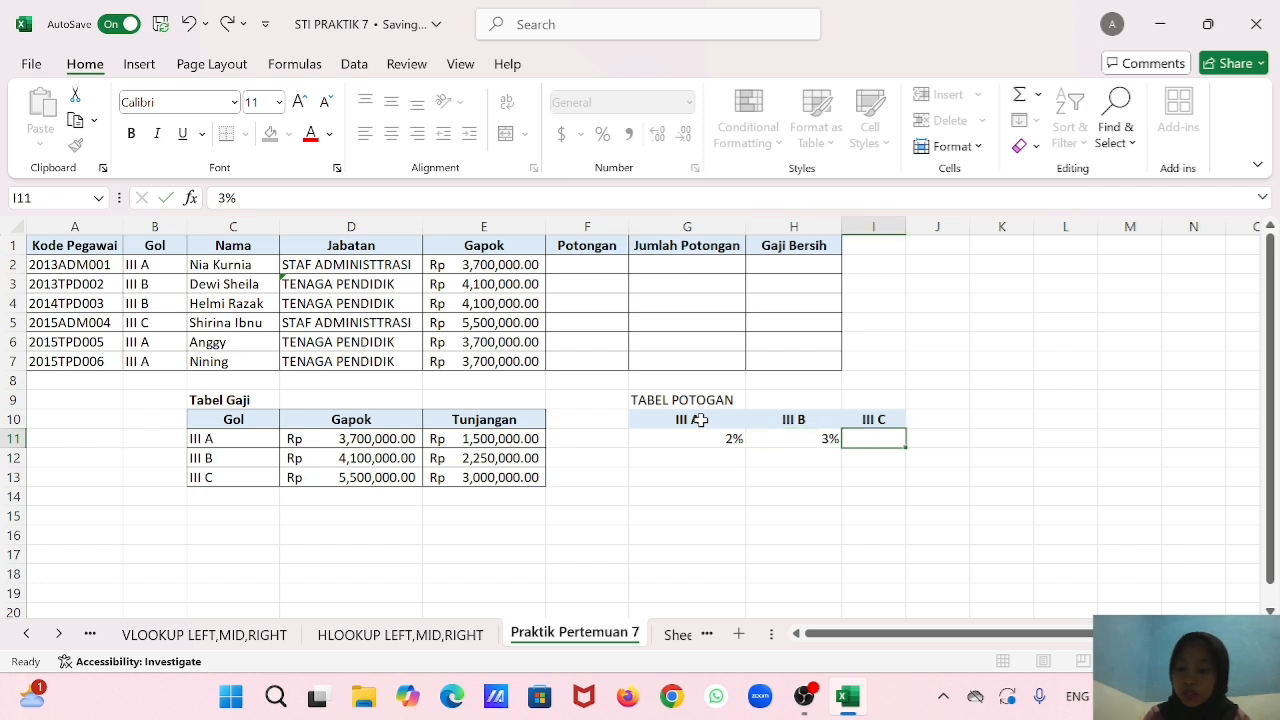
{"action": "type", "text": "55"}
{"action": "key", "text": "BackSpace"}
{"action": "type", "text": "%"}
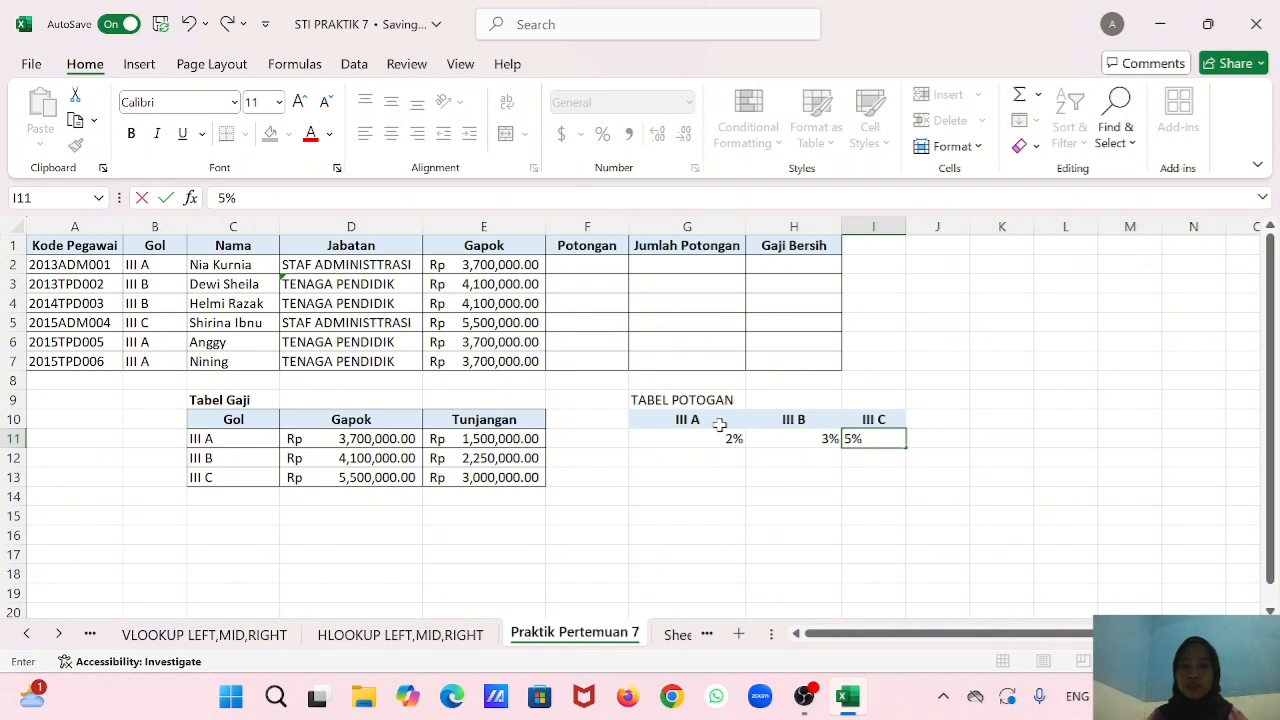
{"action": "left_click", "coordinate": [708, 470]}
Apply all borders to the deduction table cells G10:I11.
{"action": "left_click", "coordinate": [708, 420]}
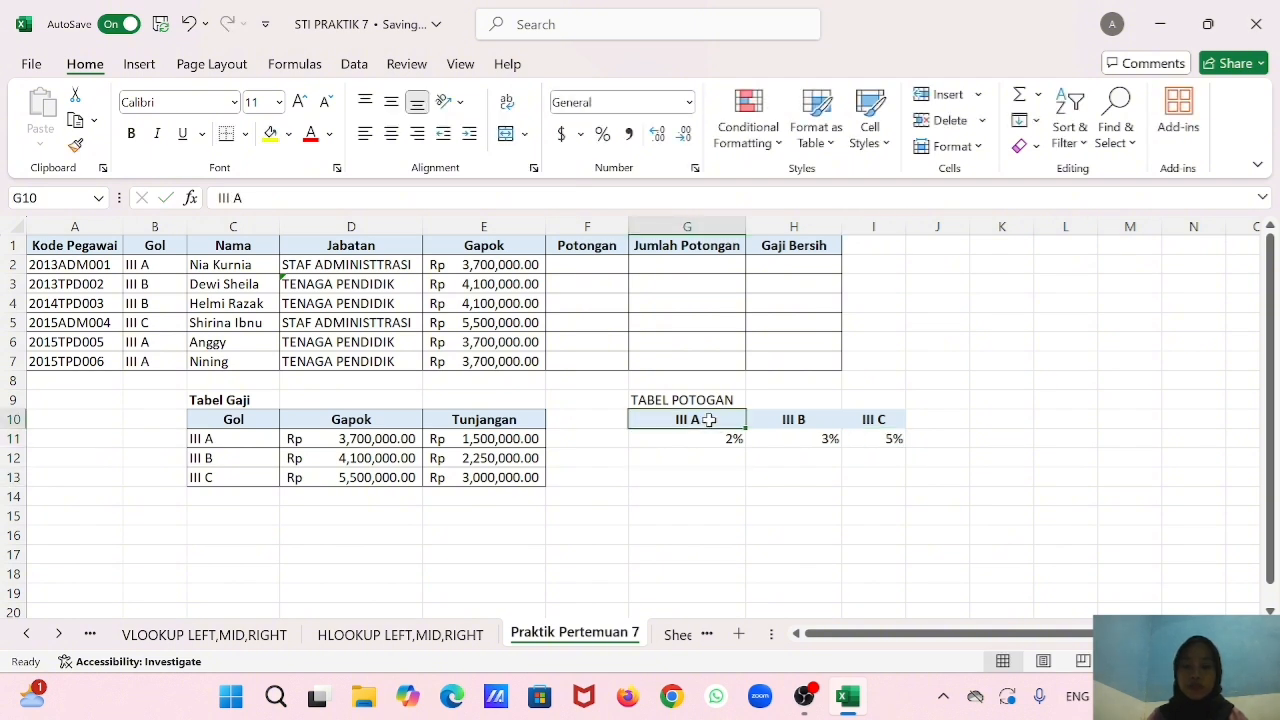
{"action": "left_click_drag", "start_coordinate": [708, 420], "coordinate": [868, 440]}
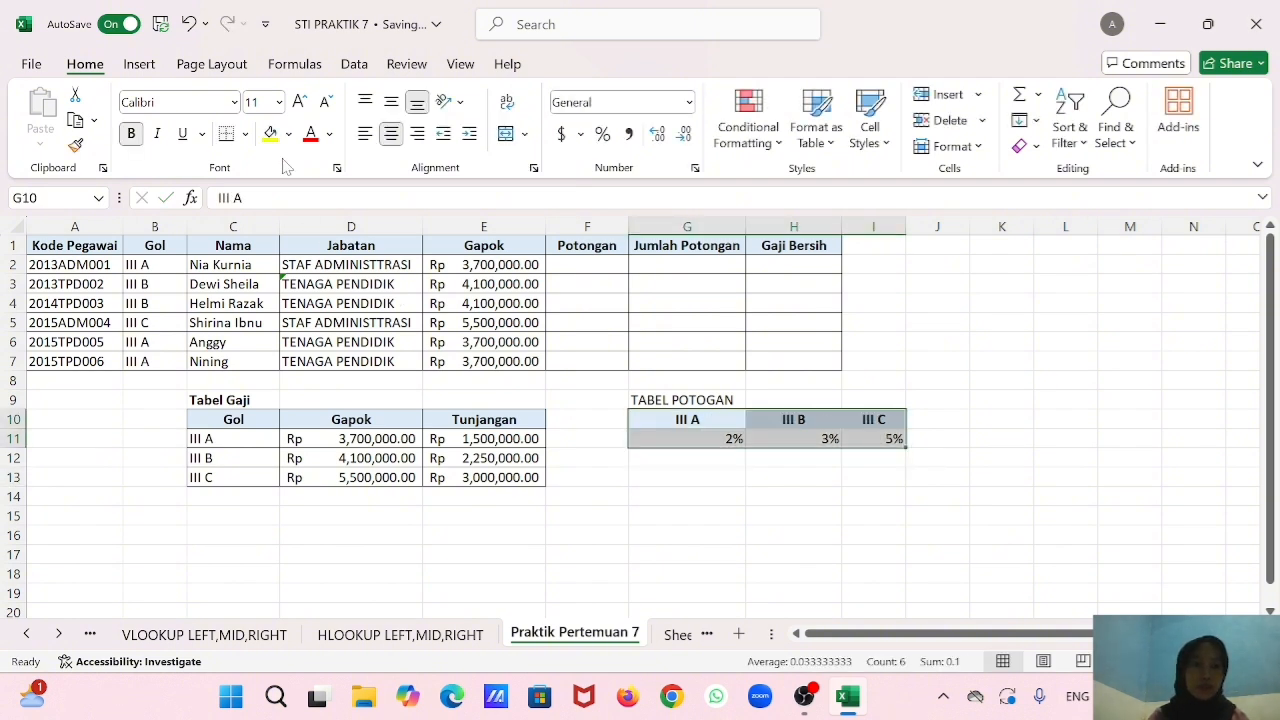
{"action": "left_click", "coordinate": [245, 134]}
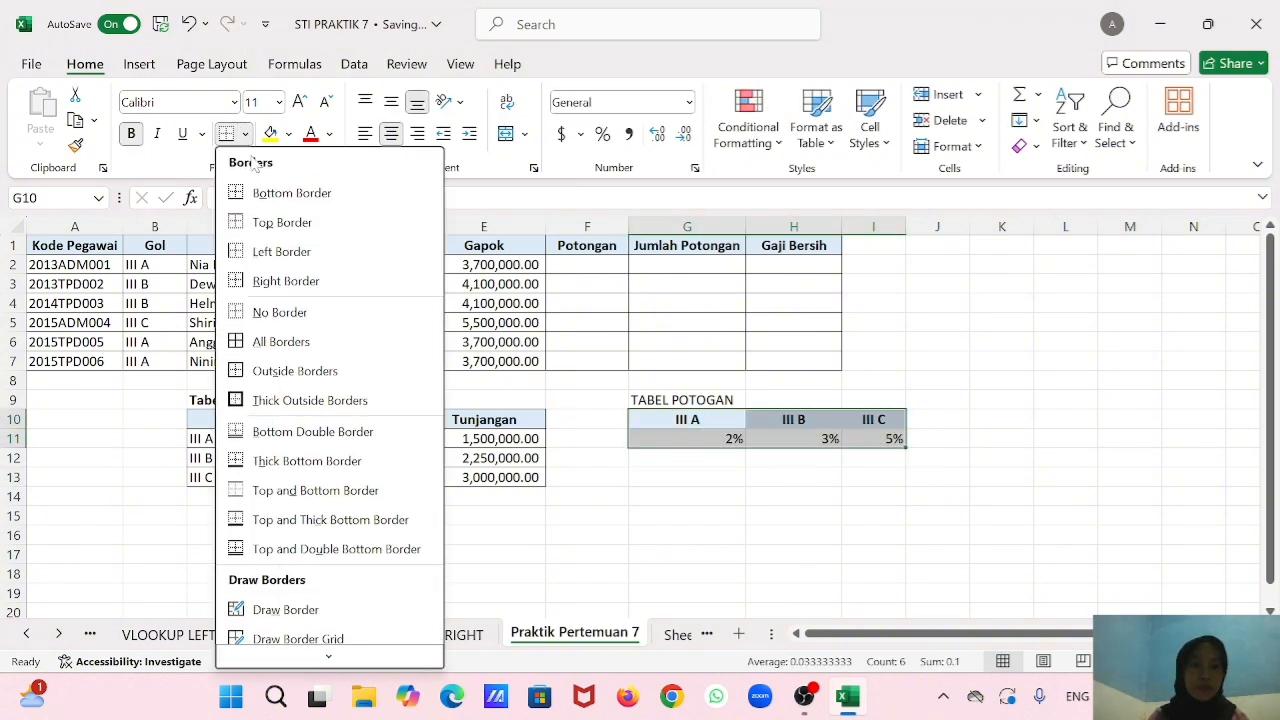
{"action": "left_click", "coordinate": [313, 342]}
Enter the Potongan formula =HLOOKUP(C2,$G$10:$I$11,2,0) in F2.
{"action": "left_click", "coordinate": [578, 267]}
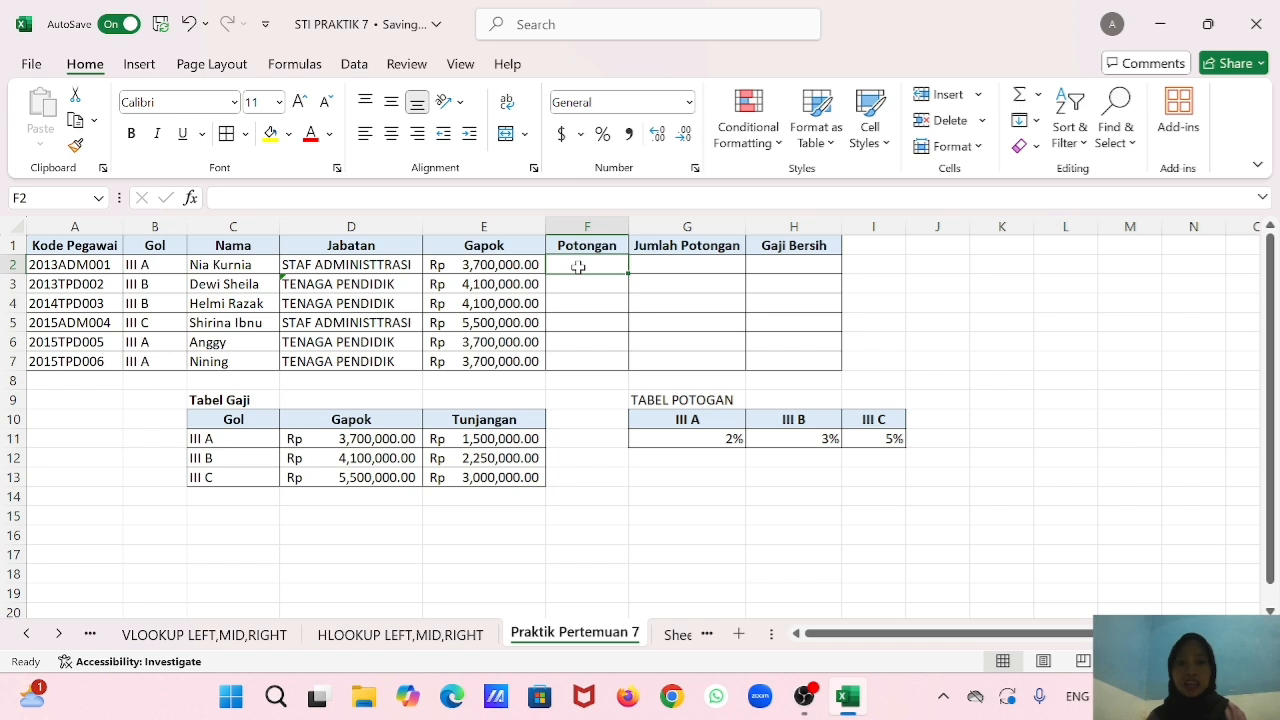
{"action": "type", "text": "=HLO"}
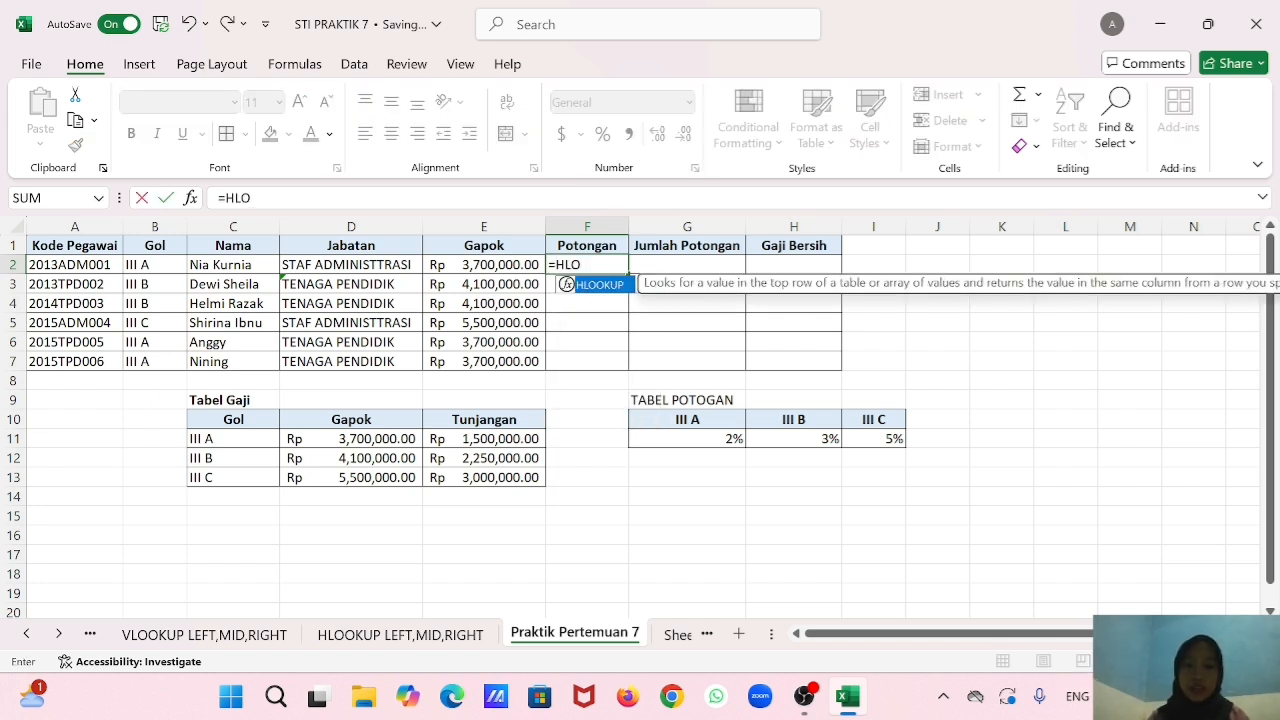
{"action": "double_click", "coordinate": [603, 286]}
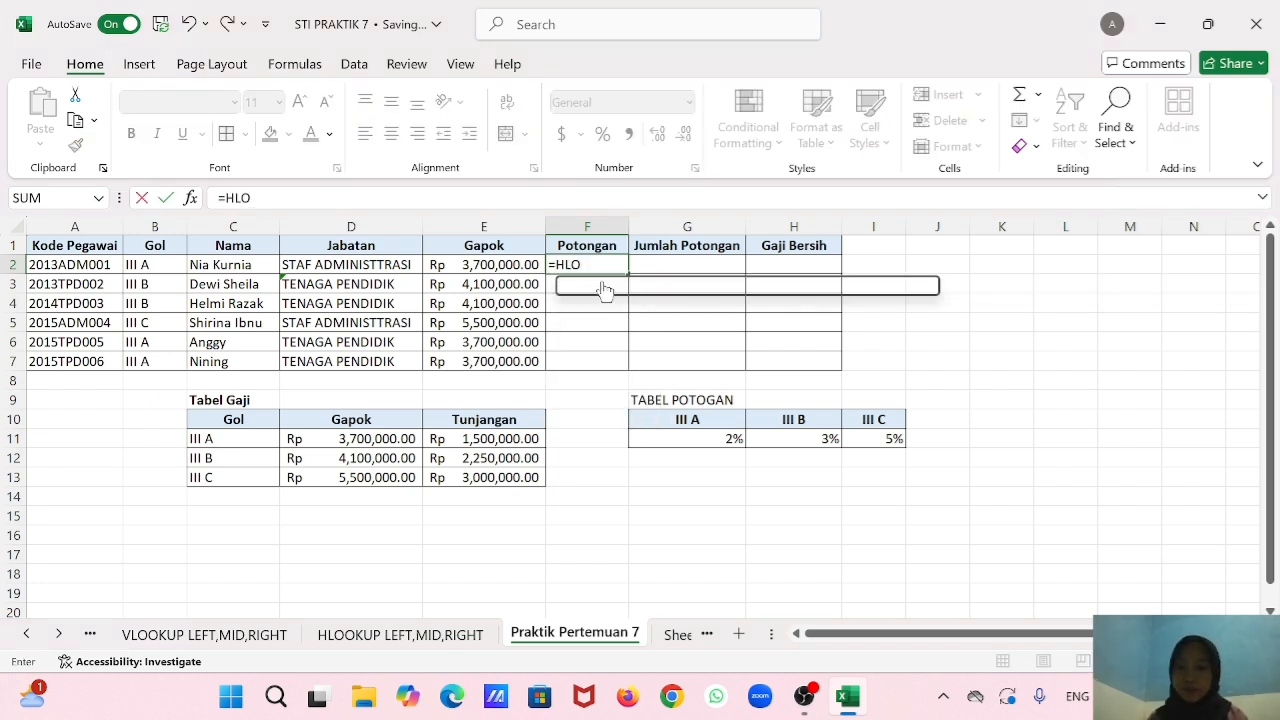
{"action": "left_click", "coordinate": [257, 264]}
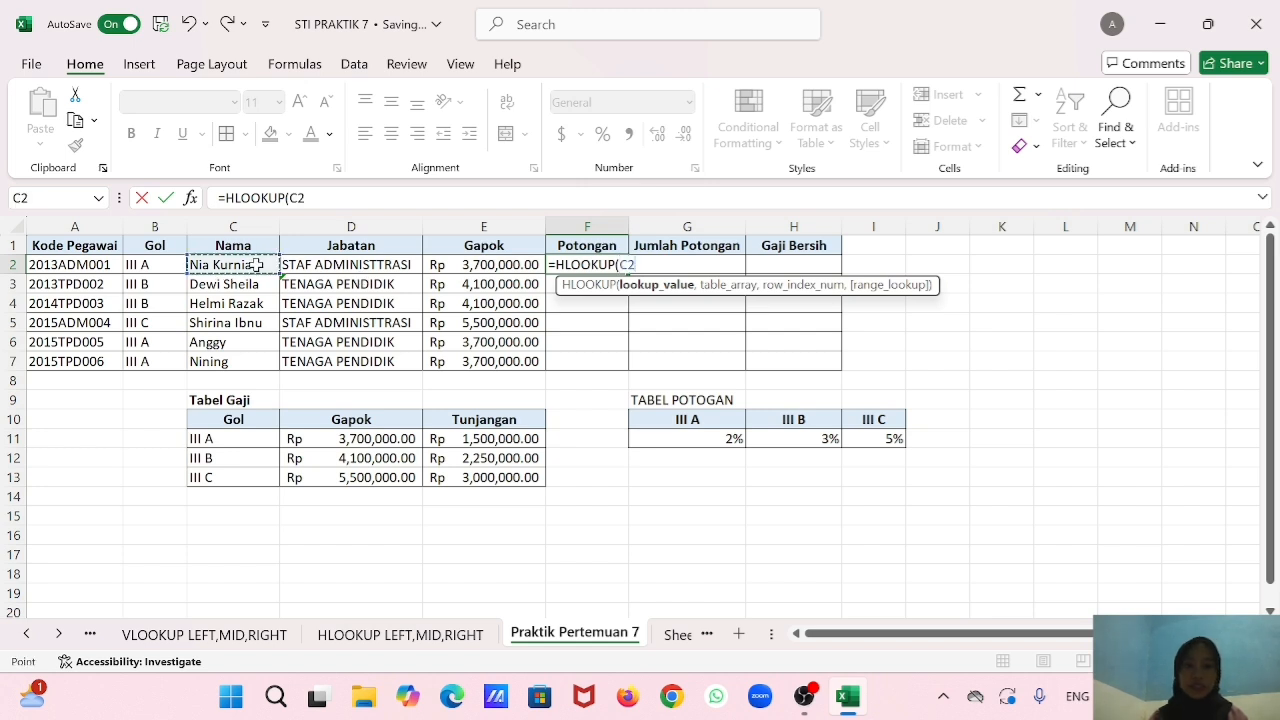
{"action": "type", "text": ","}
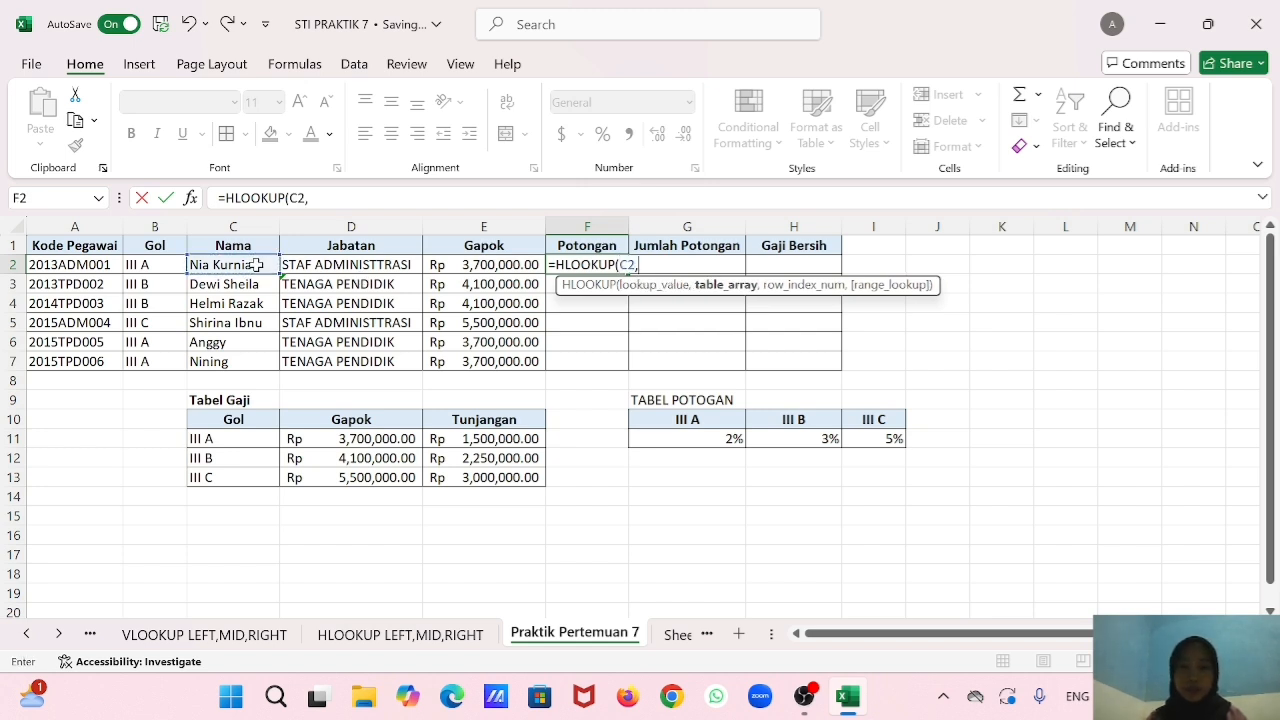
{"action": "left_click_drag", "start_coordinate": [708, 420], "coordinate": [860, 439]}
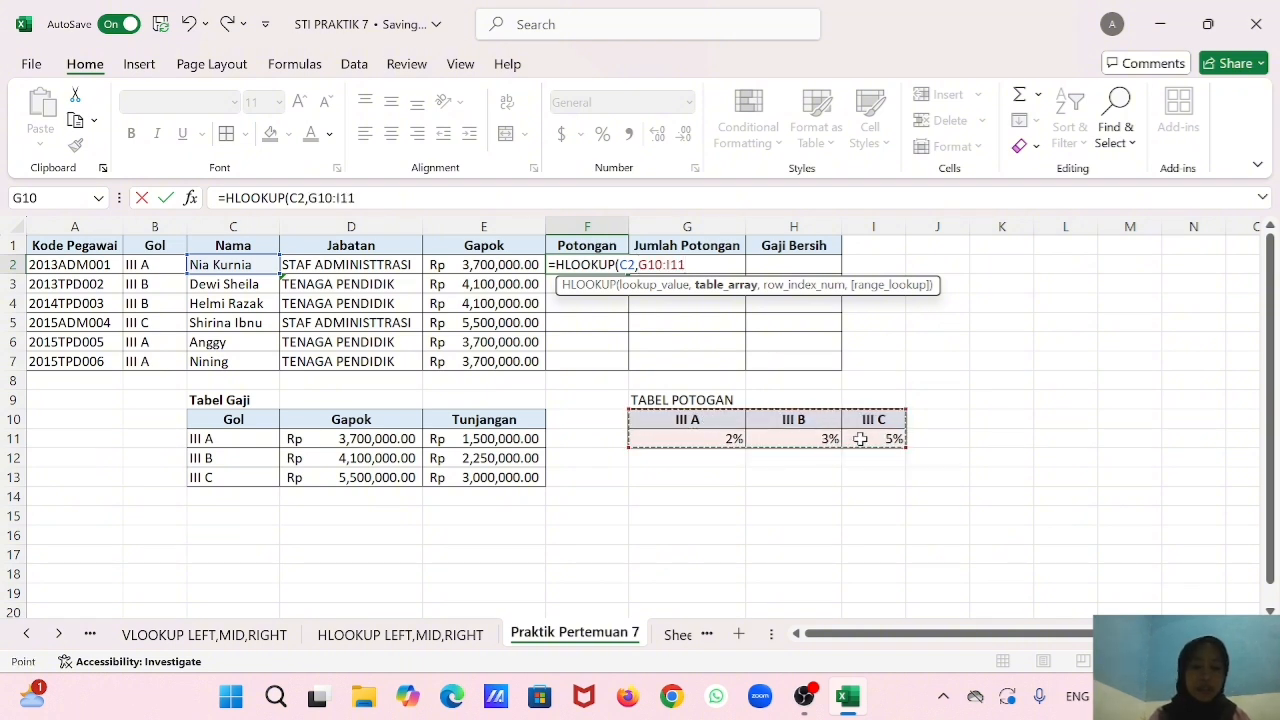
{"action": "key", "text": "F4"}
{"action": "type", "text": ",2,0"}
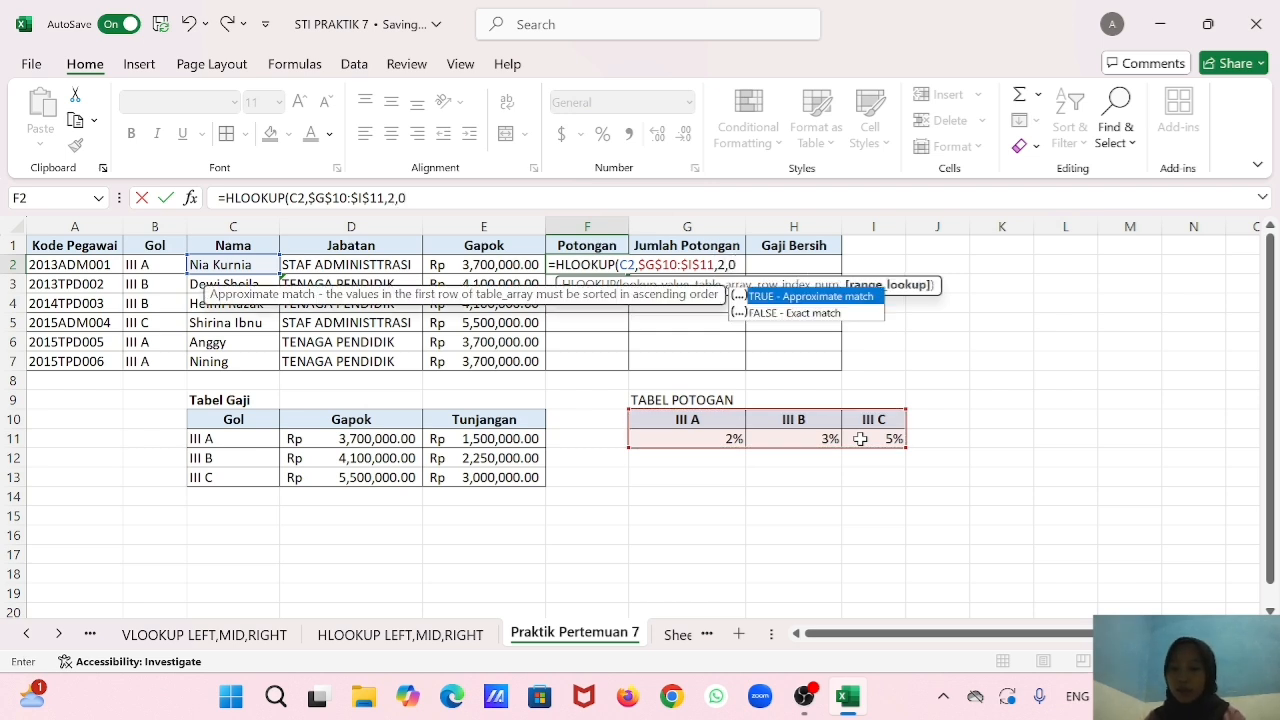
{"action": "type", "text": ")"}
{"action": "key", "text": "Return"}
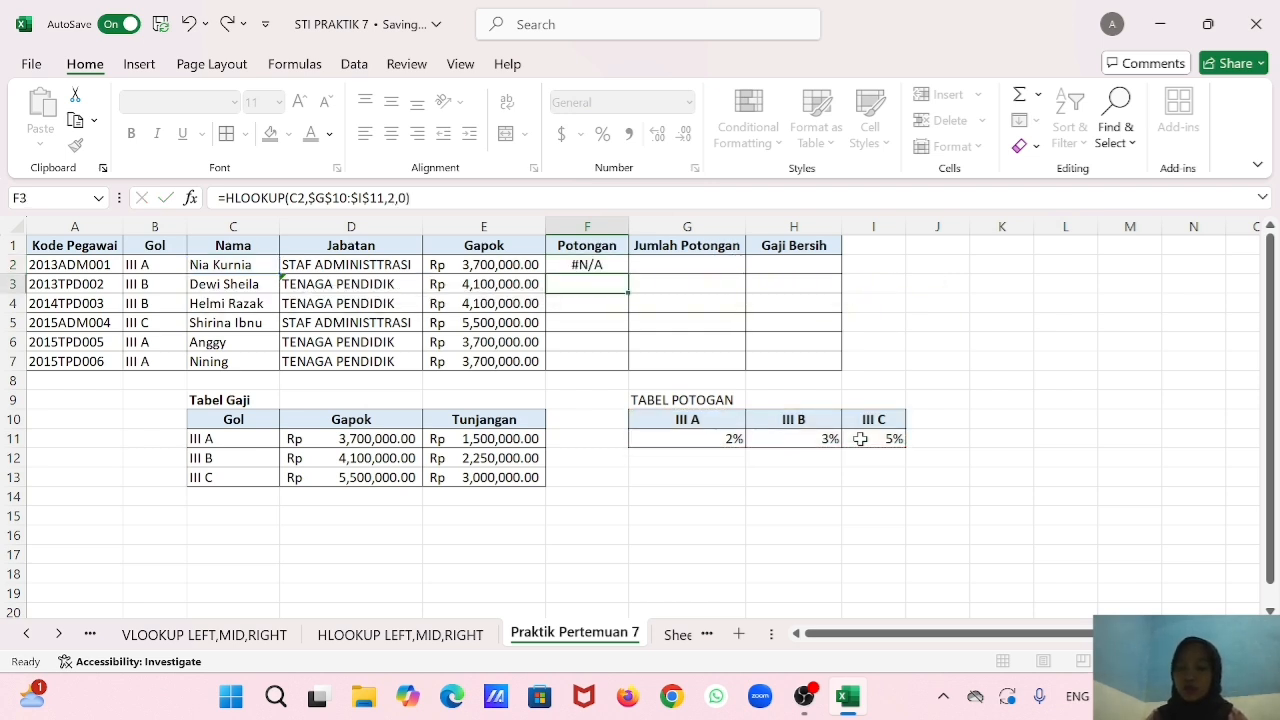
Clear the table array in the F2 HLOOKUP formula and reselect it as the absolute range $G$10:$I$11.
{"action": "left_click", "coordinate": [605, 265]}
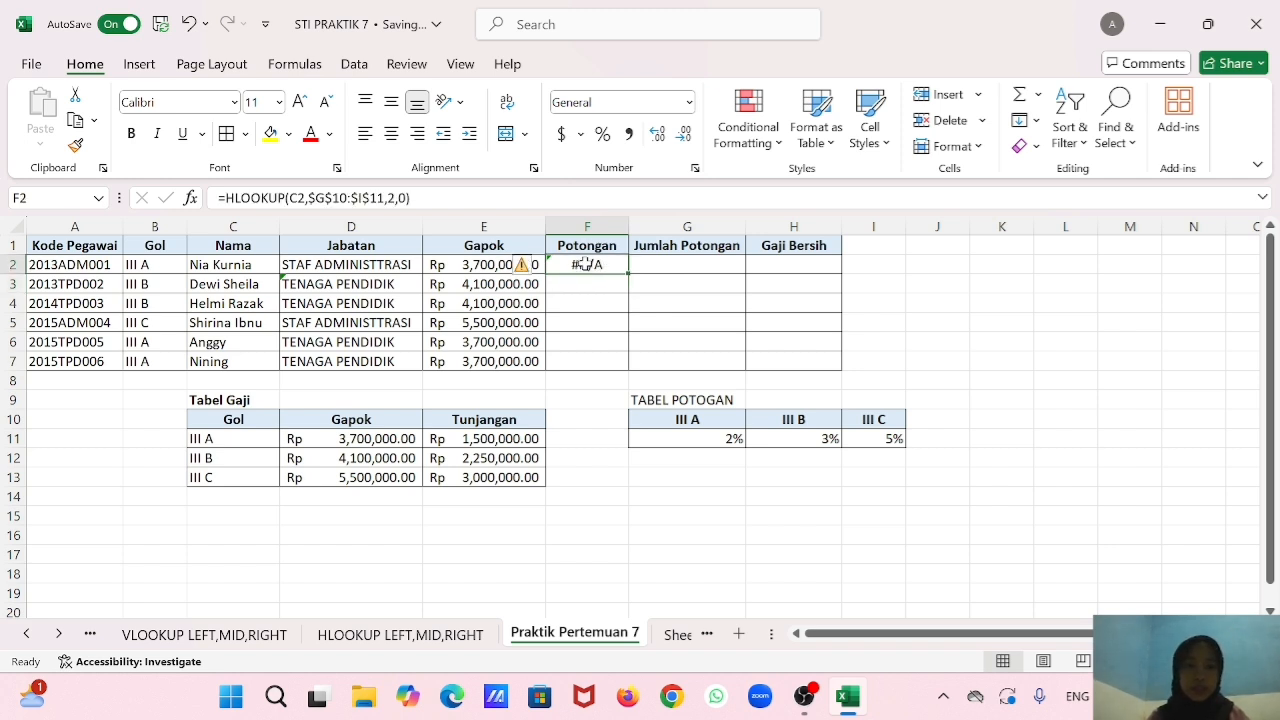
{"action": "double_click", "coordinate": [589, 265]}
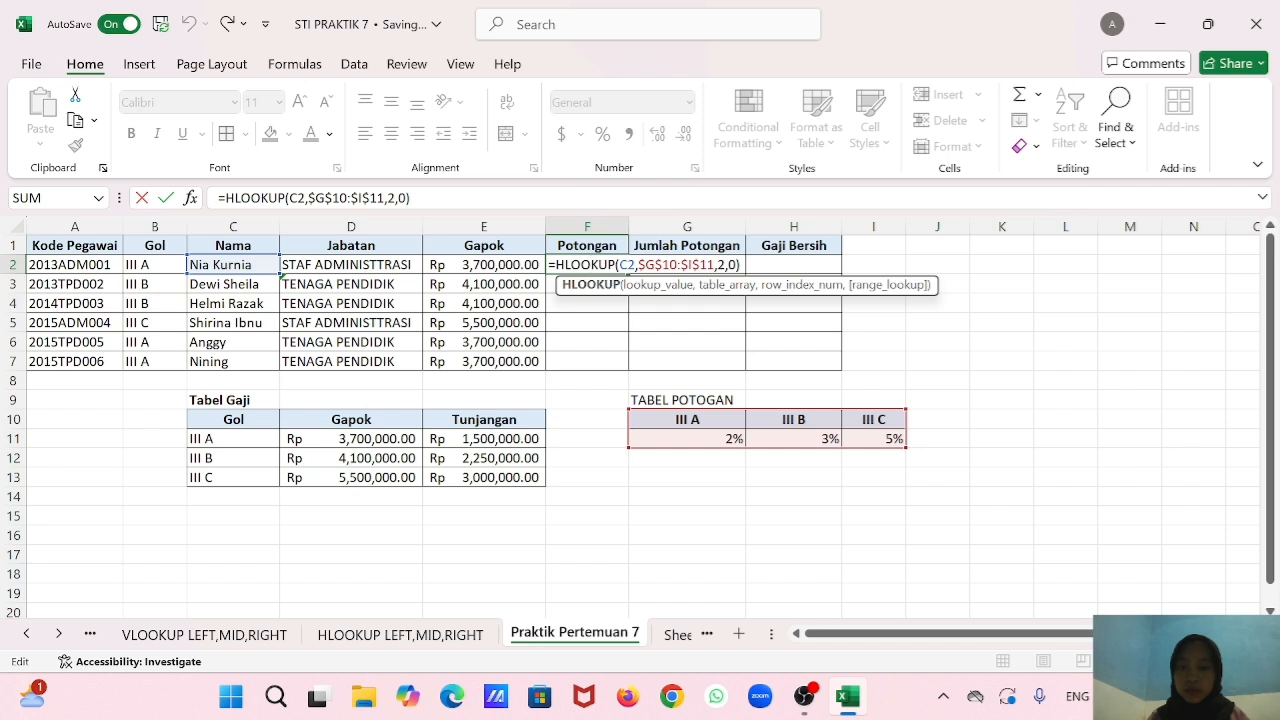
{"action": "left_click", "coordinate": [639, 265]}
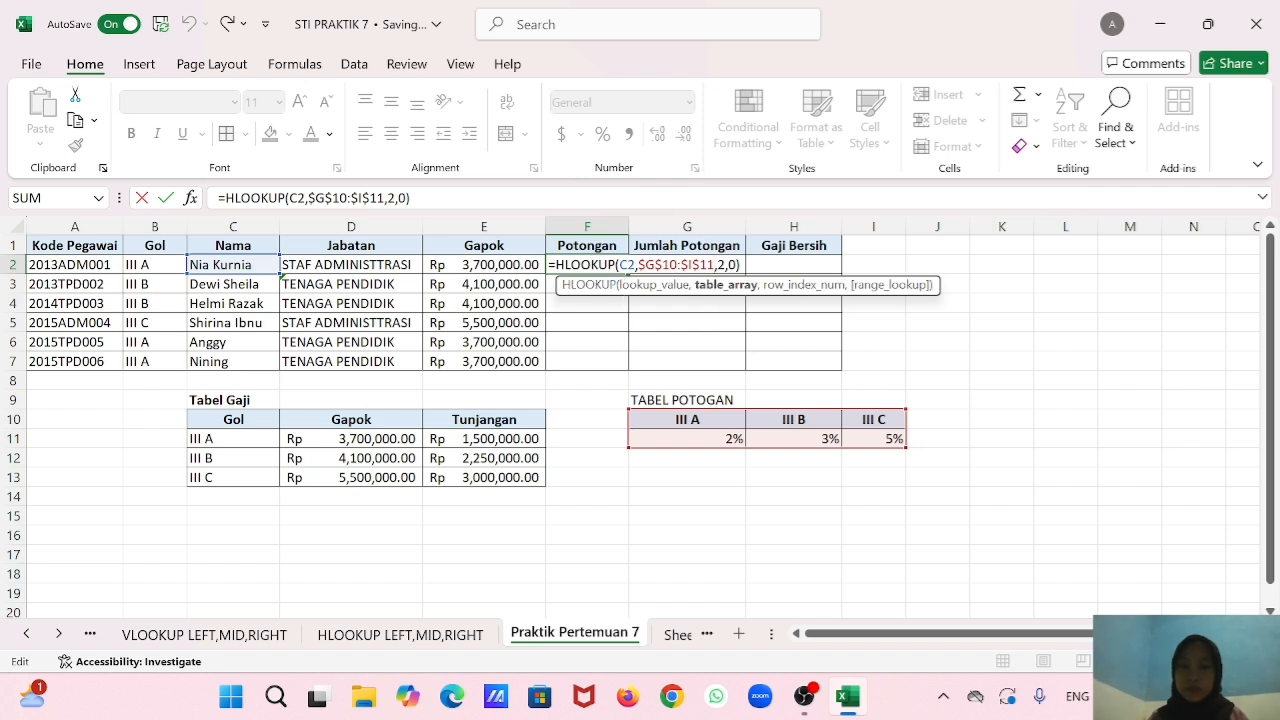
{"action": "key", "text": "BackSpace"}
{"action": "key", "text": "BackSpace"}
{"action": "key", "text": "BackSpace"}
{"action": "key", "text": "BackSpace"}
{"action": "key", "text": "BackSpace"}
{"action": "key", "text": "BackSpace"}
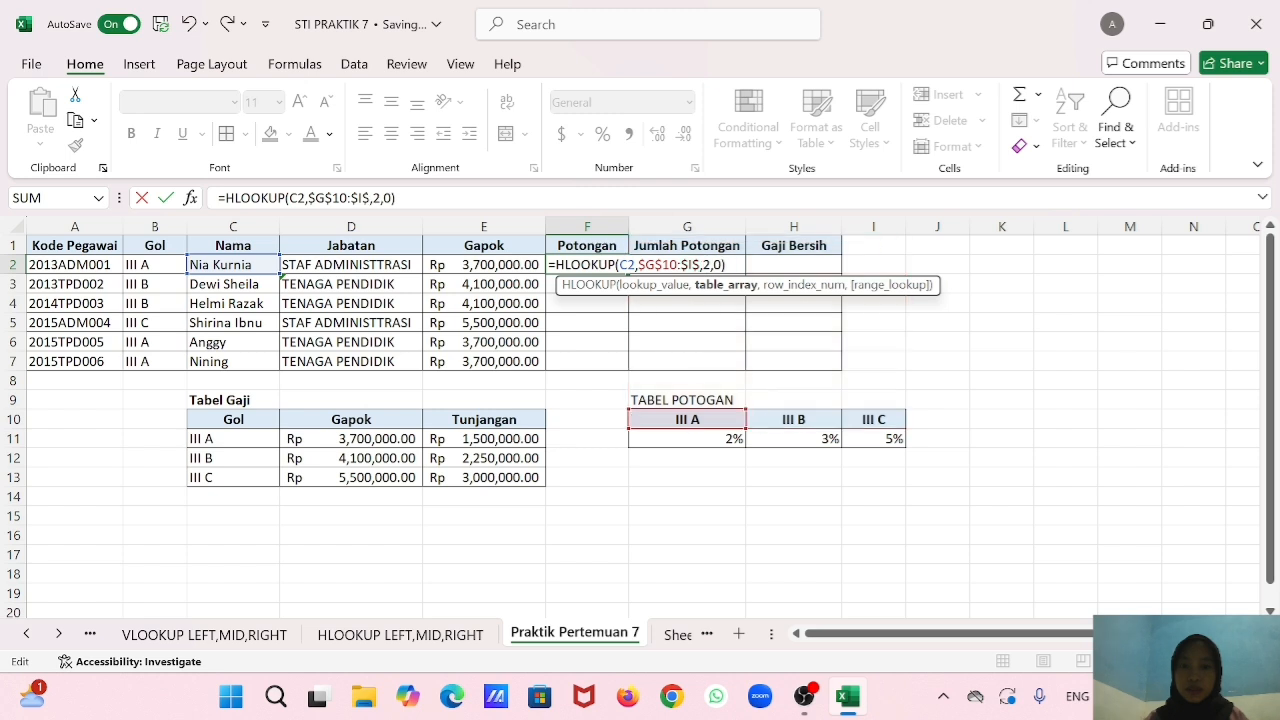
{"action": "key", "text": "BackSpace"}
{"action": "key", "text": "BackSpace"}
{"action": "key", "text": "BackSpace"}
{"action": "key", "text": "BackSpace"}
{"action": "key", "text": "BackSpace"}
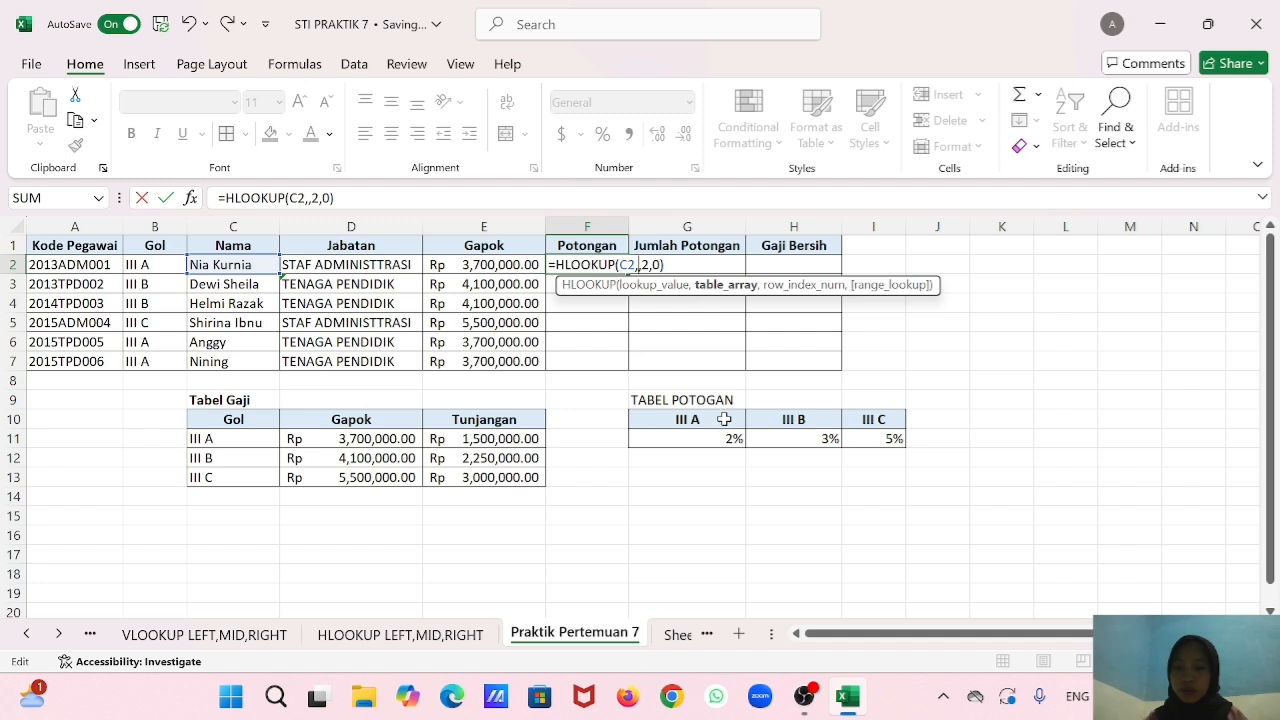
{"action": "left_click_drag", "start_coordinate": [723, 419], "coordinate": [852, 437]}
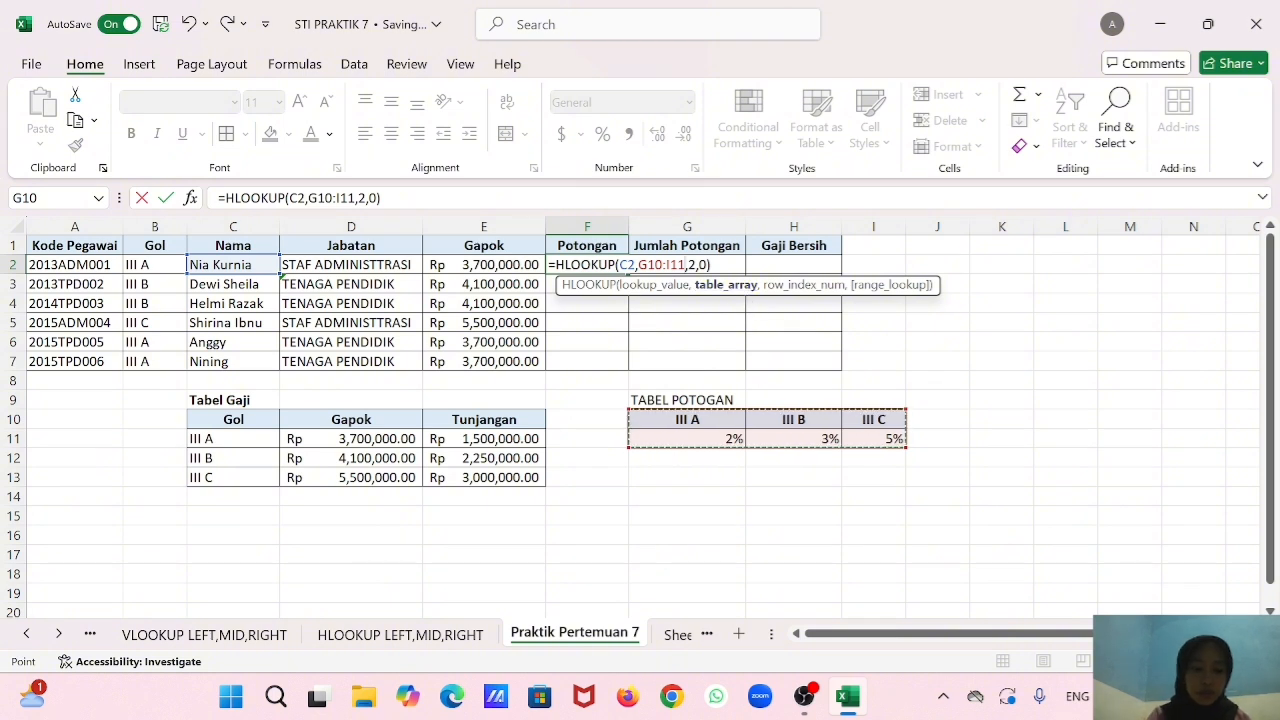
{"action": "key", "text": "F4"}
{"action": "key", "text": "Return"}
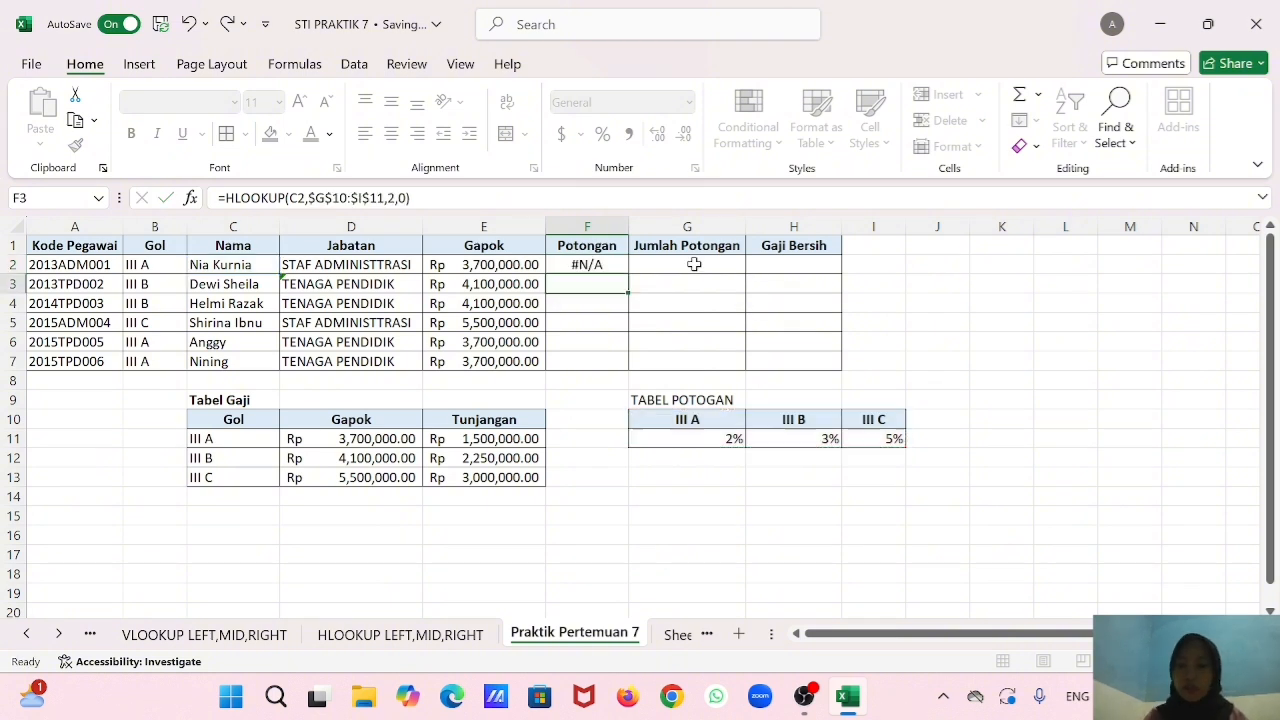
Change the lookup value of the F2 HLOOKUP formula to B2.
{"action": "left_click", "coordinate": [601, 262]}
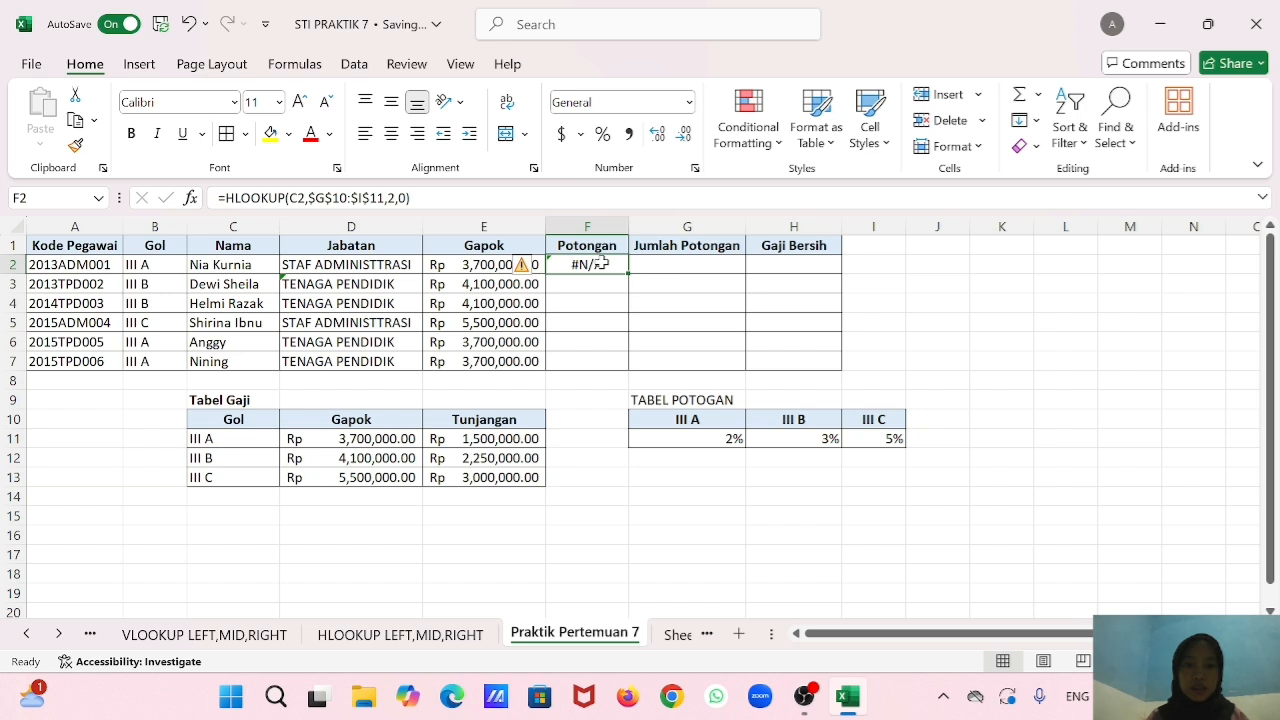
{"action": "double_click", "coordinate": [601, 262]}
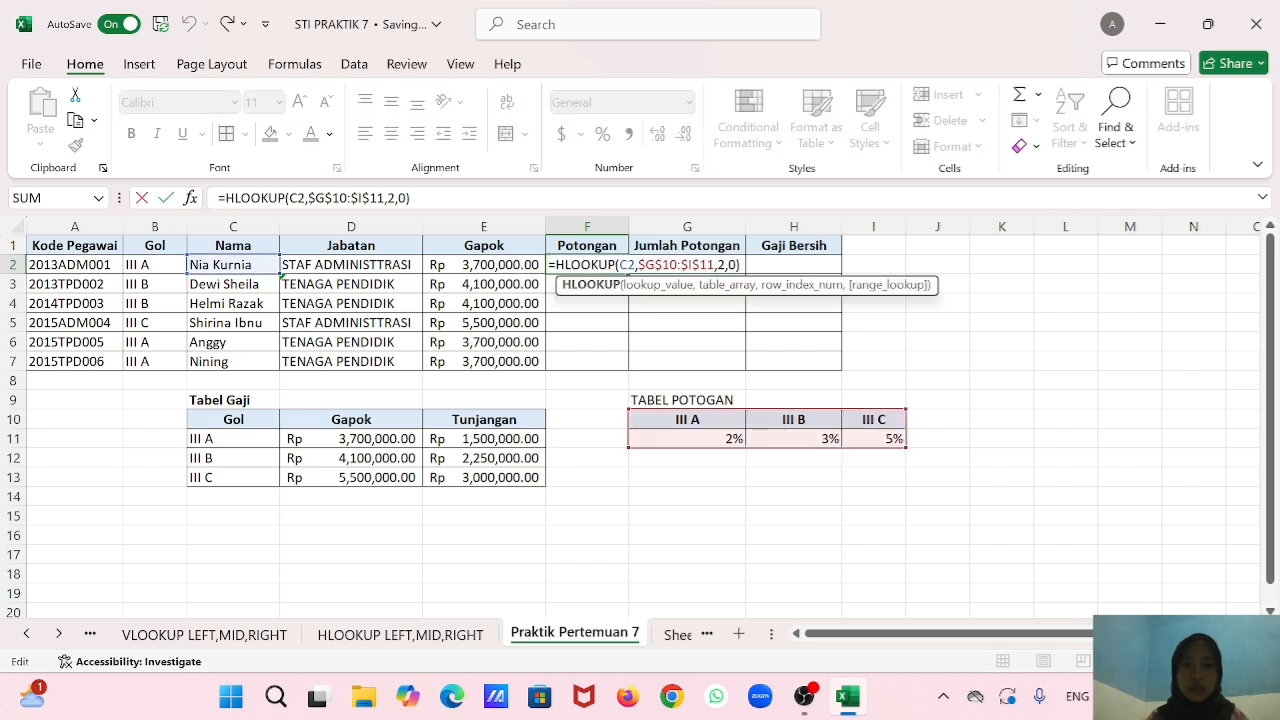
{"action": "left_click", "coordinate": [628, 265]}
{"action": "key", "text": "BackSpace"}
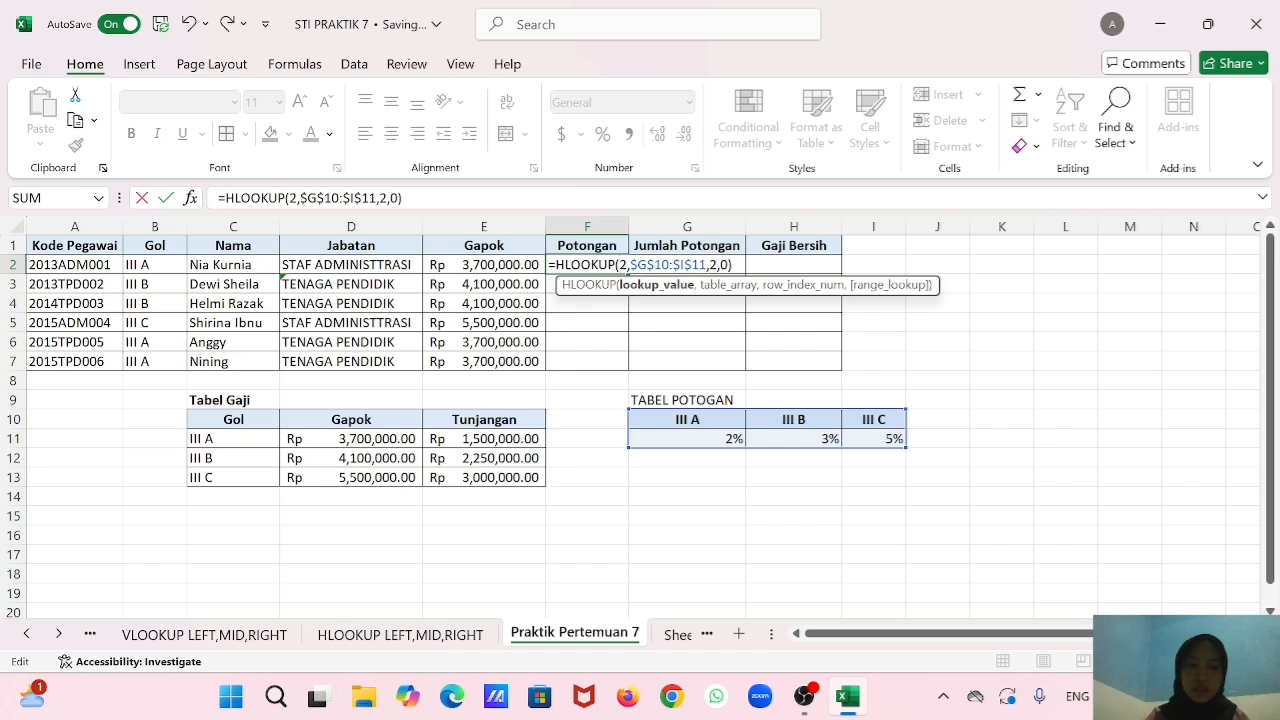
{"action": "type", "text": "B"}
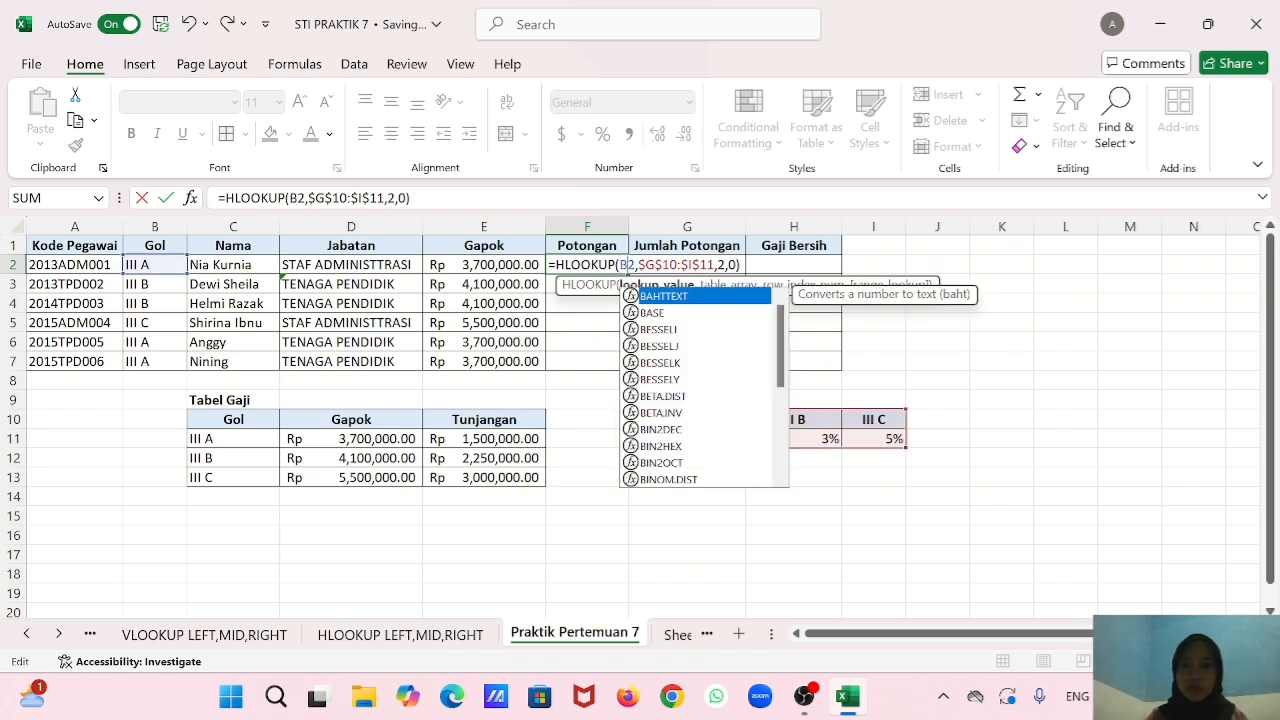
{"action": "left_click", "coordinate": [750, 266]}
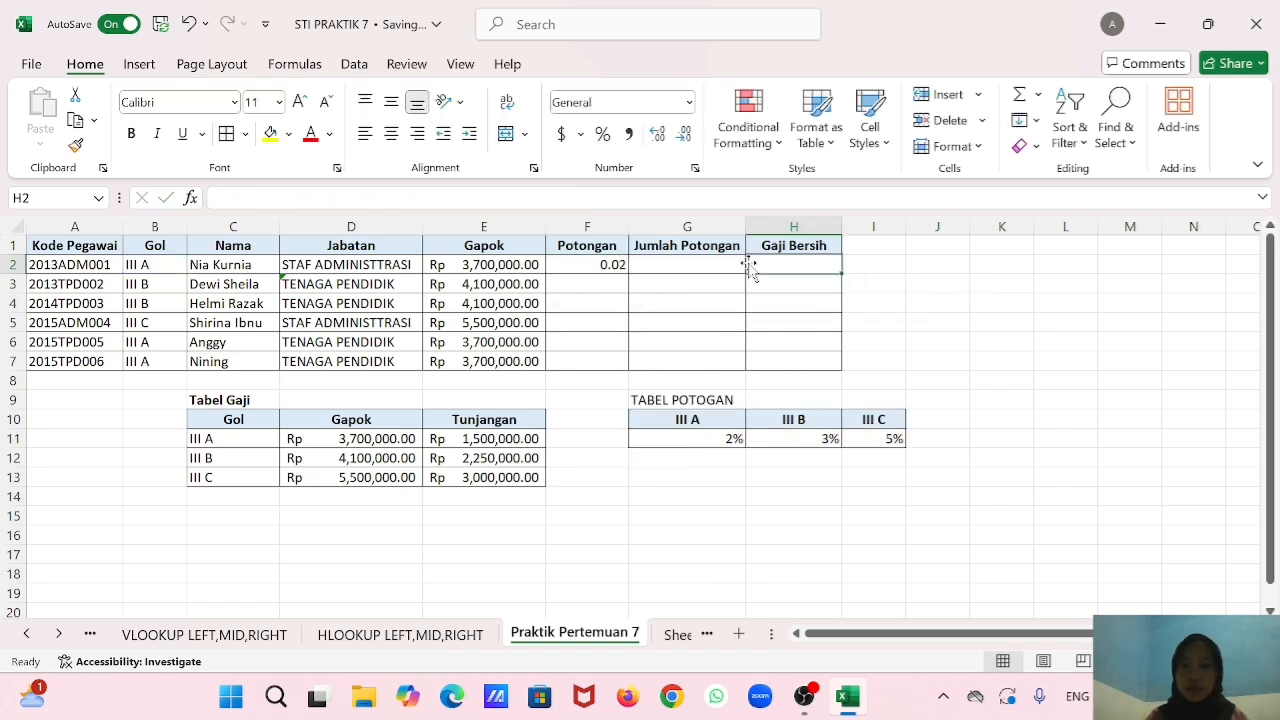
Fill the F2 formula down to F7 and format the Potongan values as percentages.
{"action": "left_click", "coordinate": [610, 262]}
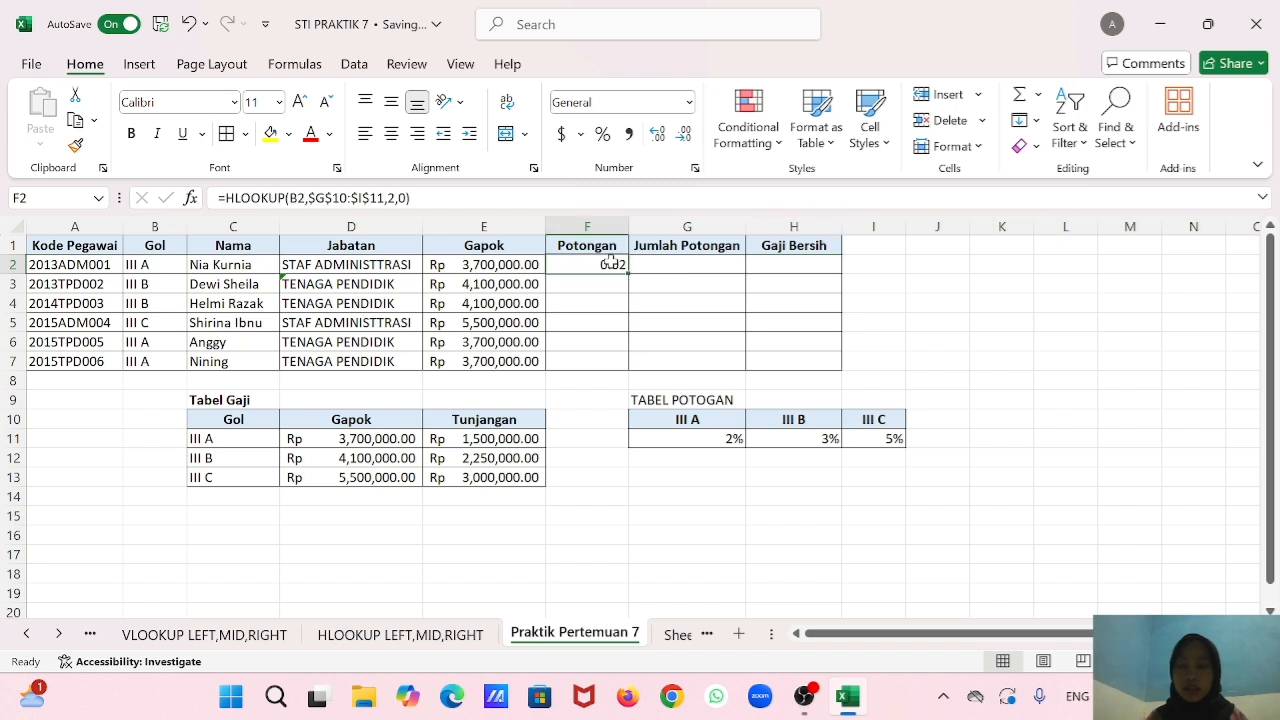
{"action": "left_click_drag", "start_coordinate": [627, 272], "coordinate": [622, 368]}
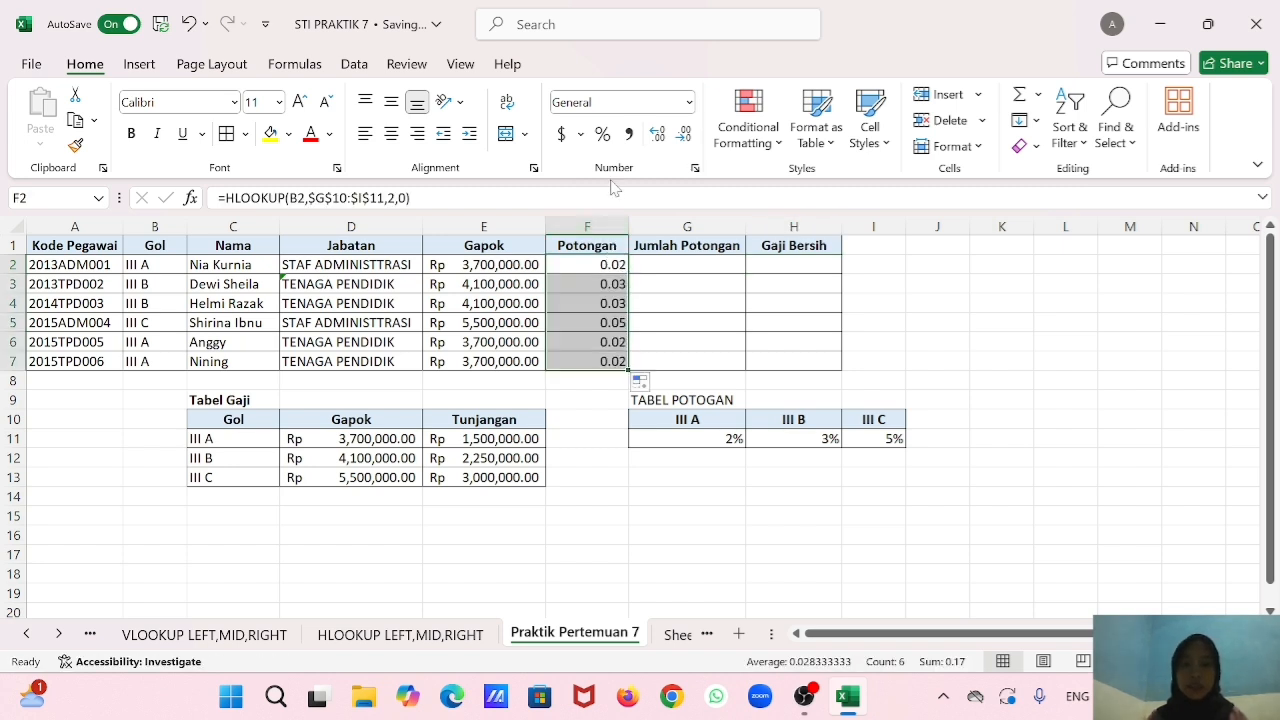
{"action": "left_click", "coordinate": [603, 134]}
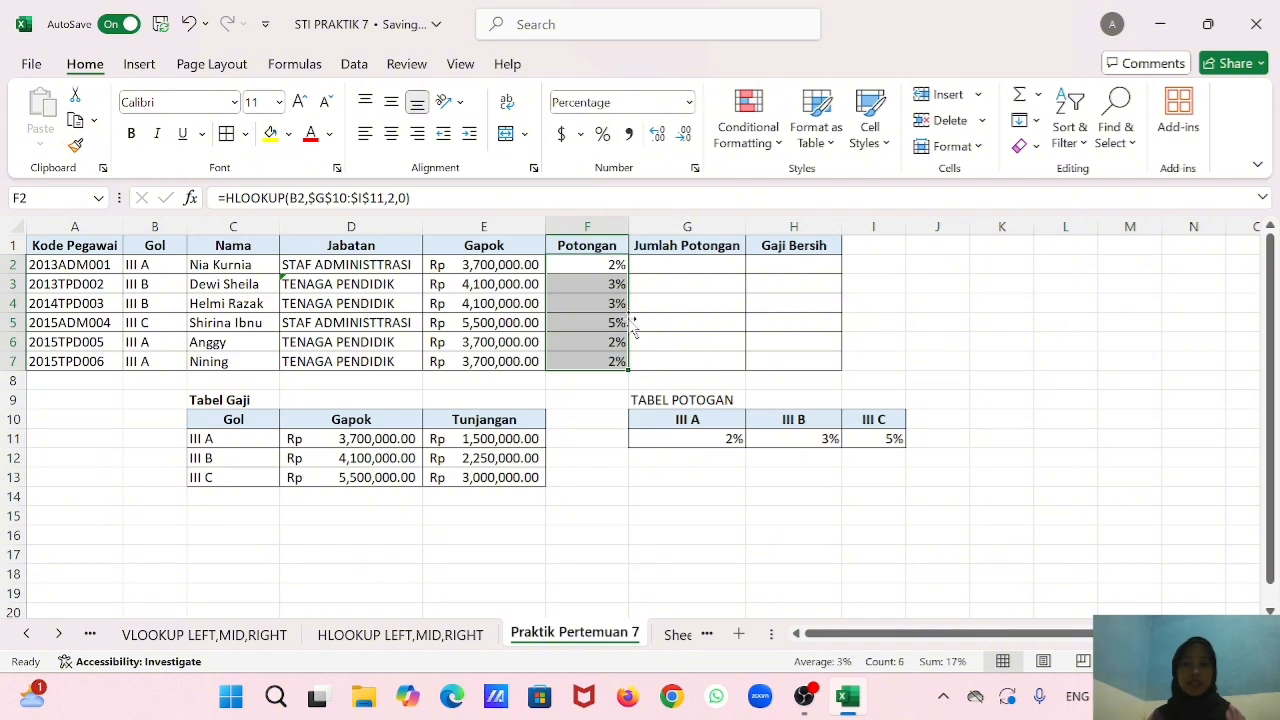
Center the Potongan values in F2:F7 horizontally.
{"action": "left_click", "coordinate": [600, 262]}
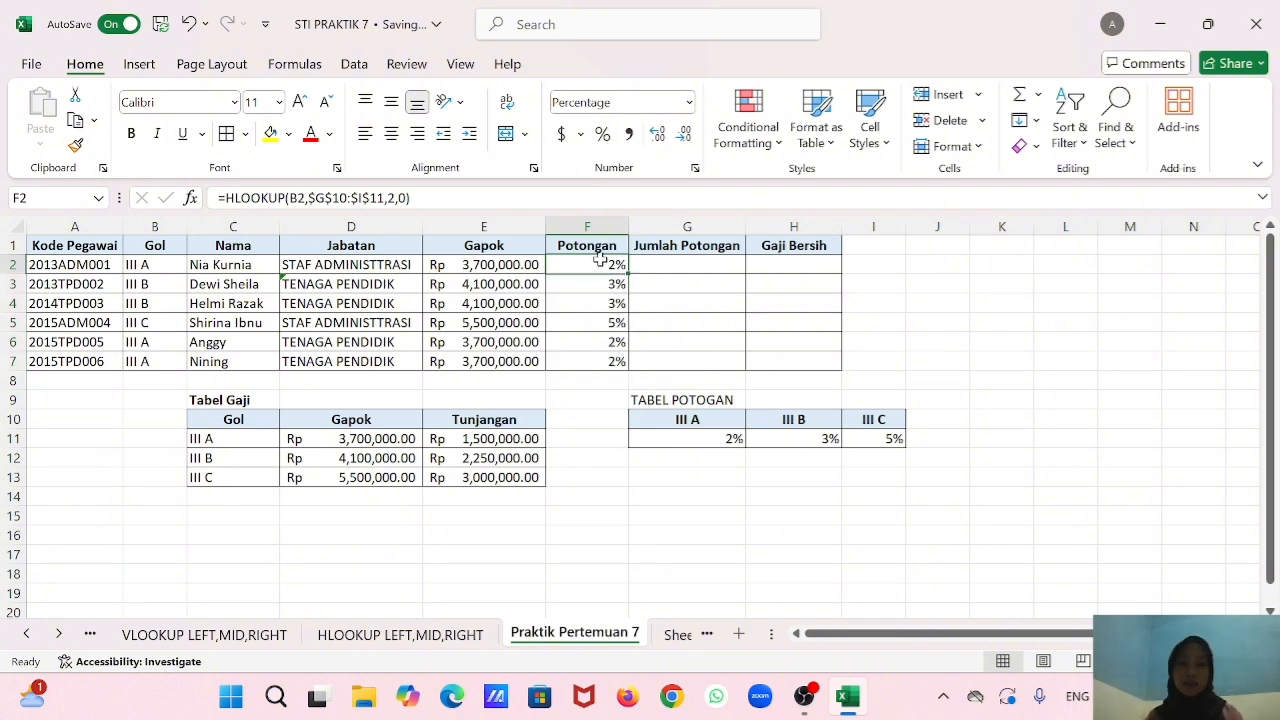
{"action": "left_click_drag", "start_coordinate": [600, 262], "coordinate": [605, 362]}
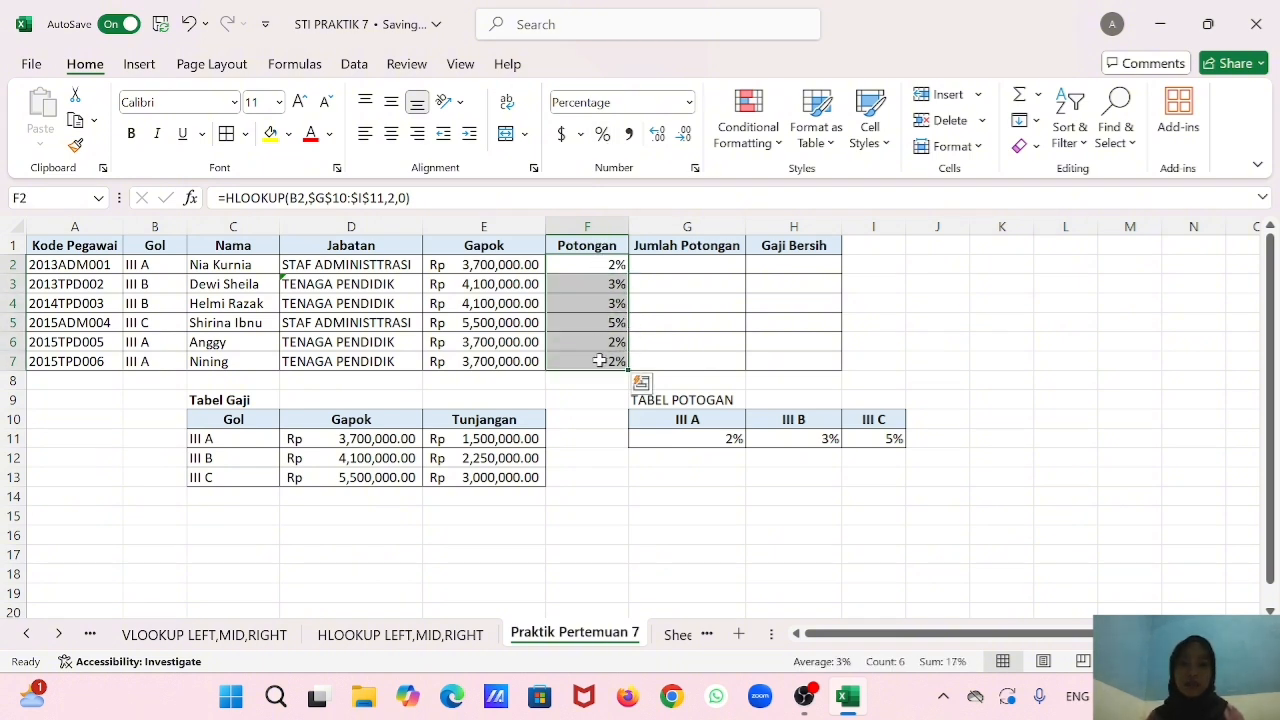
{"action": "left_click", "coordinate": [391, 134]}
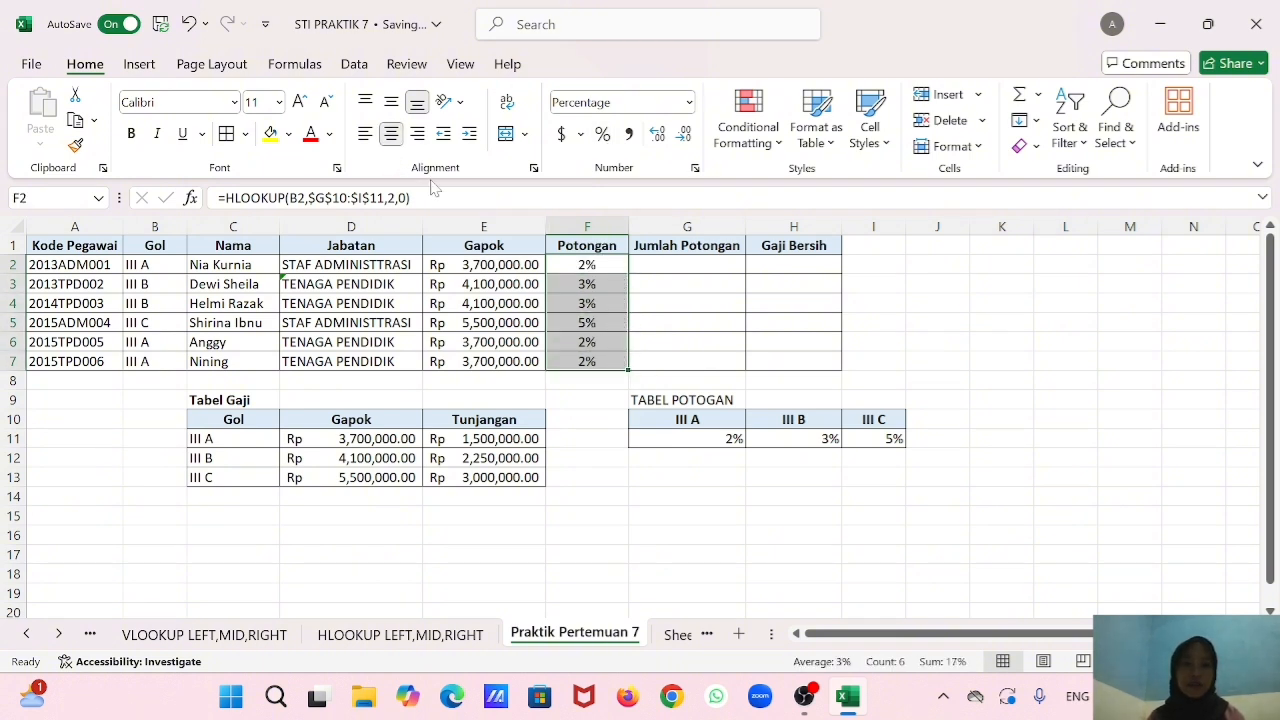
{"action": "left_click", "coordinate": [622, 442]}
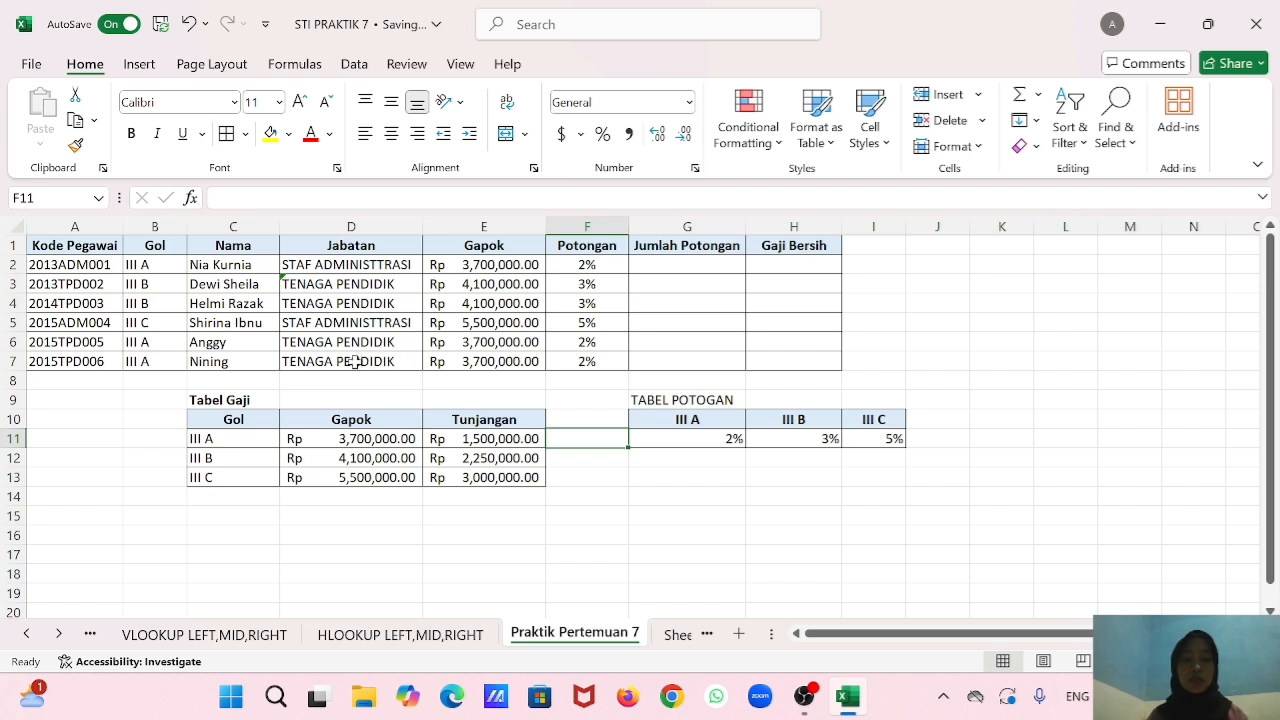
{"action": "left_click", "coordinate": [613, 396]}
Enter the Jumlah Potongan formula =E2*F2 in G2, multiplying Gapok by the deduction rate.
{"action": "left_click", "coordinate": [689, 264]}
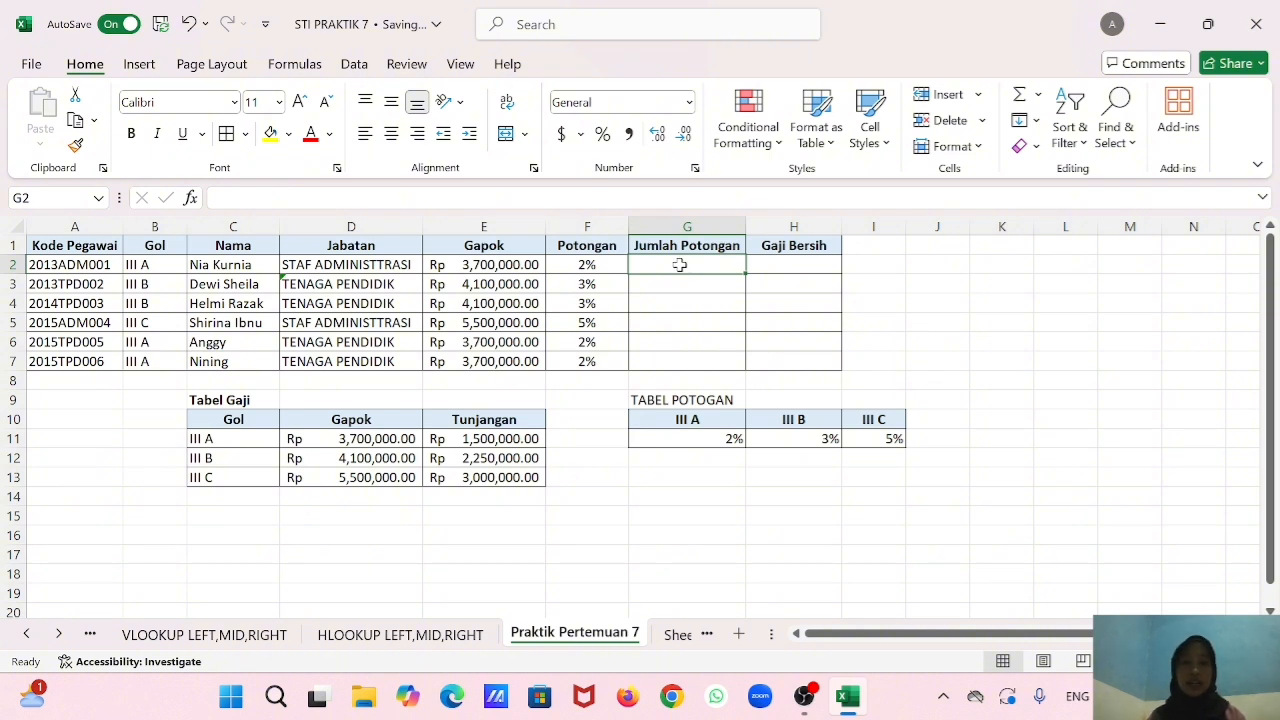
{"action": "left_click", "coordinate": [484, 264]}
{"action": "left_click", "coordinate": [646, 264]}
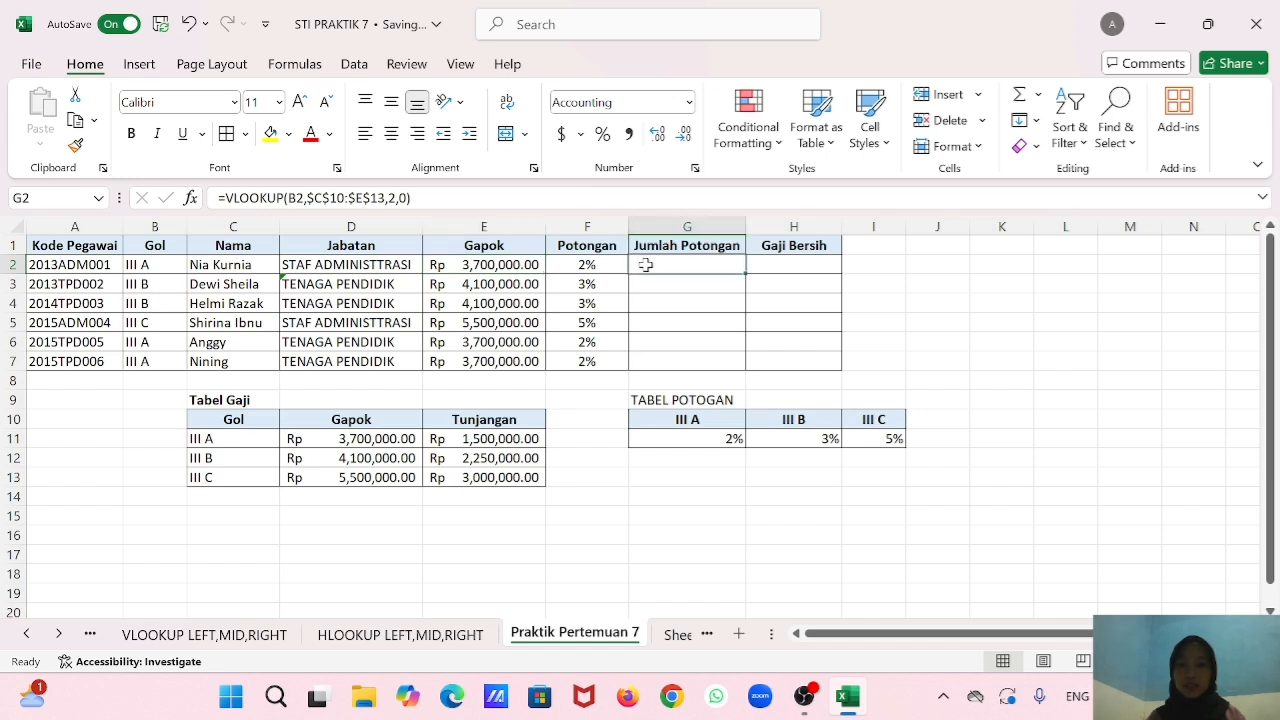
{"action": "type", "text": "="}
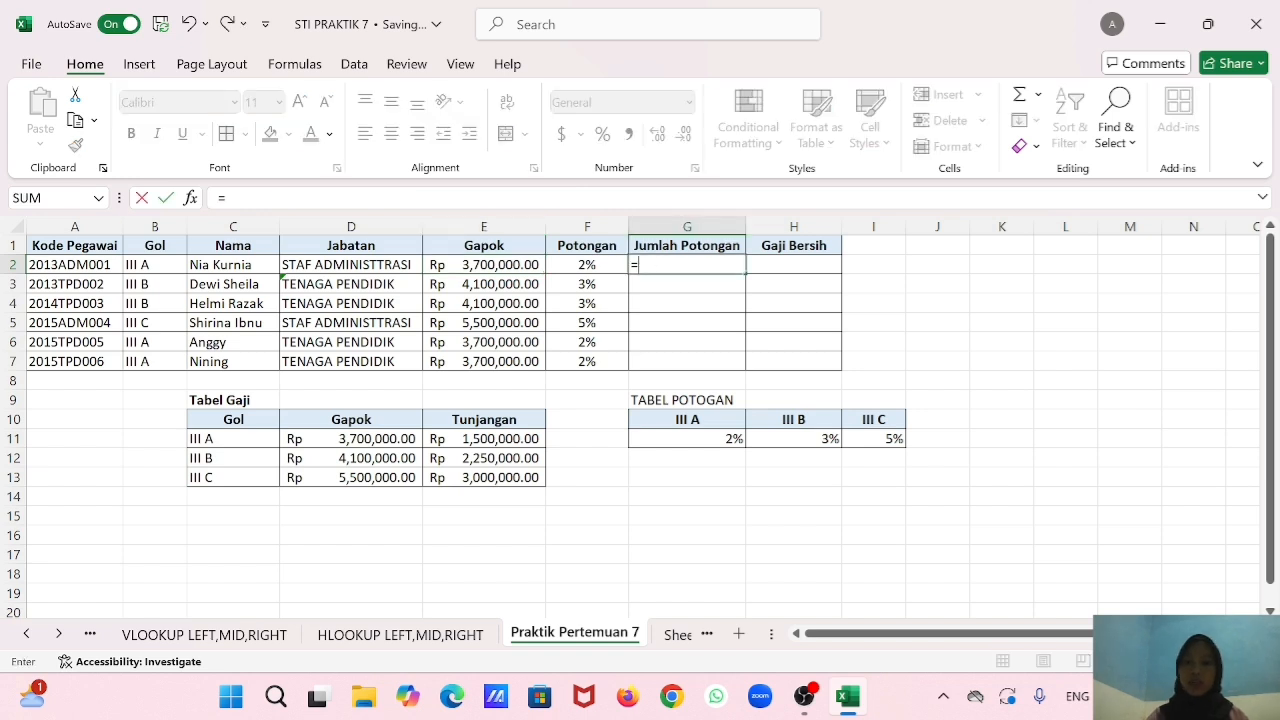
{"action": "left_click", "coordinate": [503, 265]}
{"action": "type", "text": "*"}
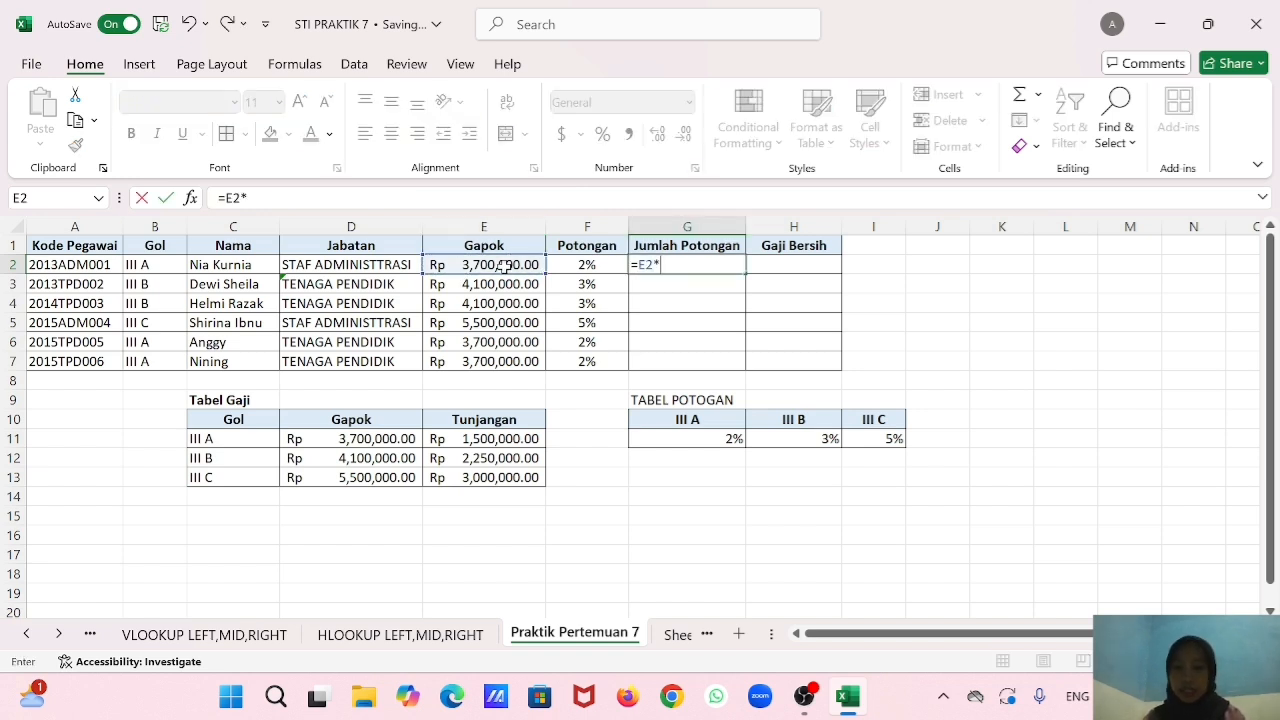
{"action": "left_click", "coordinate": [583, 263]}
{"action": "key", "text": "Return"}
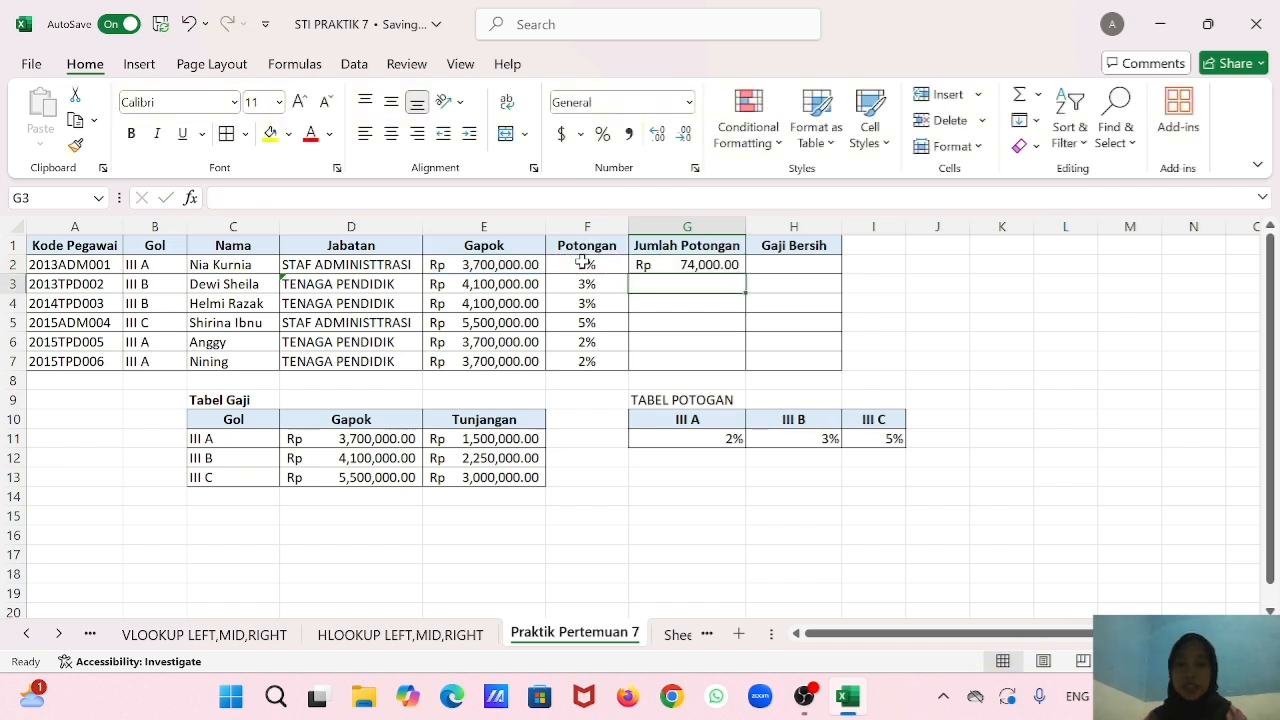
Fill the Jumlah Potongan formula from G2 down to G7.
{"action": "left_click", "coordinate": [732, 261]}
{"action": "left_click_drag", "start_coordinate": [743, 272], "coordinate": [740, 366]}
{"action": "left_click", "coordinate": [740, 267]}
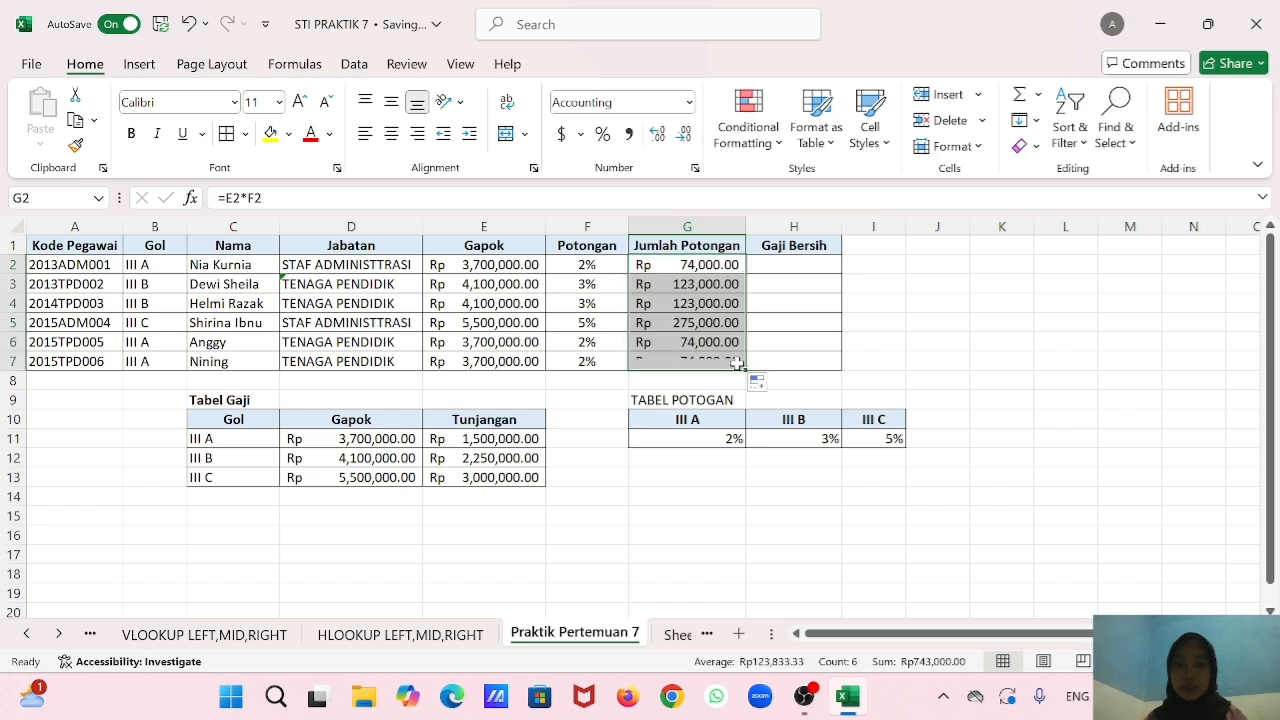
{"action": "left_click", "coordinate": [679, 279]}
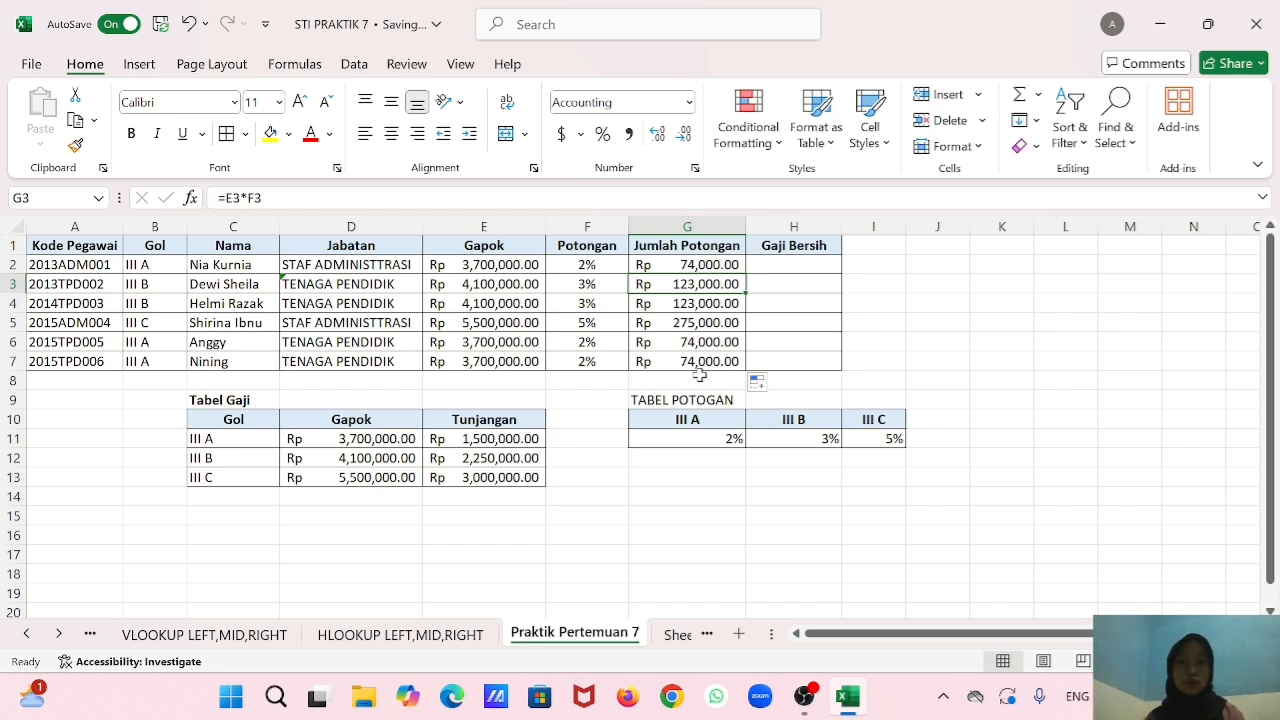
Enter the Gaji Bersih formula =E2-G2 in H2, subtracting Jumlah Potongan from Gapok.
{"action": "left_click", "coordinate": [785, 266]}
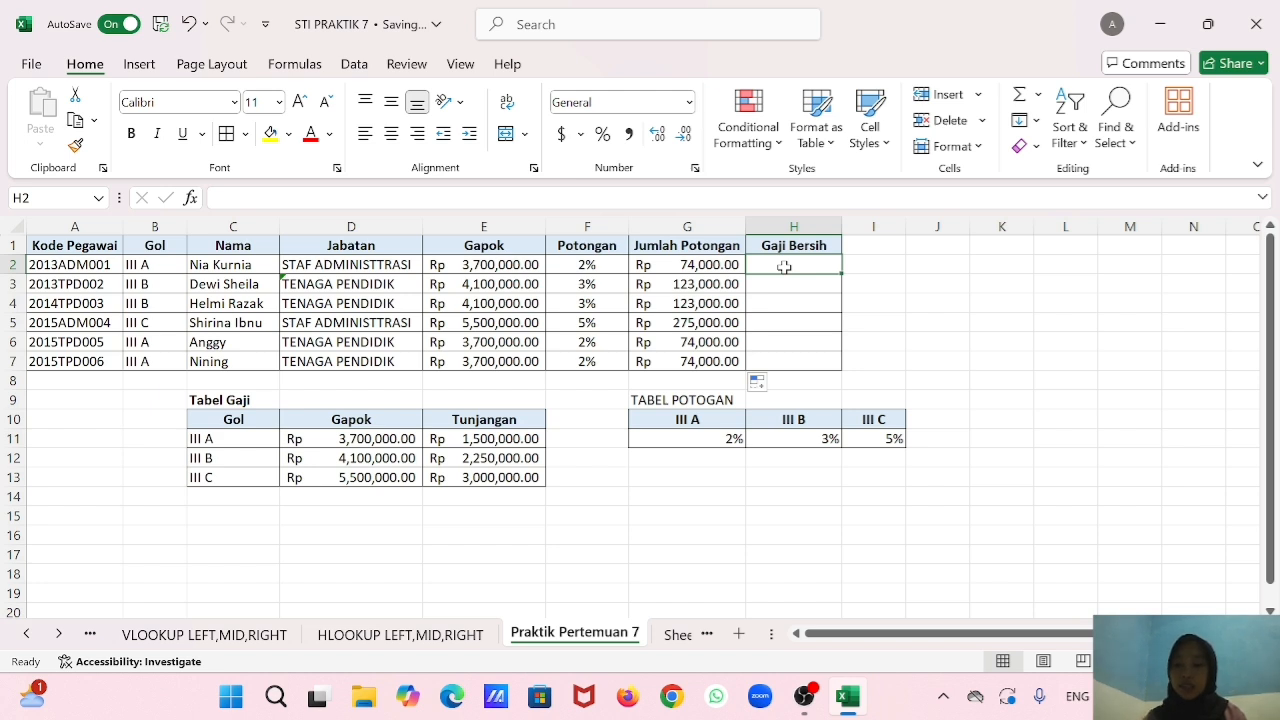
{"action": "type", "text": "="}
{"action": "left_click", "coordinate": [537, 265]}
{"action": "type", "text": "-"}
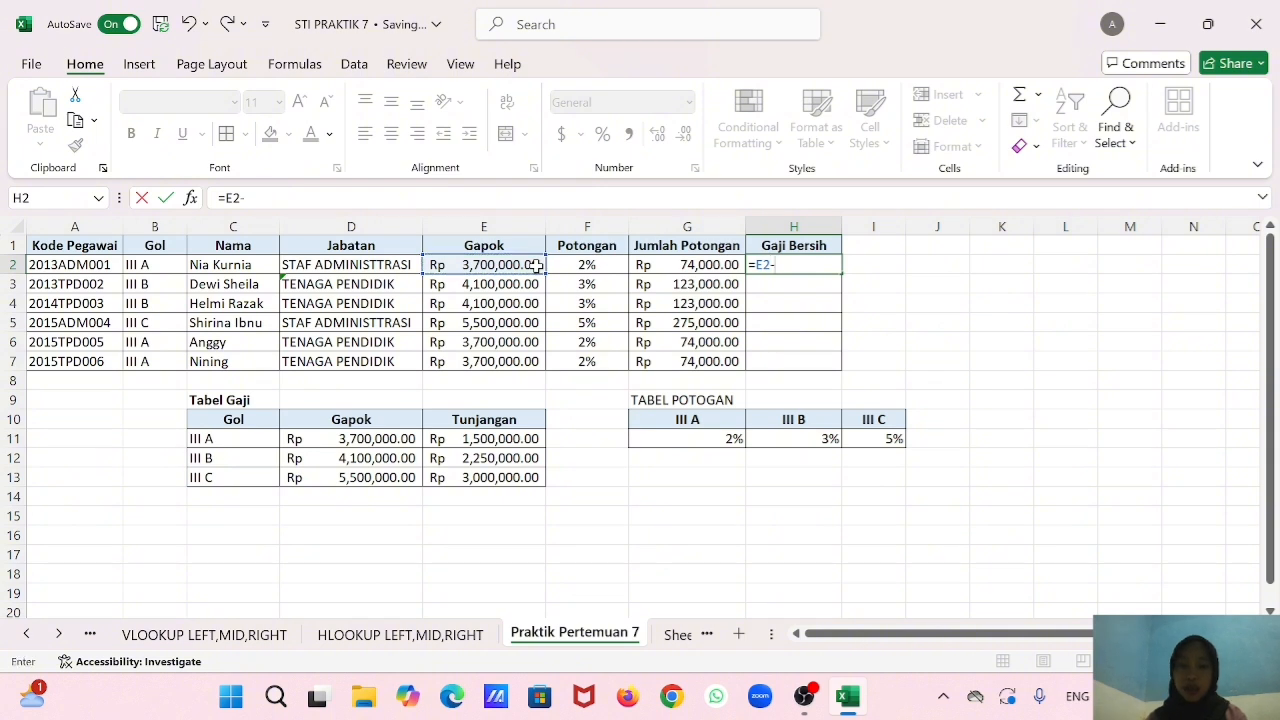
{"action": "left_click", "coordinate": [708, 265]}
{"action": "key", "text": "Return"}
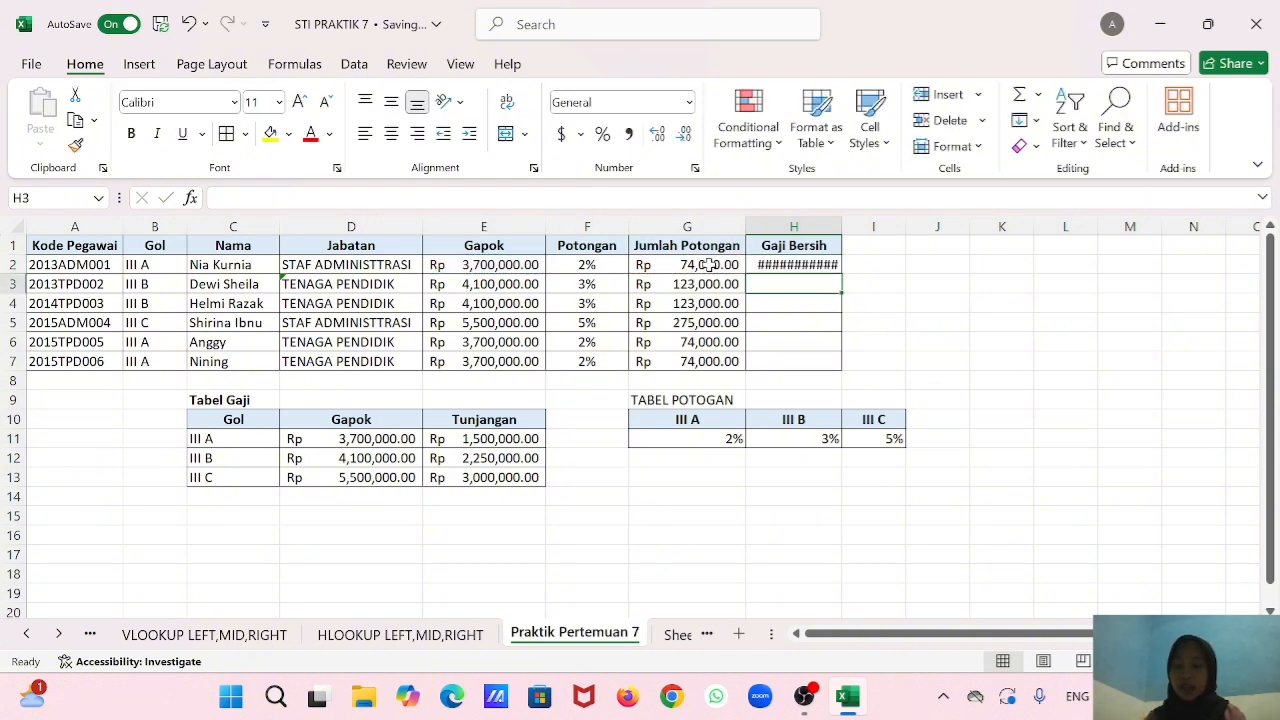
Widen the Gaji Bersih column to fit its amounts and fill the H2 formula down to H7.
{"action": "left_click_drag", "start_coordinate": [842, 227], "coordinate": [854, 371]}
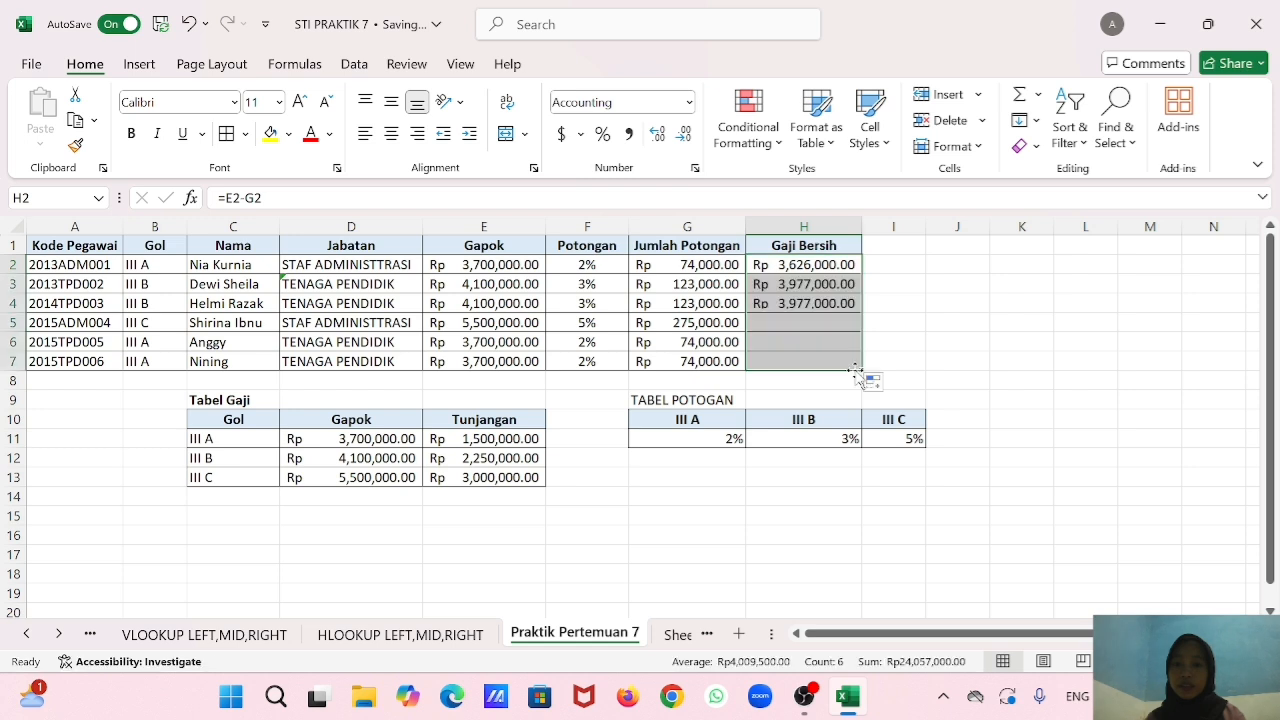
{"action": "left_click", "coordinate": [873, 268]}
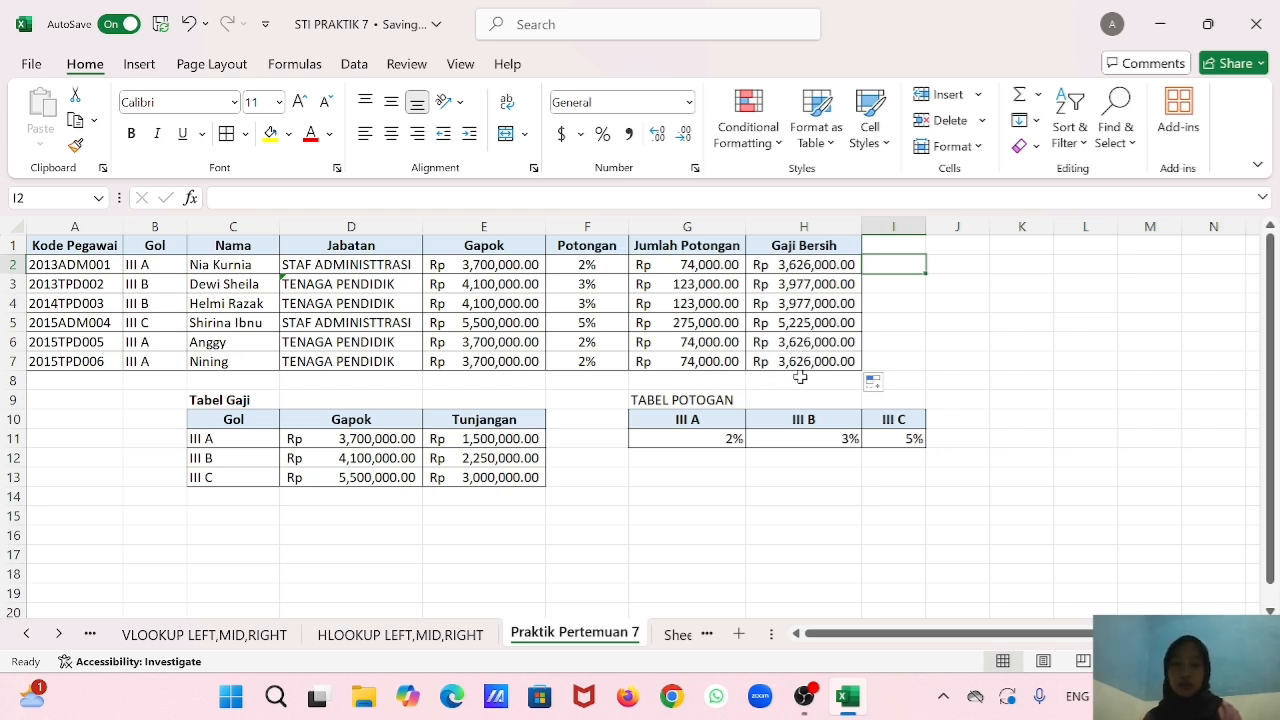
{"action": "left_click", "coordinate": [723, 510]}
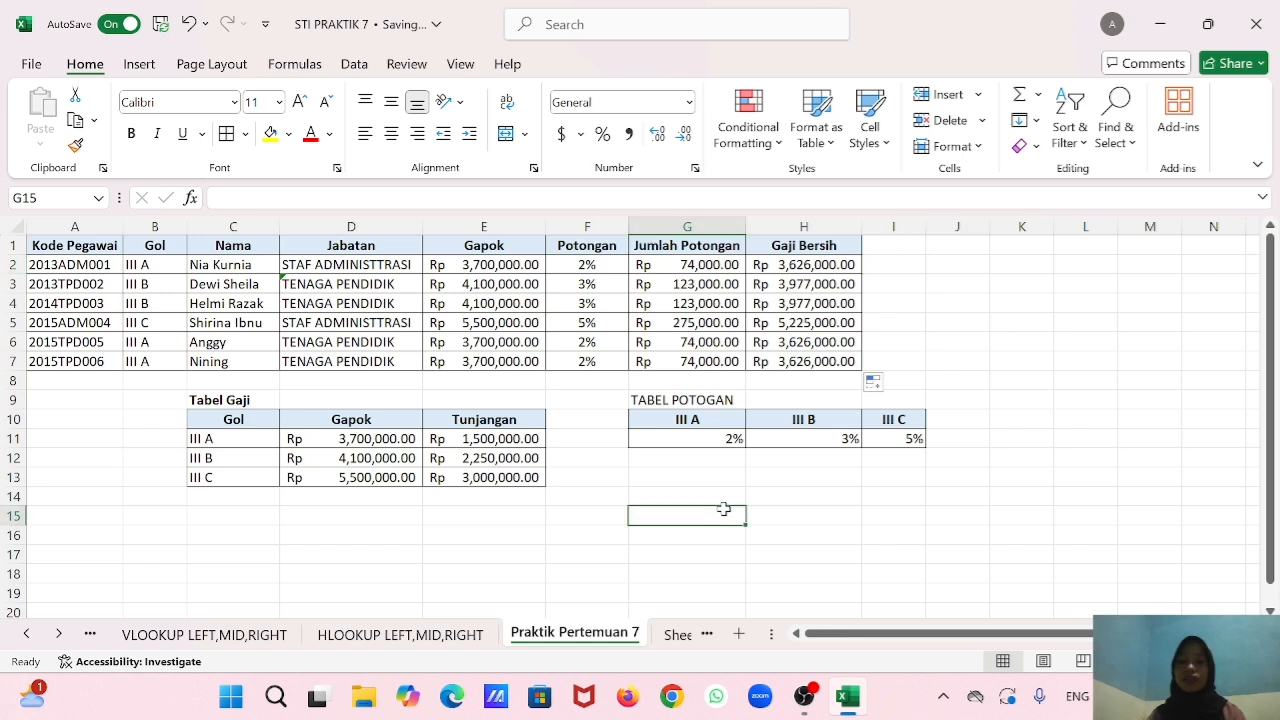